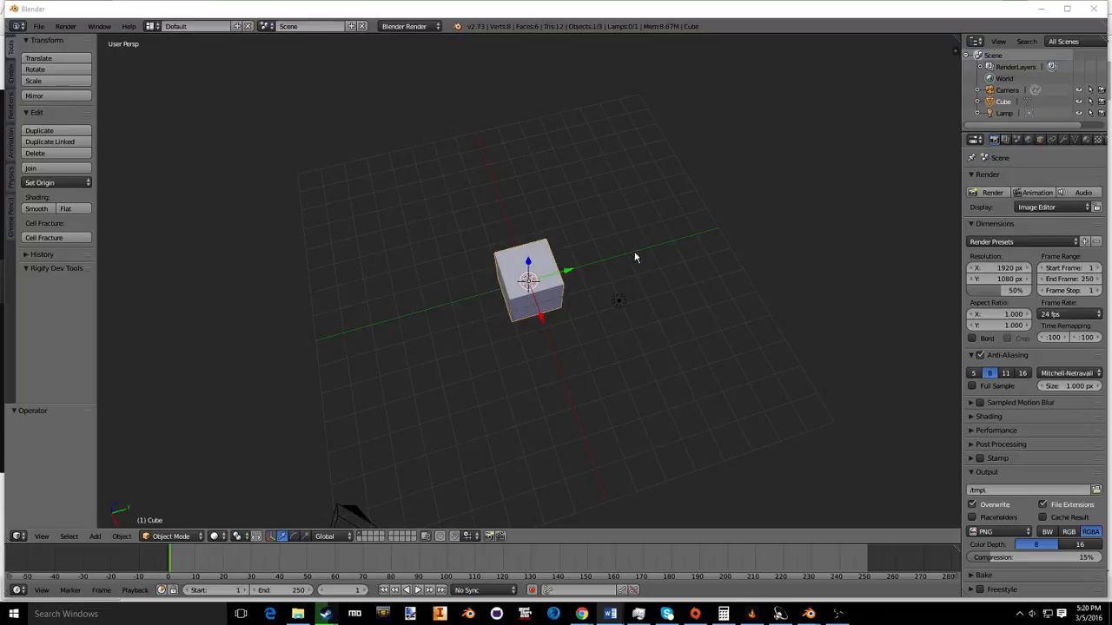
scroll(572, 280, up, 3)
middle_drag(573, 279, 653, 243)
scroll(492, 240, down, 5)
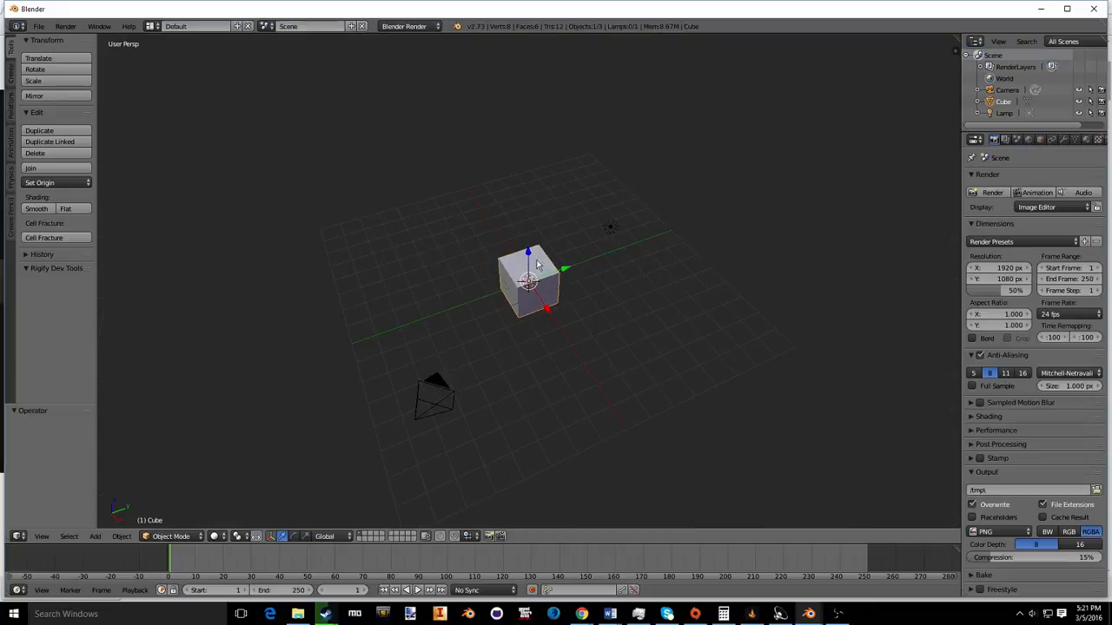
key(s)
key(Escape)
mouse_move(424, 197)
middle_down()
mouse_move(437, 206)
mouse_move(416, 212)
middle_up()
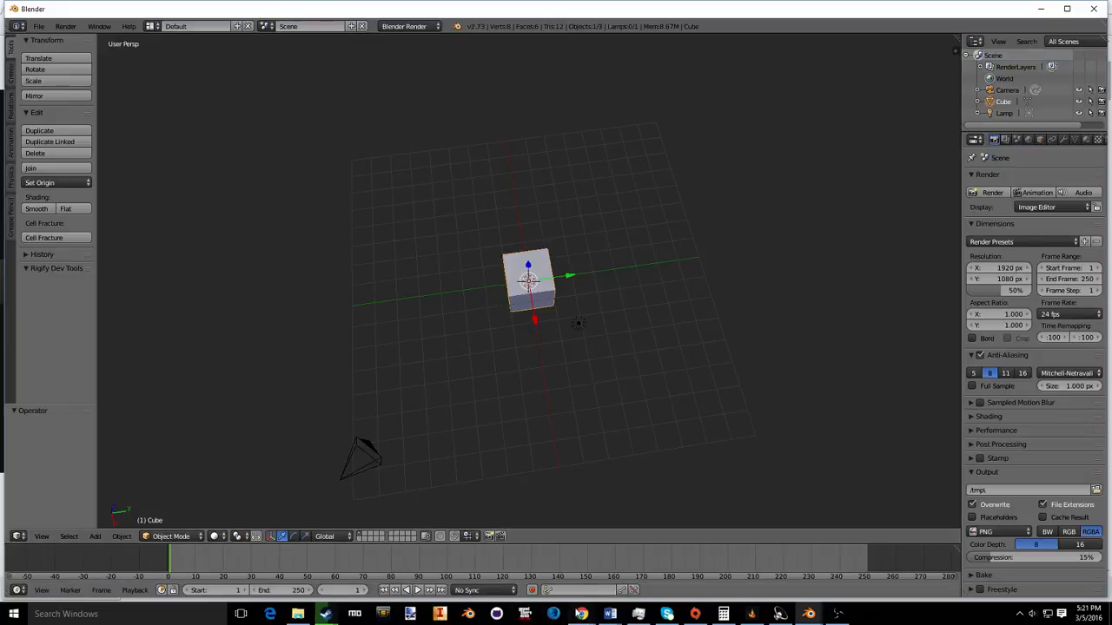
Step: Switch to Chrome to view the cutlass reference photo and return to the Blender scene
mouse_move(582, 614)
click(627, 560)
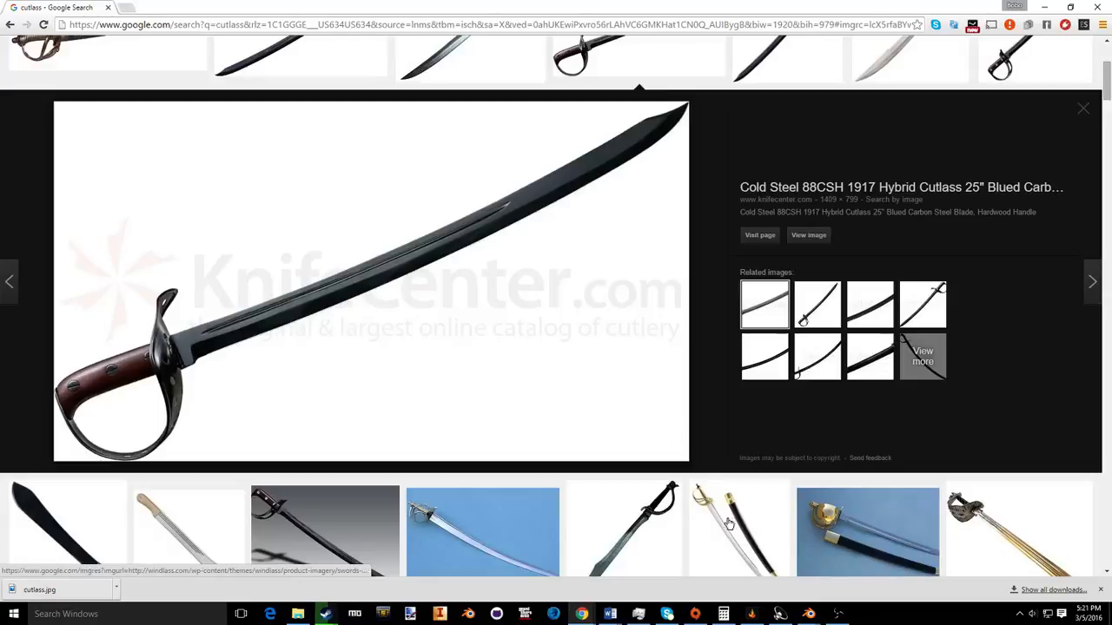
click(804, 618)
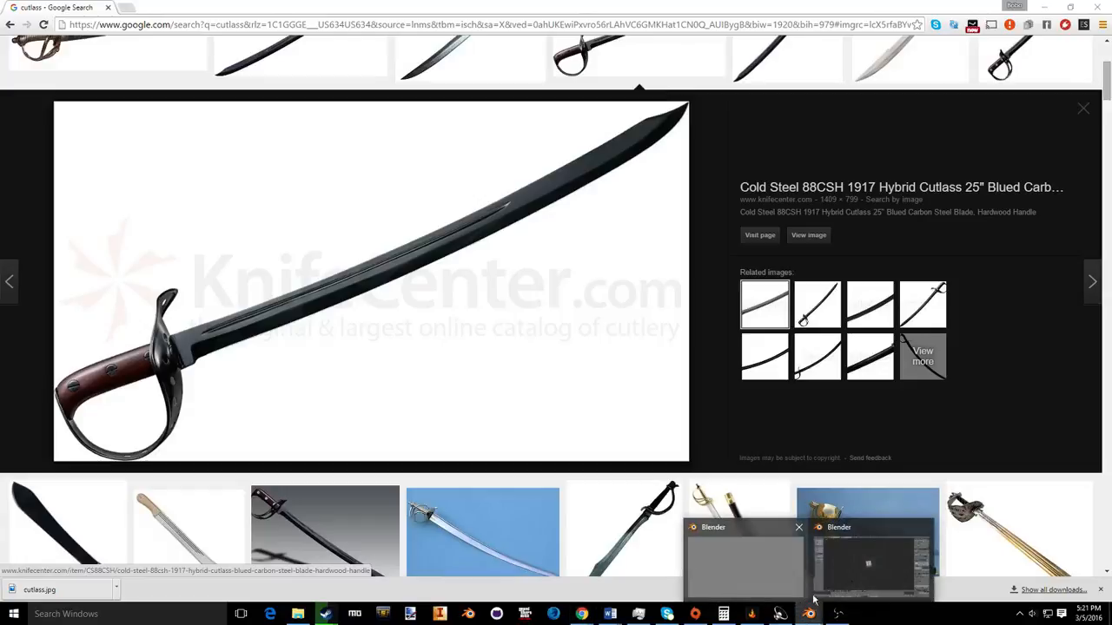
click(858, 577)
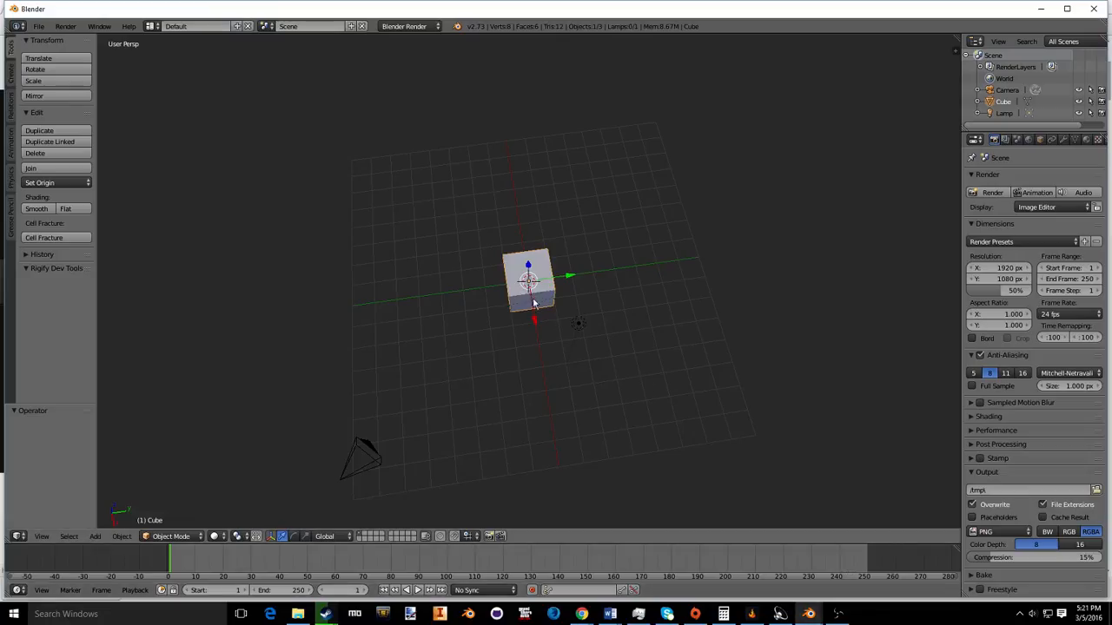
Step: Enable background images for the 3D view and add an empty image slot
key(n)
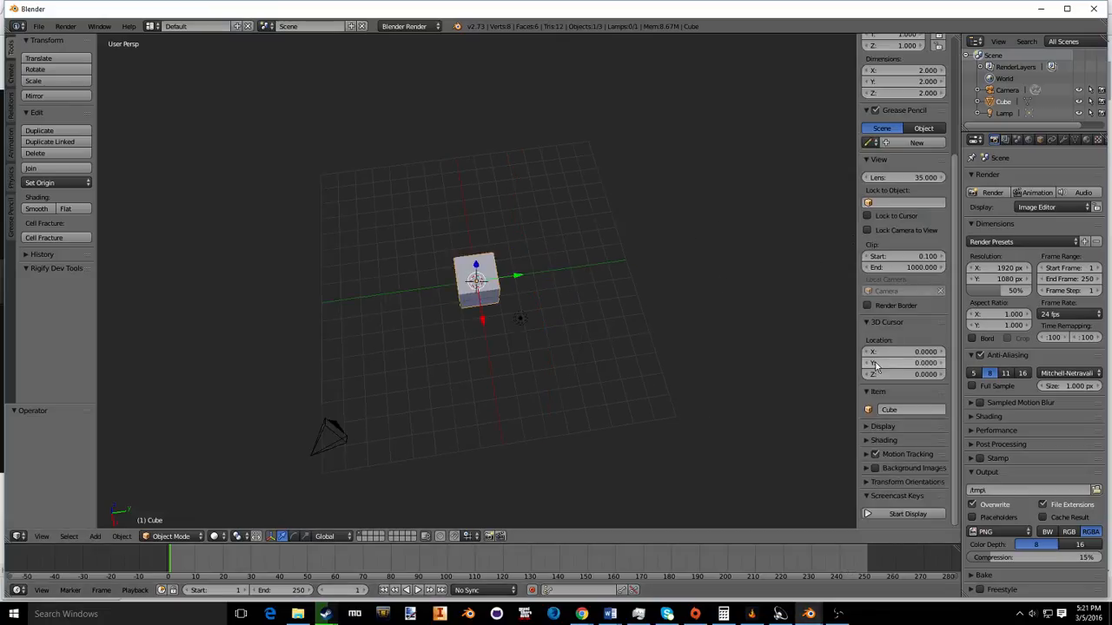
click(866, 468)
click(873, 469)
scroll(877, 467, down, 1)
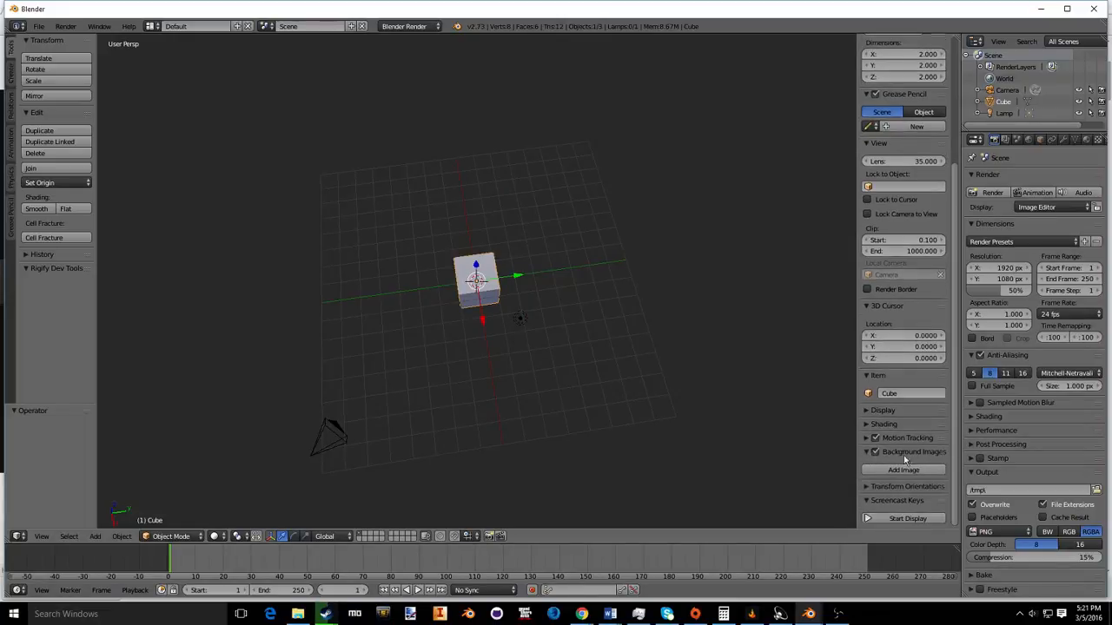
click(916, 472)
scroll(914, 460, down, 3)
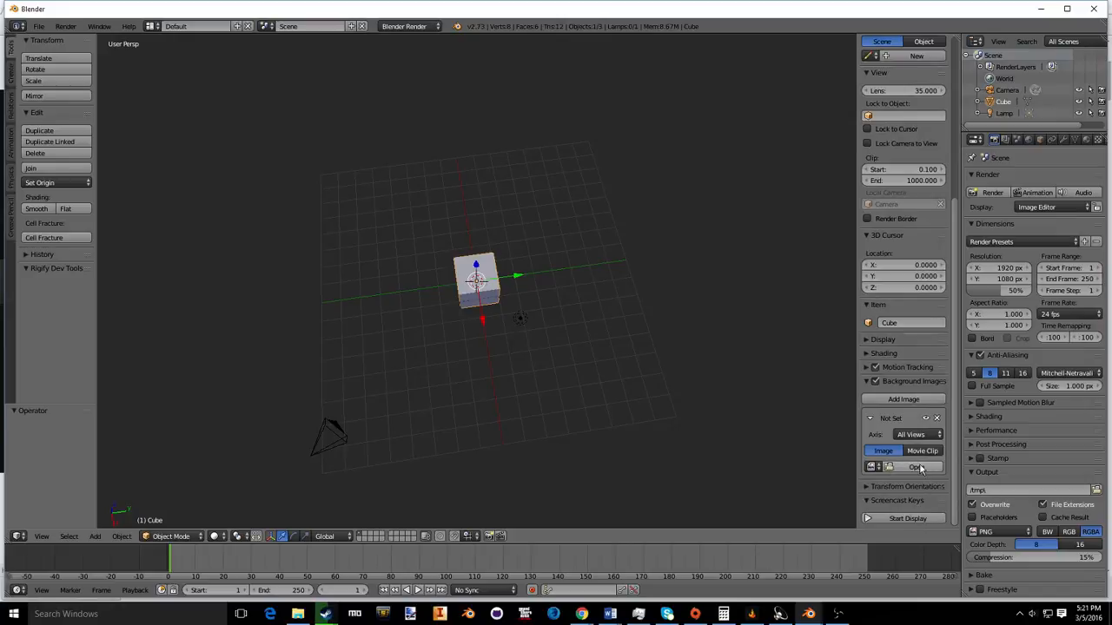
Step: Load cutlass.jpg from the Downloads folder as the background image
click(922, 467)
click(61, 316)
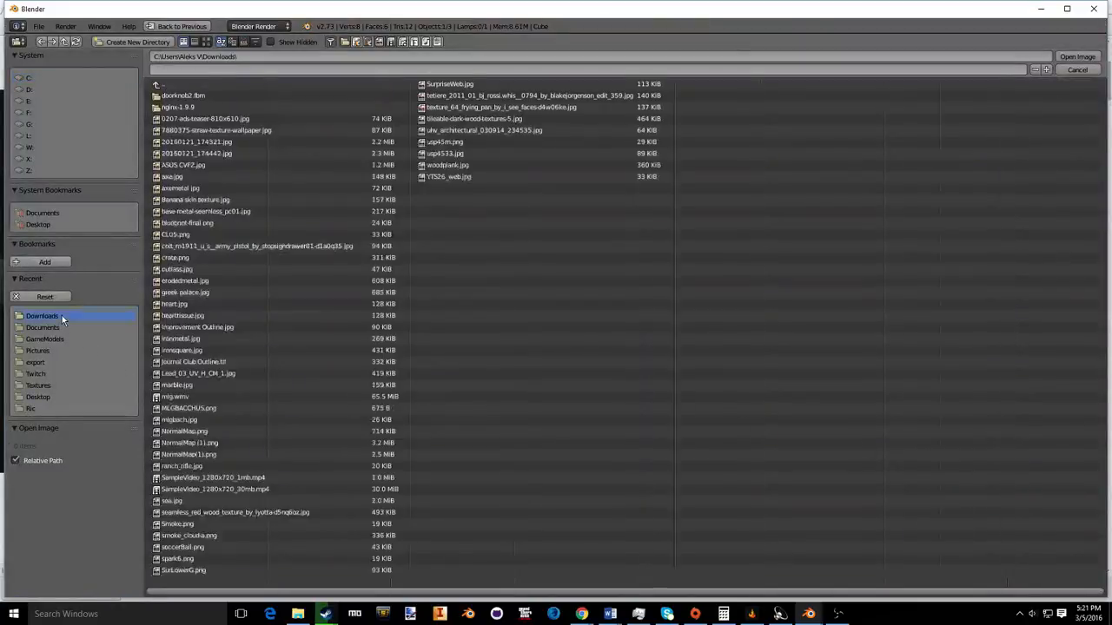
double_click(250, 270)
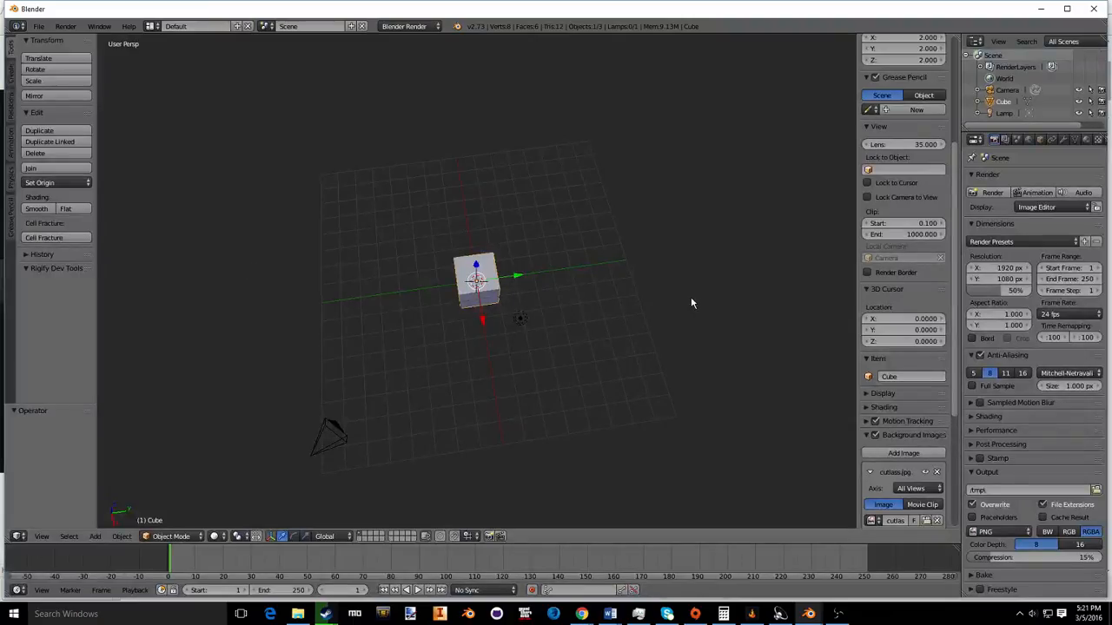
scroll(813, 420, down, 1)
scroll(887, 434, down, 4)
scroll(565, 306, up, 2)
Step: Delete the lamp and the camera, leaving only the cube in the scene
middle_drag(579, 303, 544, 249)
key(a)
right_click(492, 222)
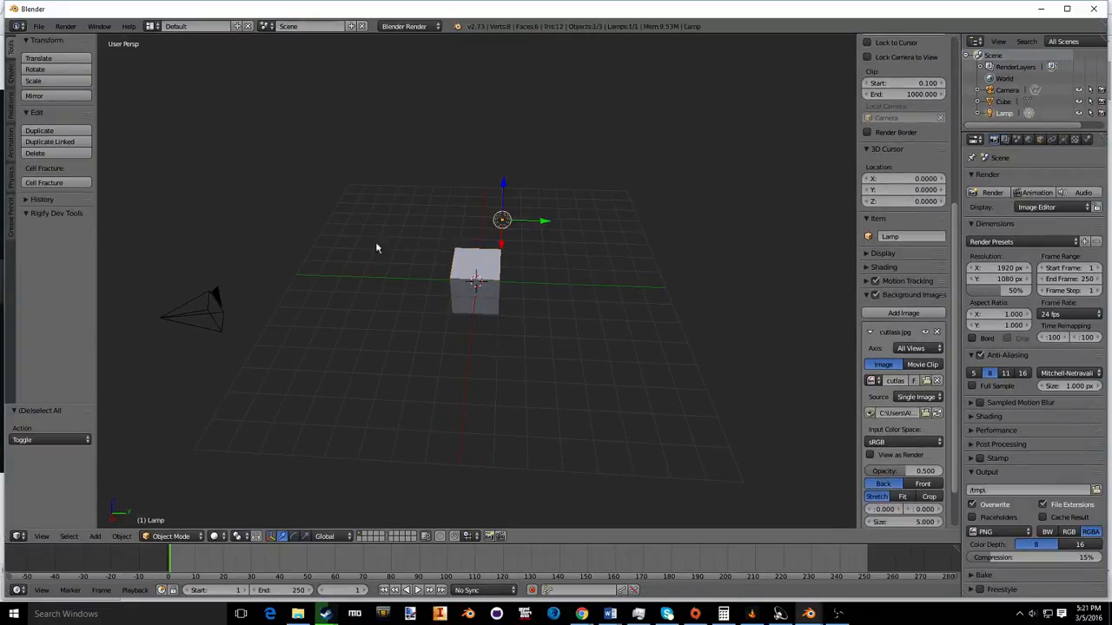
shift+right_click(215, 295)
key(x)
click(211, 292)
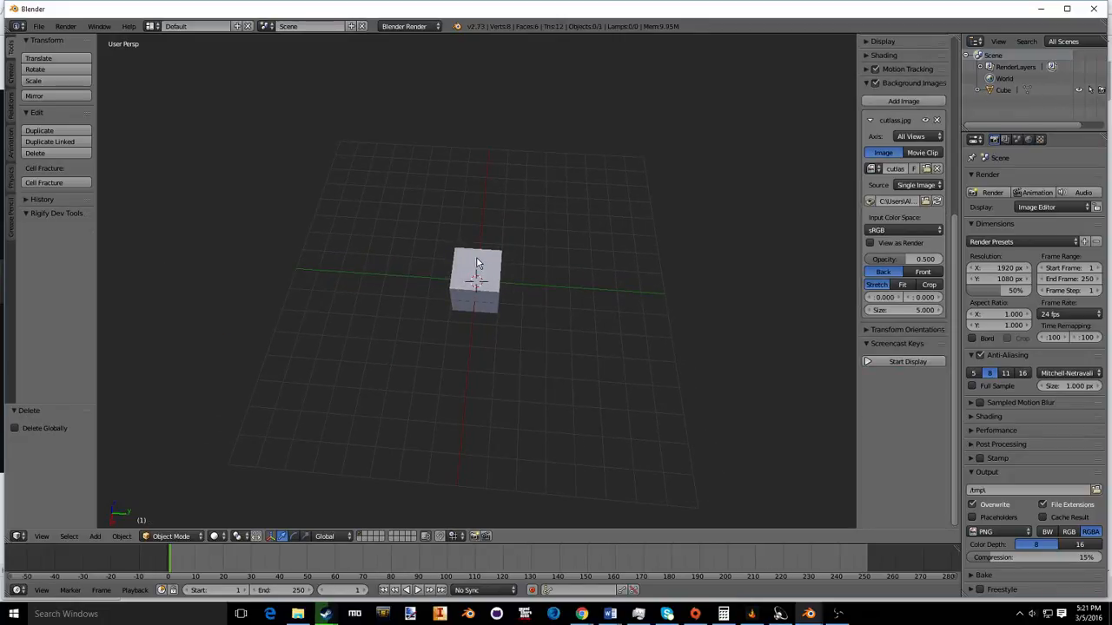
Step: Switch to the top orthographic view over the cutlass reference and select the cube
key(KP_7)
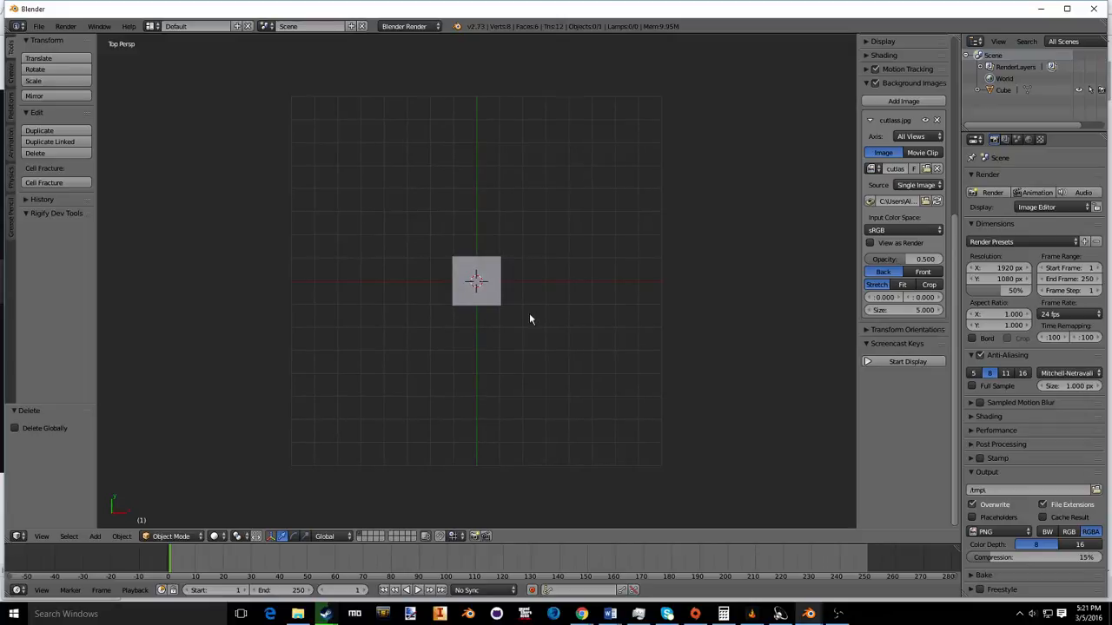
key(KP_5)
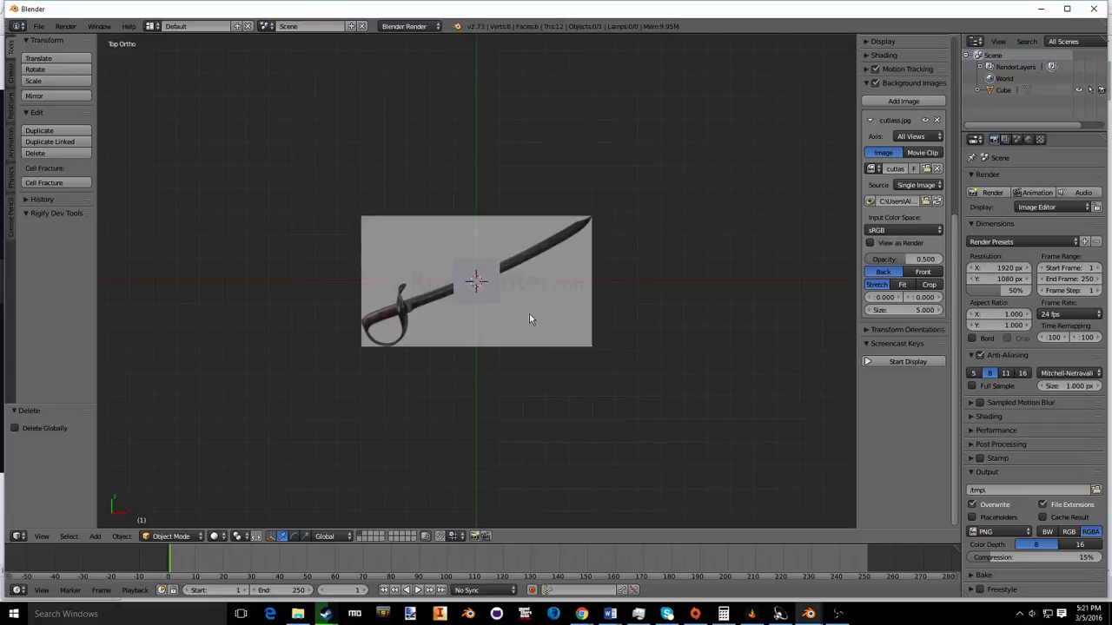
scroll(476, 278, up, 5)
right_click(476, 278)
scroll(528, 234, down, 5)
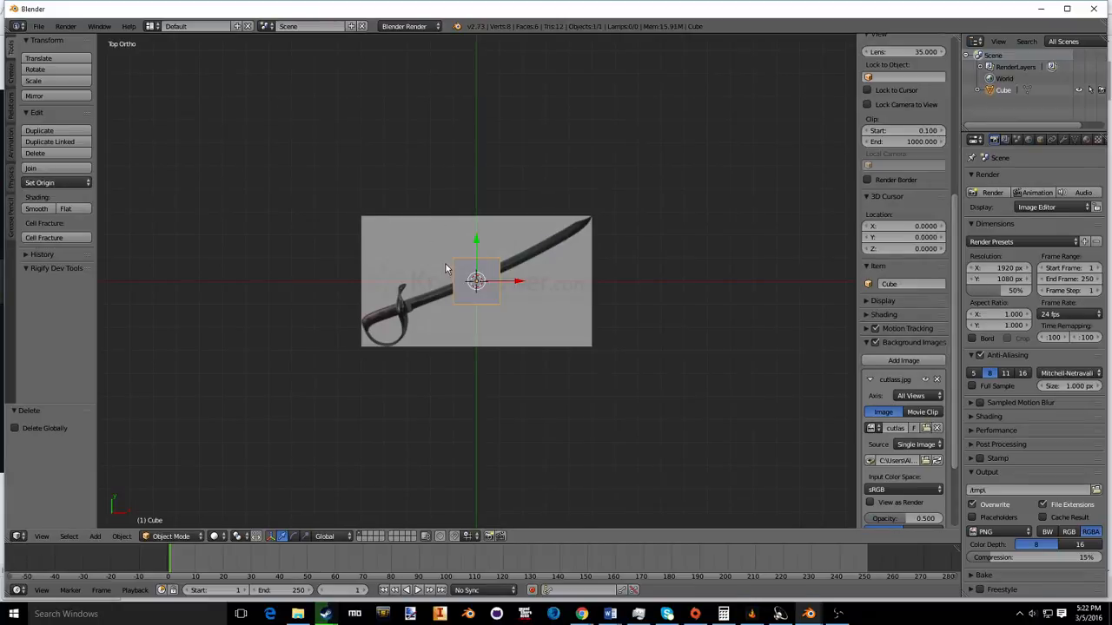
scroll(446, 269, up, 7)
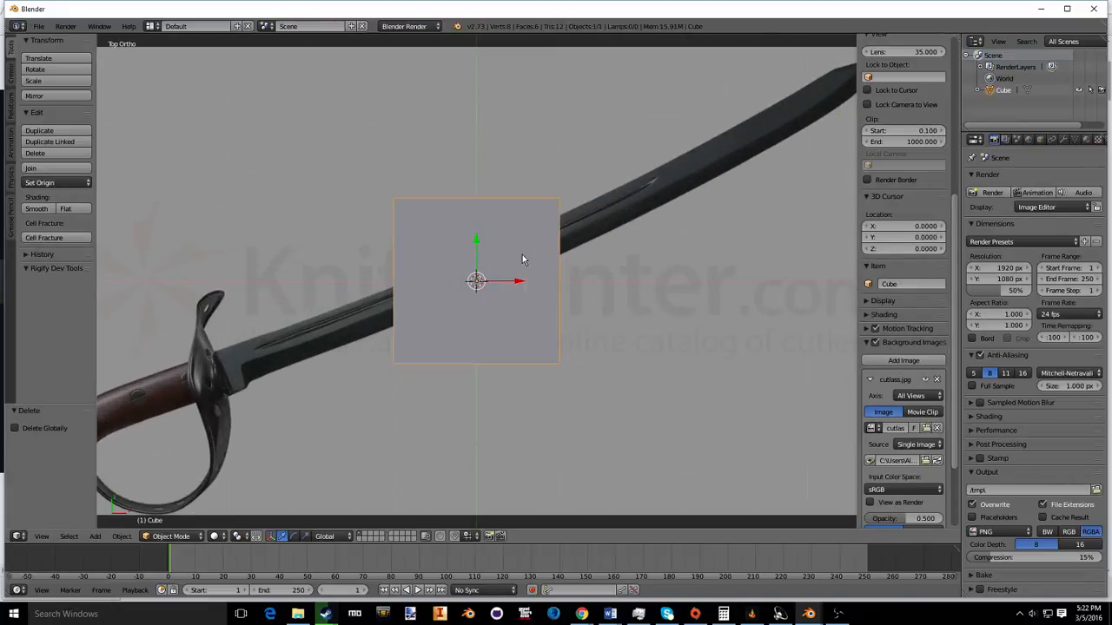
Step: Scale the cube by about 0.277 and rotate it to match the slope of the blade's middle section
key(r)
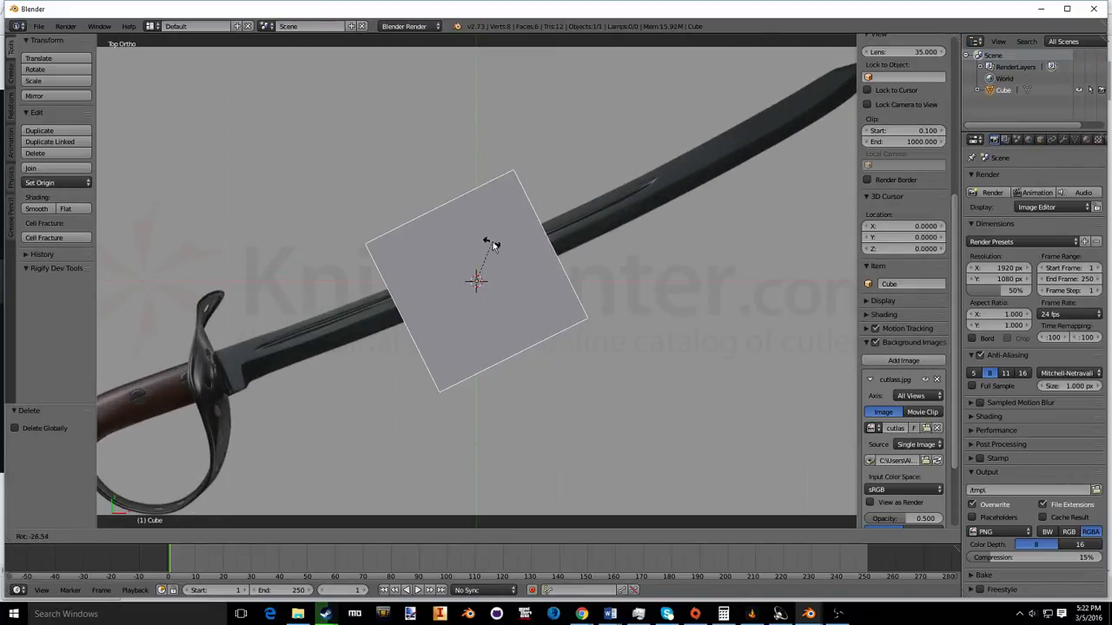
click(490, 247)
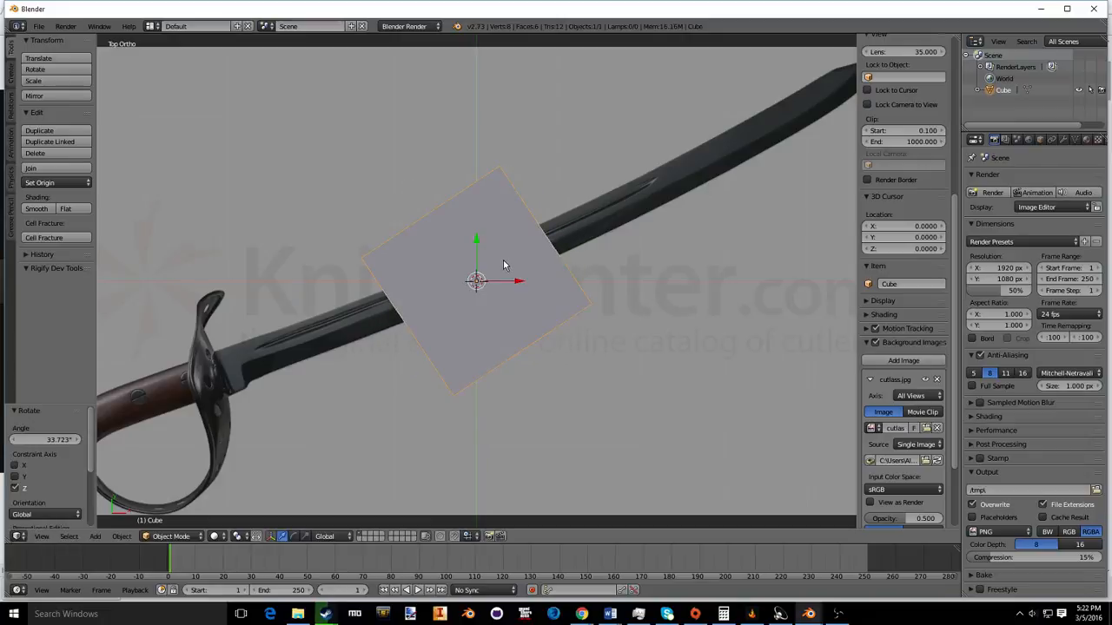
key(s)
click(473, 276)
key(r)
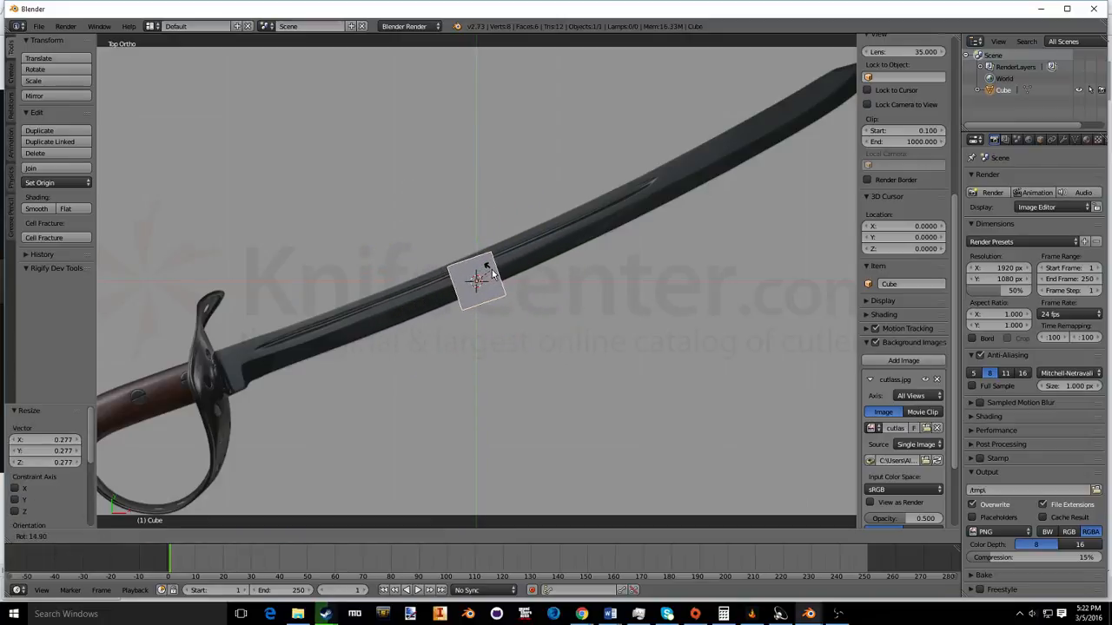
click(489, 273)
Step: Move the cube about 0.084 along Y so it sits over the blade
key(g)
key(y)
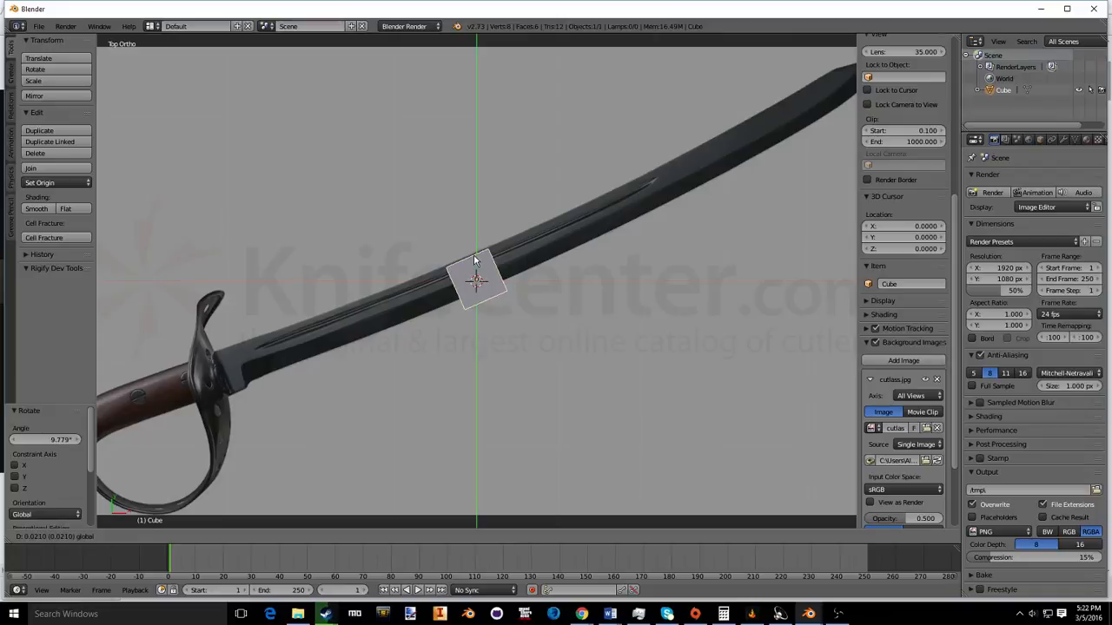
click(479, 257)
key(s)
right_click(488, 262)
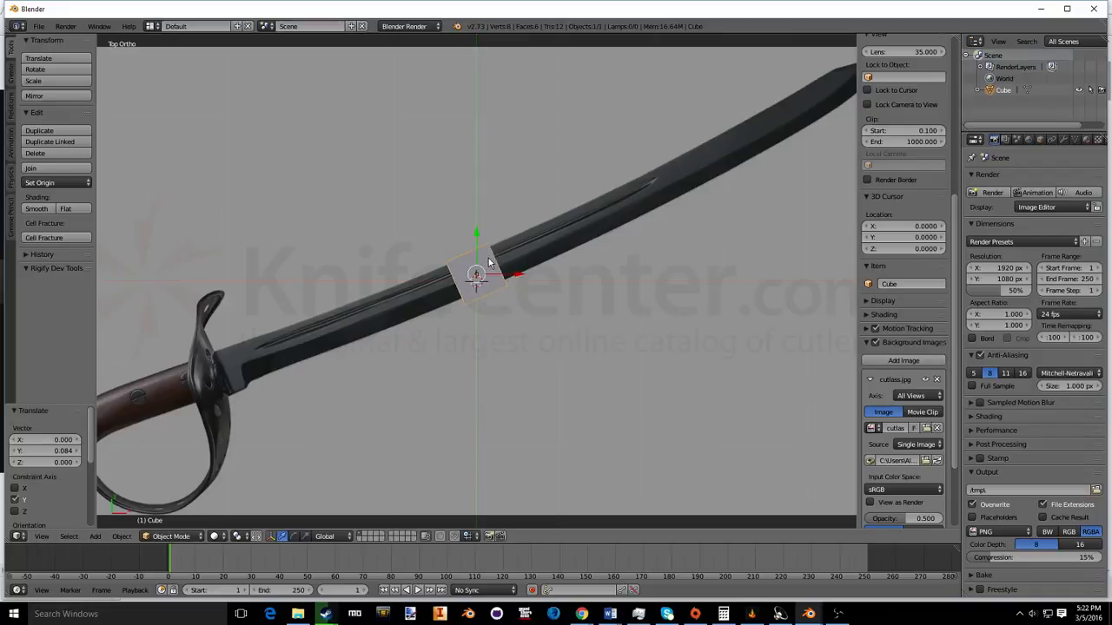
key(g)
right_click(494, 266)
Step: Fine-tune the cube's scale and shift it about 0.034 along Y so it spans the blade's width
scroll(497, 272, up, 2)
key(s)
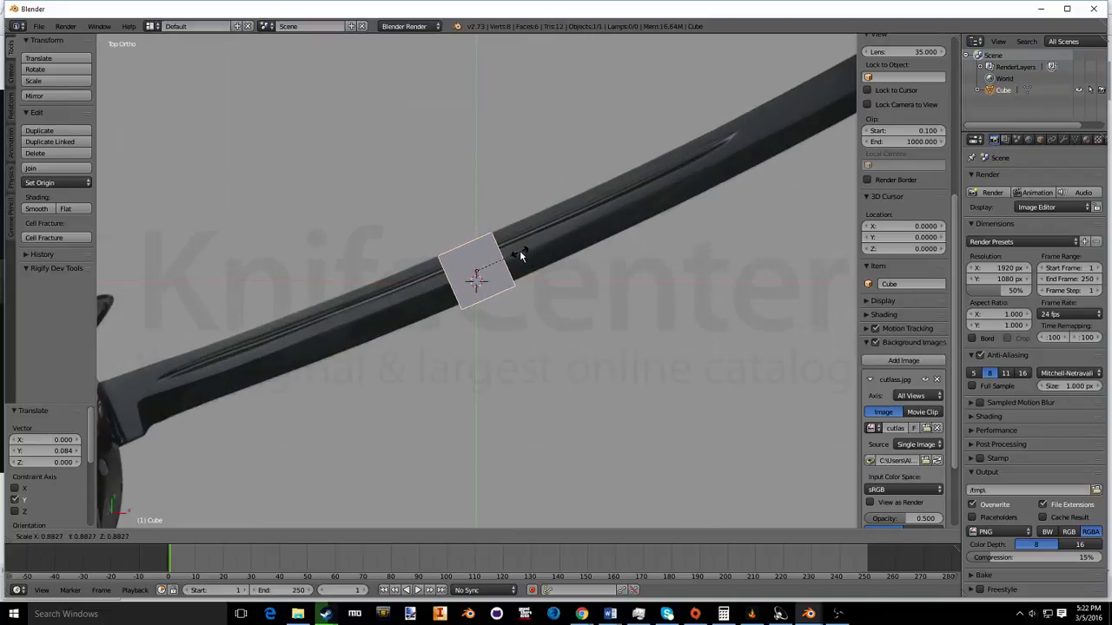
click(496, 266)
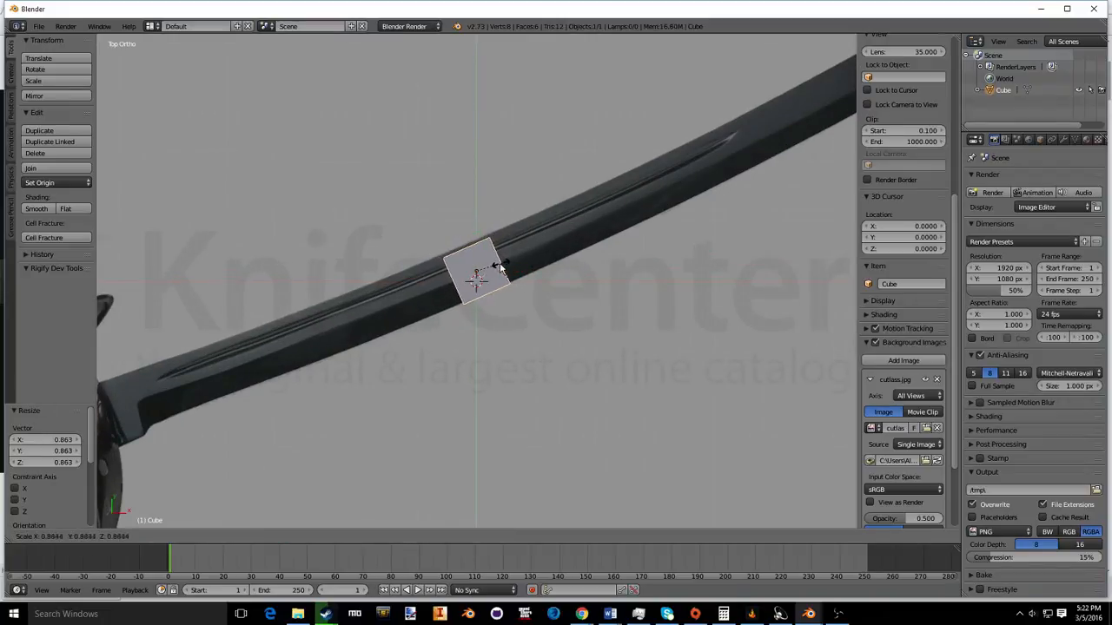
key(s)
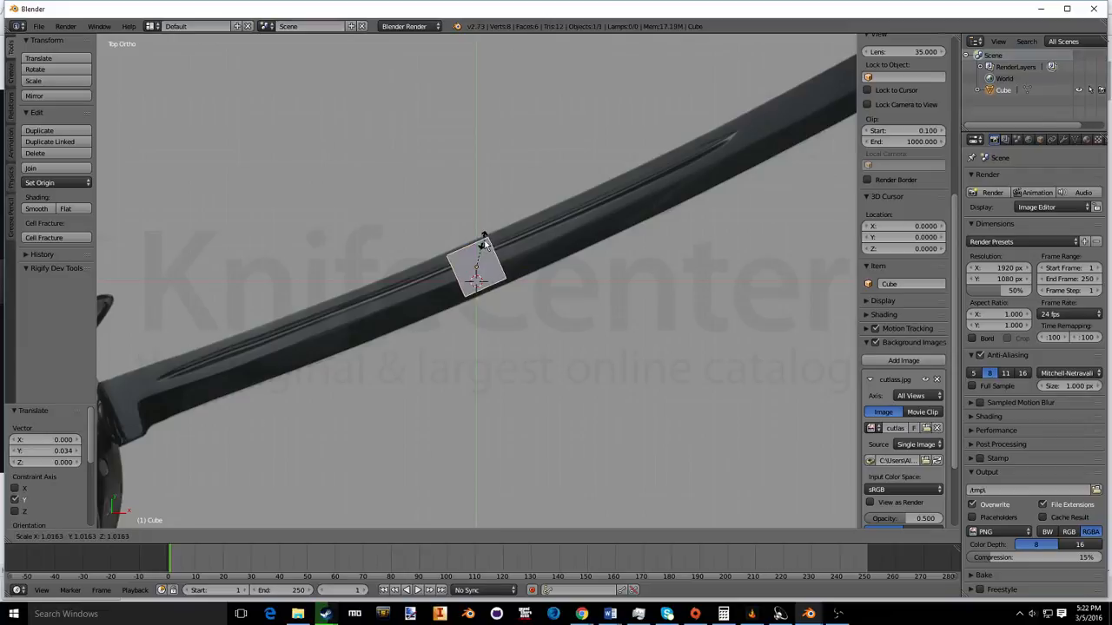
click(508, 252)
scroll(519, 256, up, 1)
scroll(519, 257, up, 1)
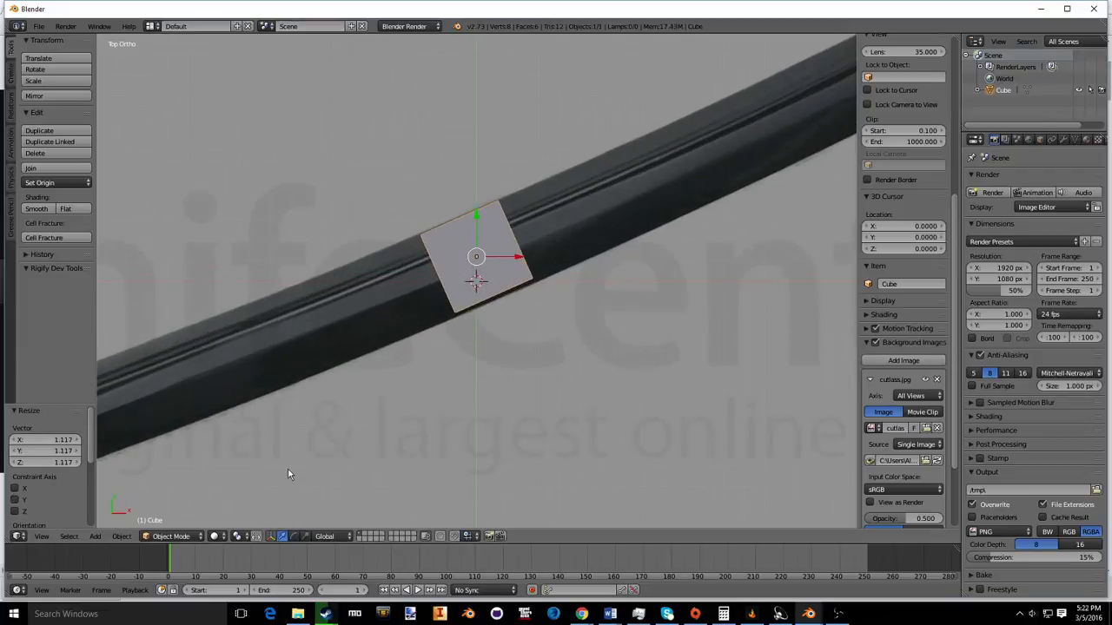
Step: In Edit Mode with face selection and wireframe display, select the cube's end face toward the blade tip
key(Tab)
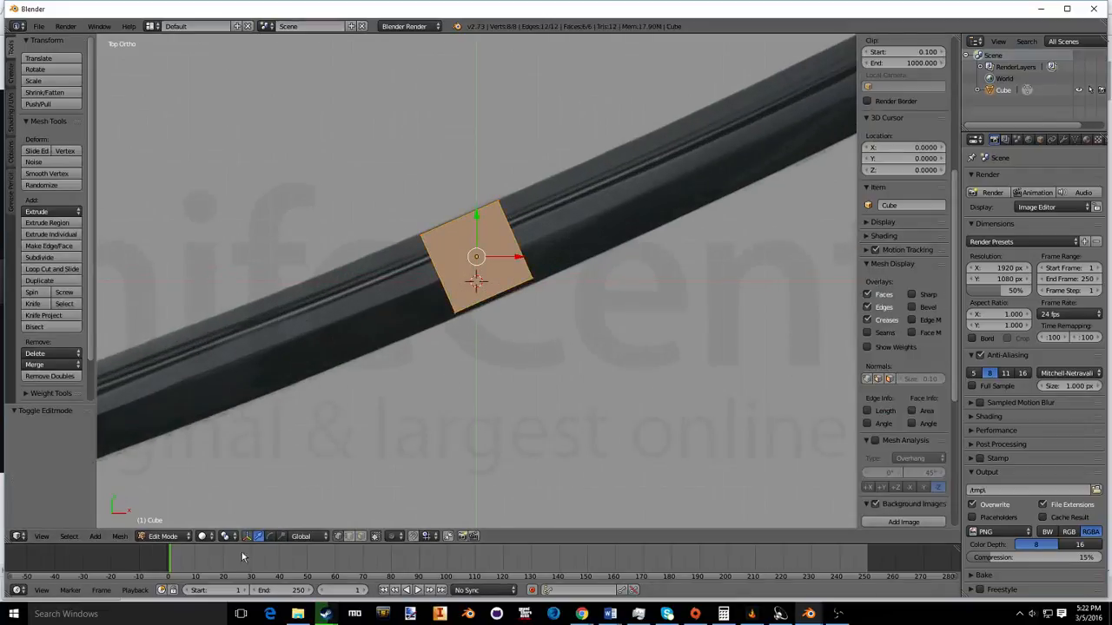
click(364, 536)
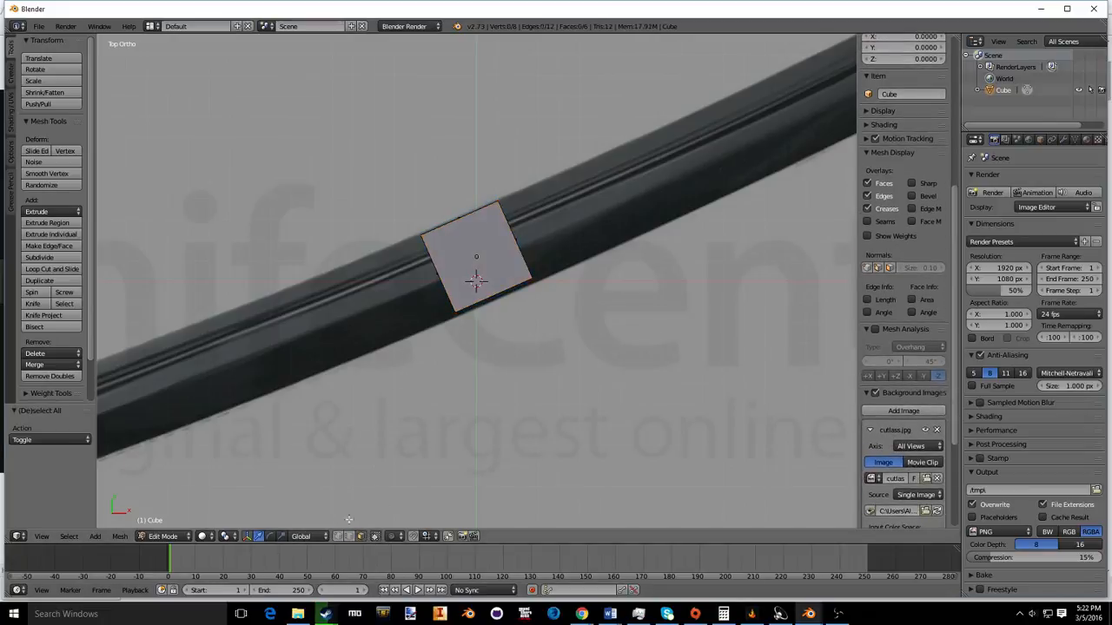
shift+middle_drag(564, 281, 526, 338)
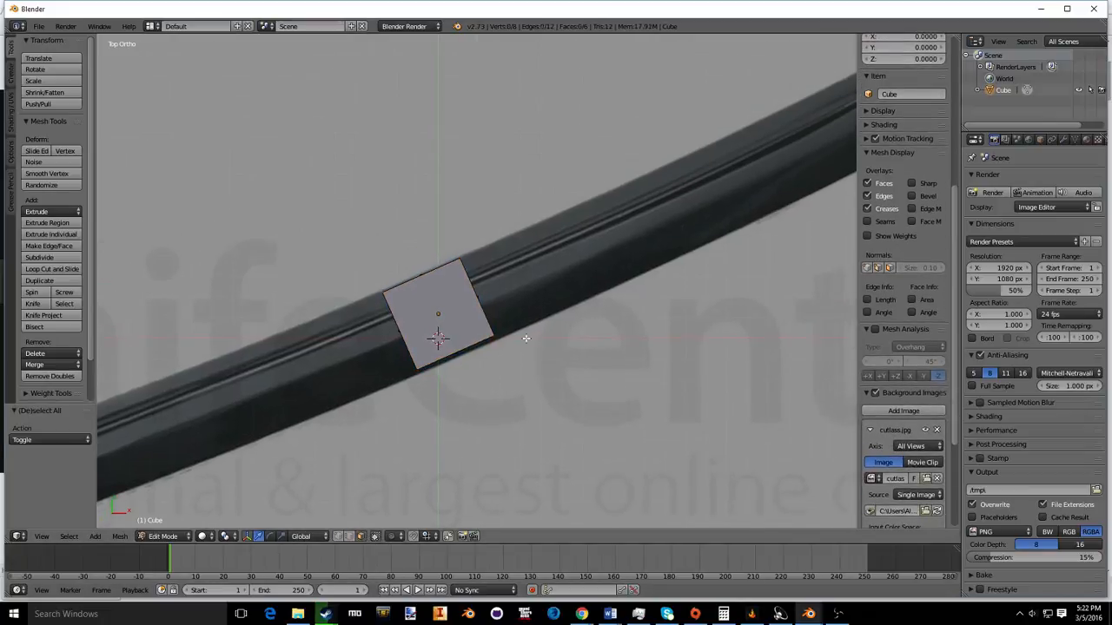
key(a)
key(b)
drag(542, 214, 448, 340)
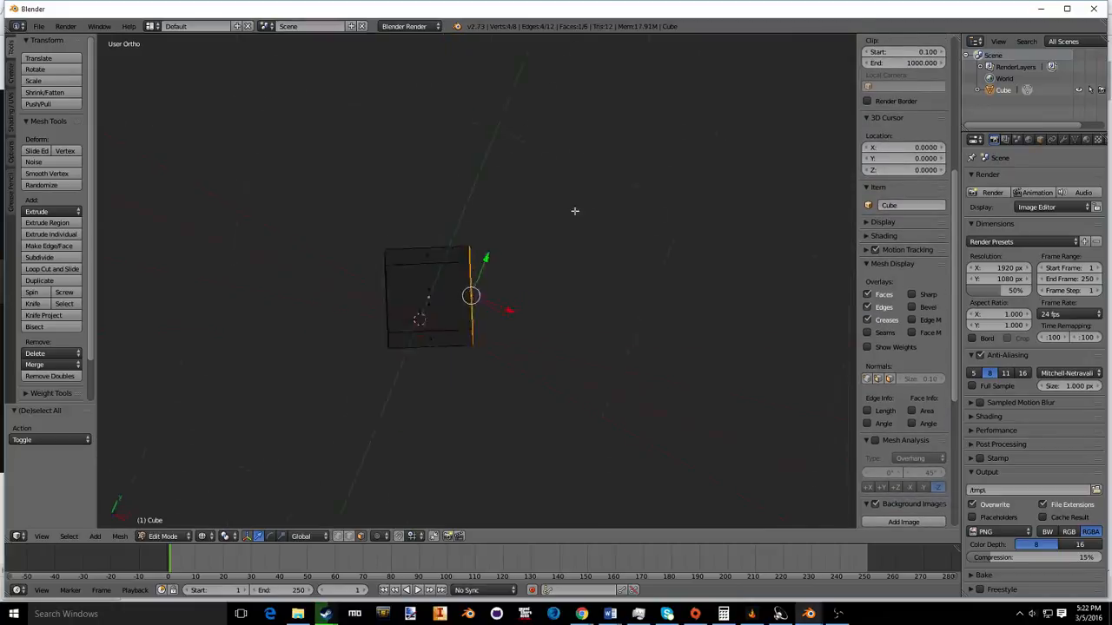
middle_drag(575, 209, 499, 232)
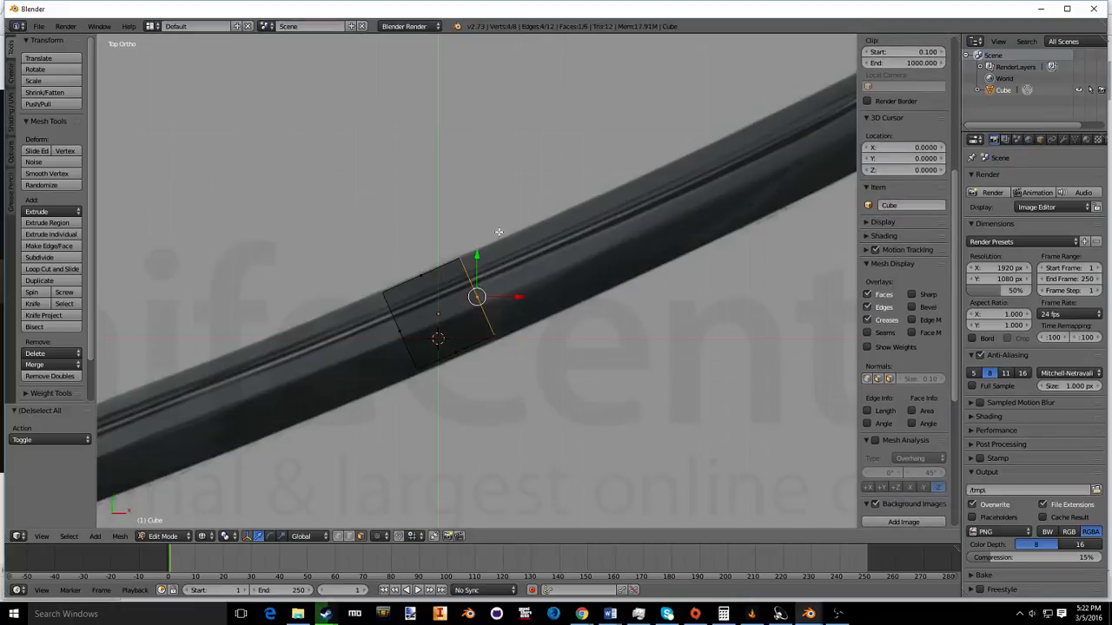
Step: Extrude the end face twice along the blade toward the tip, by about 0.98 and 0.95 in X
key(e)
click(711, 171)
scroll(453, 288, up, 2)
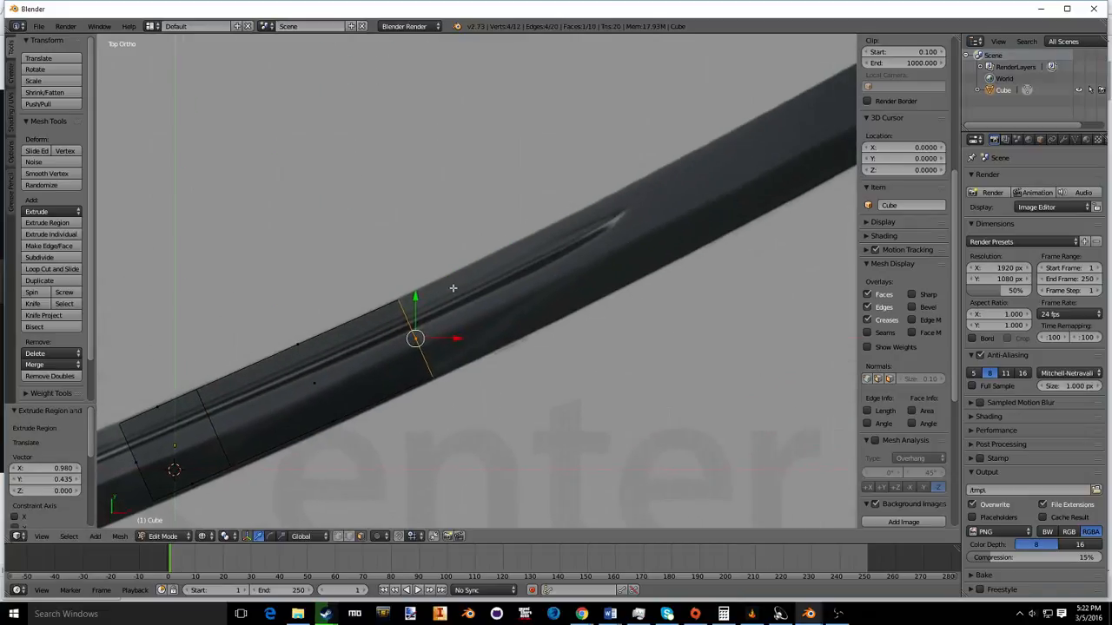
key(e)
click(788, 160)
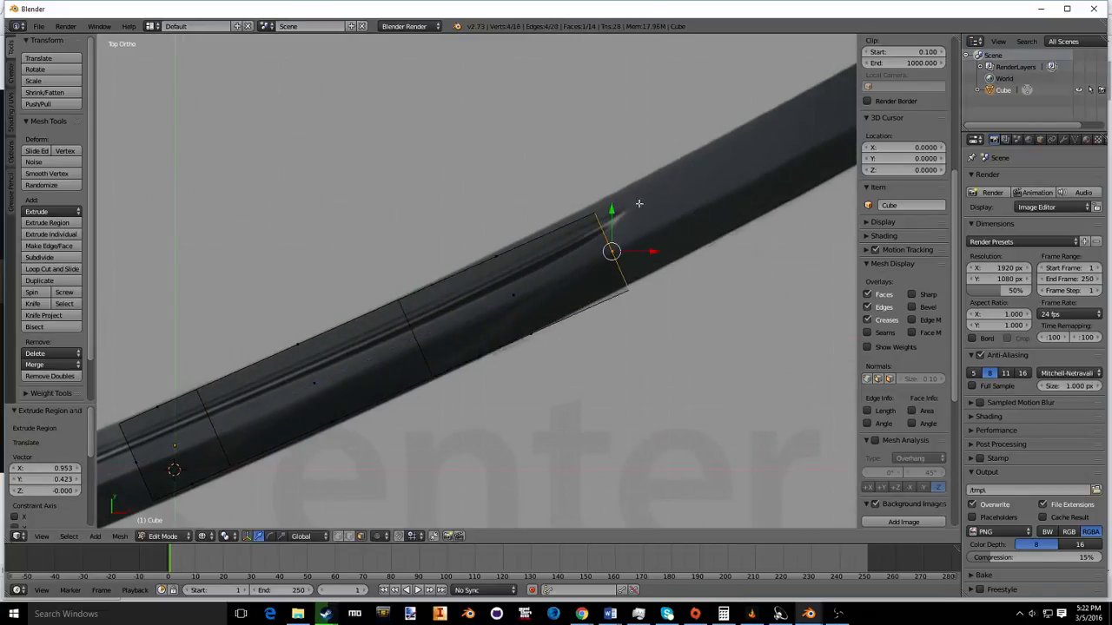
Step: Extrude a further segment beyond the end of the blade's groove and shift its end face about 0.104 along Y
shift+middle_drag(625, 203, 550, 244)
key(e)
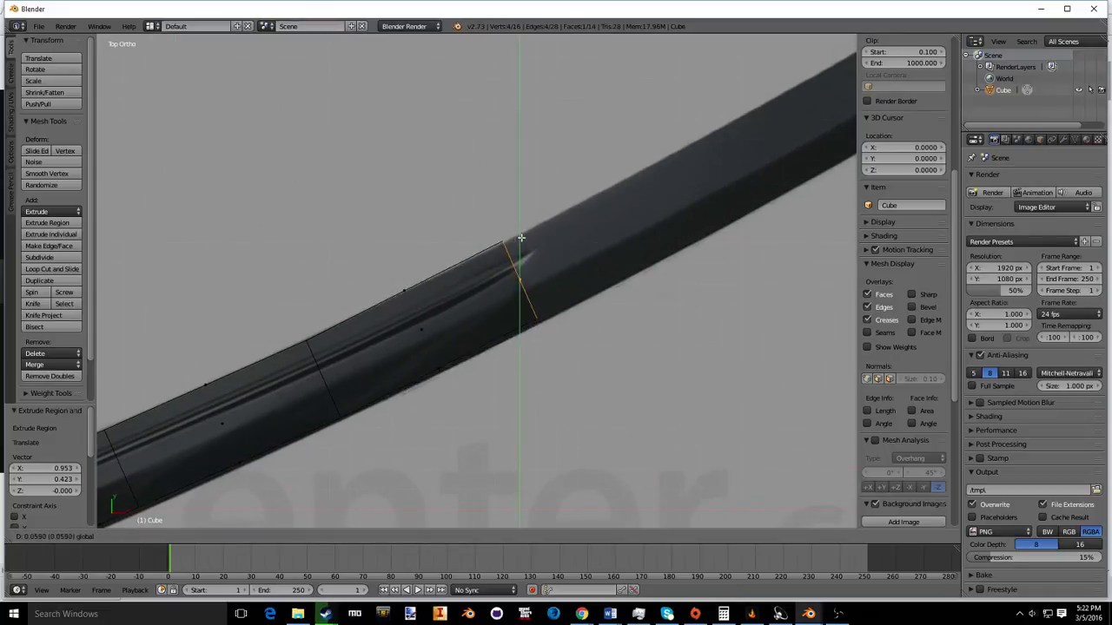
click(750, 163)
shift+middle_drag(750, 162, 552, 245)
drag(538, 245, 537, 224)
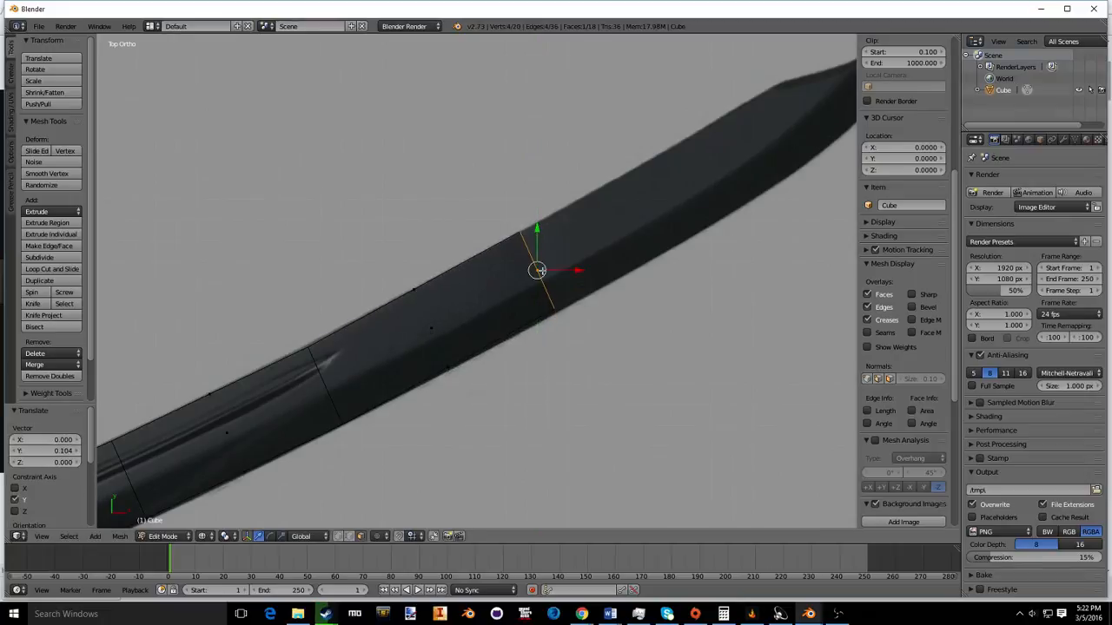
scroll(658, 295, up, 3)
shift+middle_drag(638, 187, 384, 279)
scroll(392, 281, up, 1)
scroll(389, 291, down, 1)
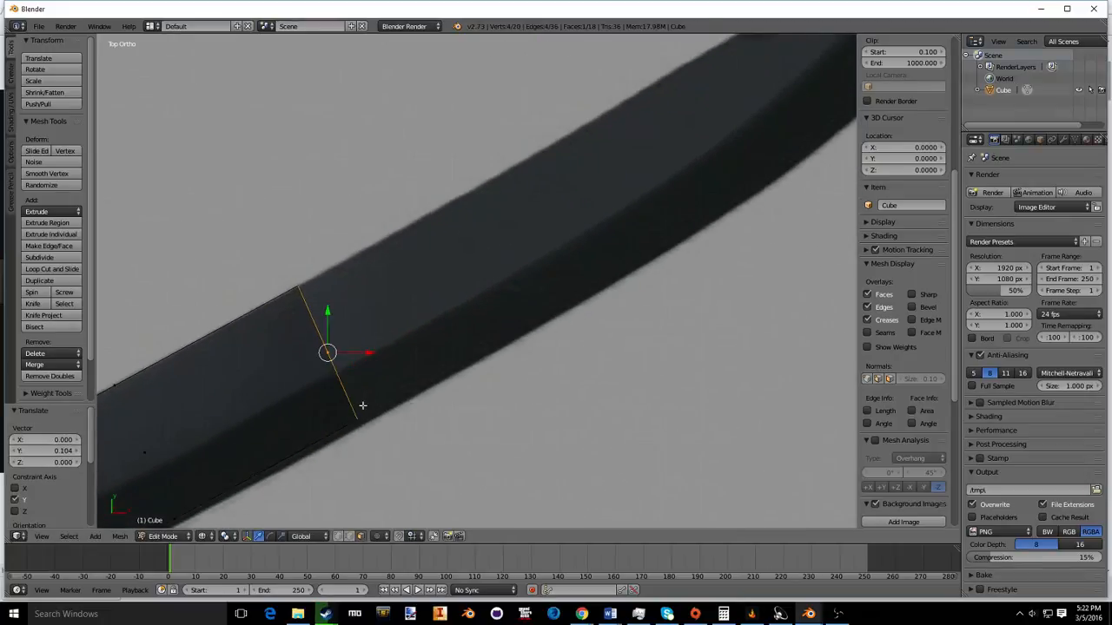
Step: Extrude a further blade segment by about 0.80 in X and 0.35 in Y and shift its end face along Y
key(e)
click(712, 181)
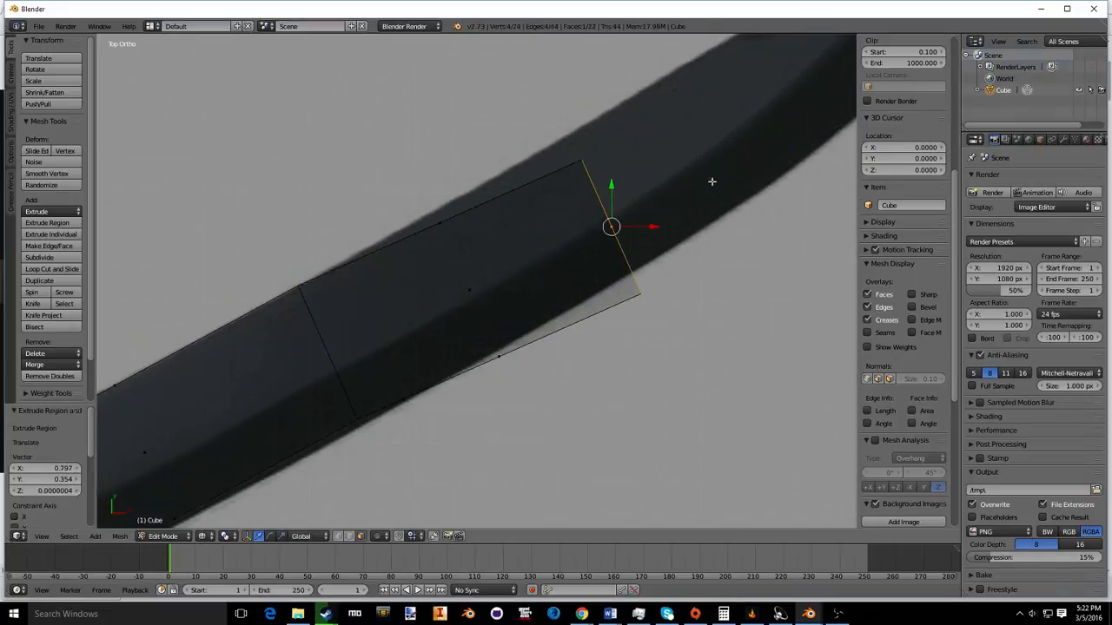
shift+middle_drag(715, 179, 537, 308)
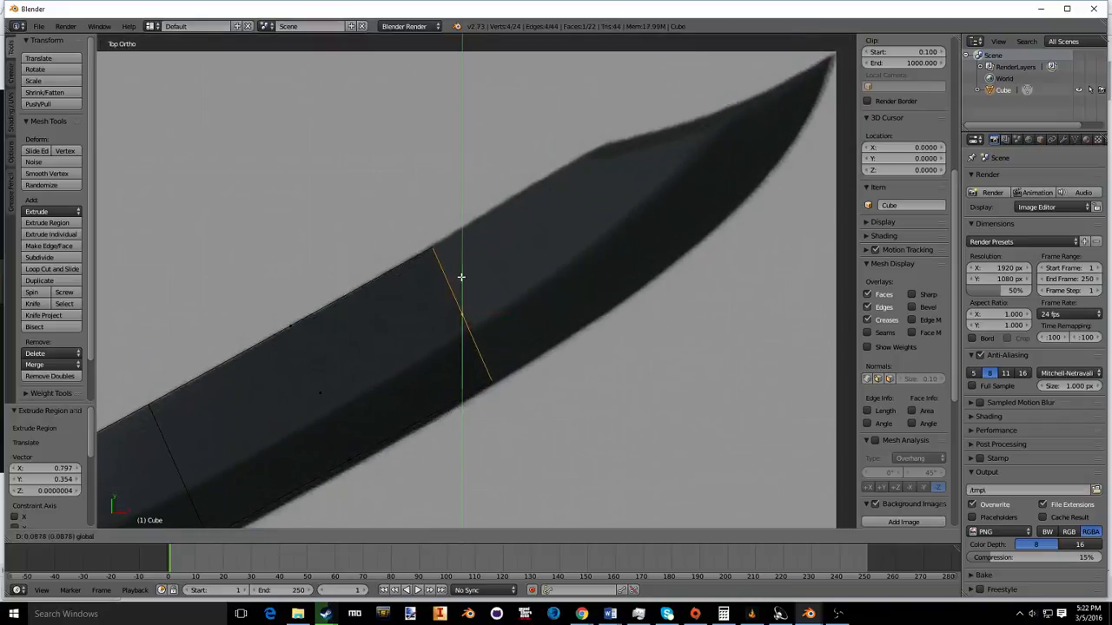
Step: Extrude another segment to where the spine bends near the tip and shift its end face along Y
key(e)
click(677, 198)
key(g)
key(y)
click(675, 179)
Step: Realign the new end face with the reference blade by moving it along X and about -0.041 along Y
key(g)
right_click(674, 197)
key(g)
key(x)
click(660, 166)
key(g)
key(y)
click(668, 161)
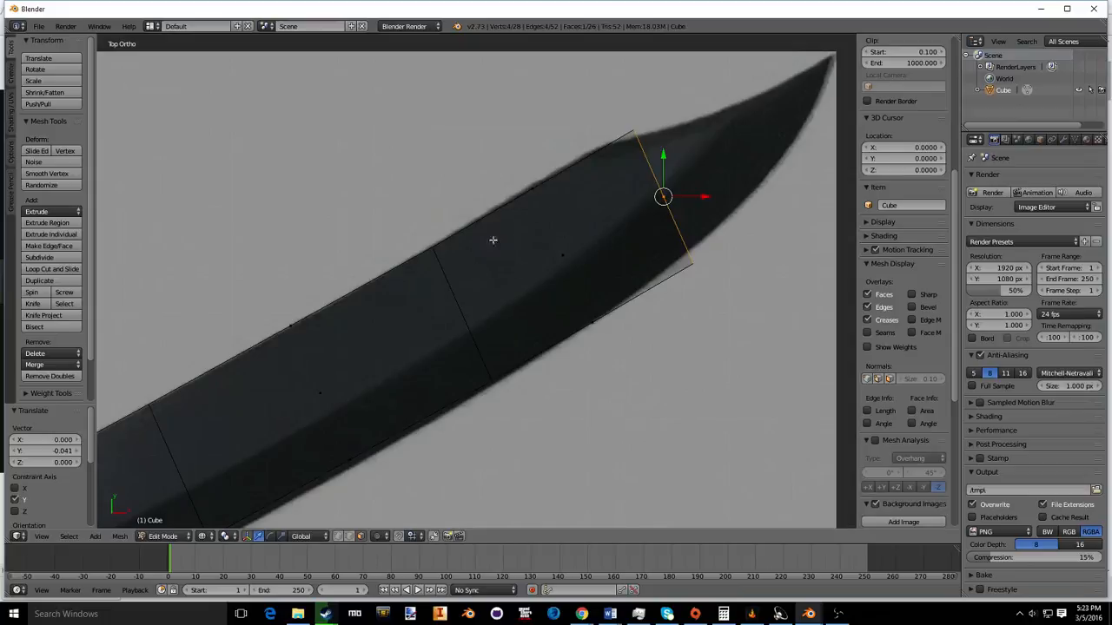
Step: Try scaling the end face uniformly, check its thickness from the side, and undo the resize
shift+middle_drag(526, 291, 486, 218)
shift+middle_drag(557, 142, 460, 262)
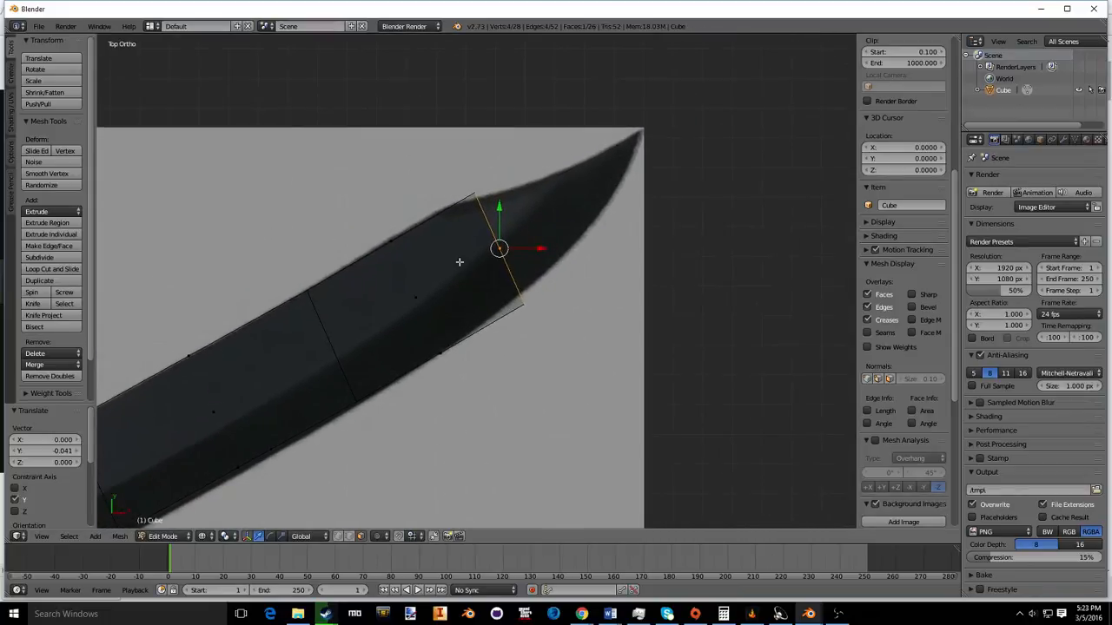
key(s)
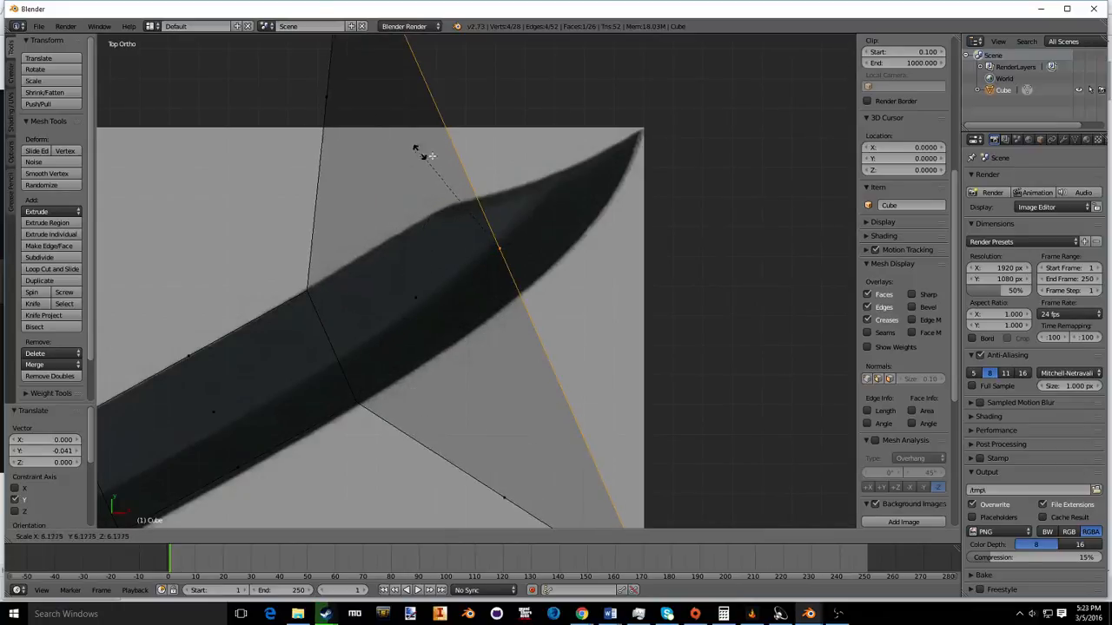
click(481, 203)
middle_drag(481, 299, 522, 172)
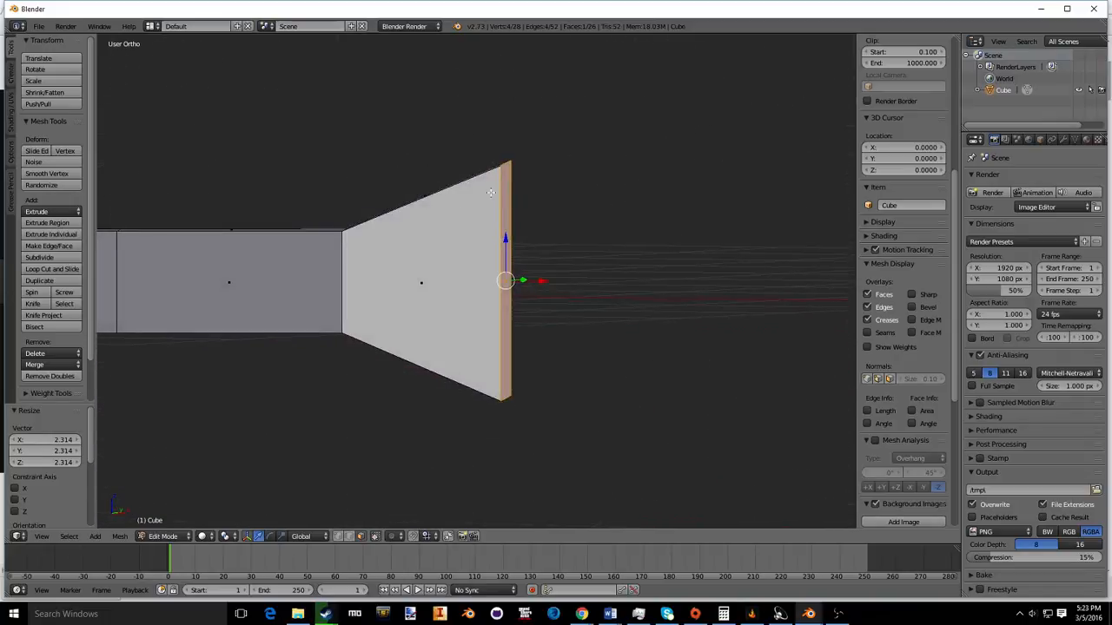
key(ctrl+z)
key(s)
key(x)
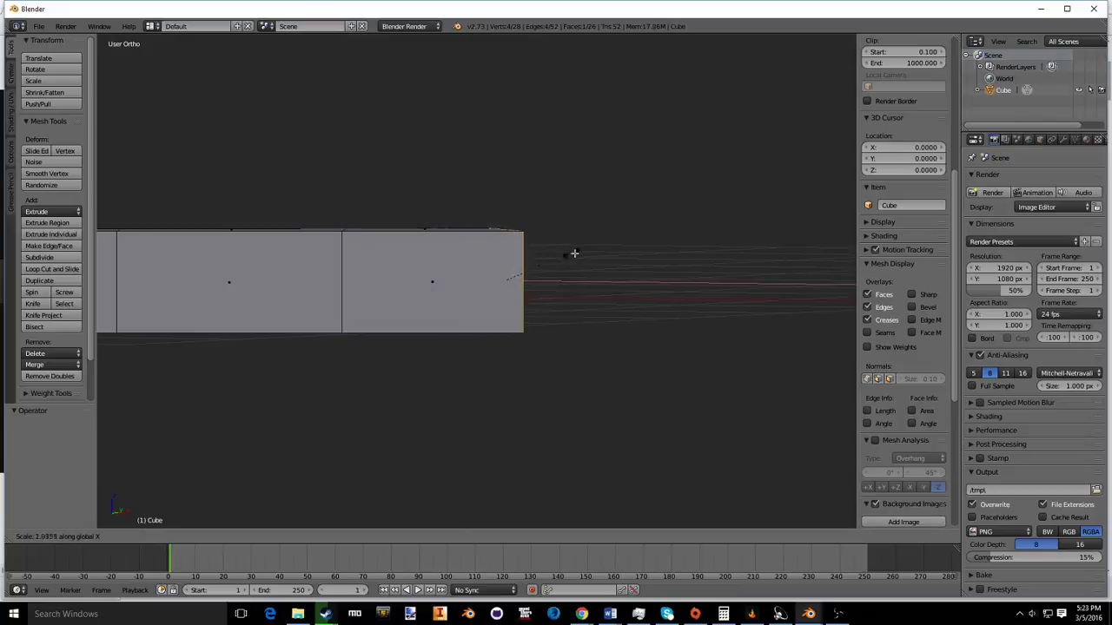
click(608, 258)
key(KP_7)
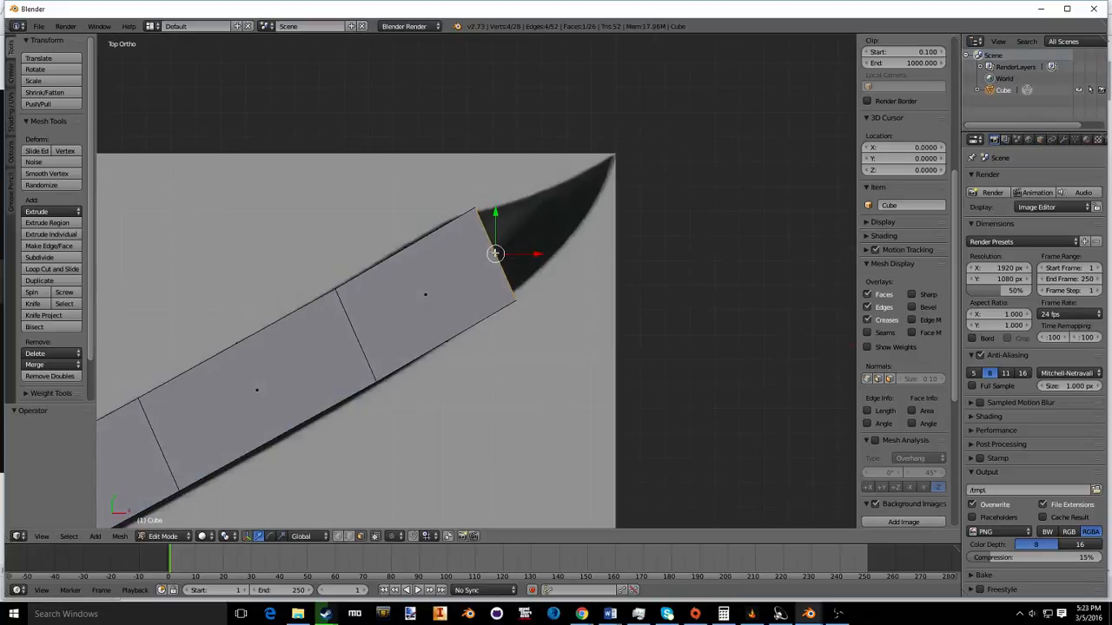
key(s)
key(x)
key(z)
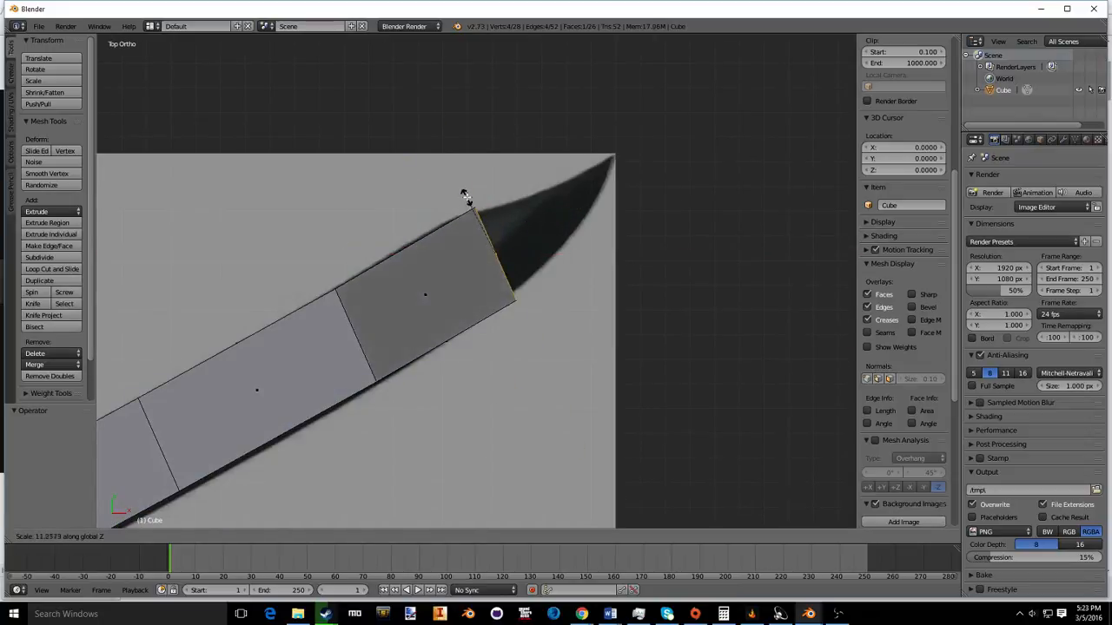
key(y)
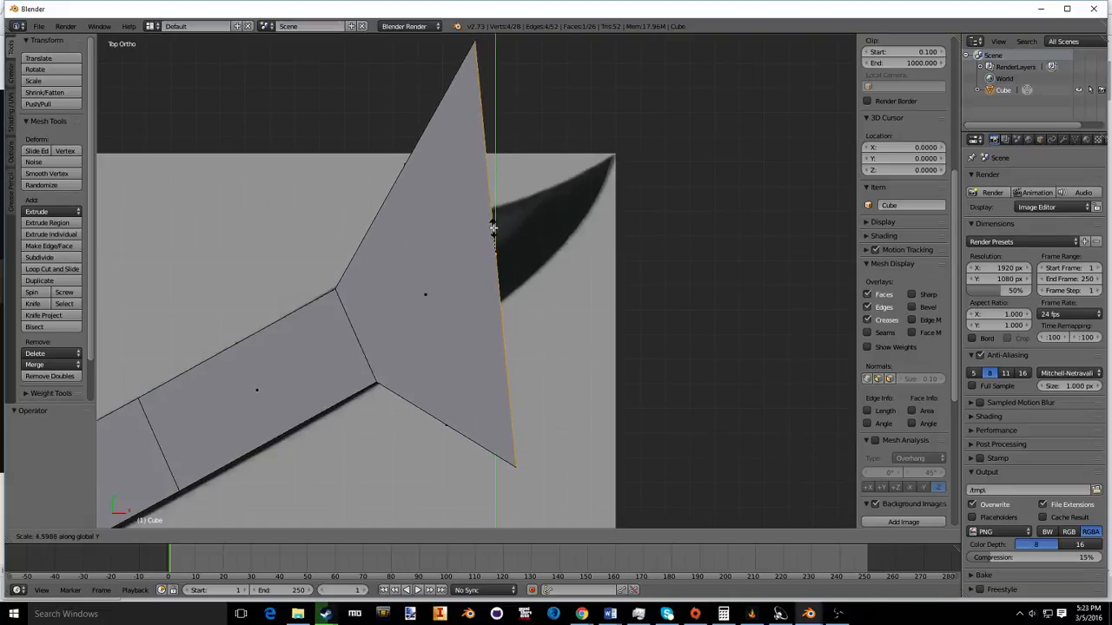
key(Escape)
scroll(502, 238, up, 1)
key(s)
key(x)
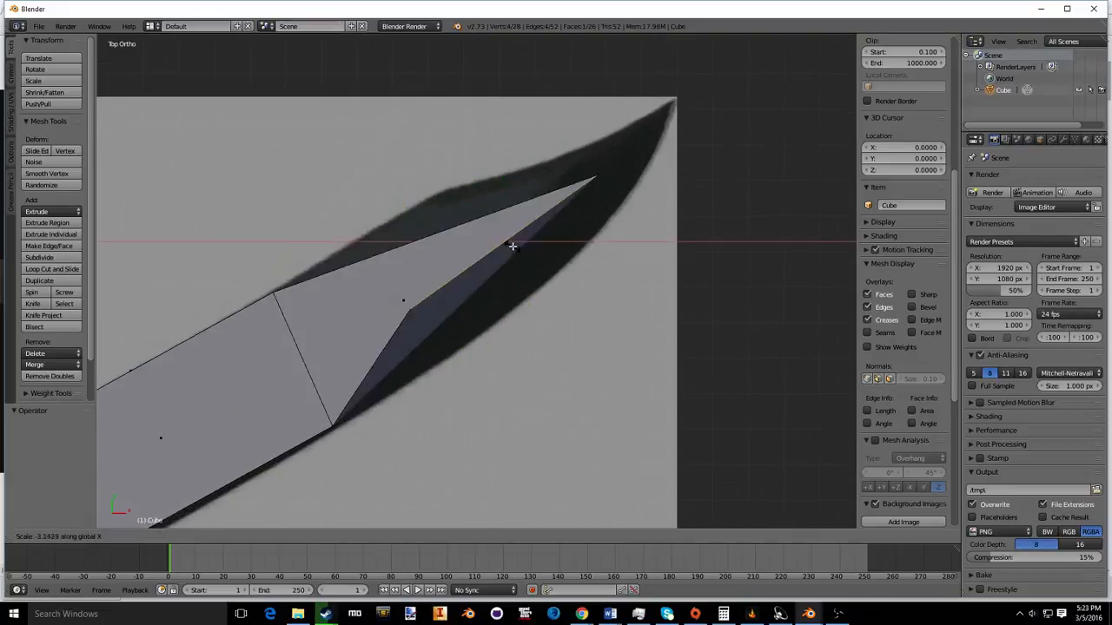
key(z)
key(y)
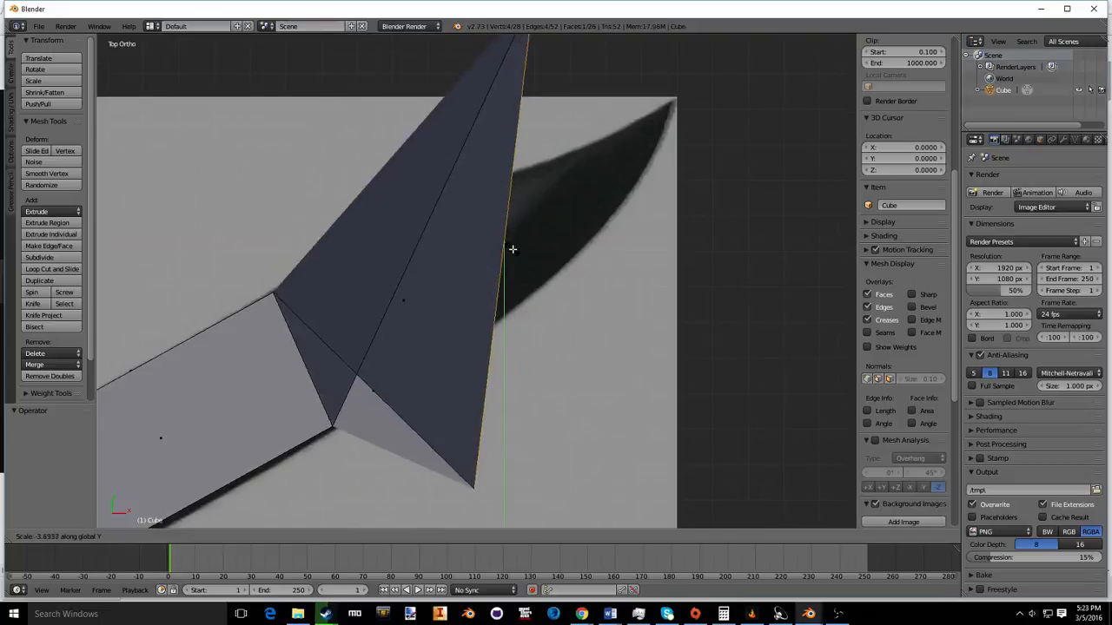
key(Escape)
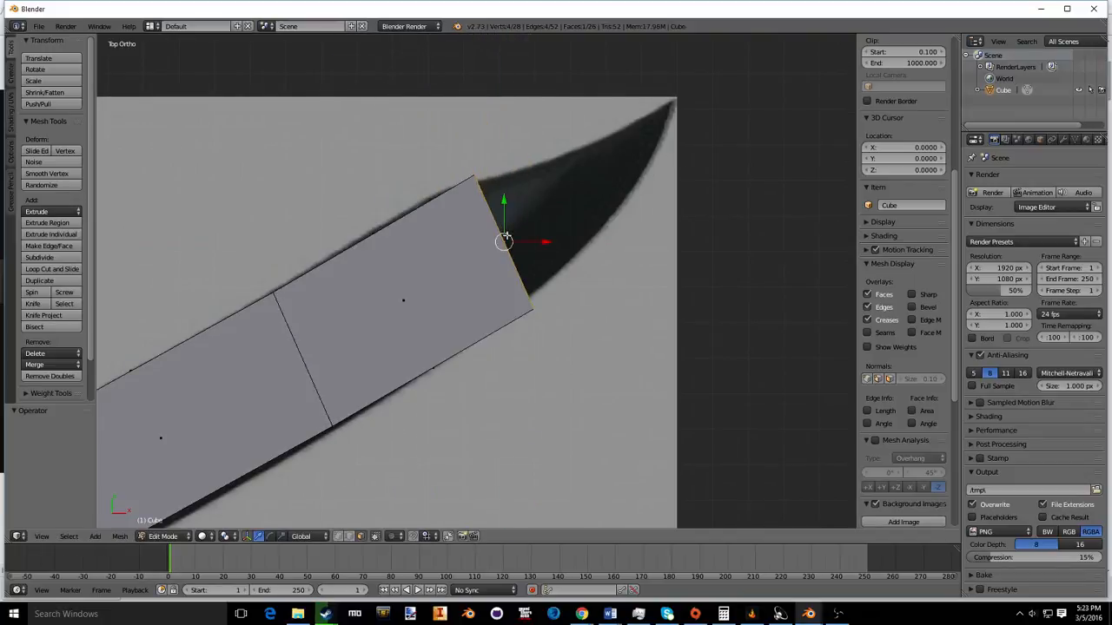
Step: In wireframe display, scale the end face to 0.932 along local Y and move it about -0.086 in X and -0.029 in Y
key(z)
key(s)
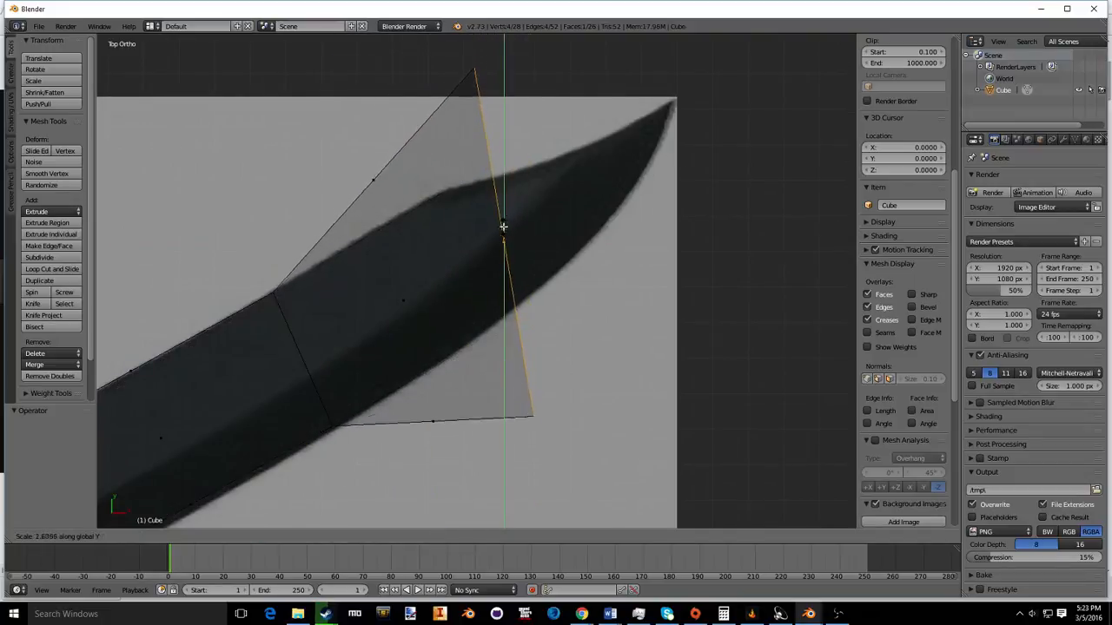
key(y)
key(y)
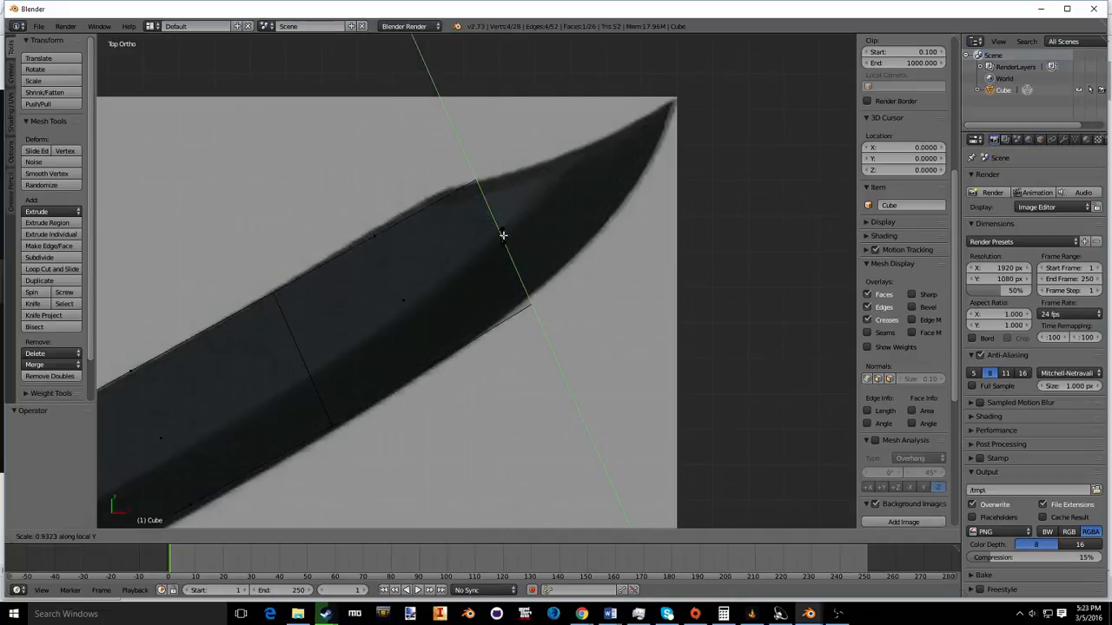
click(503, 240)
key(g)
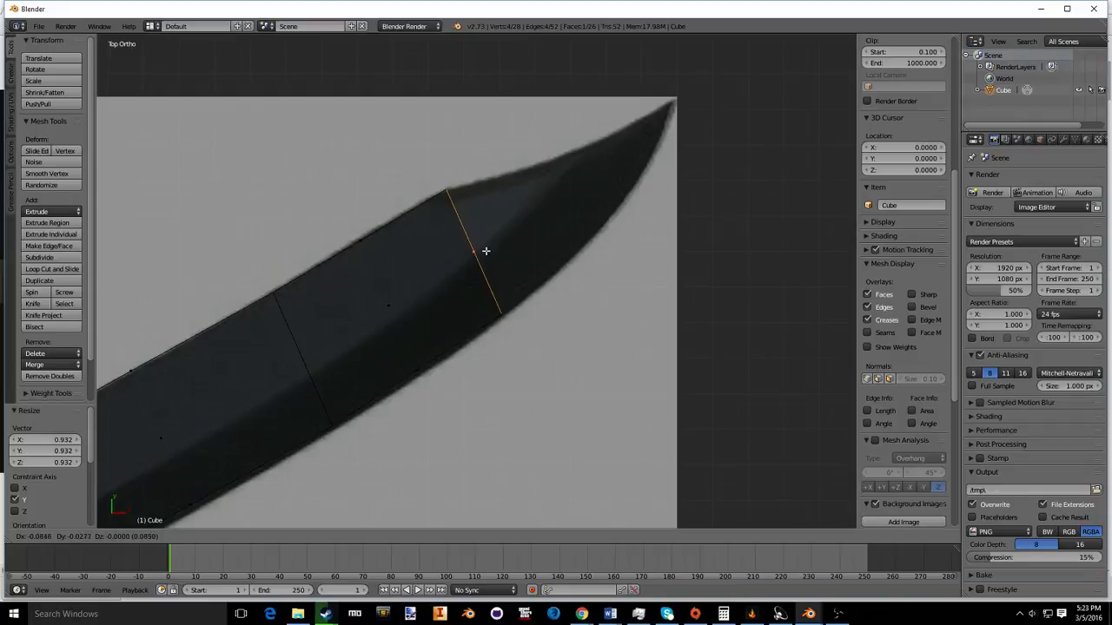
click(484, 252)
Step: Extrude a segment by about 0.305 in X and 0.136 in Y and scale its end face to 0.565 along local Y
key(e)
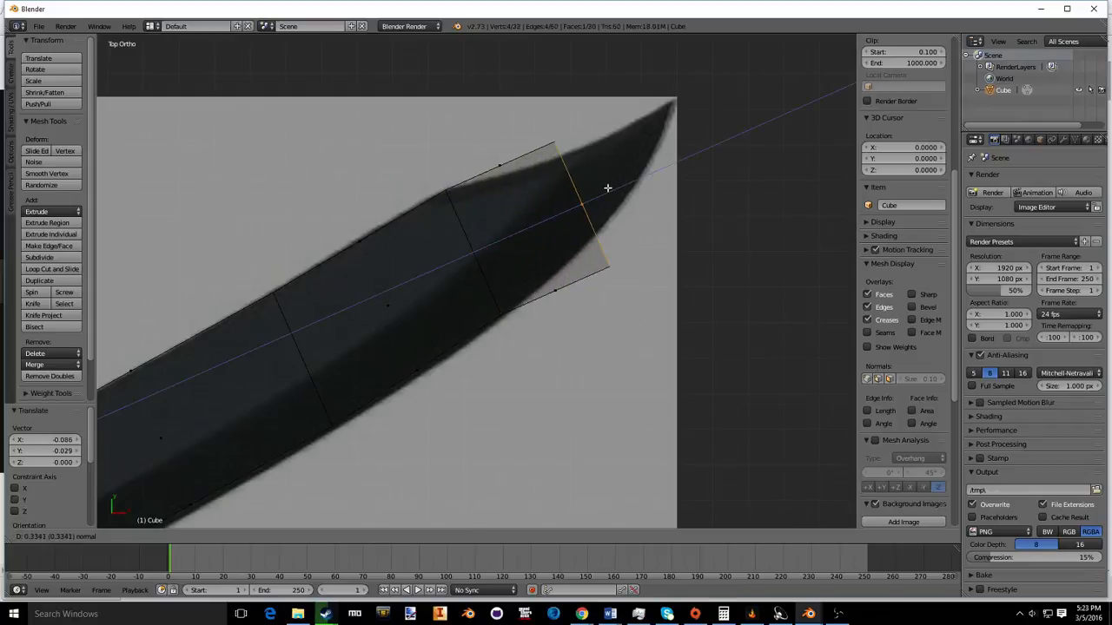
click(603, 189)
key(s)
key(y)
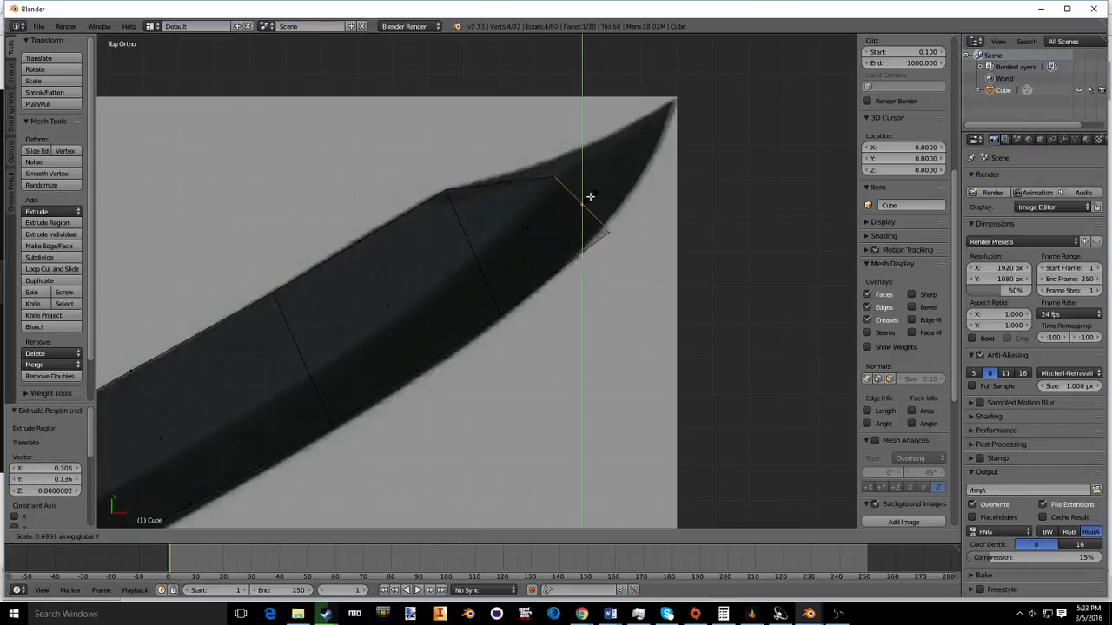
key(y)
key(y)
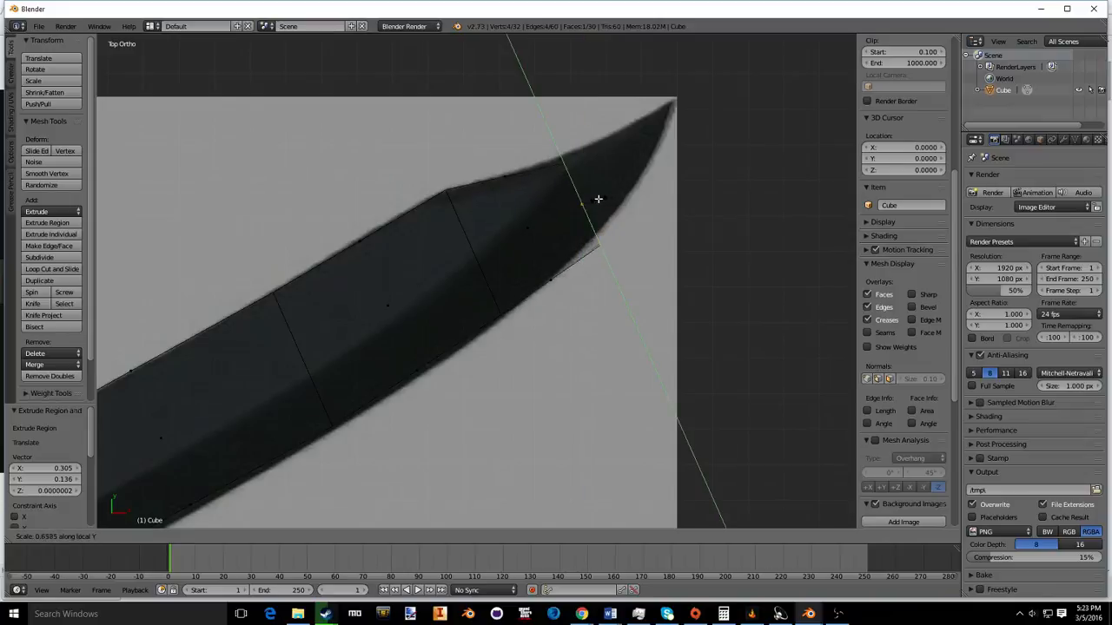
key(y)
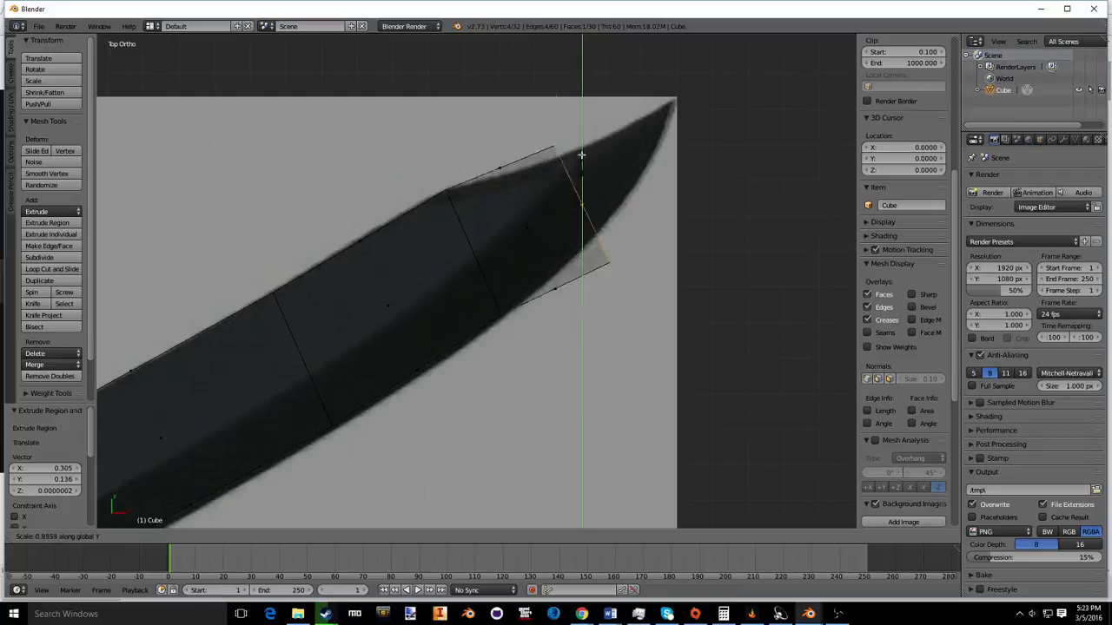
key(y)
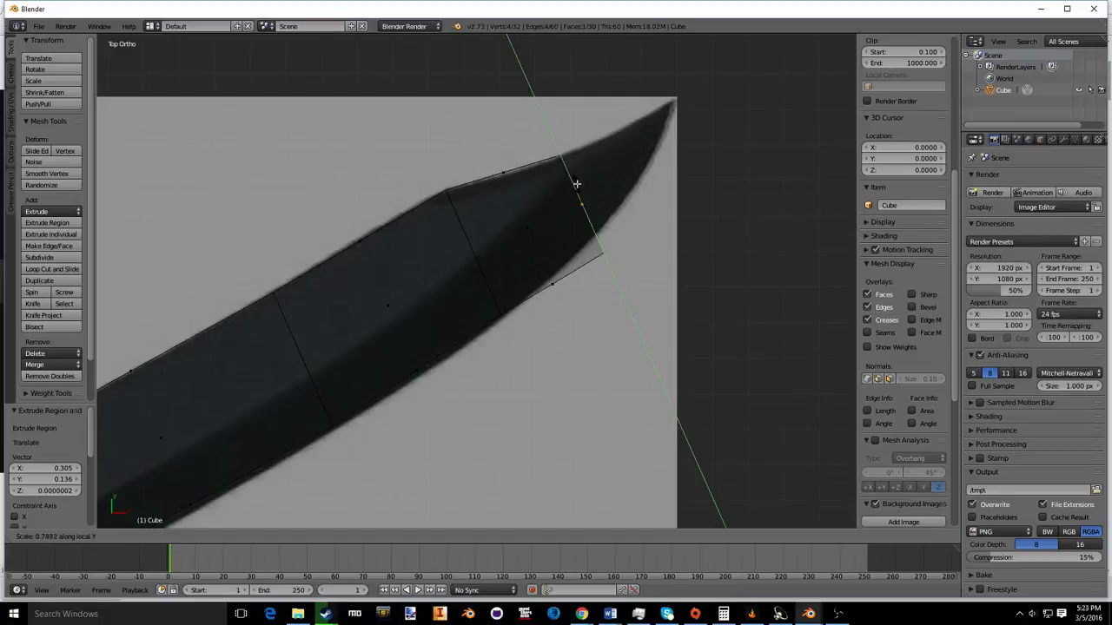
click(577, 189)
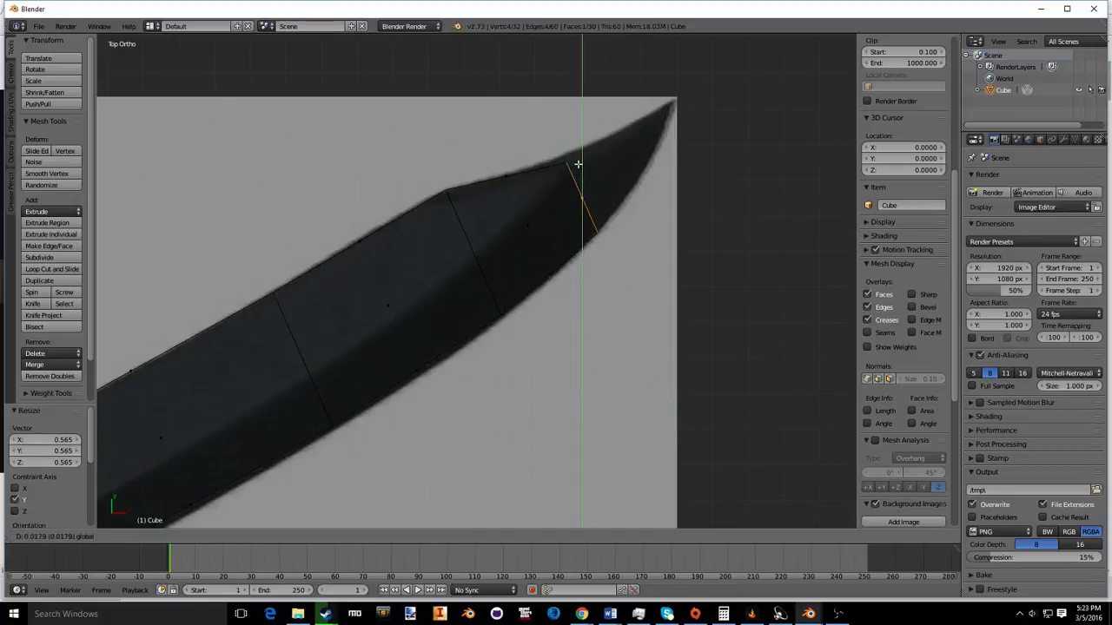
Step: Extrude another short segment toward the tip and shift its end face along X
key(e)
click(640, 153)
key(g)
key(x)
click(631, 161)
Step: Narrow the new end face along local Y and shift it about 0.013 along Y to fit the blade outline
key(s)
key(y)
key(y)
click(632, 158)
key(g)
key(y)
click(620, 144)
Step: Extrude the final segment to the blade's point and shift its end face about 0.042 along Y
key(s)
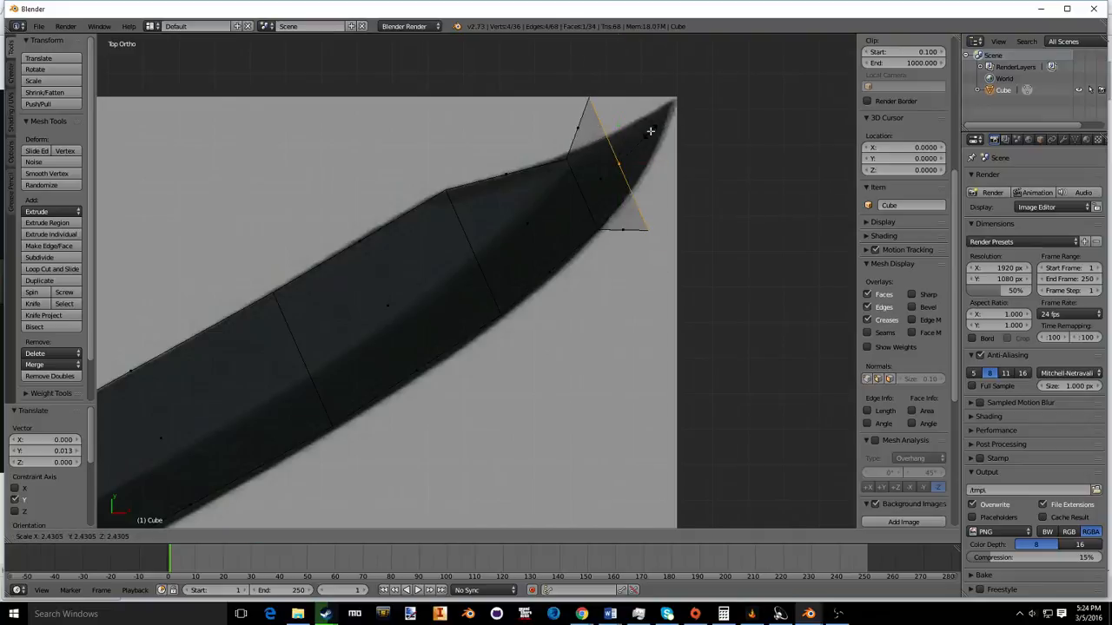
key(0)
key(Return)
click(695, 101)
click(680, 114)
drag(673, 105, 672, 91)
key(e)
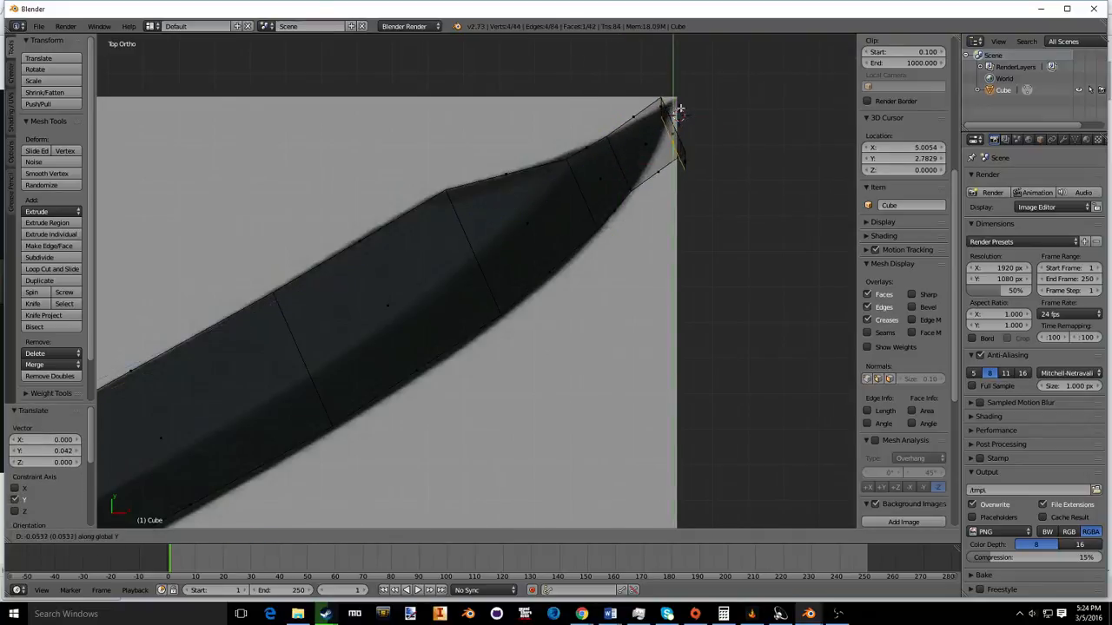
right_click(677, 113)
key(ctrl+z)
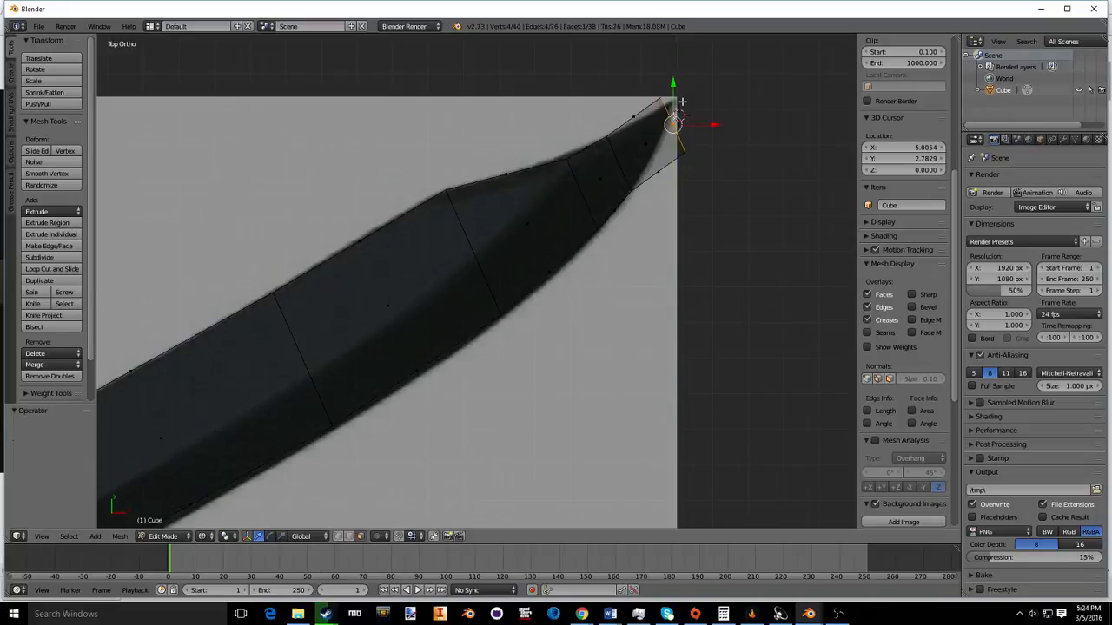
Step: Scale the tip face to about 0.133 along local Y and move it along Y onto the blade's point
key(s)
key(y)
key(y)
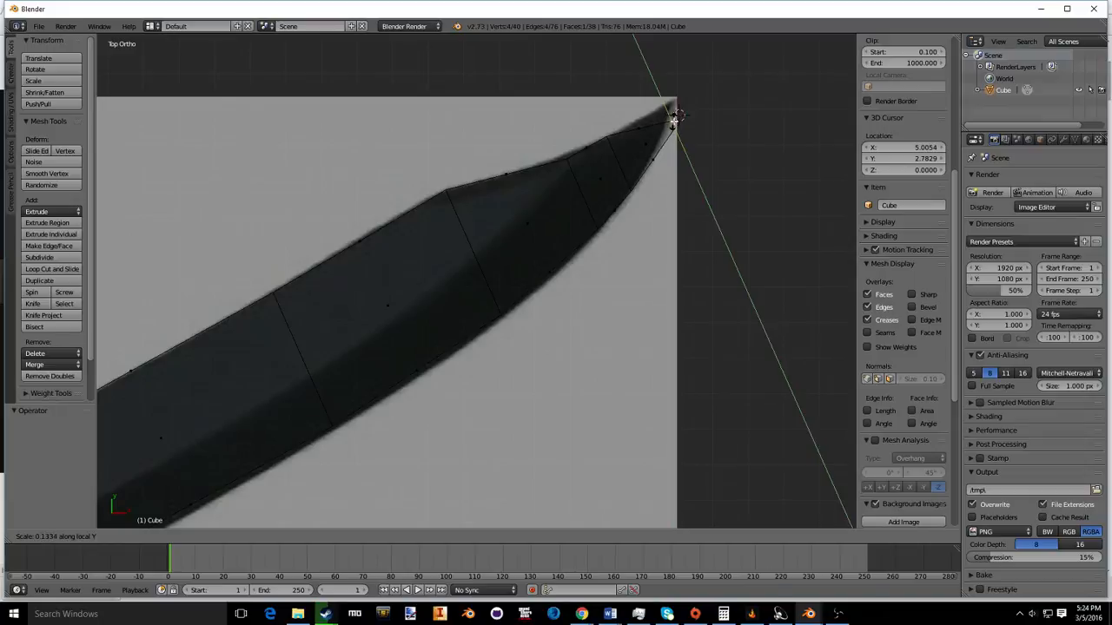
click(674, 121)
shift+scroll(674, 122, up, 4)
scroll(699, 152, up, 5)
shift+middle_drag(750, 120, 268, 342)
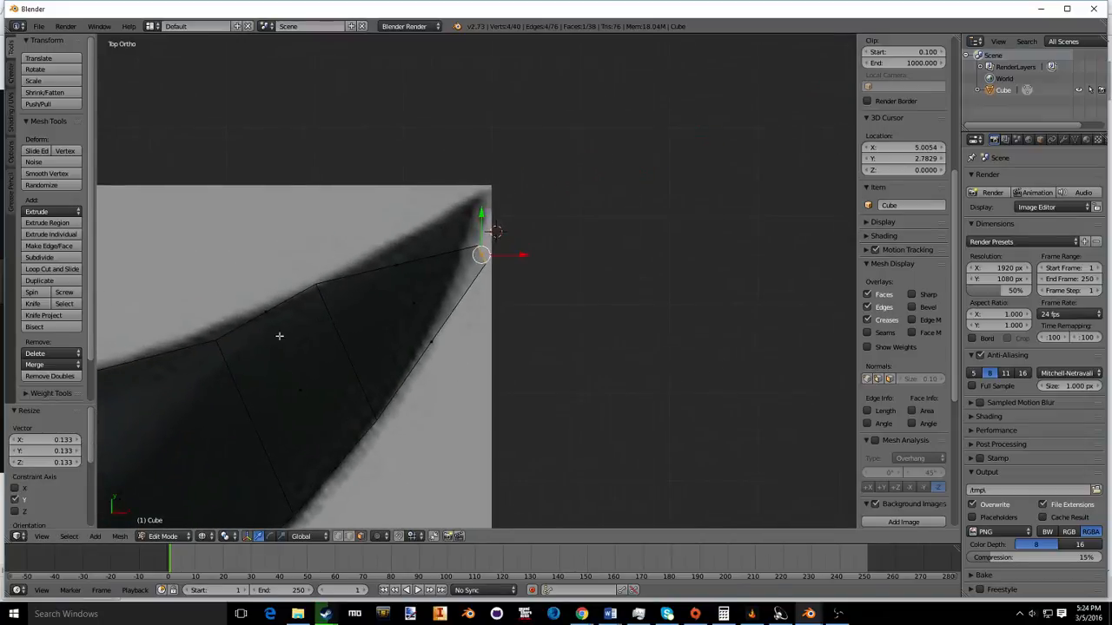
click(488, 219)
mouse_move(480, 213)
mouse_down()
mouse_move(479, 158)
mouse_move(480, 208)
mouse_up()
Step: Return to Object Mode and check the blade shape in 3D and against the reference photo in top view
key(Tab)
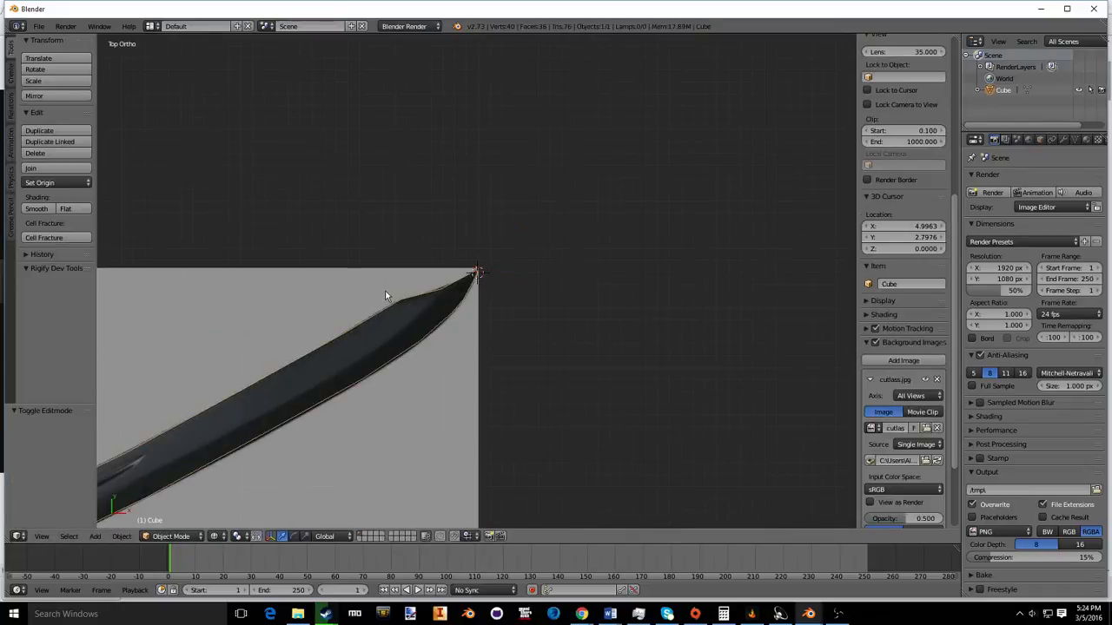
middle_drag(384, 293, 547, 330)
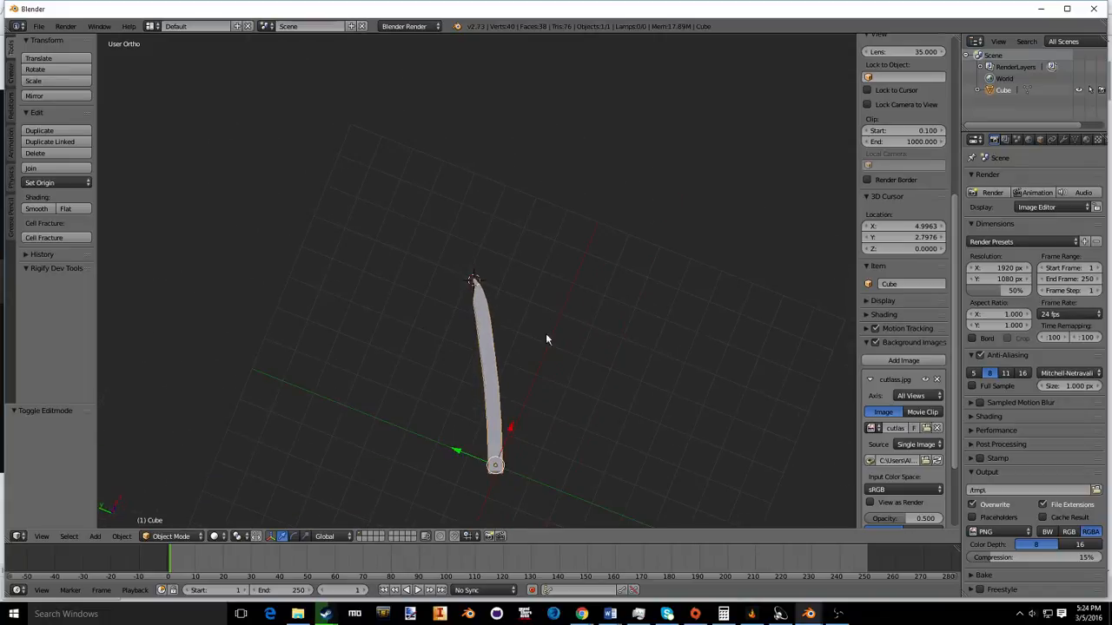
key(KP_7)
scroll(350, 371, up, 4)
shift+middle_drag(350, 371, 612, 255)
scroll(434, 278, up, 4)
shift+middle_drag(451, 340, 564, 228)
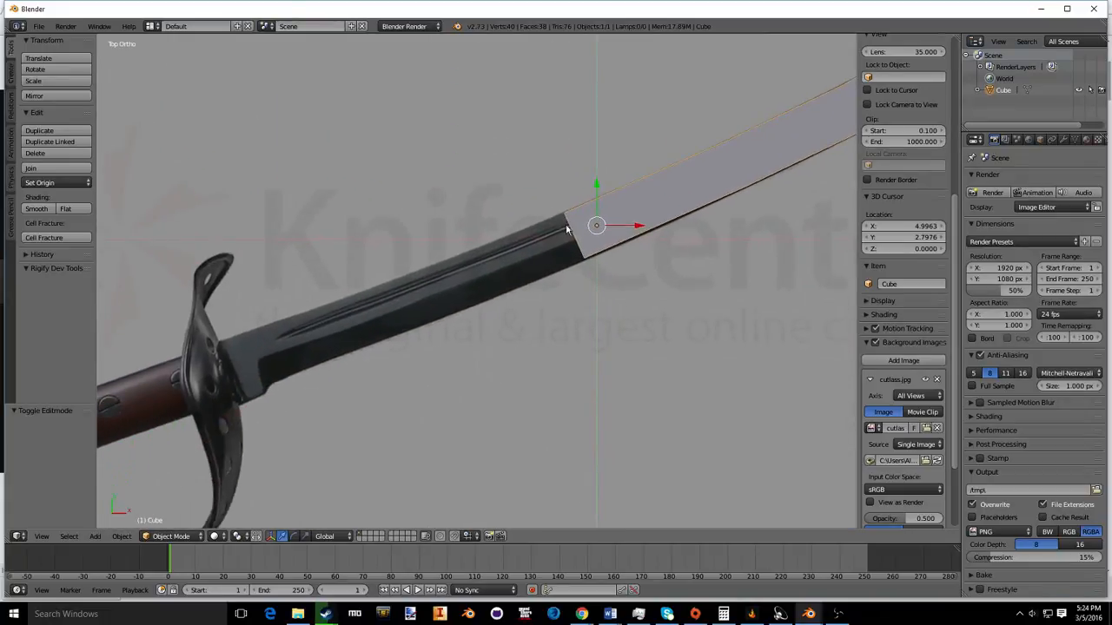
Step: Flatten the whole blade by scaling it down along Z
middle_drag(441, 293, 636, 241)
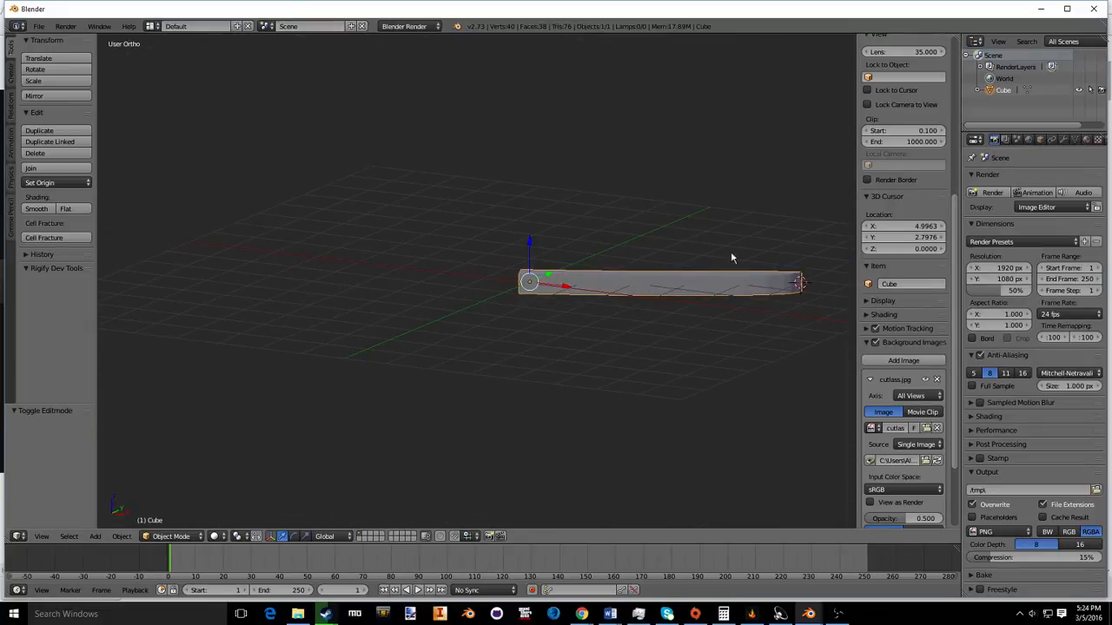
shift+middle_drag(732, 258, 534, 271)
middle_drag(415, 319, 515, 306)
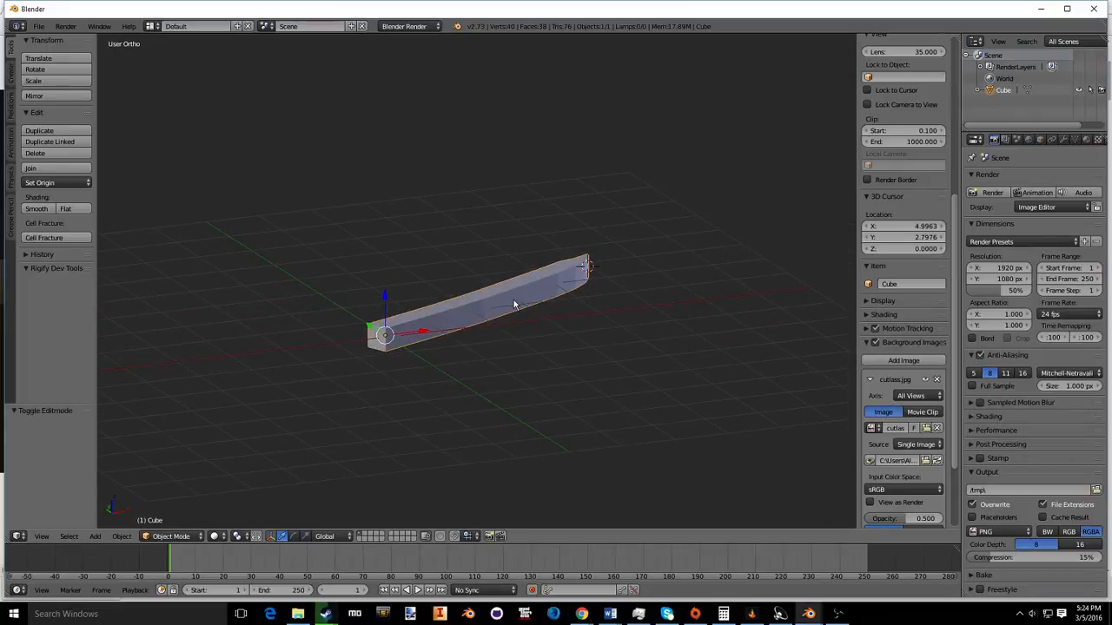
key(s)
key(z)
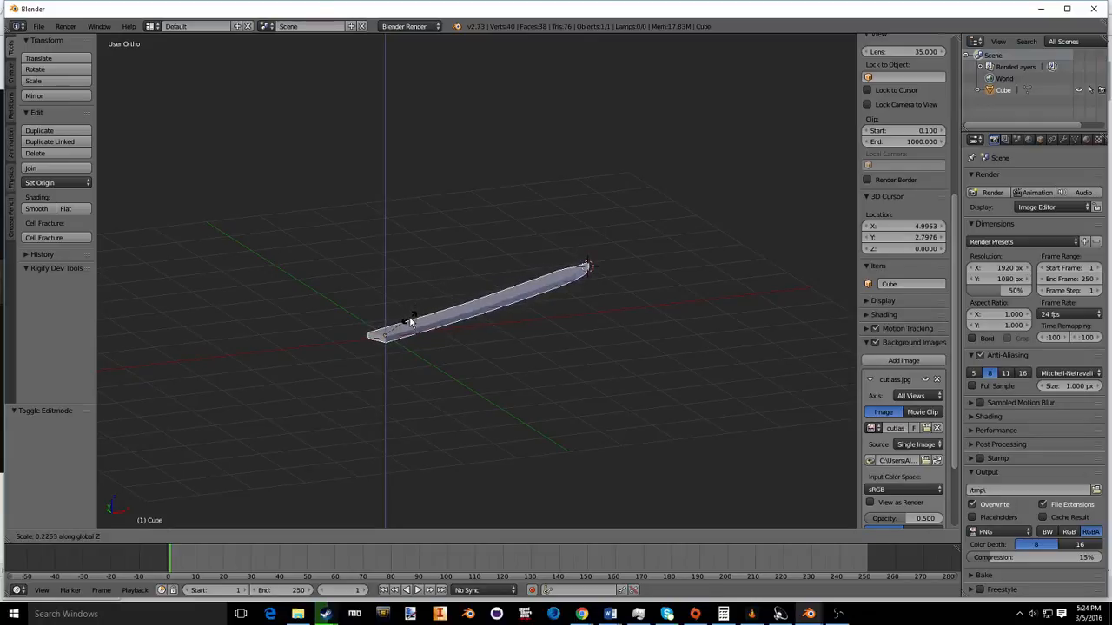
click(396, 327)
Step: Thicken the whole blade slightly in Object Mode by scaling it to about 1.1 along Z
middle_drag(464, 318, 365, 301)
scroll(475, 301, up, 3)
key(KP_5)
middle_drag(472, 297, 527, 303)
scroll(608, 292, down, 5)
key(Tab)
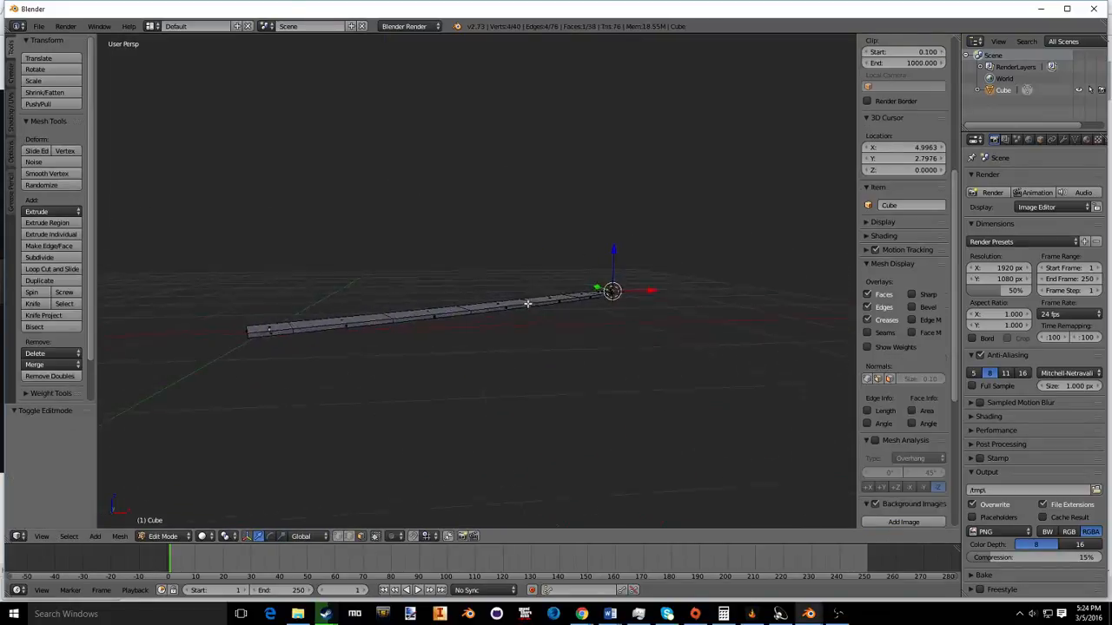
key(Tab)
key(s)
key(y)
key(z)
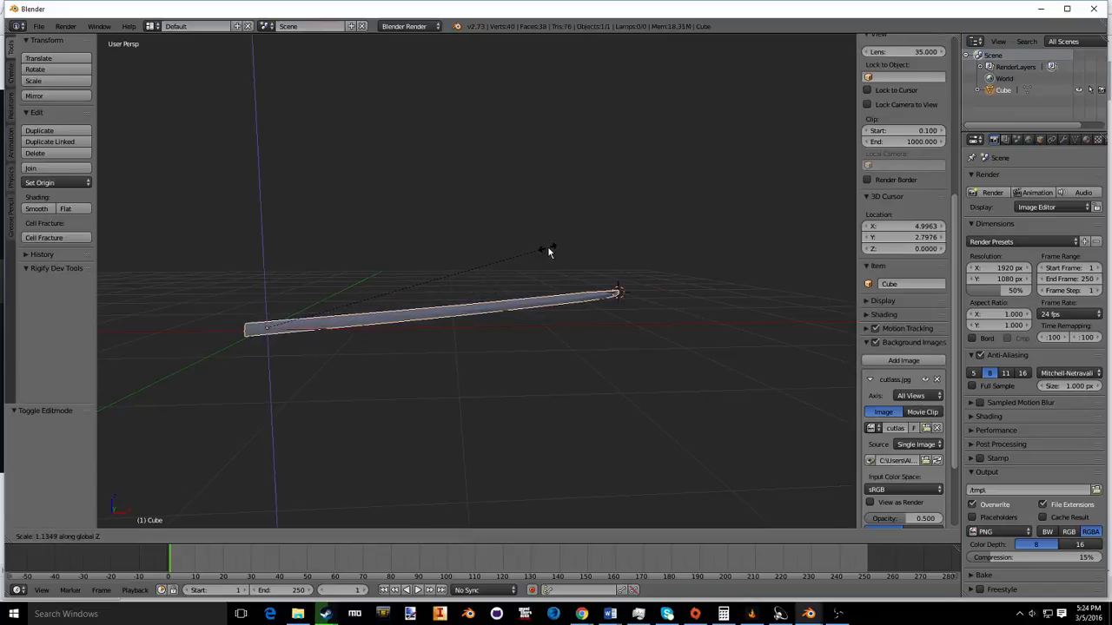
click(555, 244)
Step: In Edit Mode and top view, extrude the blade's hilt-end face toward the guard by about -1.828 in X and -0.812 in Y
middle_drag(407, 318, 461, 322)
key(Tab)
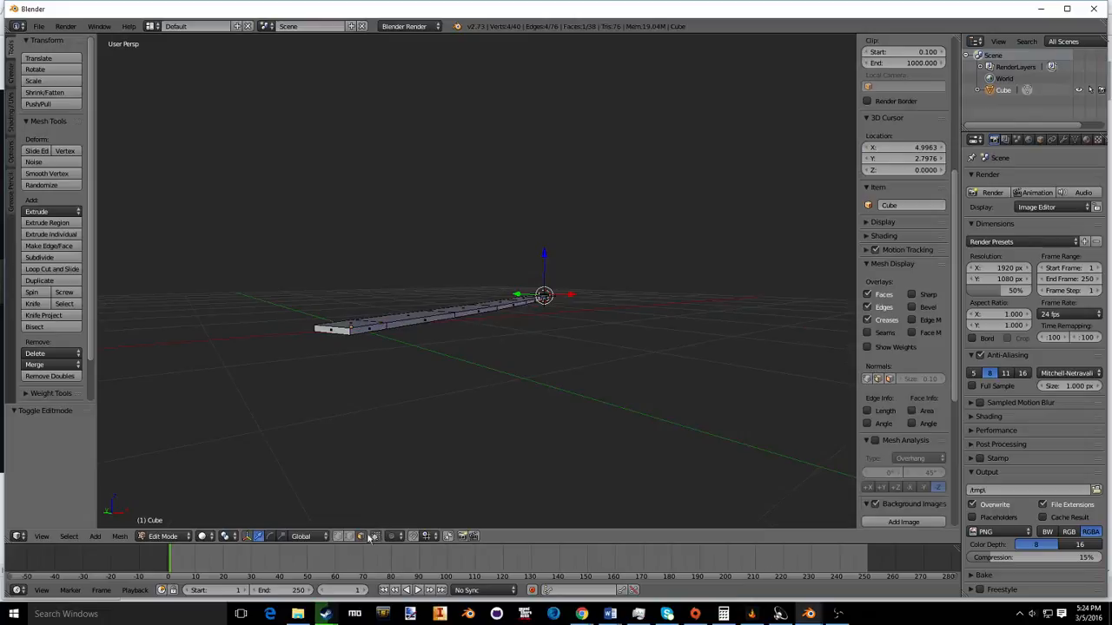
right_click(335, 330)
key(KP_7)
scroll(331, 336, down, 4)
key(KP_5)
scroll(243, 384, up, 5)
shift+middle_drag(354, 321, 587, 223)
scroll(512, 318, up, 3)
shift+middle_drag(487, 323, 562, 243)
key(e)
click(304, 359)
Step: Move the extruded hilt-end face about 0.089 along Y and scale it to about 1.156 along local Y
key(g)
key(y)
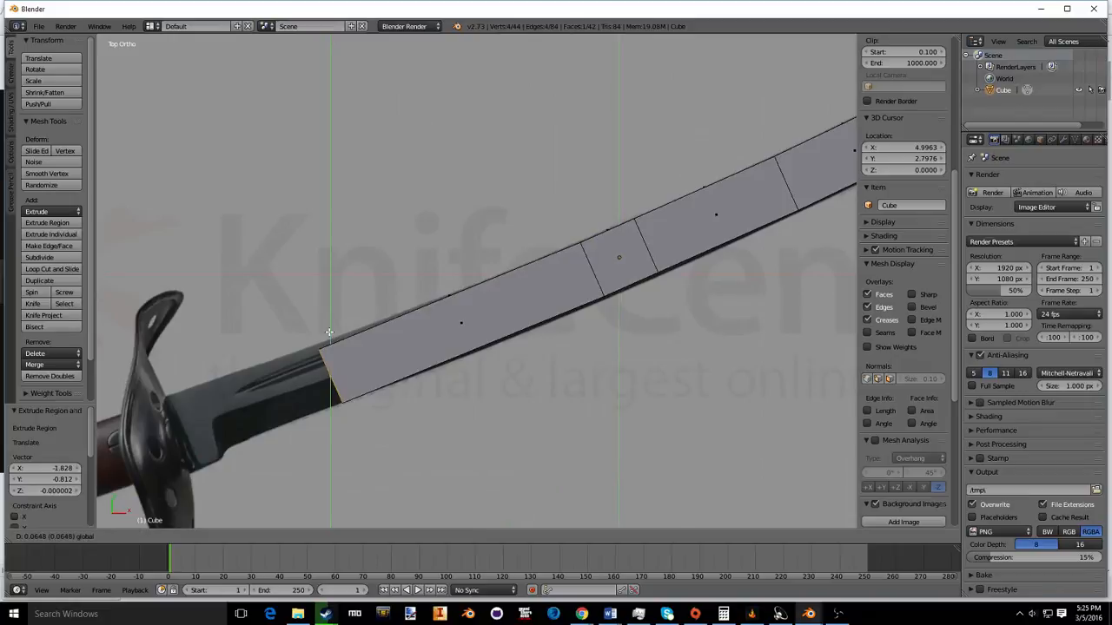
click(326, 330)
shift+middle_drag(386, 347, 520, 290)
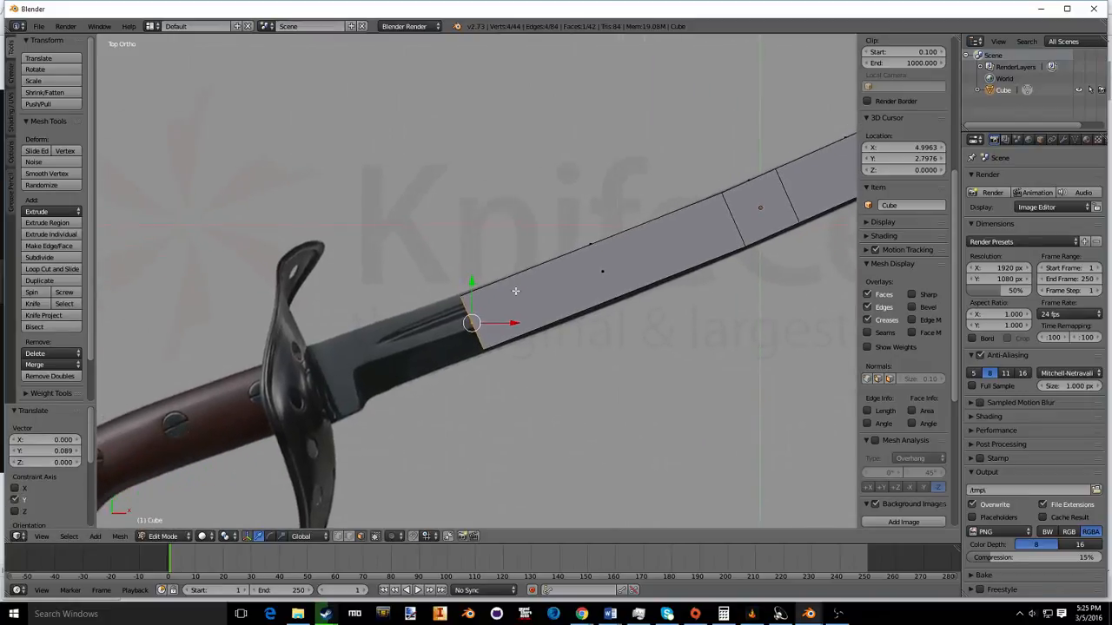
scroll(495, 302, up, 2)
key(s)
key(y)
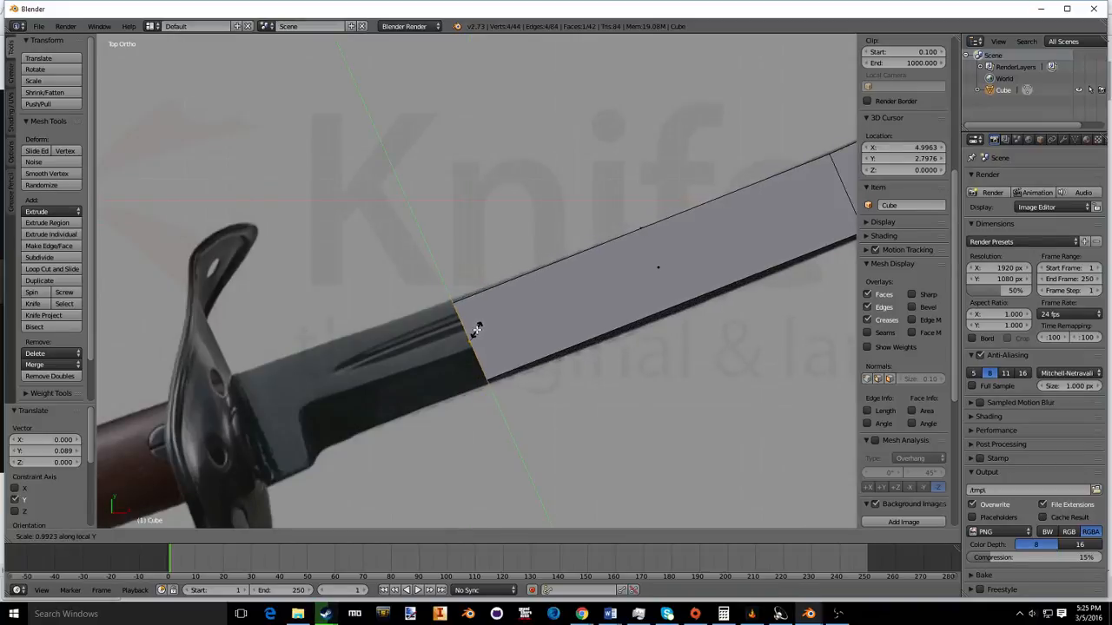
click(479, 329)
Step: Nudge the hilt-end face about 0.003 along Y and rescale it along local Y to match the blade's width in the photo
key(g)
key(y)
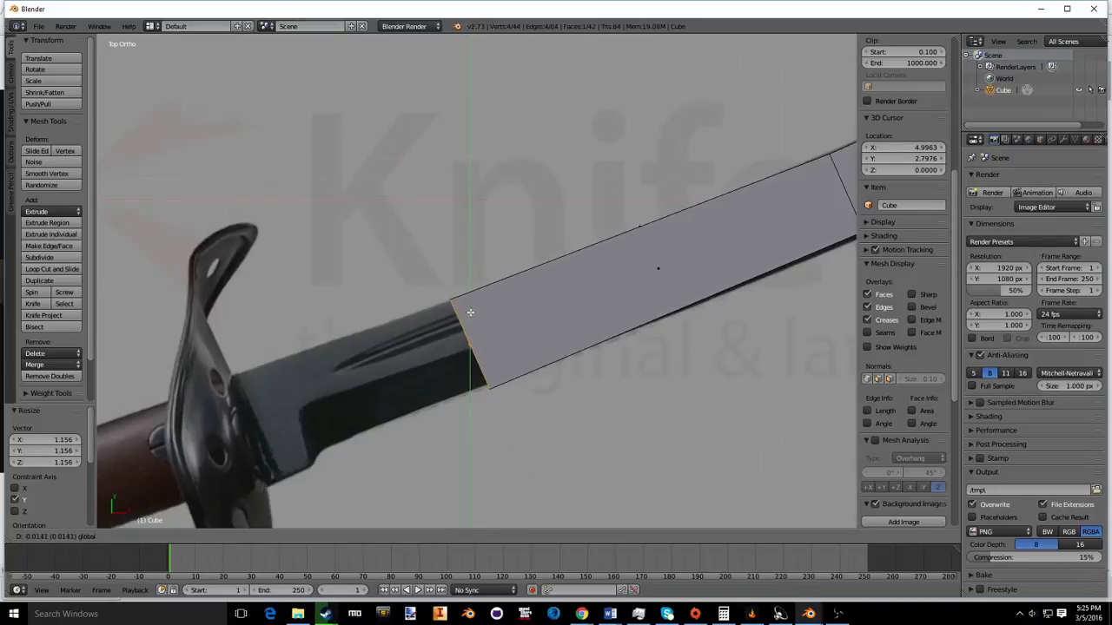
click(474, 309)
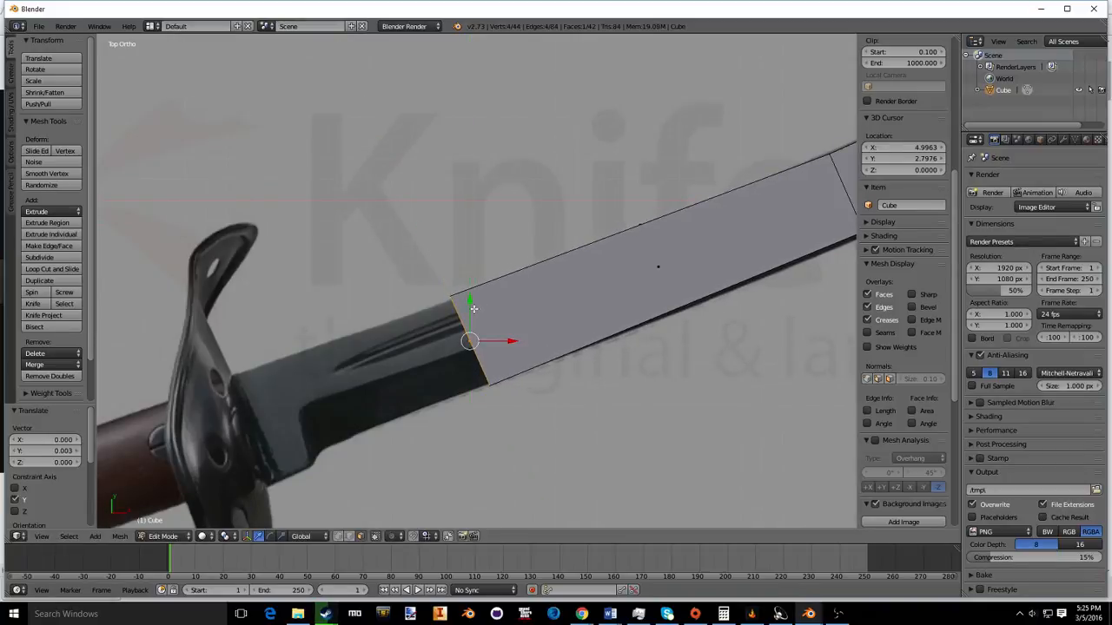
key(s)
key(y)
key(y)
click(472, 315)
Step: Extrude another segment to the notch near the guard, align its end face with the photo and scale it to about 1.119 along local Y
key(e)
click(291, 365)
drag(305, 379, 304, 363)
drag(333, 401, 346, 394)
key(s)
click(342, 388)
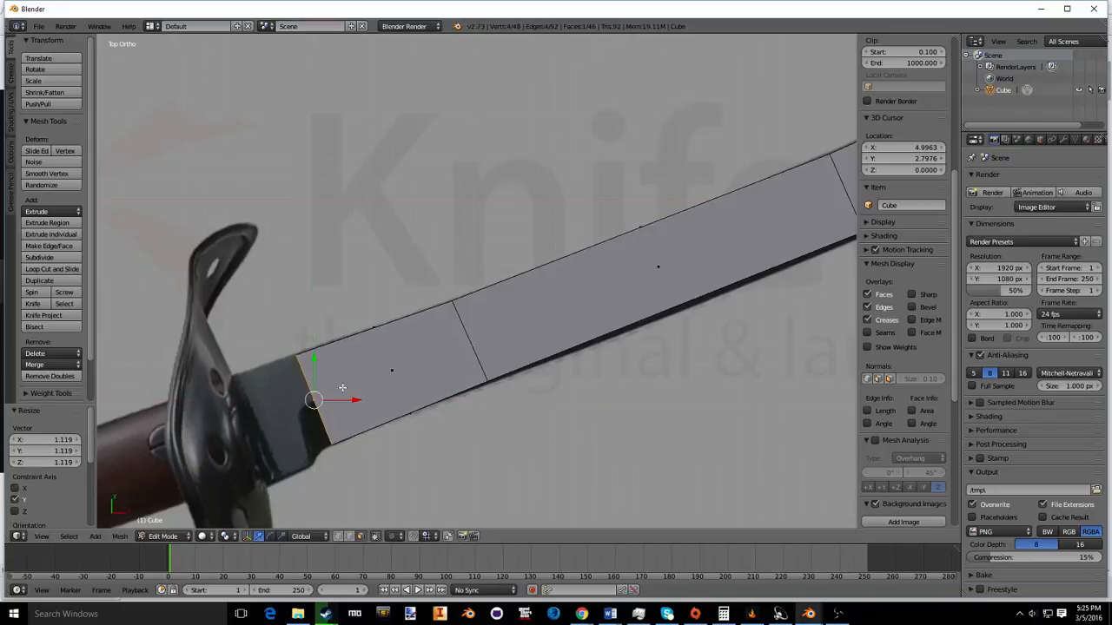
Step: Switch to wireframe and extrude the end face up to the guard by about -0.307 in X and -0.122 in Y
shift+middle_drag(291, 374, 458, 304)
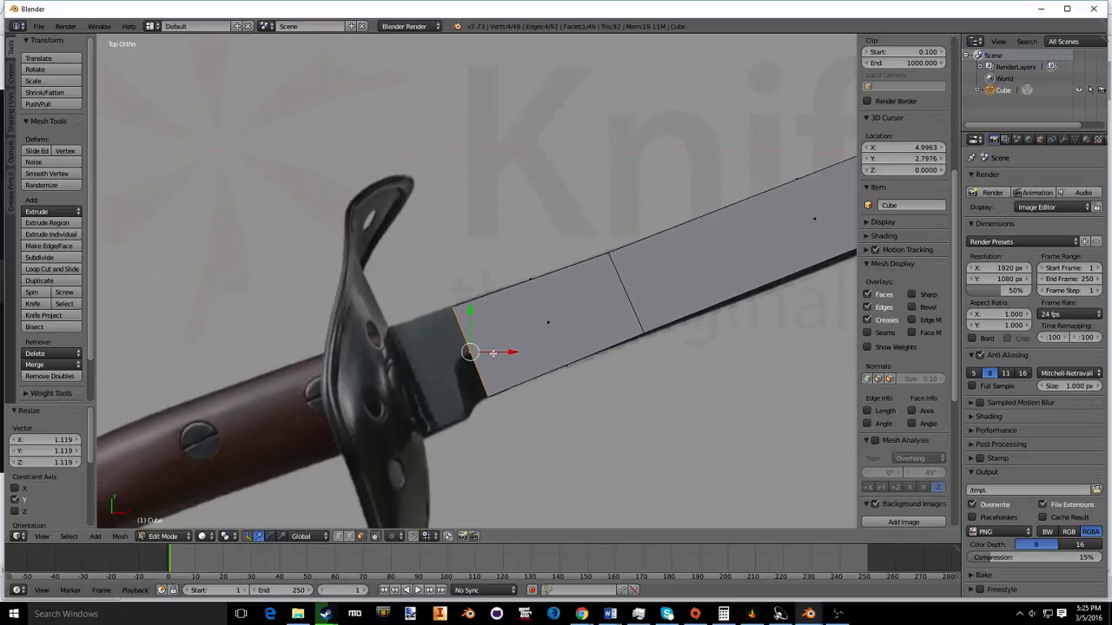
key(z)
scroll(467, 351, up, 2)
shift+middle_drag(523, 358, 609, 256)
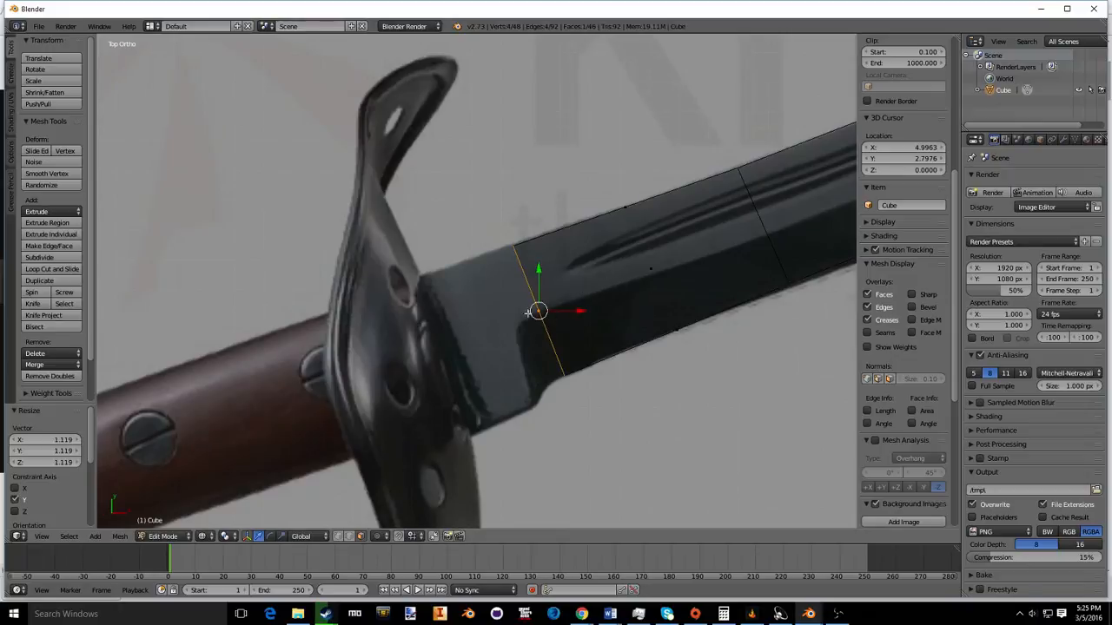
key(ctrl+r)
click(539, 317)
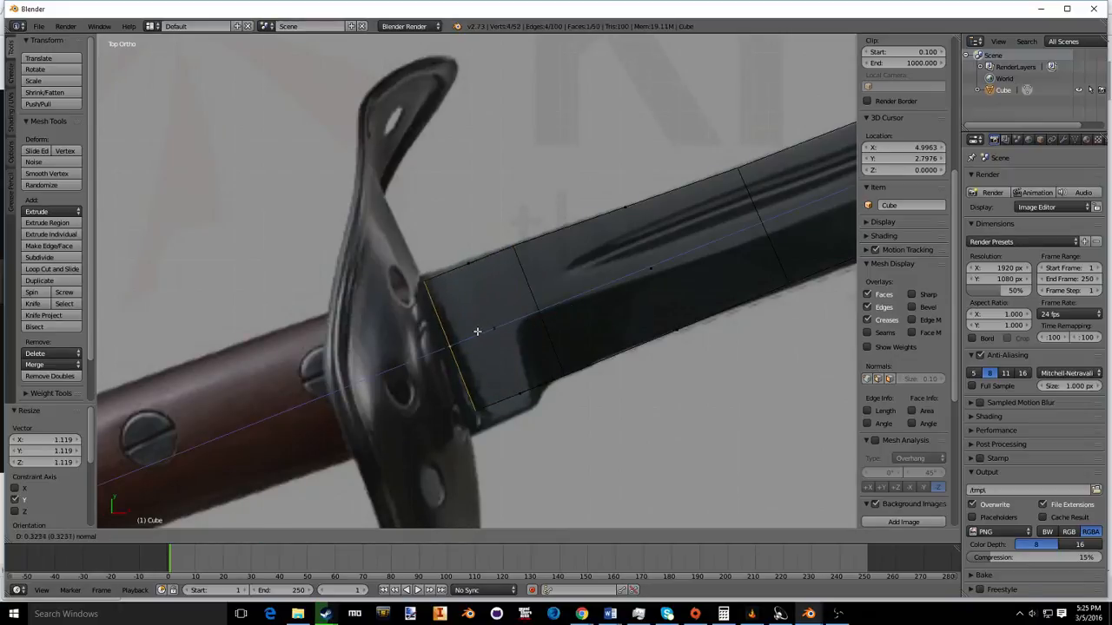
click(471, 324)
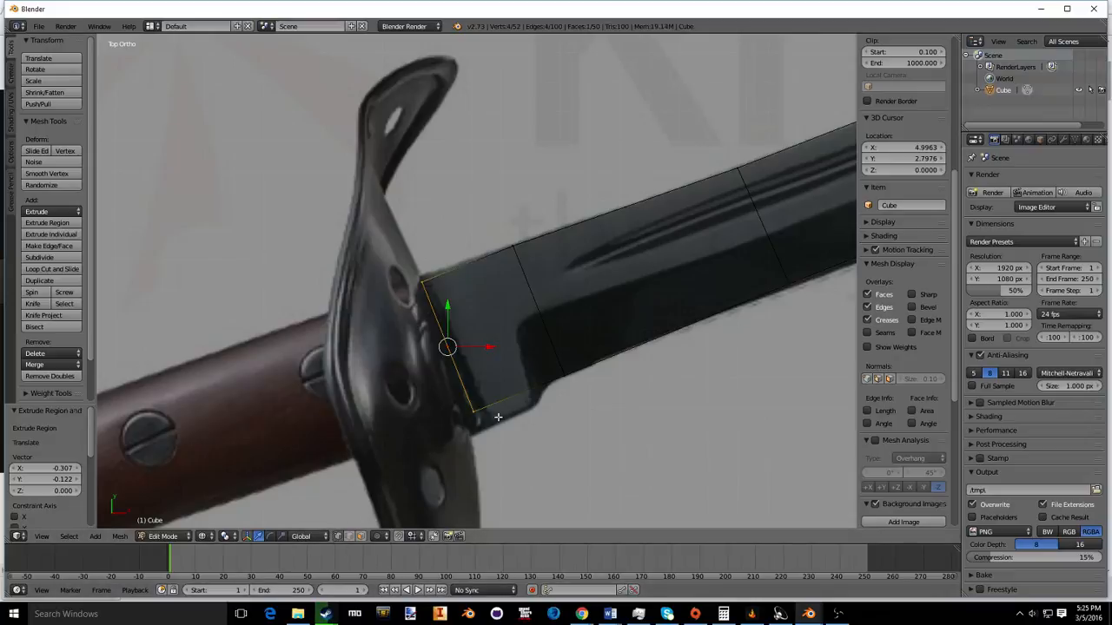
Step: Move the lower corner vertices at the guard end about -0.011 in X and -0.076 in Y onto the photo's blade corner
key(a)
scroll(497, 417, up, 5)
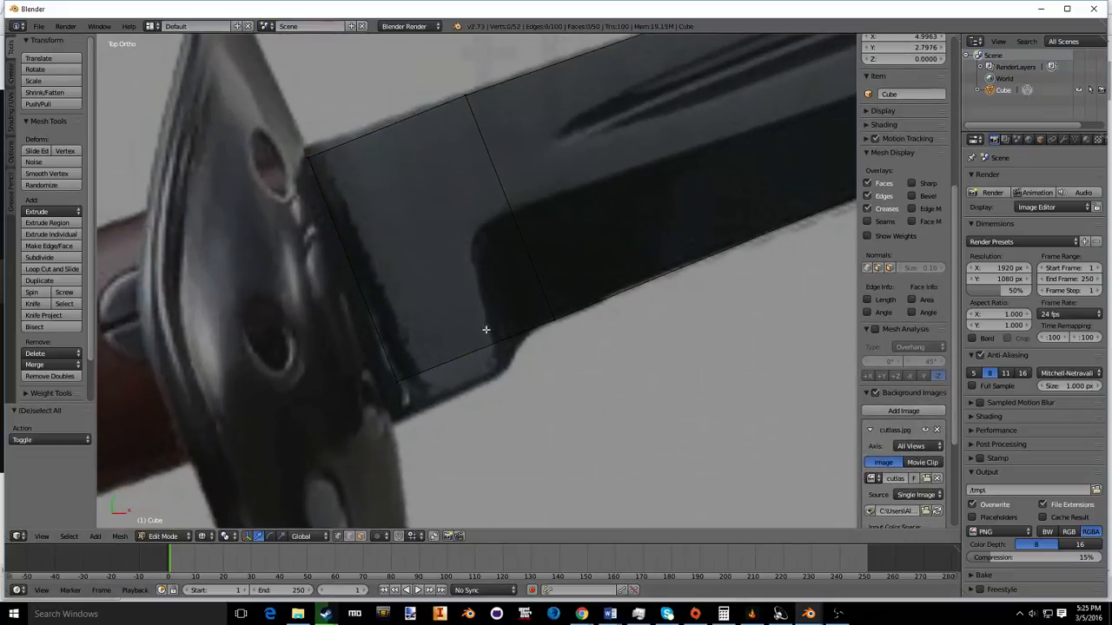
scroll(466, 379, down, 2)
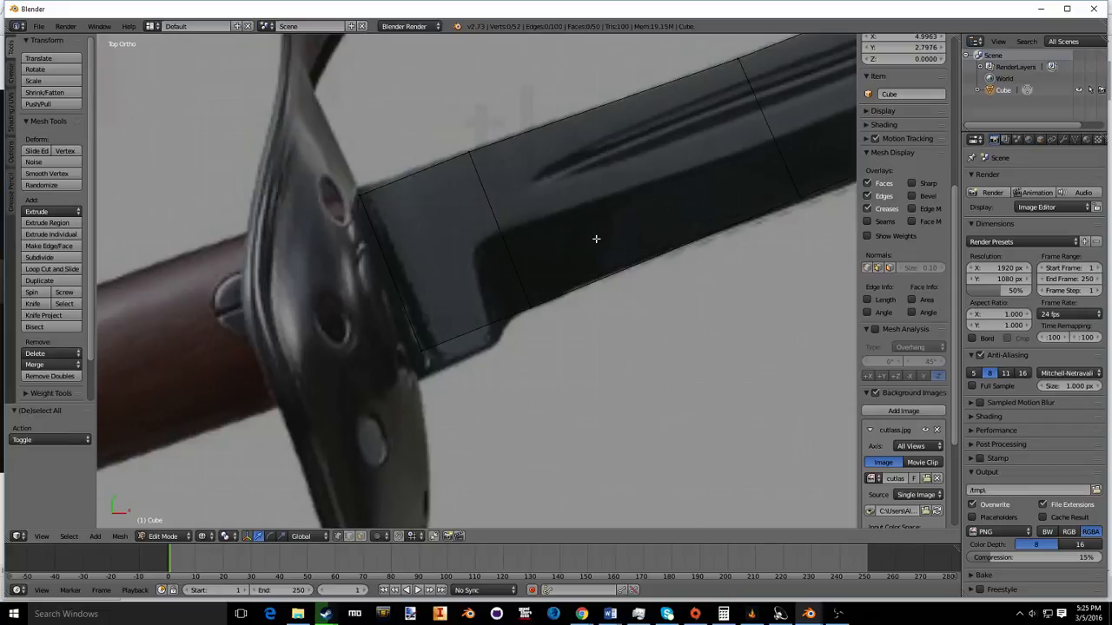
key(b)
drag(483, 409, 372, 341)
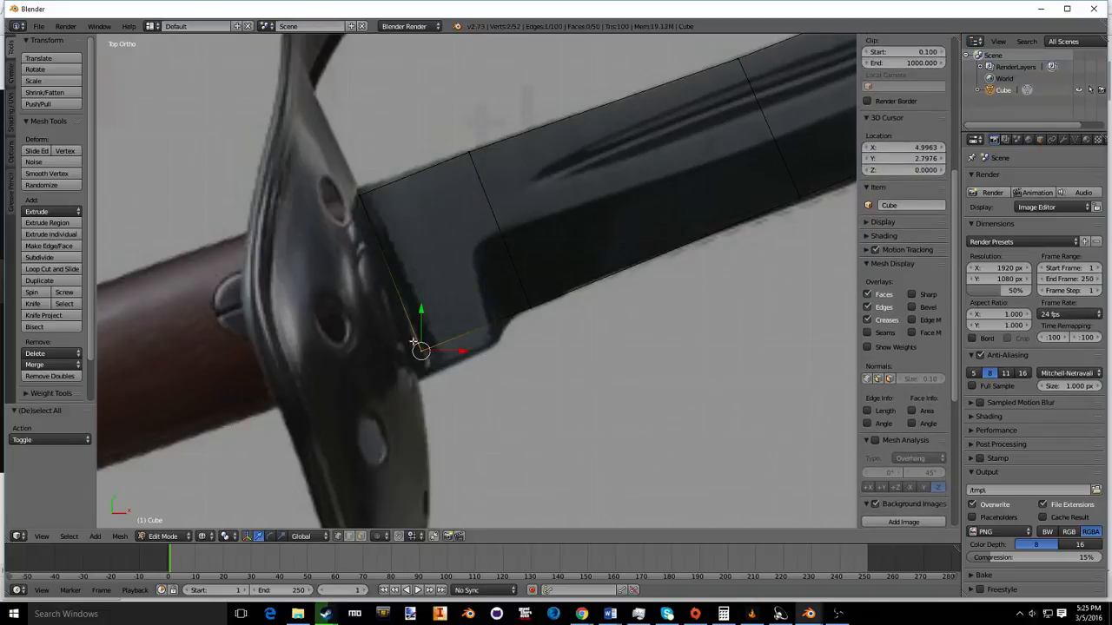
middle_drag(424, 309, 406, 417)
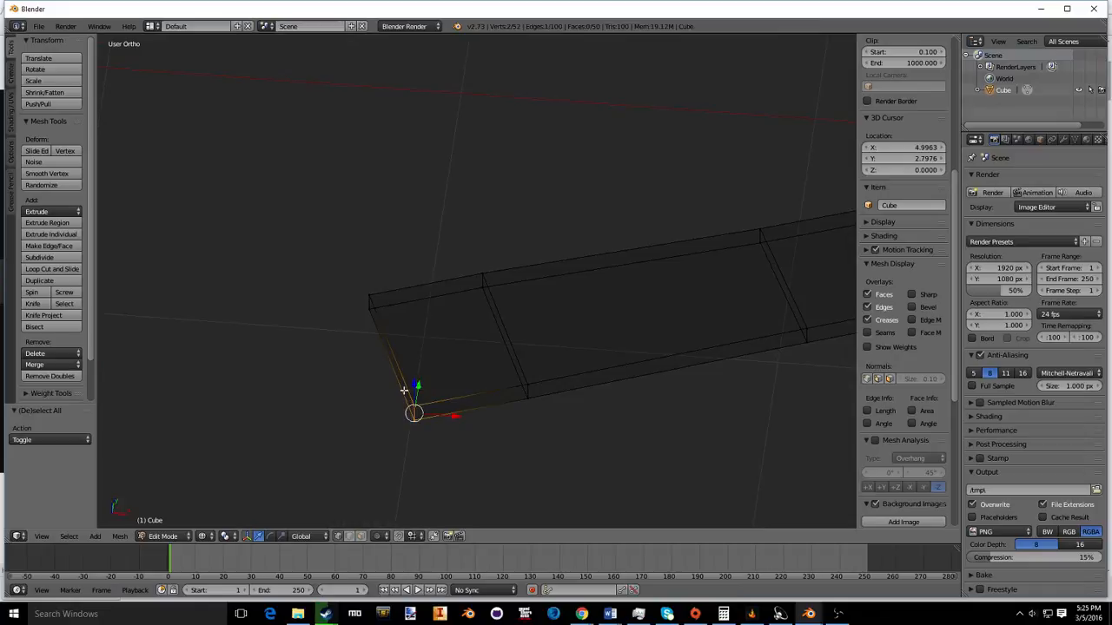
key(g)
right_click(447, 368)
key(KP_7)
key(g)
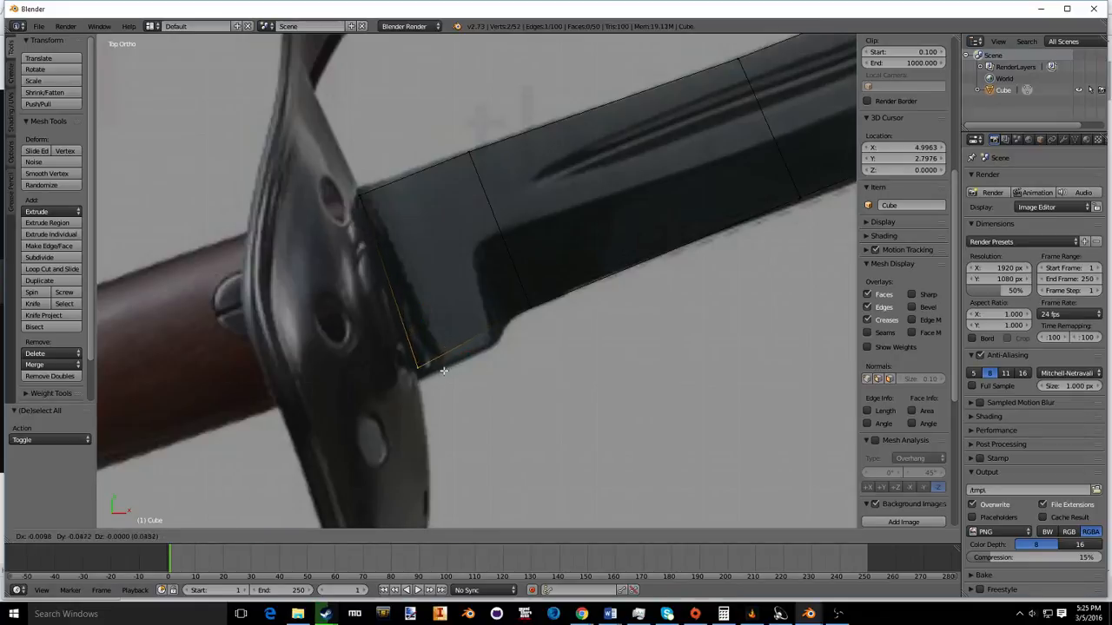
click(445, 378)
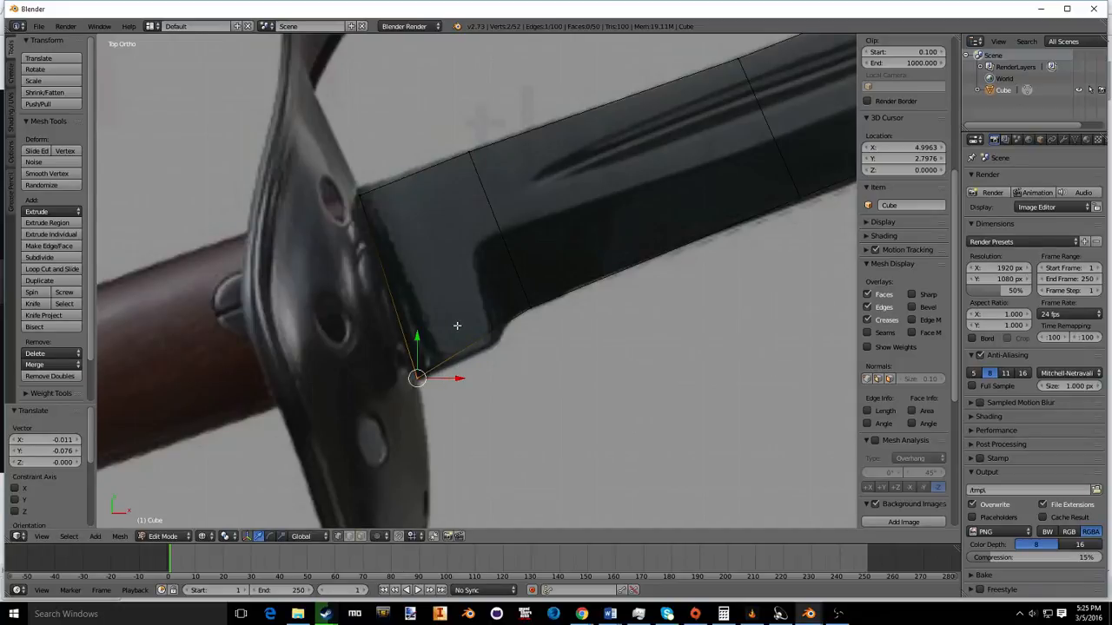
Step: Add two evenly spaced loop cuts across the last segment beside the guard
scroll(490, 365, up, 2)
click(582, 333)
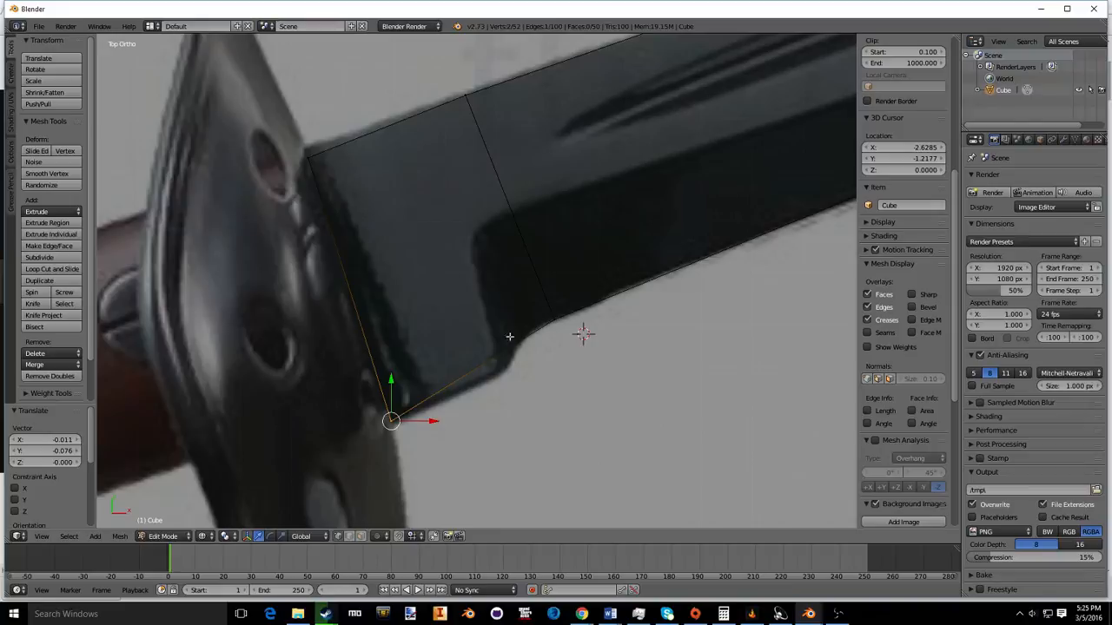
key(ctrl+r)
scroll(384, 134, up, 1)
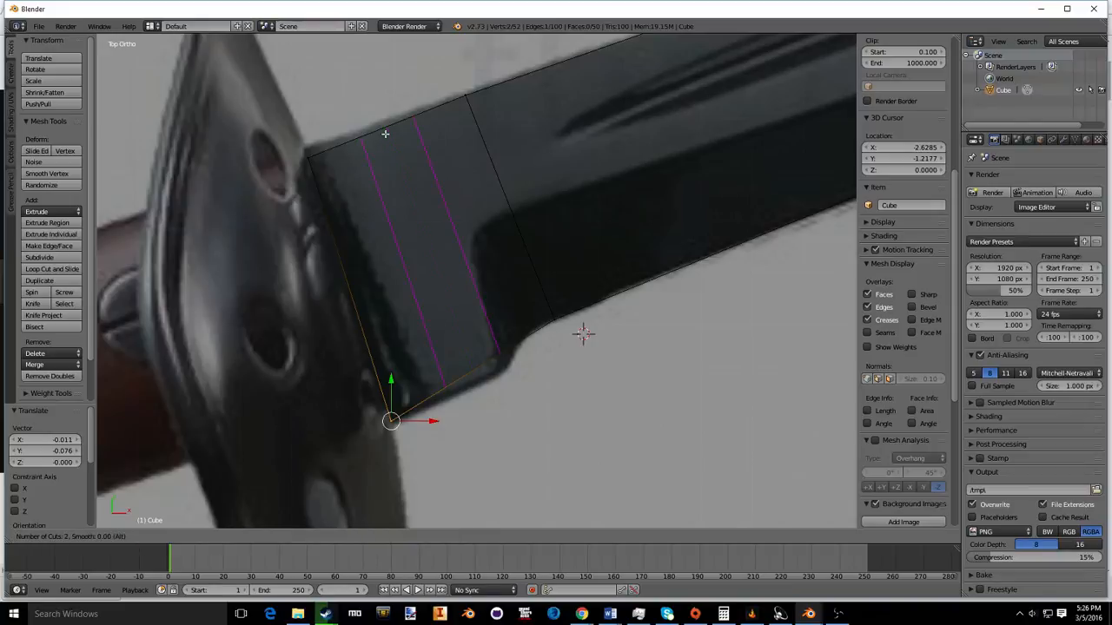
click(385, 133)
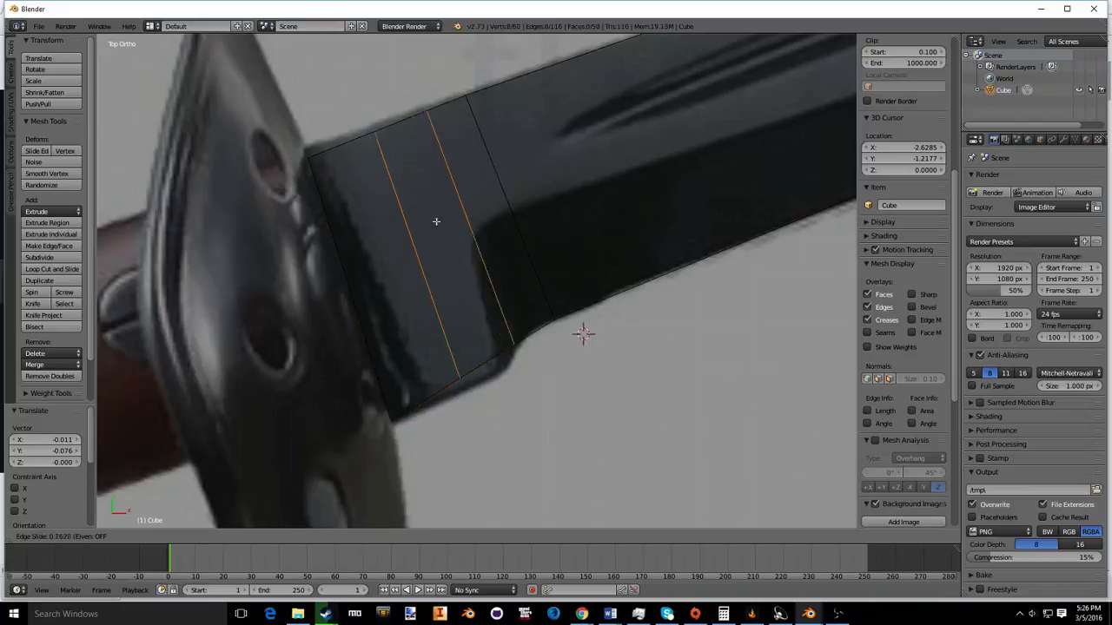
click(426, 182)
key(a)
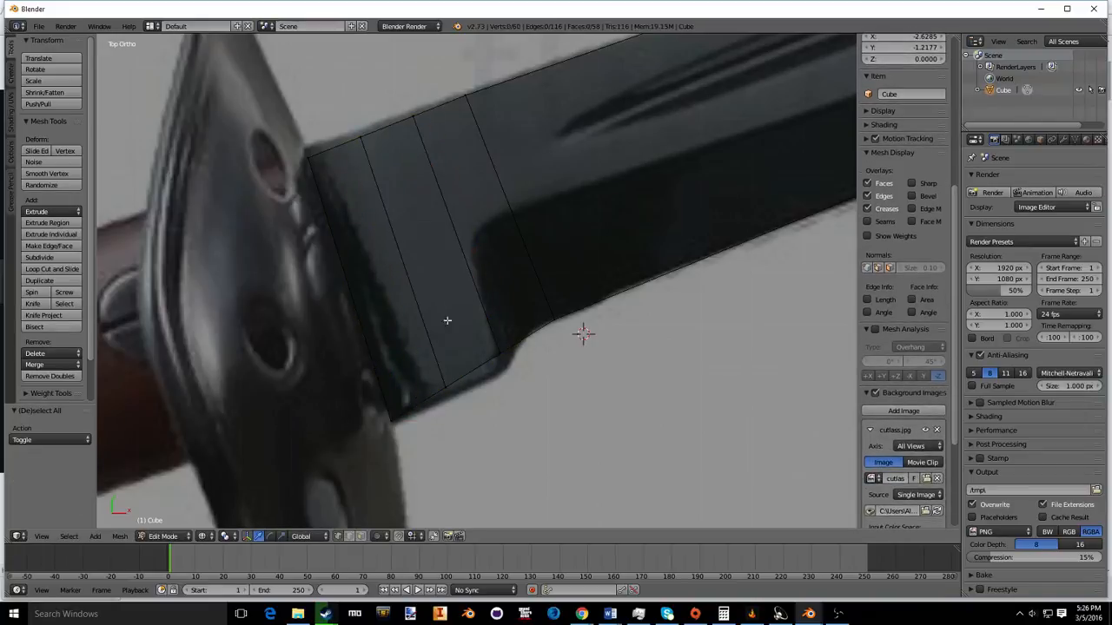
Step: Move the lower vertices of the loop cut nearest the guard about 0.10 in X and 0.02 in Y onto the notch's outer corner
key(b)
drag(466, 351, 447, 385)
key(g)
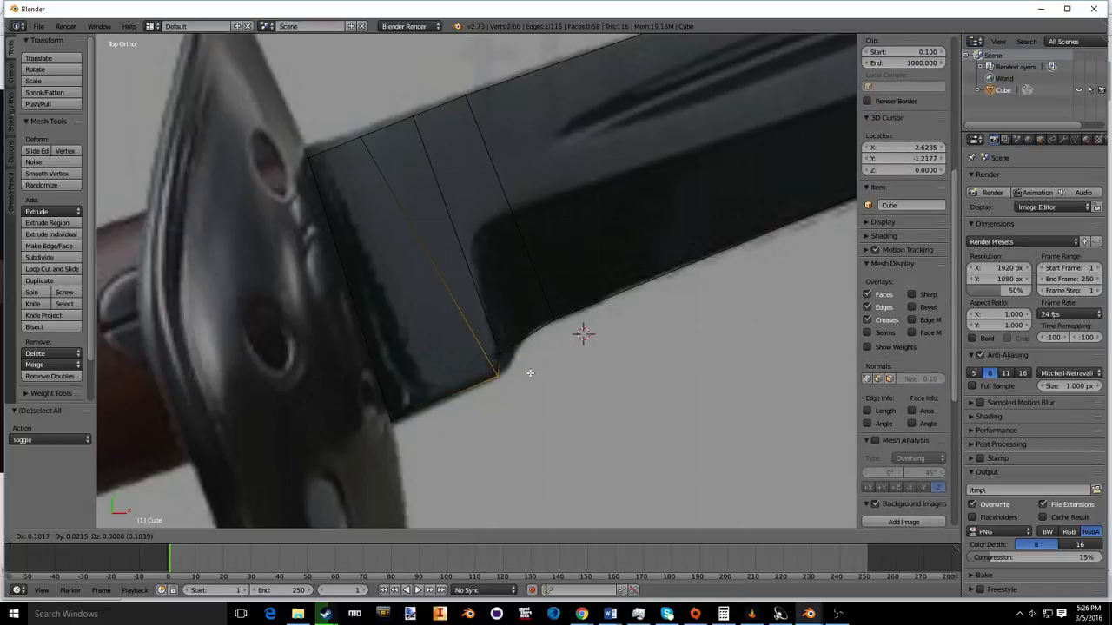
click(519, 328)
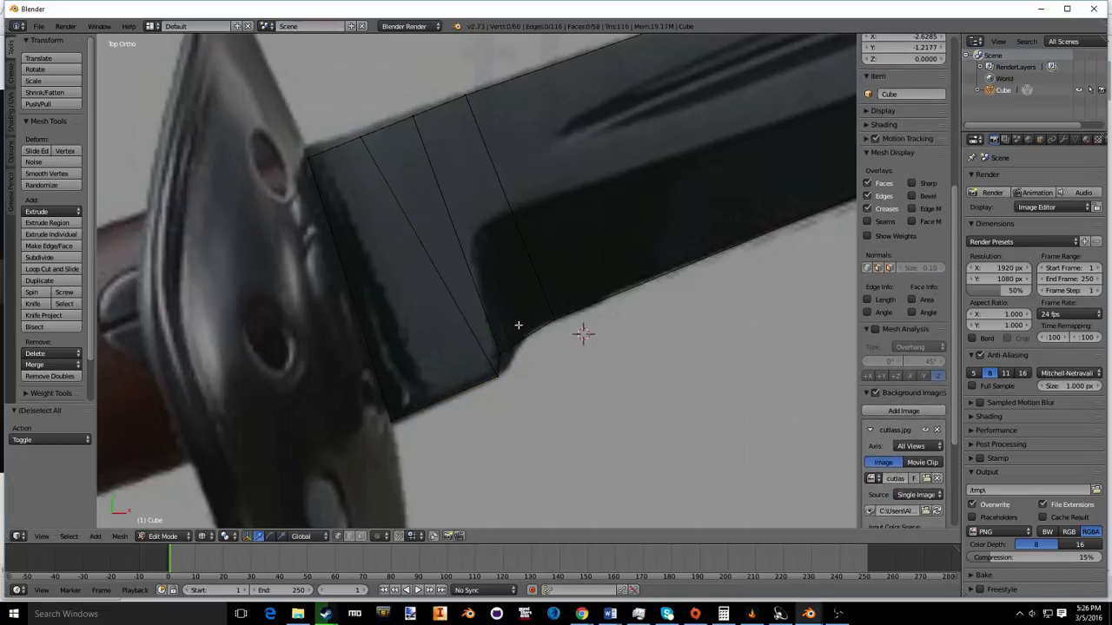
Step: Move the lower vertices of the second loop cut about 0.041 in X and 0.036 in Y onto the notch curve, leaving nothing selected
key(b)
drag(524, 316, 499, 352)
key(g)
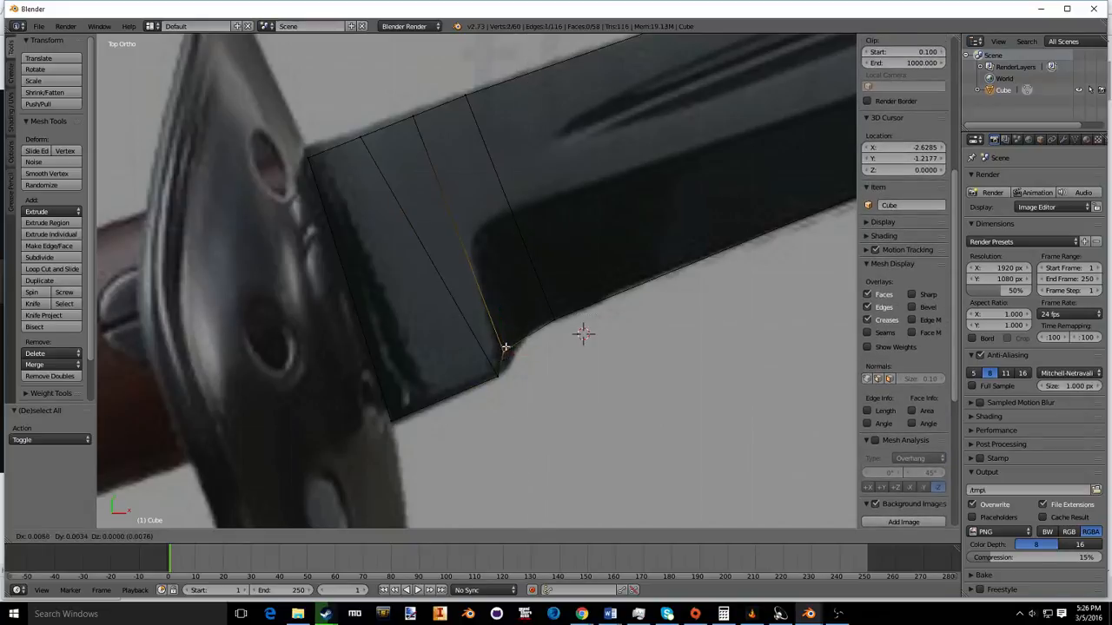
click(519, 331)
scroll(630, 262, down, 5)
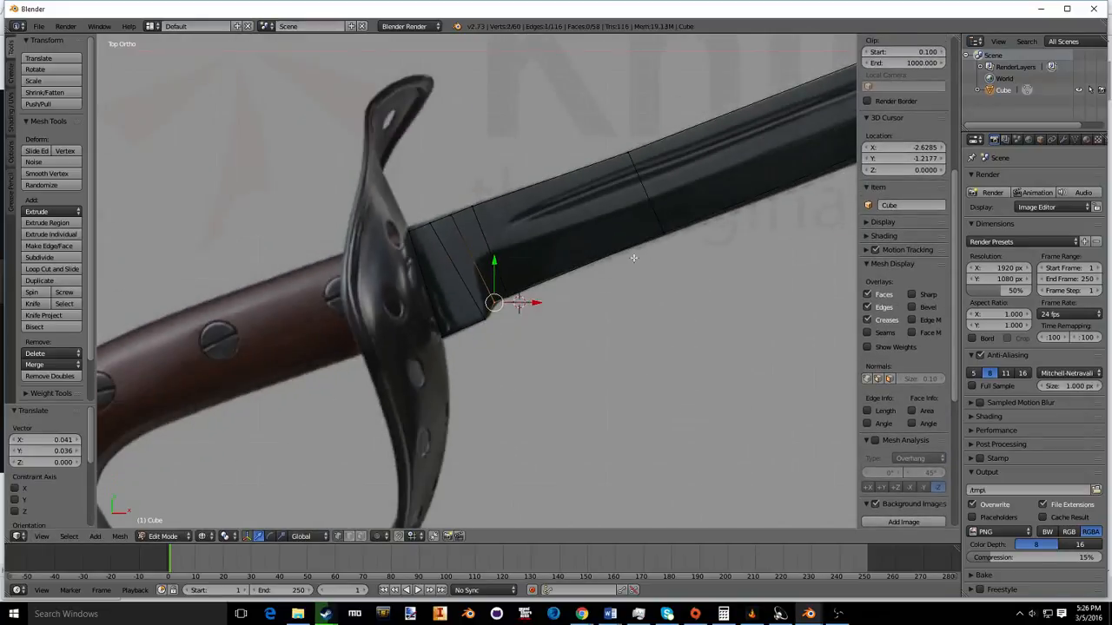
key(a)
Step: Check the blade outline against the reference photo along its length, and inspect the solid shape in Object Mode
mouse_move(671, 189)
shift+middle_down()
mouse_move(566, 210)
mouse_move(243, 310)
shift+middle_up()
mouse_move(841, 123)
shift+middle_down()
mouse_move(478, 325)
mouse_move(255, 397)
shift+middle_up()
shift+middle_drag(568, 218, 251, 387)
mouse_move(339, 352)
shift+middle_down()
mouse_move(348, 310)
mouse_move(650, 112)
mouse_move(491, 203)
mouse_move(215, 290)
mouse_move(559, 162)
shift+middle_up()
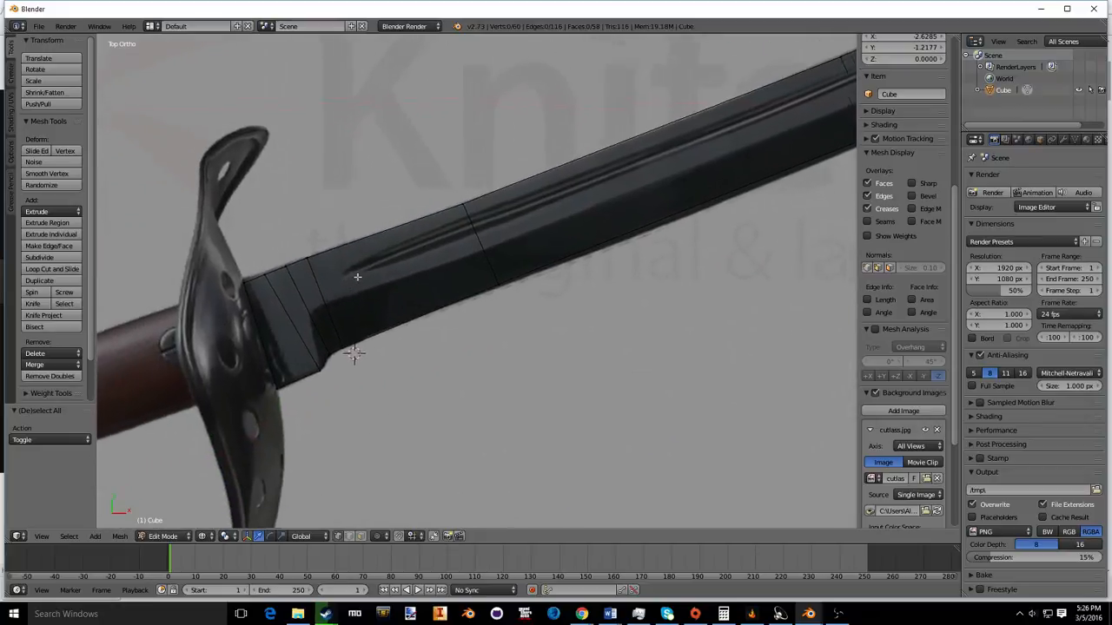
shift+middle_drag(347, 278, 553, 196)
middle_drag(480, 247, 658, 216)
key(Tab)
scroll(699, 170, down, 5)
middle_drag(699, 170, 692, 180)
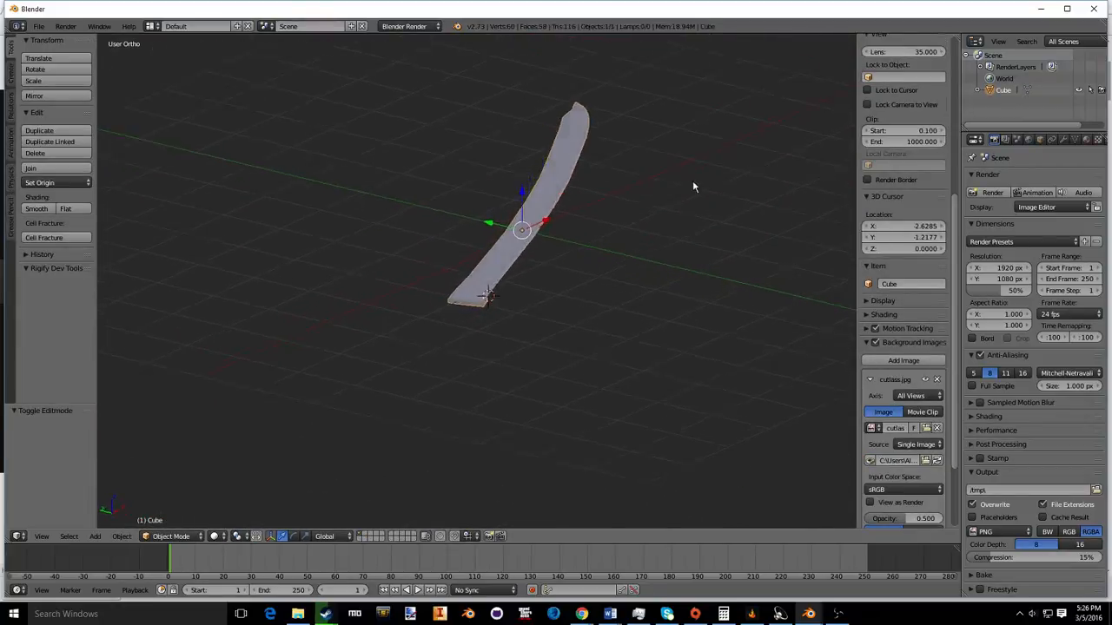
Step: Thicken the whole blade by scaling it to about 1.4 along Z
scroll(692, 180, up, 5)
middle_drag(610, 223, 666, 181)
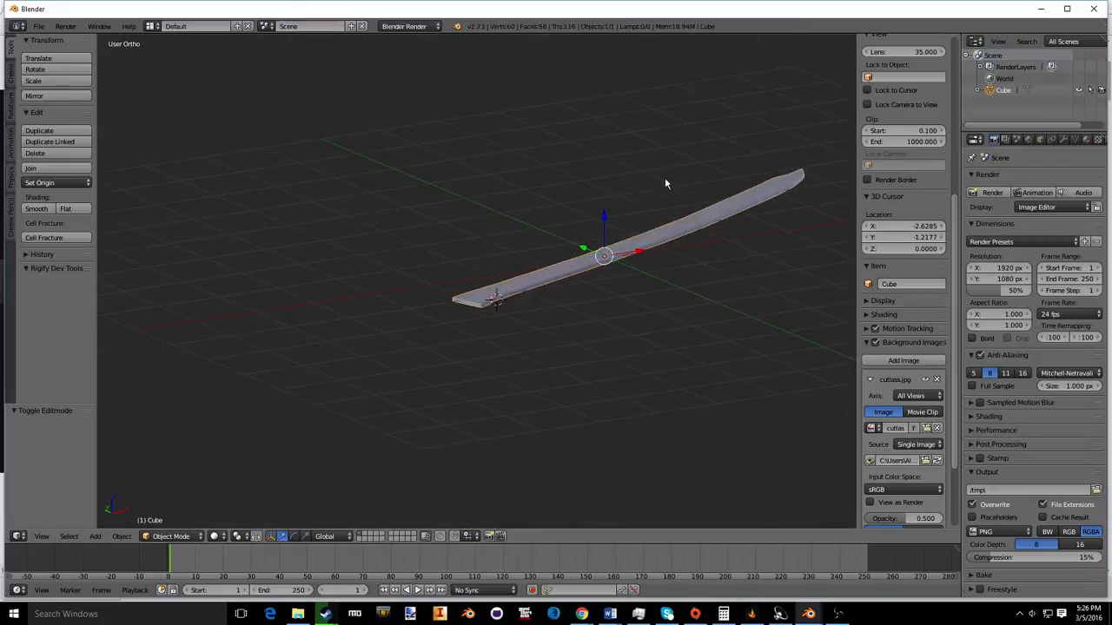
key(s)
key(z)
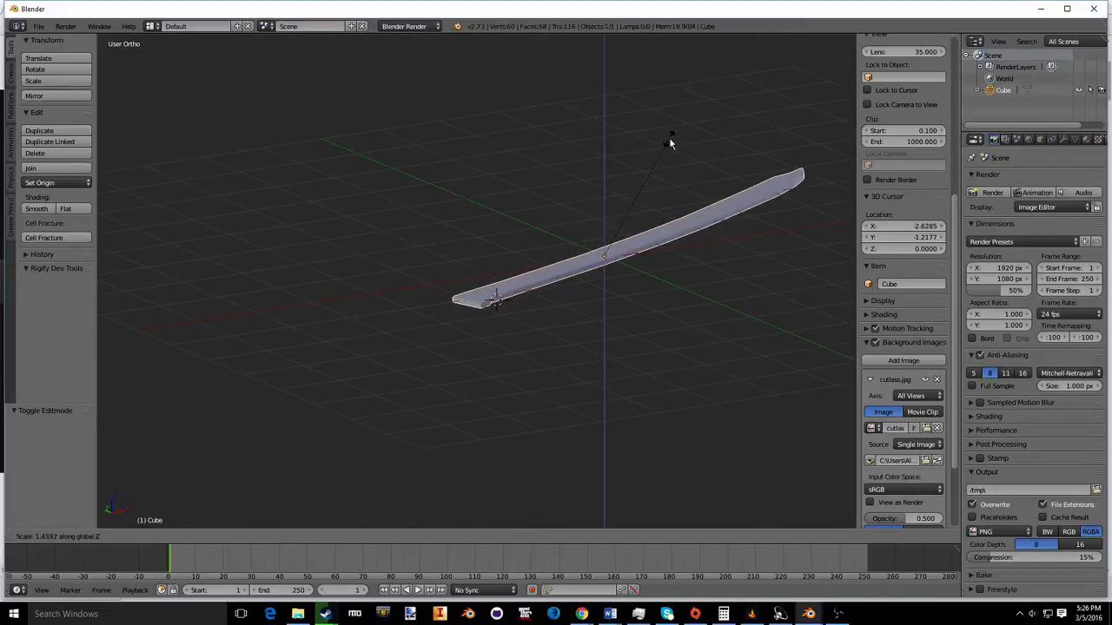
click(669, 148)
Step: In Edit Mode, add one centred loop cut running lengthwise around the blade's thin side faces
key(Tab)
middle_drag(670, 176, 692, 176)
scroll(692, 177, up, 2)
scroll(675, 205, up, 4)
scroll(626, 198, down, 5)
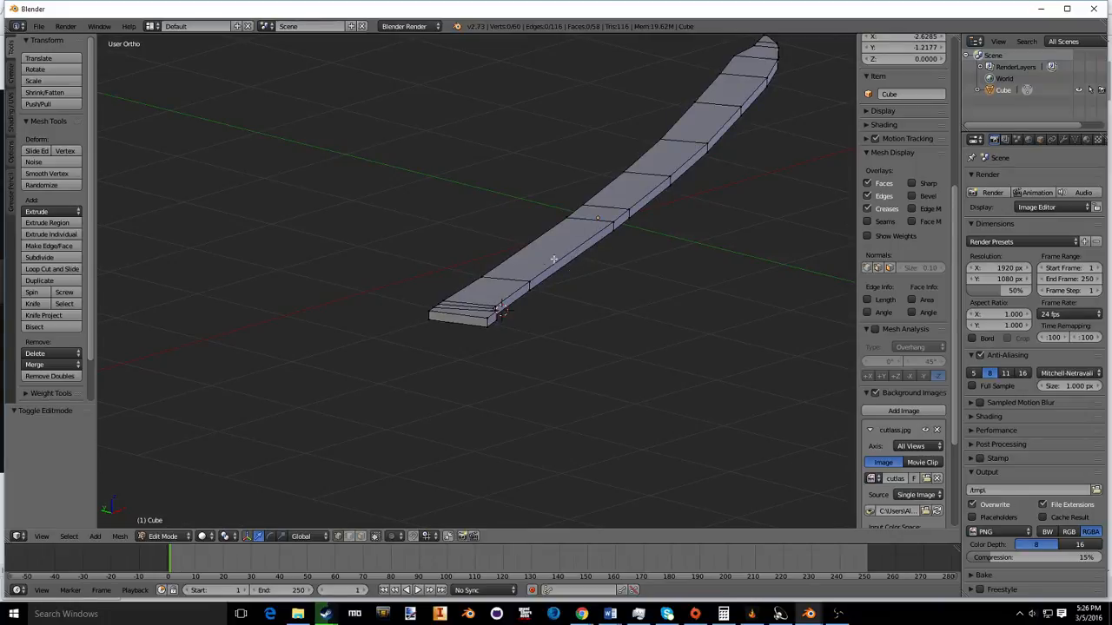
middle_drag(454, 327, 484, 333)
key(ctrl+r)
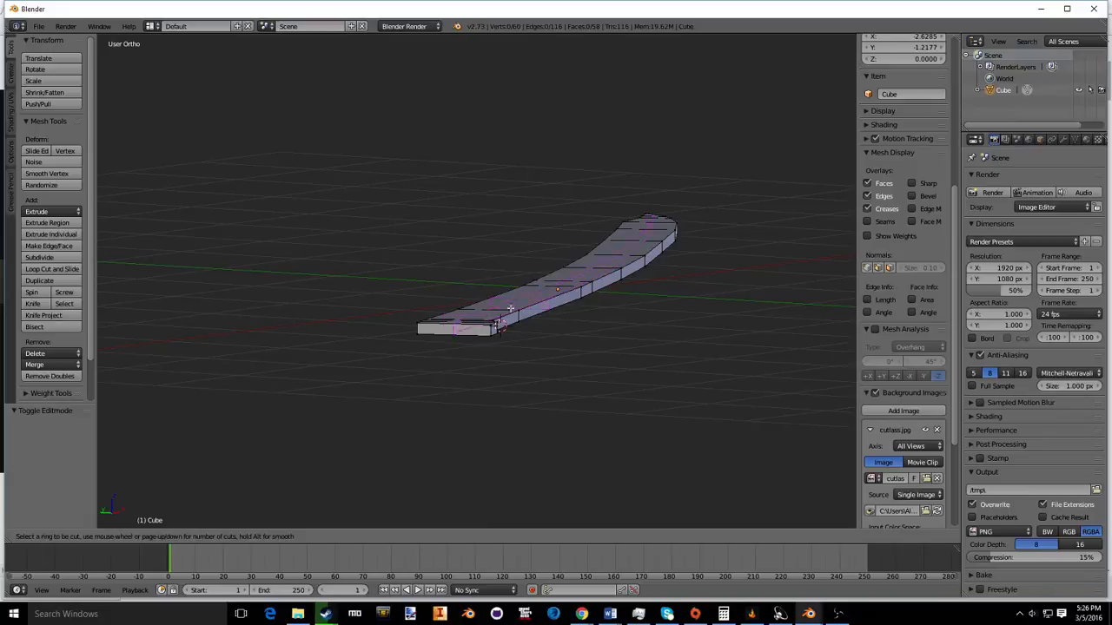
scroll(495, 328, up, 5)
click(495, 329)
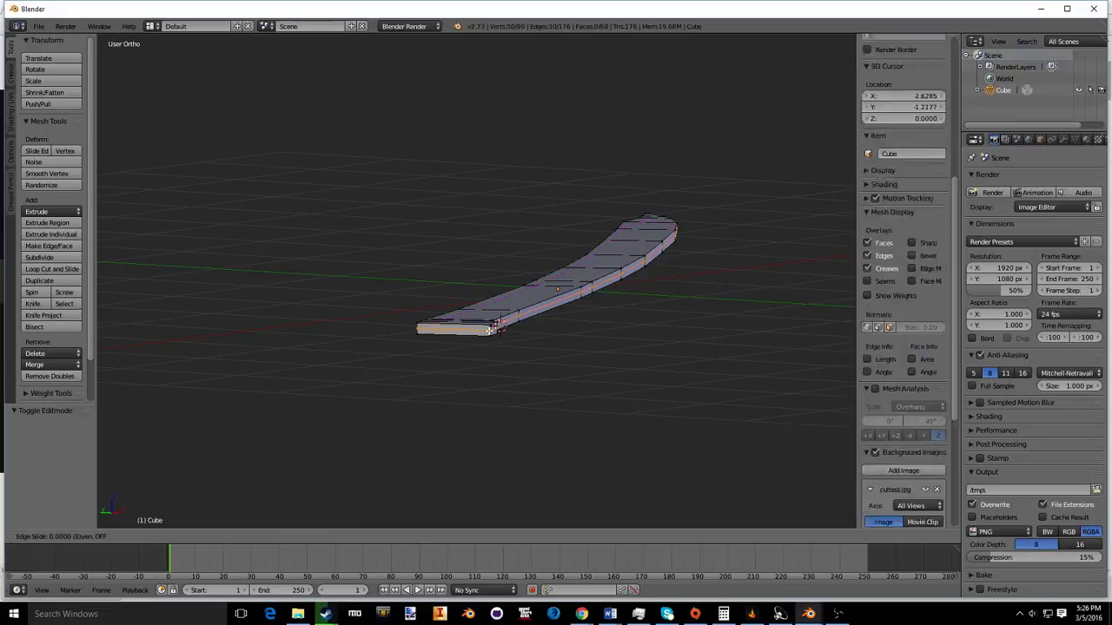
click(495, 328)
middle_drag(495, 328, 590, 280)
scroll(608, 296, up, 4)
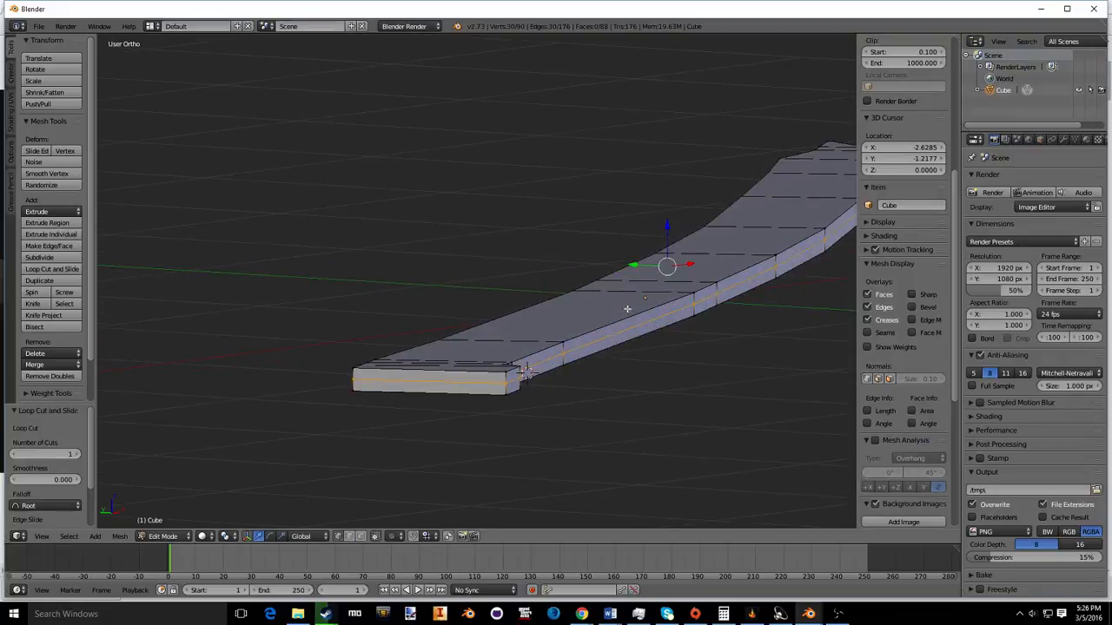
Step: Select the lengthwise centre edges on the cutting-edge side of the blade, from the guard end around the notch to the tip
key(a)
scroll(381, 324, up, 2)
click(350, 536)
middle_drag(391, 388, 272, 373)
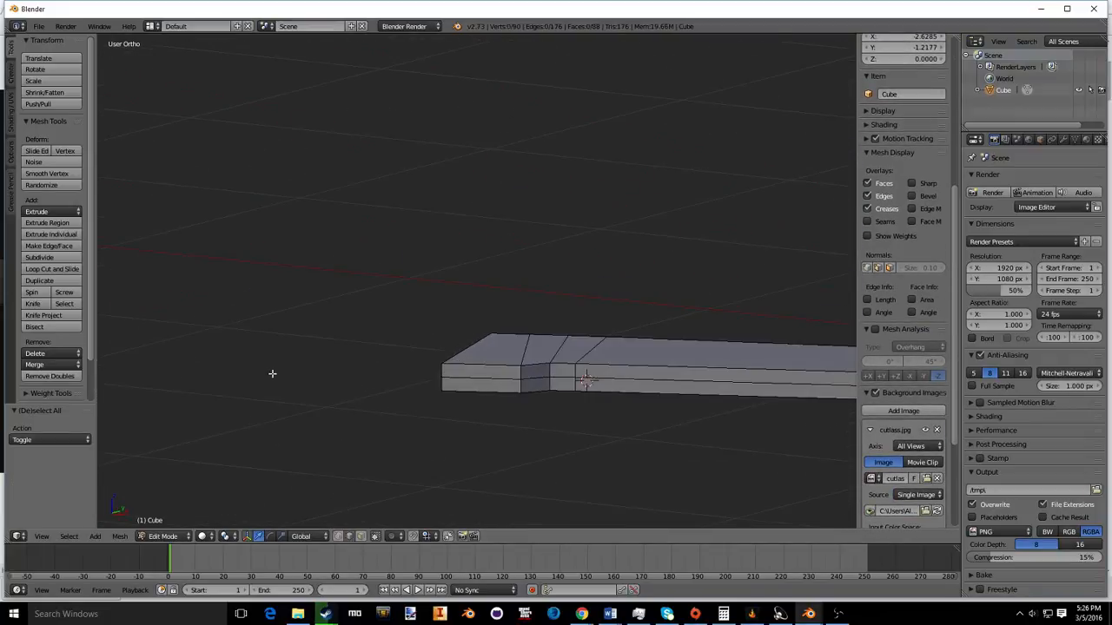
right_click(492, 382)
shift+right_click(526, 380)
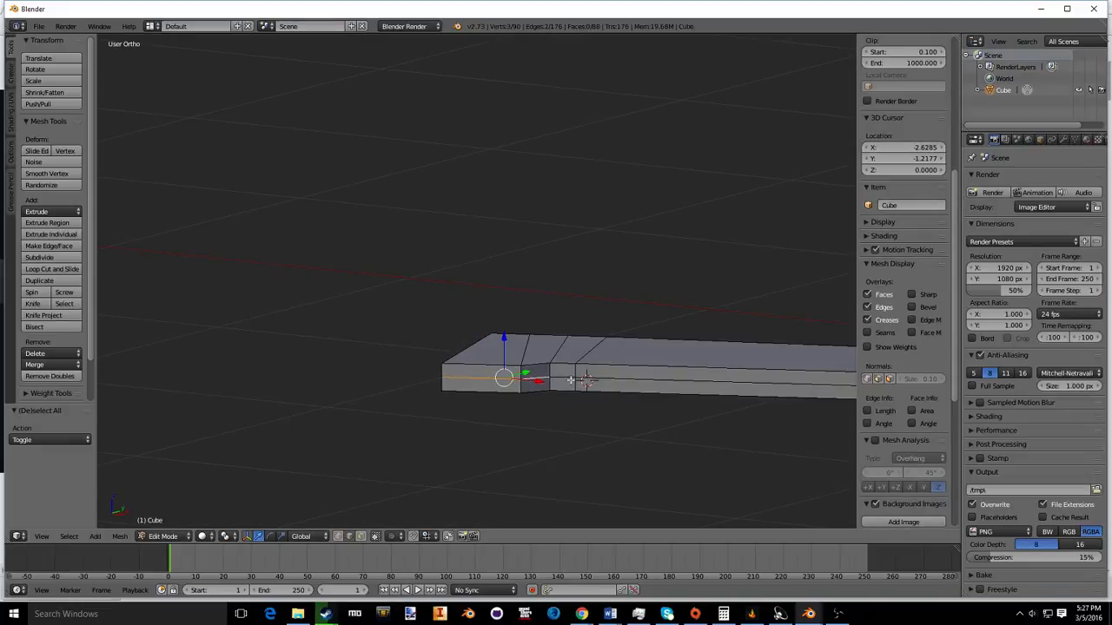
shift+right_click(565, 378)
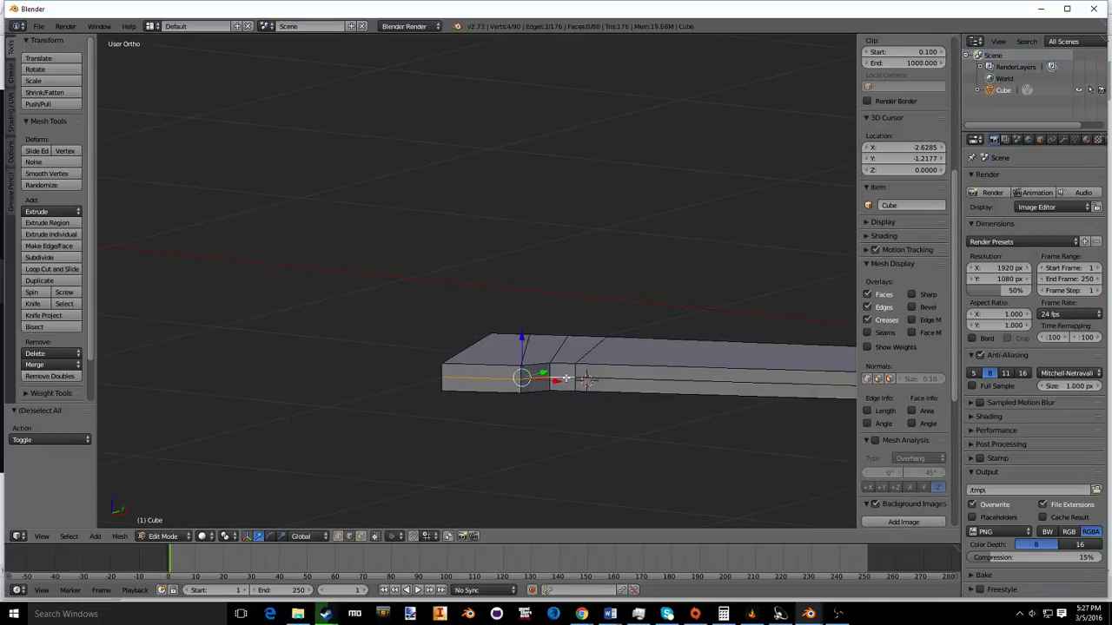
shift+right_click(610, 377)
middle_drag(707, 350, 263, 330)
ctrl+right_click(694, 409)
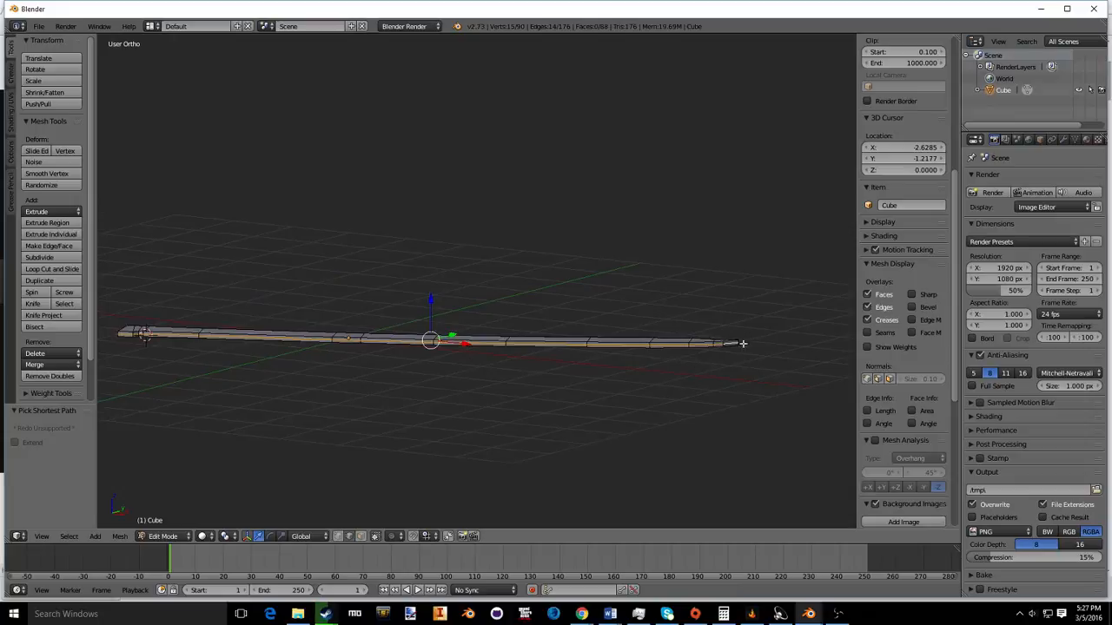
Step: Move the selected cutting-edge centre line about -0.042 along Y and inspect the bevelled blade in Object Mode
middle_drag(343, 319, 384, 290)
middle_drag(396, 327, 423, 337)
drag(217, 350, 231, 350)
middle_drag(431, 296, 352, 320)
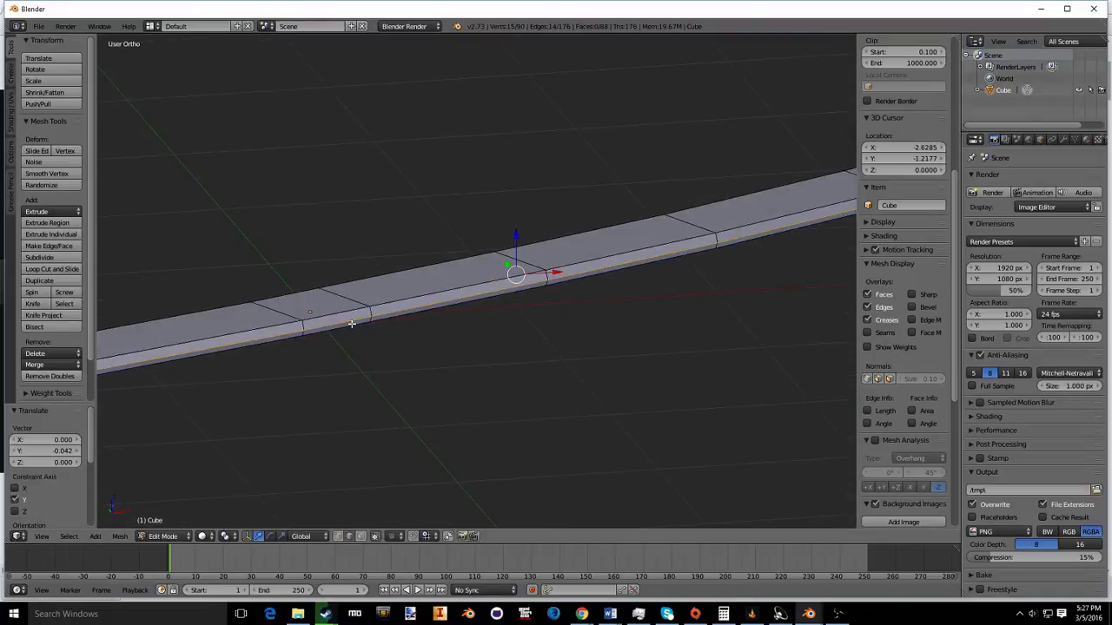
key(Tab)
middle_drag(487, 326, 539, 334)
middle_drag(524, 310, 276, 395)
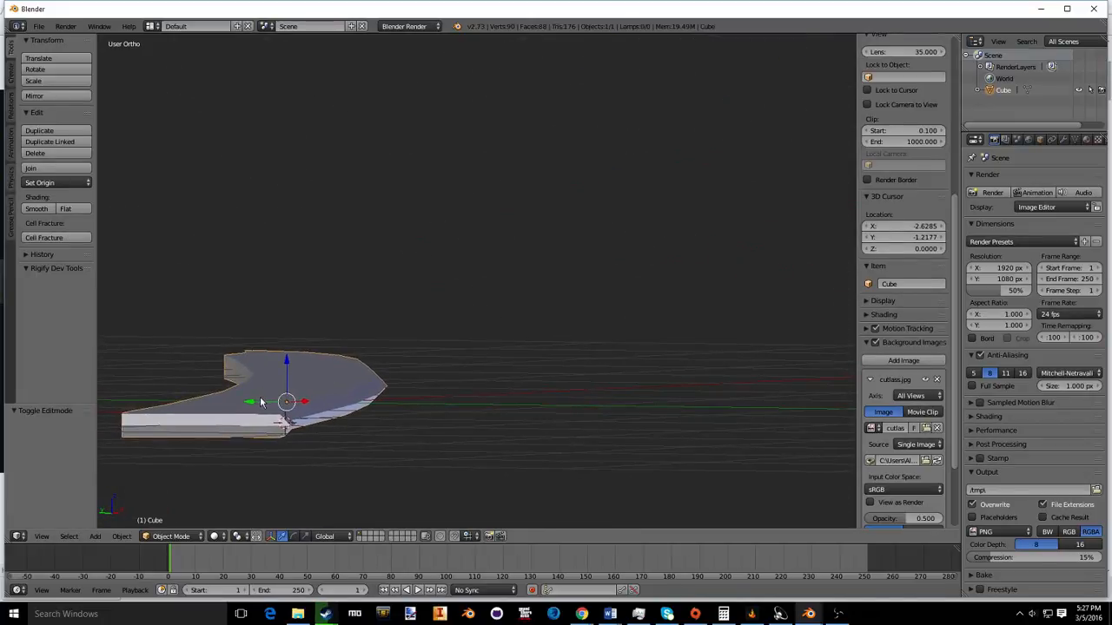
Step: Nudge the cutting-edge centre line slightly further and inspect the solid blade in perspective view
key(Tab)
drag(286, 395, 290, 390)
middle_drag(290, 390, 442, 315)
key(Tab)
scroll(444, 353, up, 3)
key(KP_5)
key(Tab)
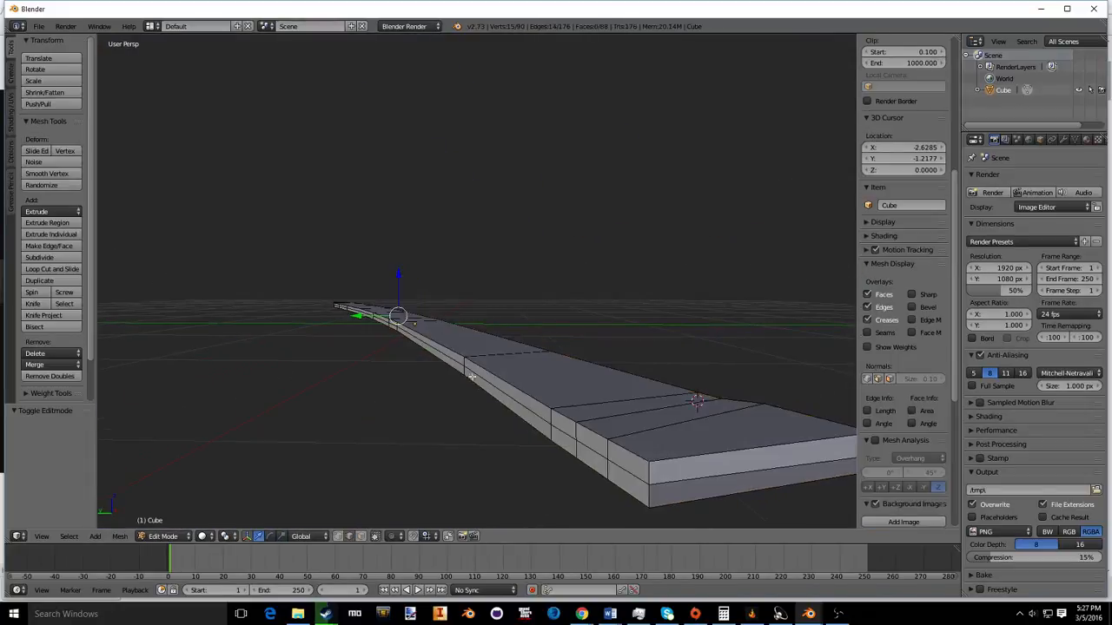
Step: Check the cutlass photo in the browser and try to select the spine's centre edges from the guard end to the tip
right_click(629, 470)
middle_drag(333, 340, 670, 248)
scroll(676, 174, down, 4)
middle_drag(606, 148, 606, 251)
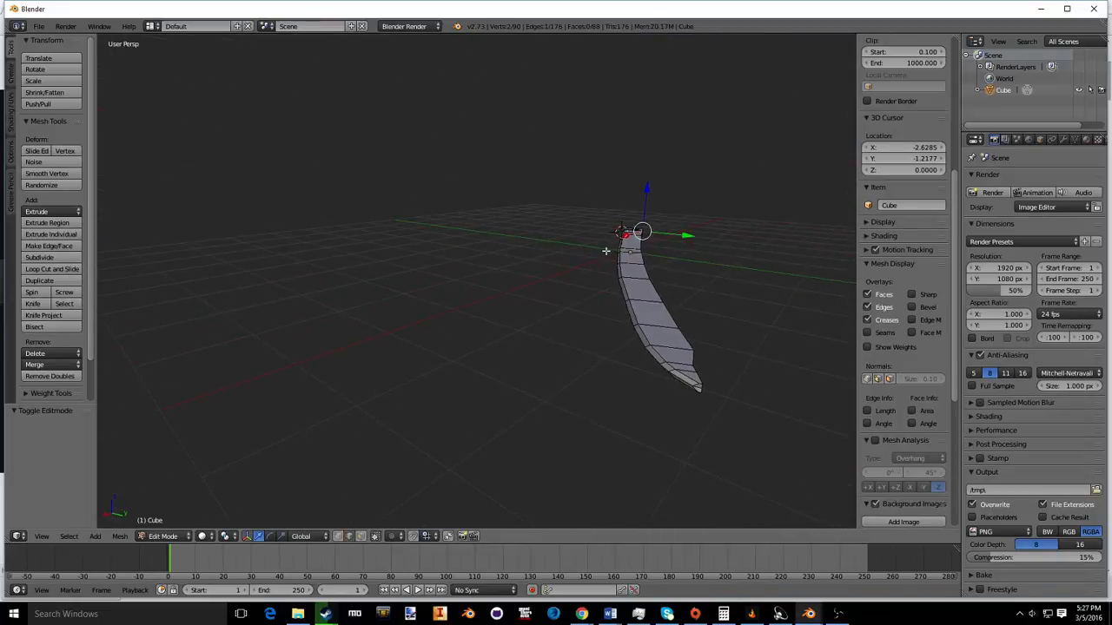
key(alt+Tab)
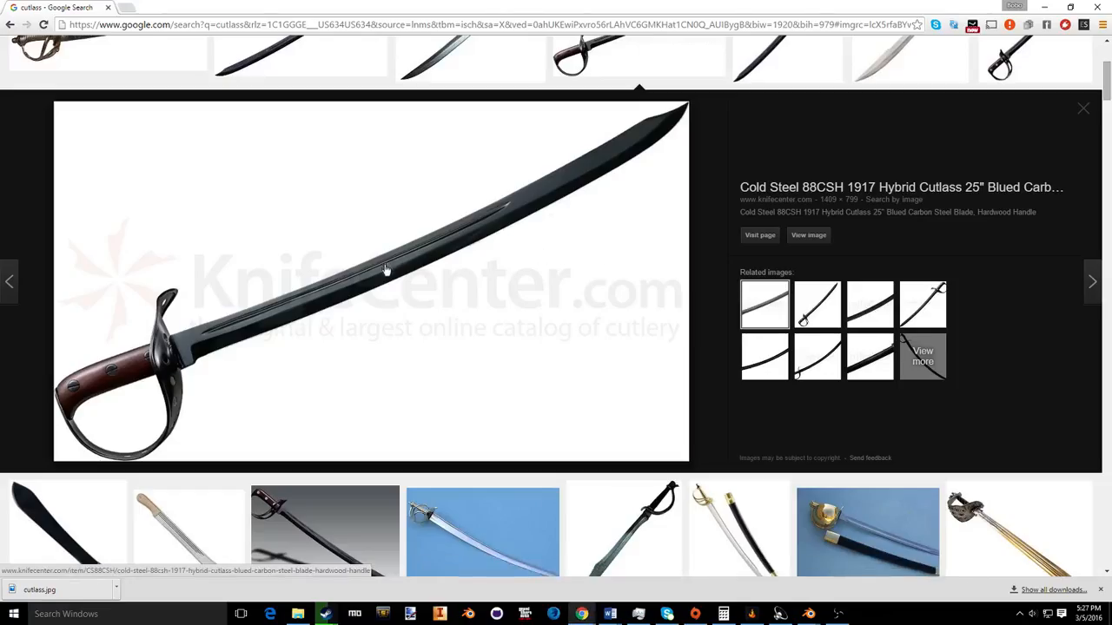
key(alt+Tab)
middle_drag(658, 302, 391, 234)
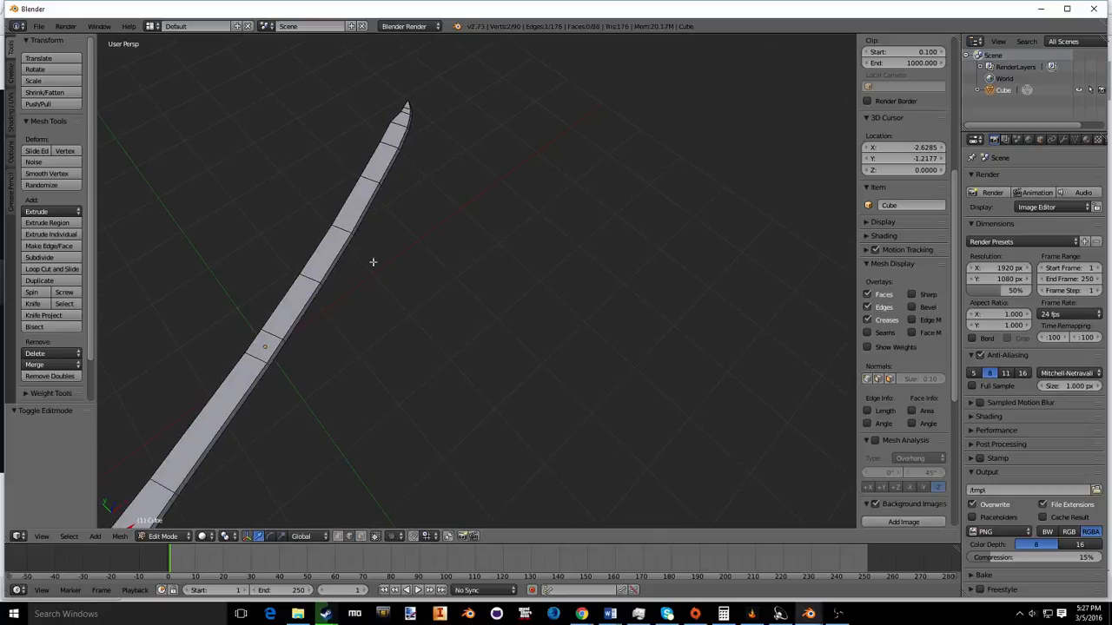
scroll(313, 308, down, 3)
shift+middle_drag(322, 366, 315, 202)
scroll(509, 293, up, 5)
scroll(549, 288, down, 3)
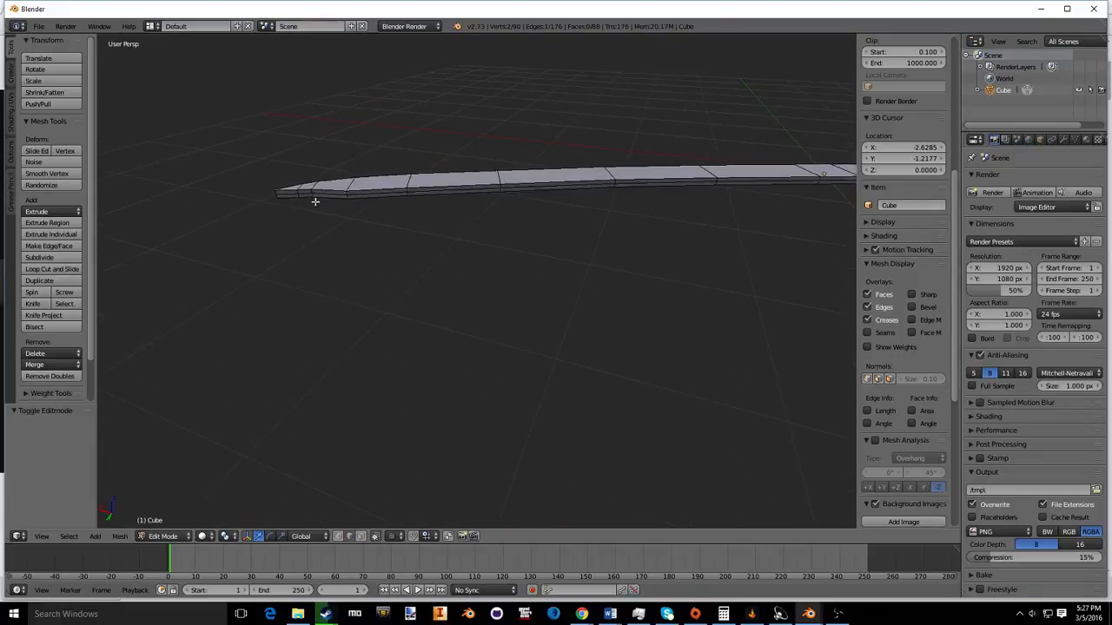
ctrl+right_click(288, 190)
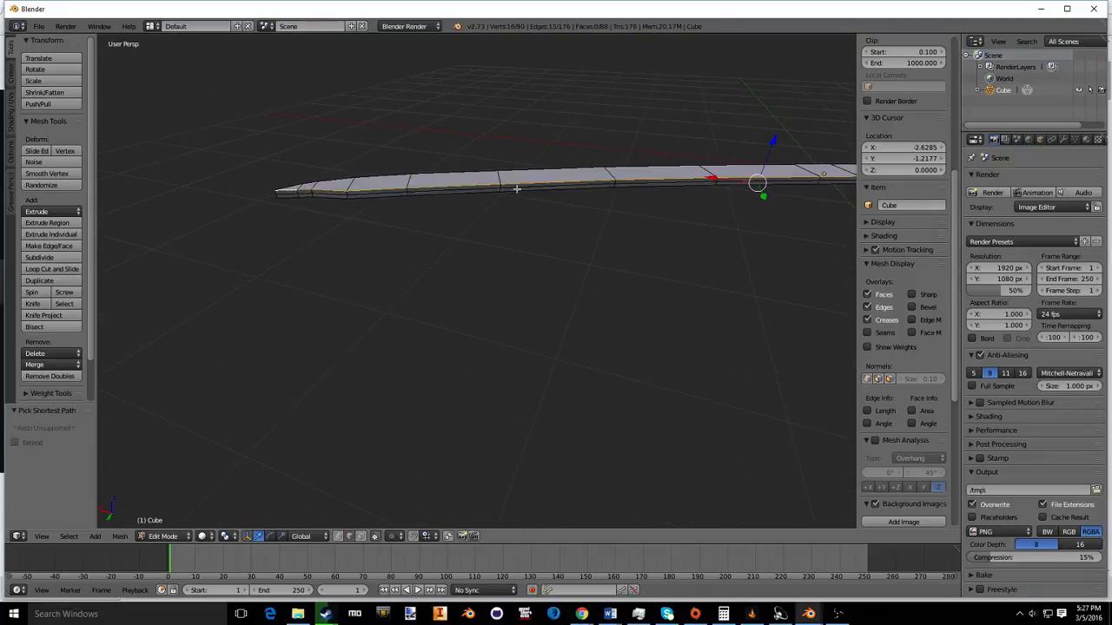
key(a)
Step: Select the spine's lengthwise centre edges from the tip to the guard end, leaving out the extra end edge
right_click(287, 192)
middle_drag(287, 192, 615, 244)
ctrl+right_click(749, 207)
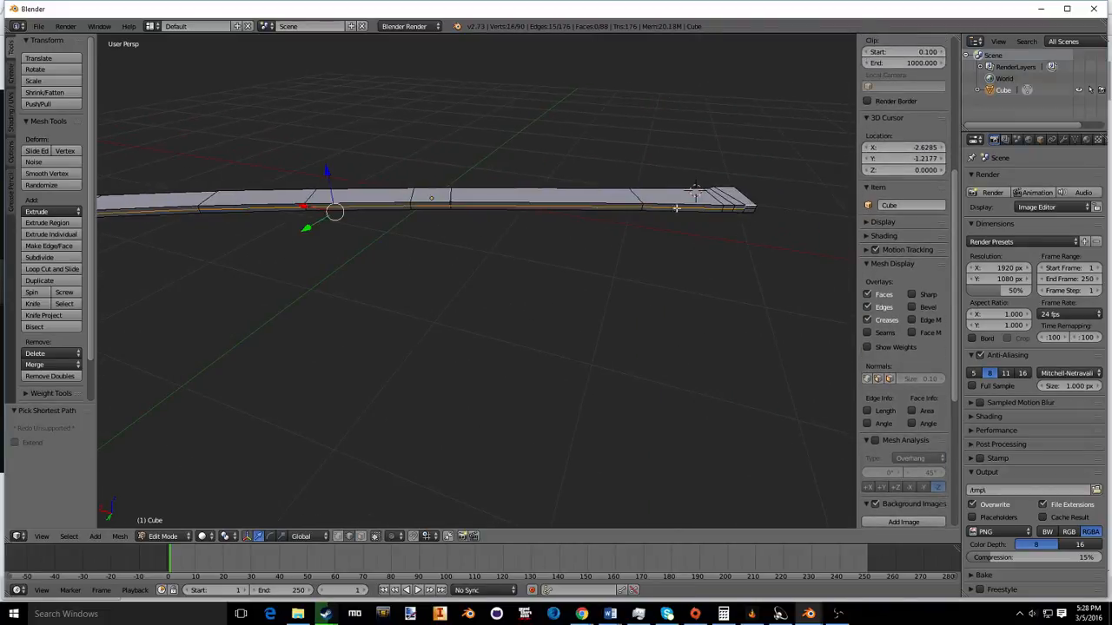
shift+right_click(752, 209)
shift+right_click(746, 206)
shift+right_click(751, 208)
middle_drag(575, 188, 304, 177)
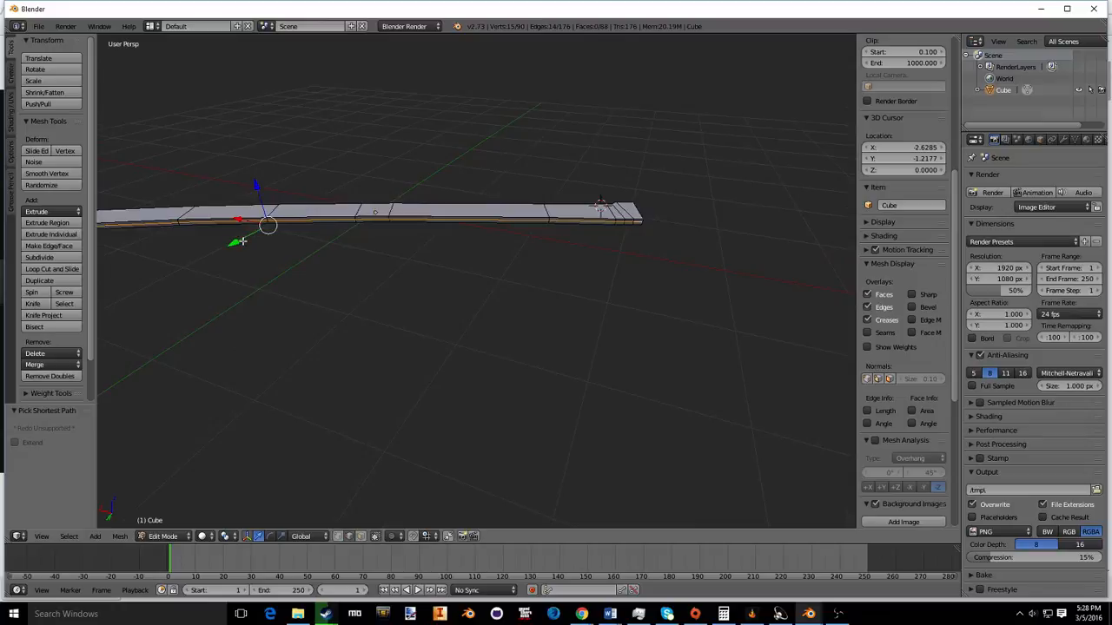
Step: Move the spine's centre edges along Y, inspect the blade in Object Mode, and return to Edit Mode with nothing selected
drag(237, 241, 312, 237)
key(Tab)
middle_drag(466, 223, 540, 261)
key(Tab)
scroll(540, 260, up, 4)
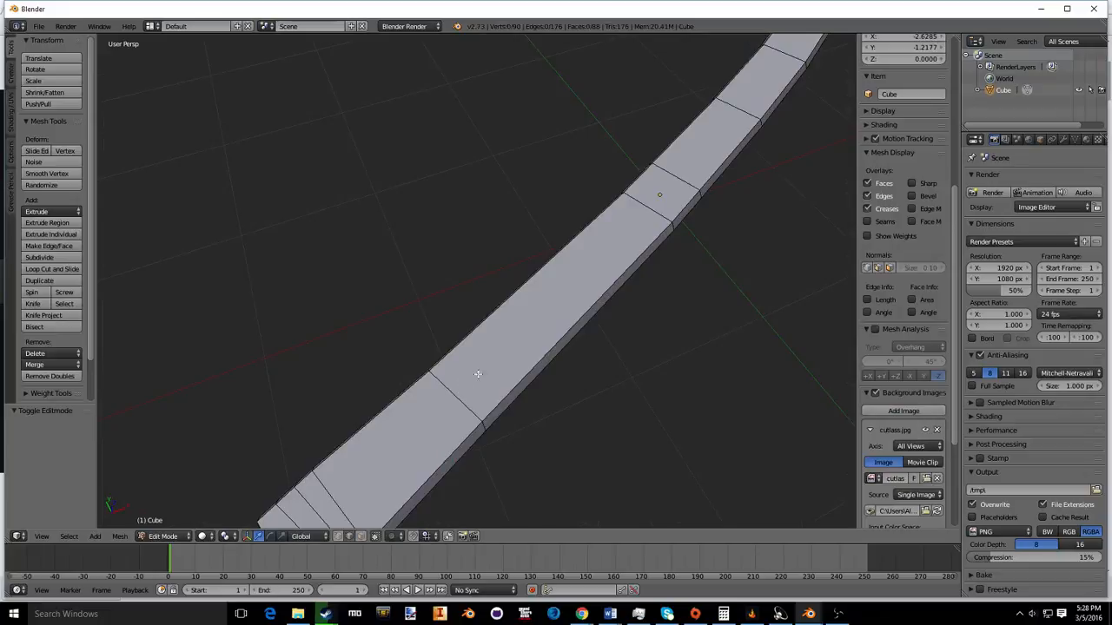
Step: In wireframe top view, add one lengthwise loop cut and slide it about 0.65 towards the spine, onto the fuller's upper edge
key(KP_7)
scroll(560, 316, down, 3)
key(z)
scroll(533, 319, up, 2)
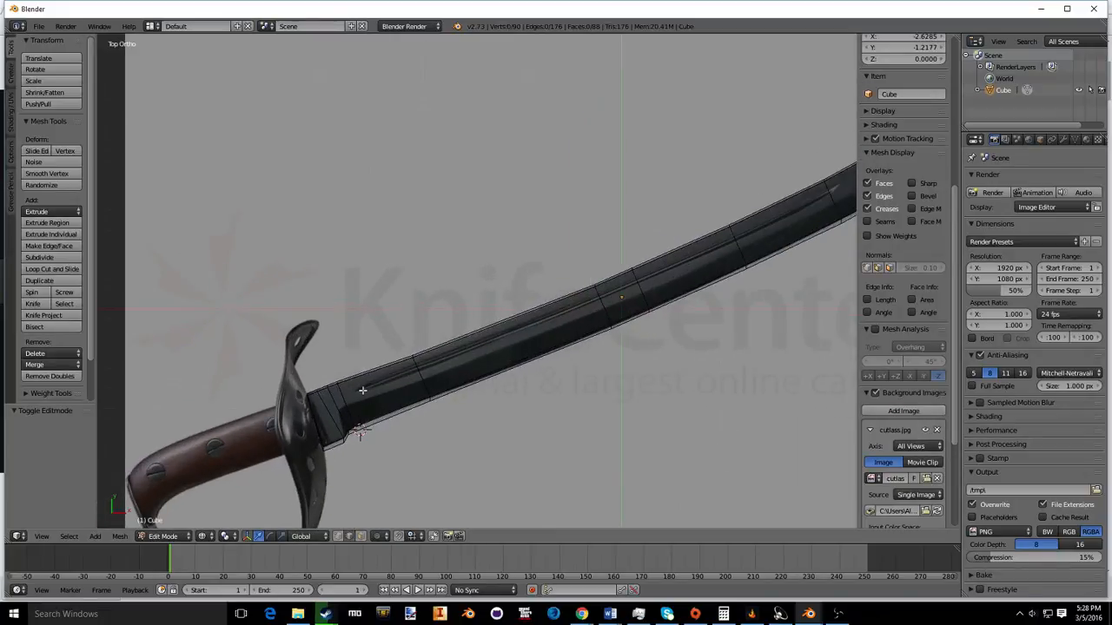
key(ctrl+r)
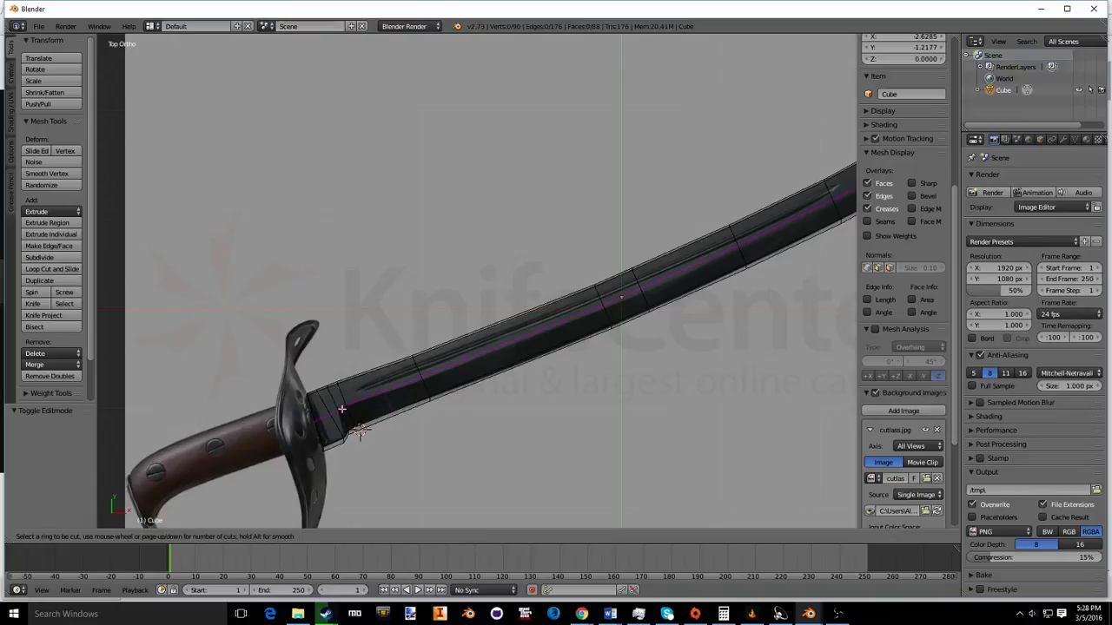
scroll(340, 409, up, 1)
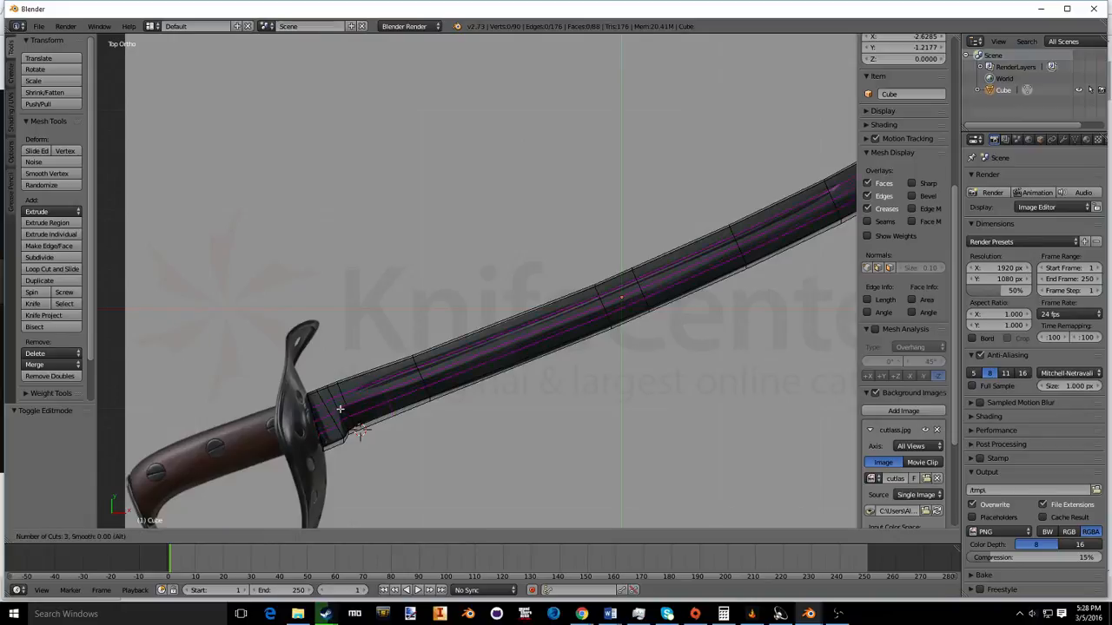
click(340, 409)
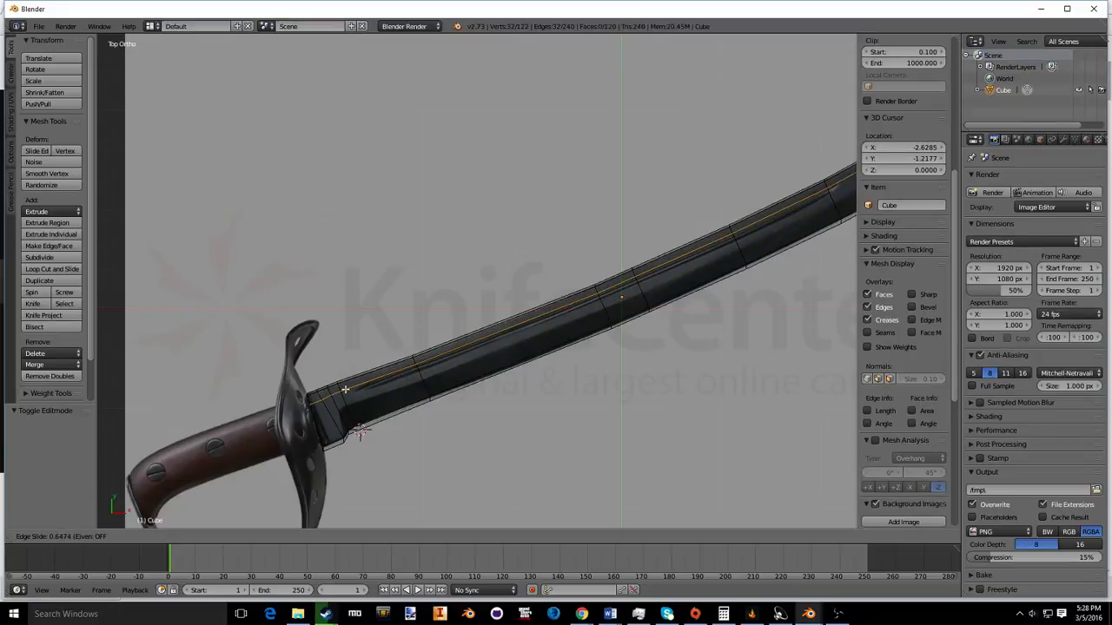
click(359, 432)
scroll(373, 365, up, 4)
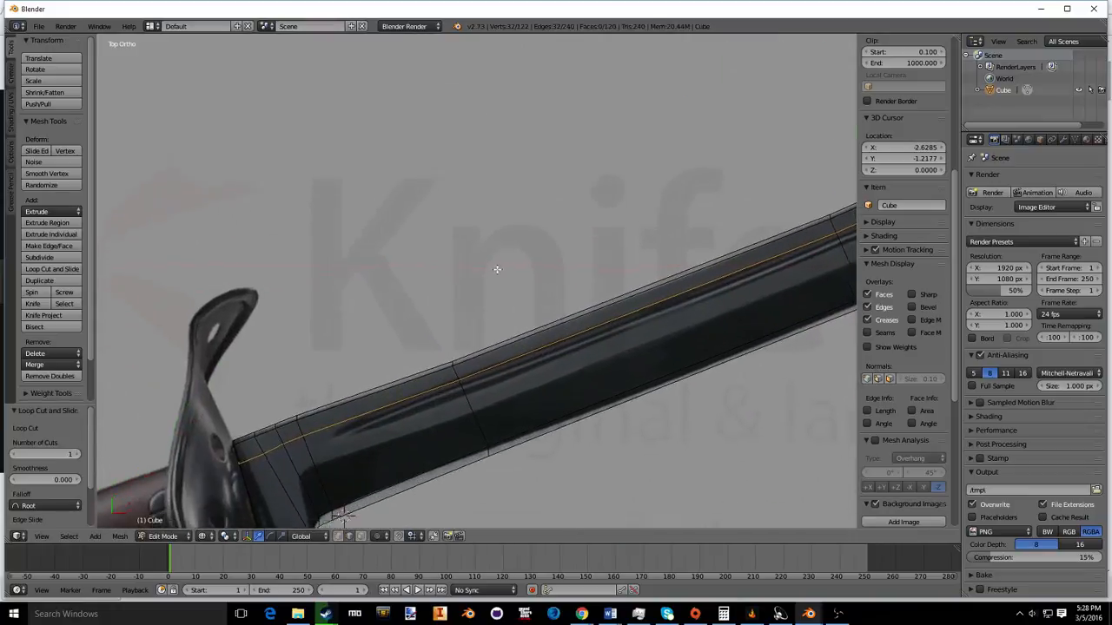
Step: Add a second lengthwise loop cut and slide it onto the lower edge of the fuller in the reference photo
shift+middle_drag(497, 273, 482, 224)
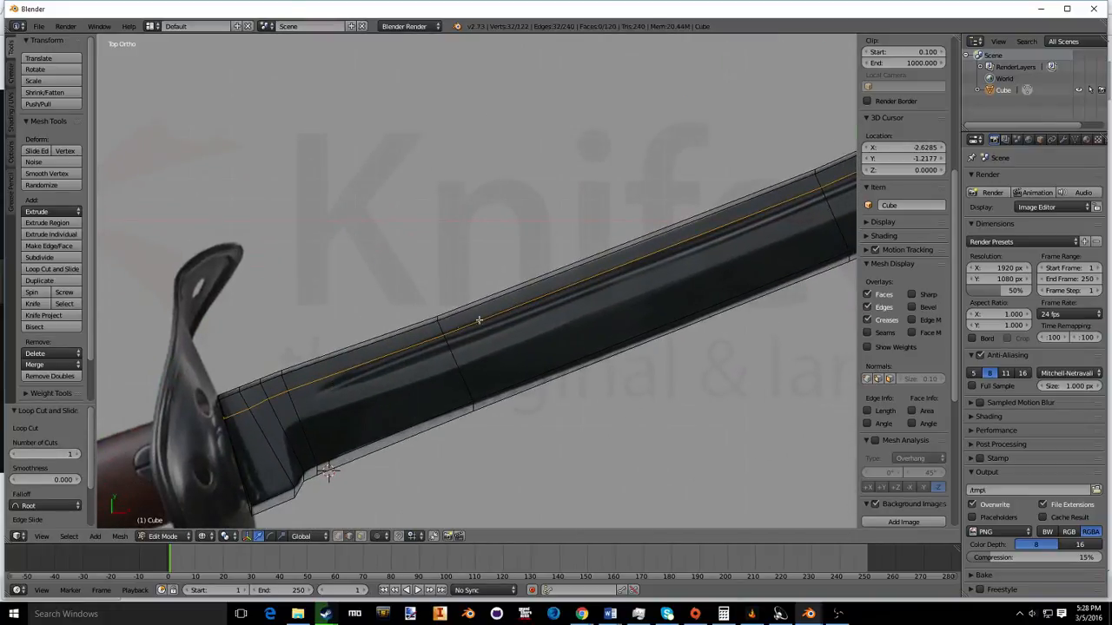
key(ctrl+r)
click(296, 412)
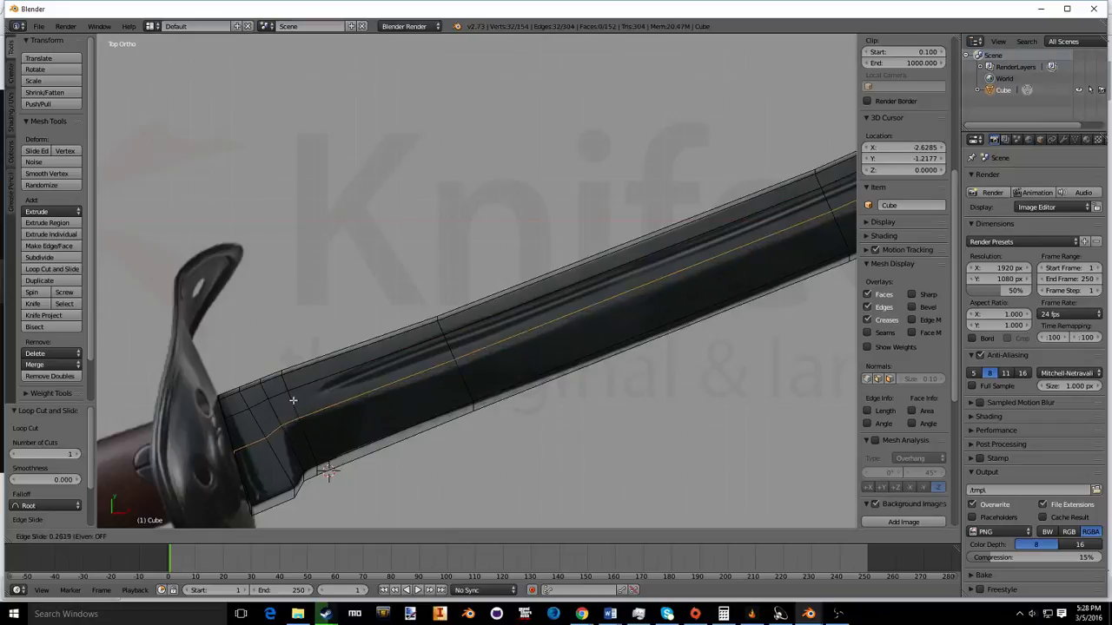
click(292, 390)
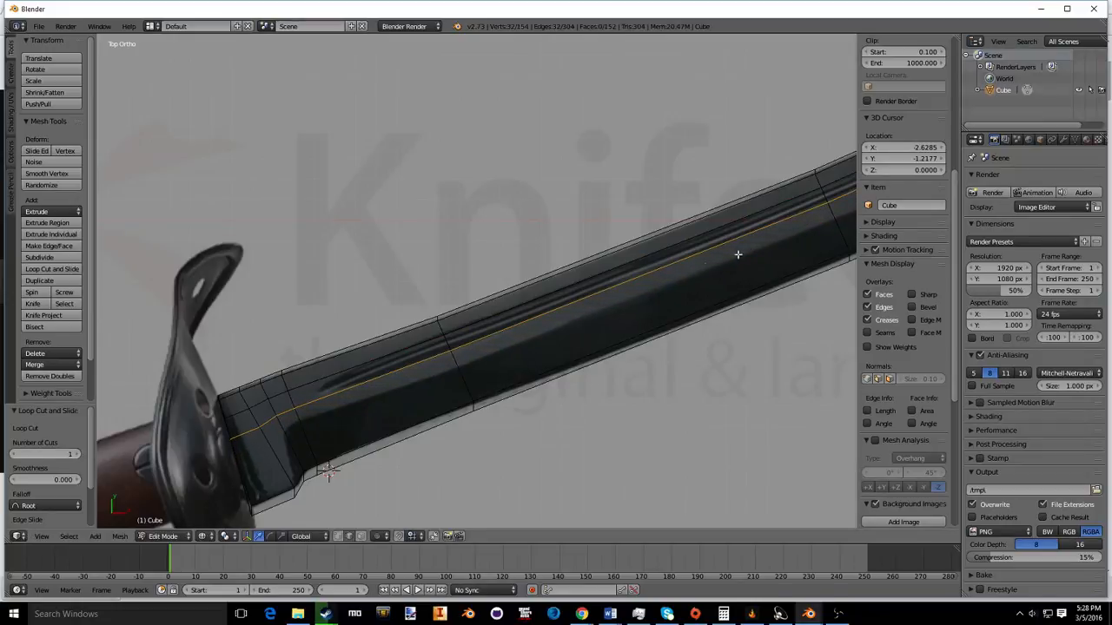
Step: Add one loop cut across the blade and slide it about 0.84 to the fuller's far end
shift+middle_drag(729, 205, 243, 384)
shift+middle_drag(675, 218, 390, 338)
click(535, 269)
click(534, 268)
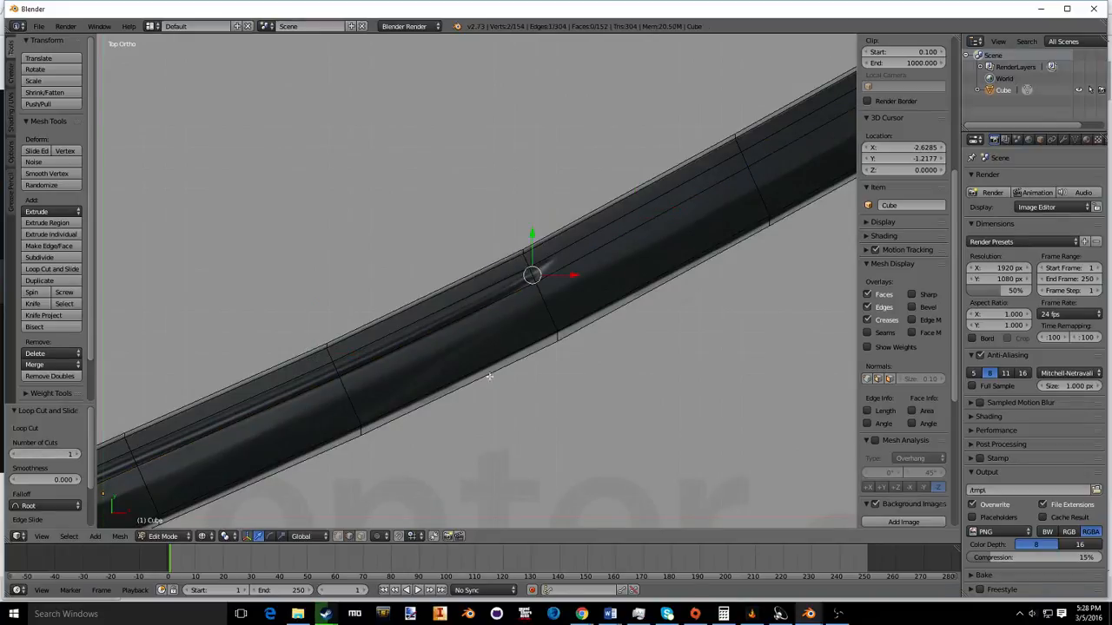
scroll(556, 272, up, 2)
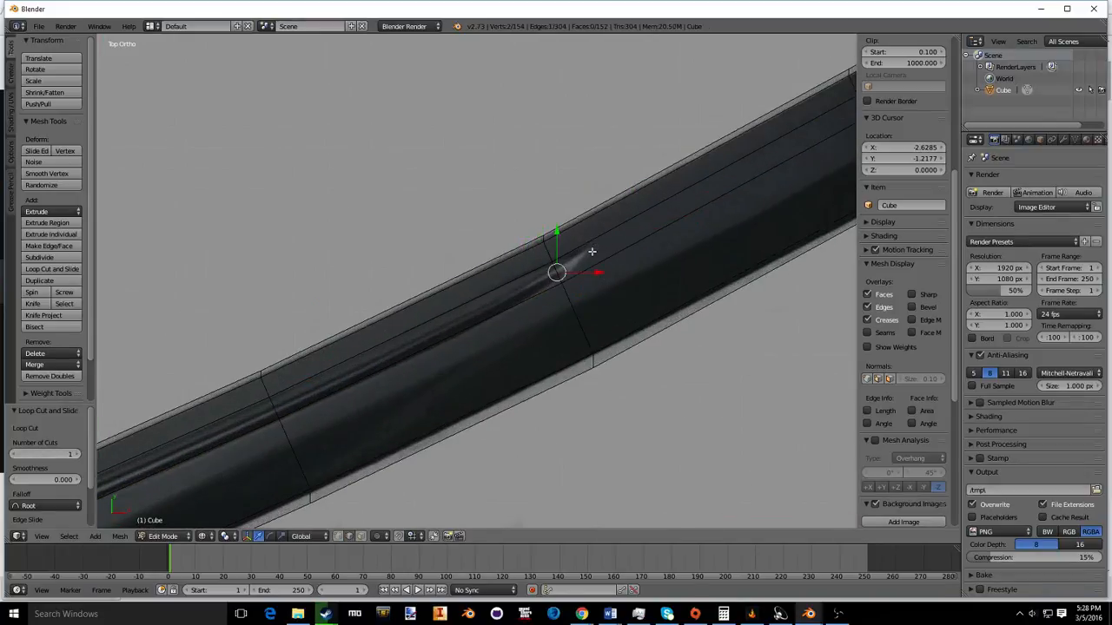
key(ctrl+r)
click(591, 248)
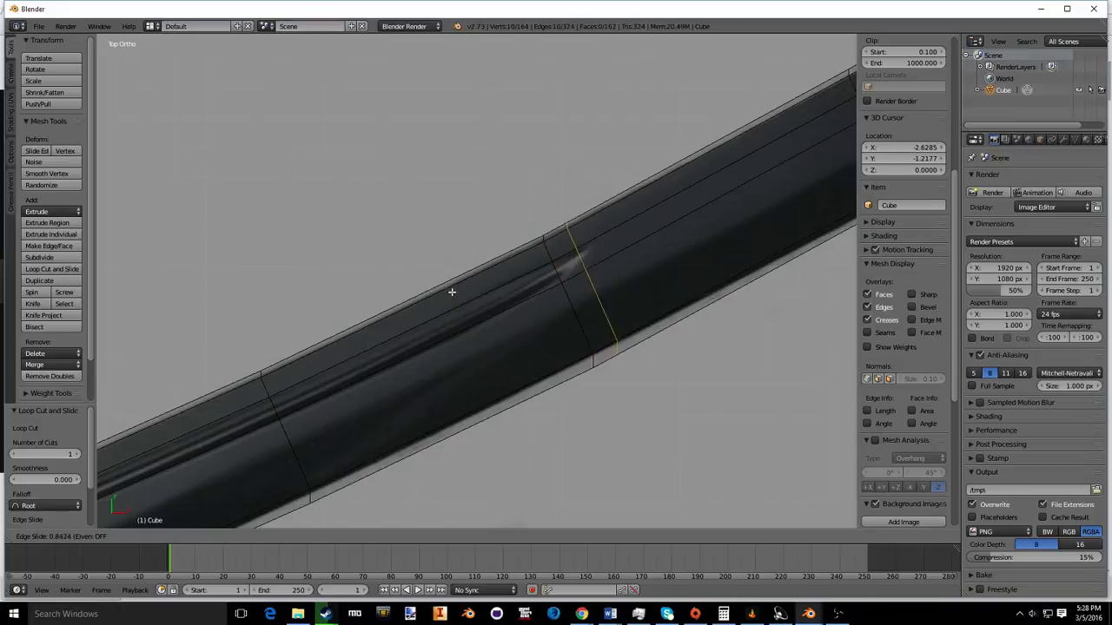
click(454, 290)
Step: Switch to solid display and face selection, and select the fuller face nearest the guard
scroll(494, 278, down, 5)
shift+middle_drag(308, 374, 437, 277)
scroll(500, 309, up, 3)
middle_drag(500, 309, 540, 285)
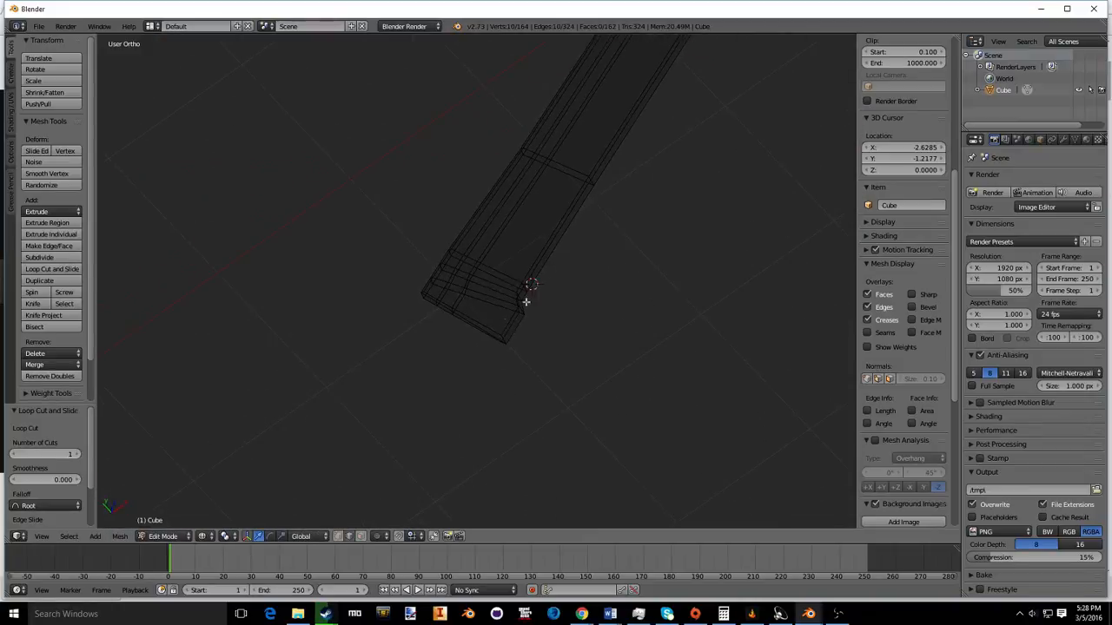
key(z)
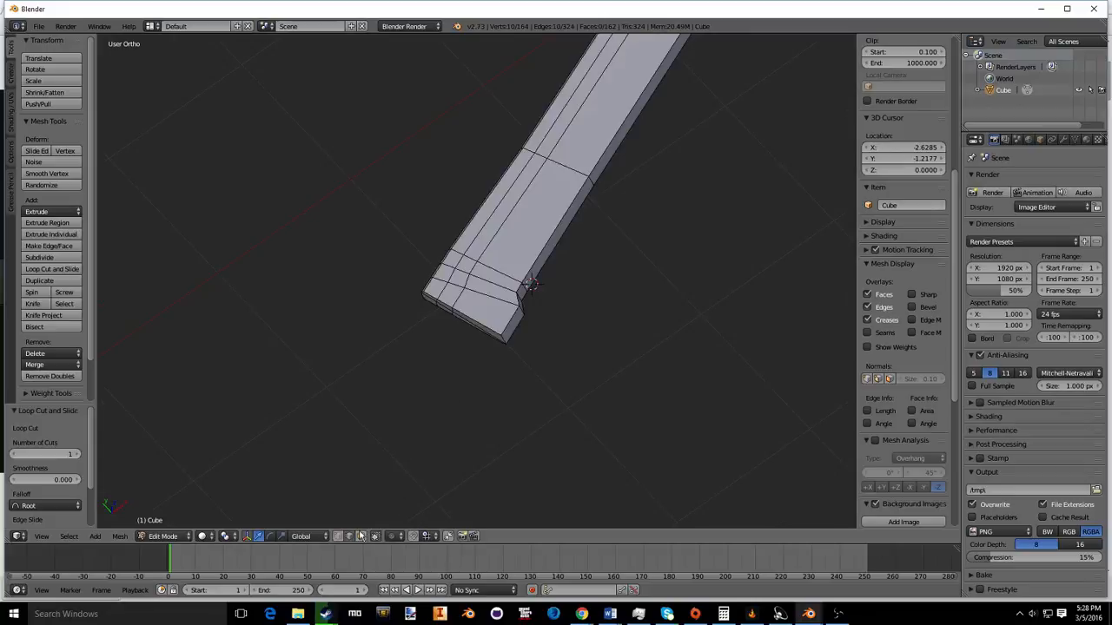
click(361, 535)
right_click(517, 206)
Step: Examine the new cuts along the blade against the fuller in the reference photo from the top view
shift+middle_drag(620, 97, 363, 481)
shift+middle_drag(492, 239, 499, 206)
scroll(499, 206, down, 1)
scroll(498, 206, down, 2)
shift+middle_drag(571, 116, 525, 259)
key(KP_7)
key(KP_5)
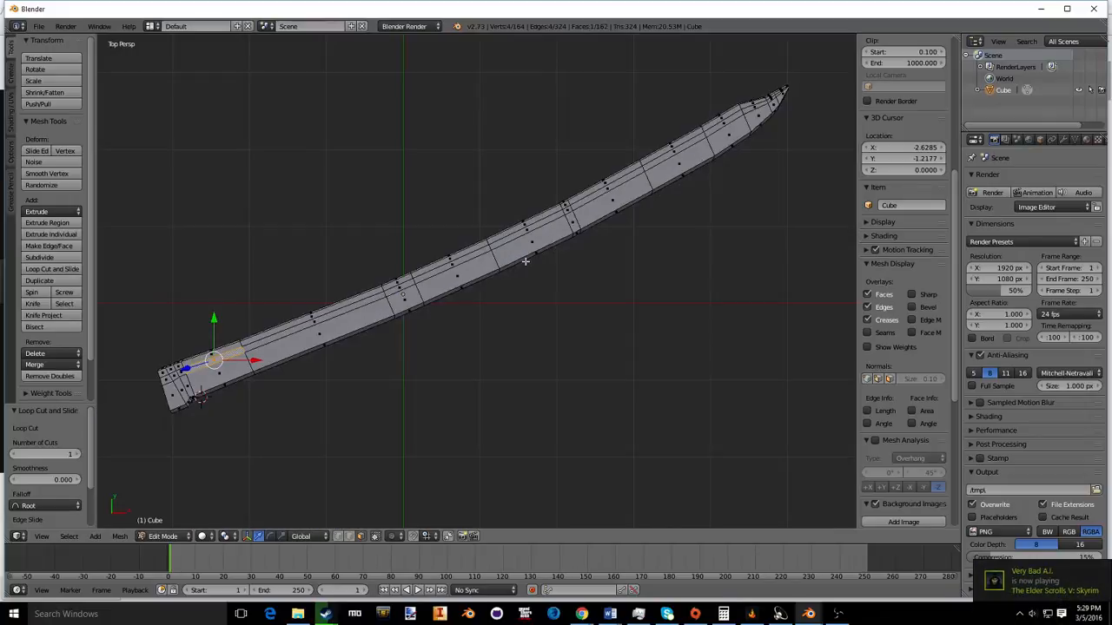
key(KP_5)
key(z)
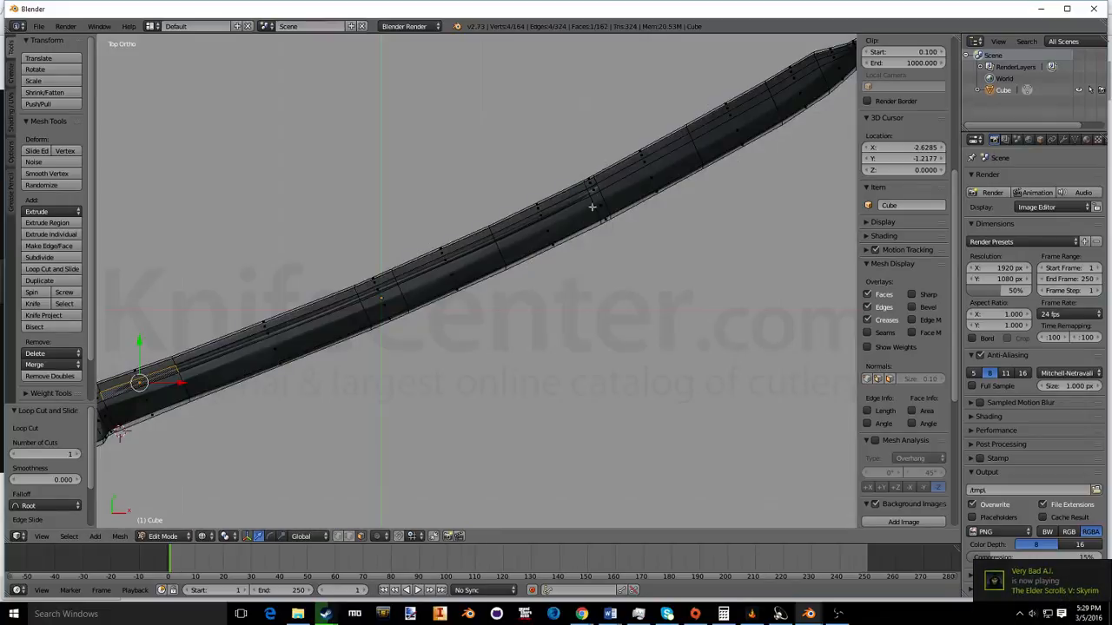
scroll(613, 185, up, 3)
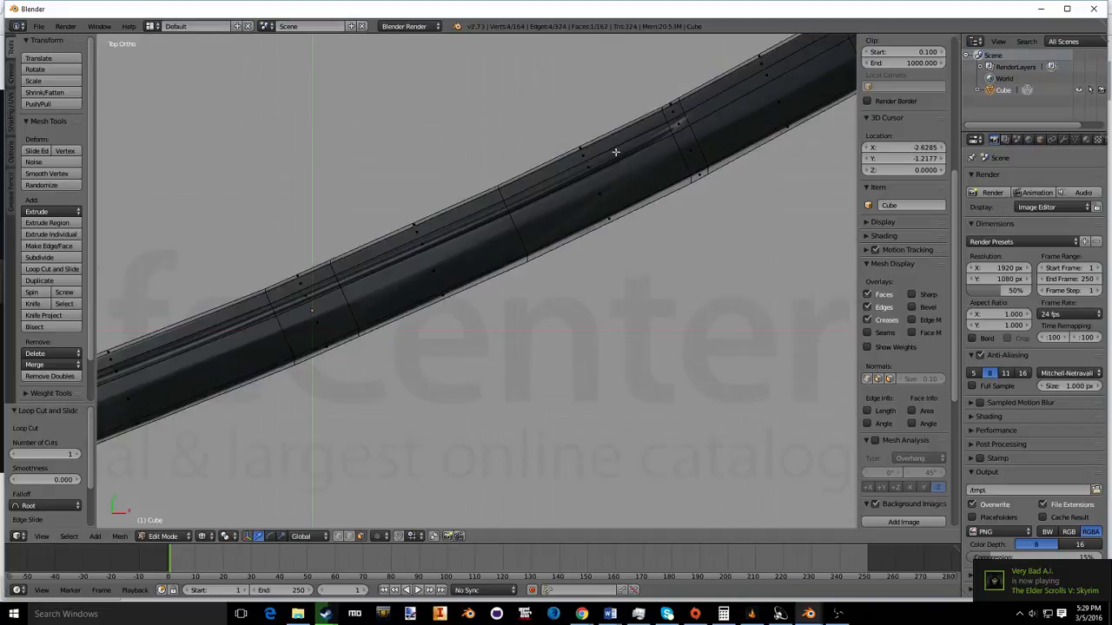
Step: Clear the selection and select the five consecutive faces of the fuller strip, from its far end towards the guard
key(a)
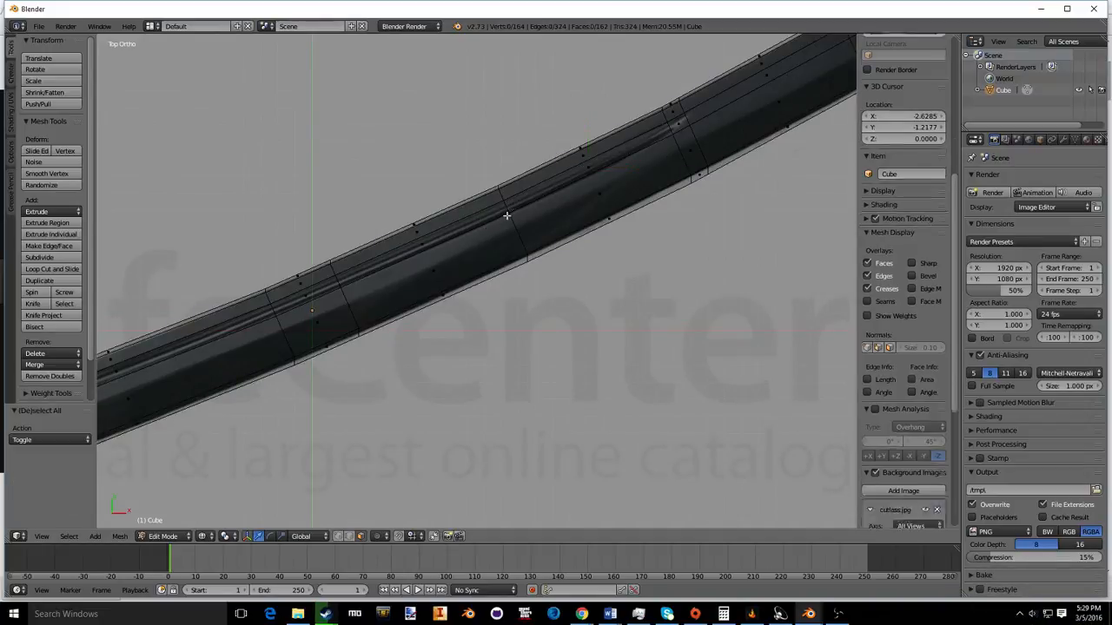
key(z)
alt+right_click(426, 246)
shift+right_click(435, 221)
shift+right_click(446, 237)
shift+right_click(301, 295)
shift+right_click(255, 321)
shift+middle_drag(269, 290, 605, 217)
key(z)
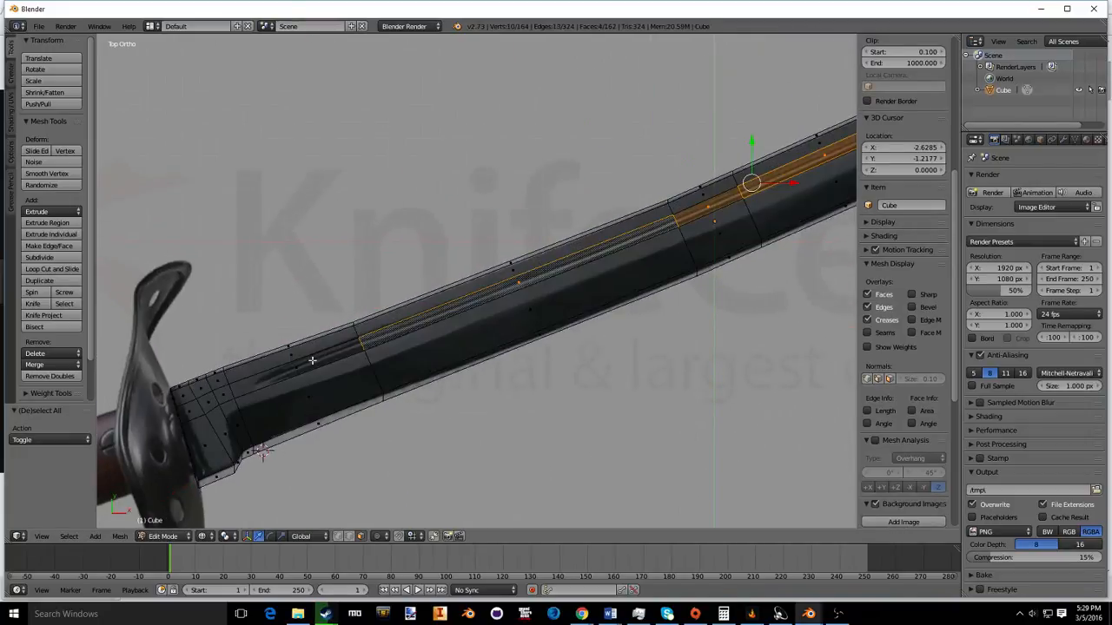
key(z)
shift+right_click(313, 362)
middle_drag(391, 350, 361, 301)
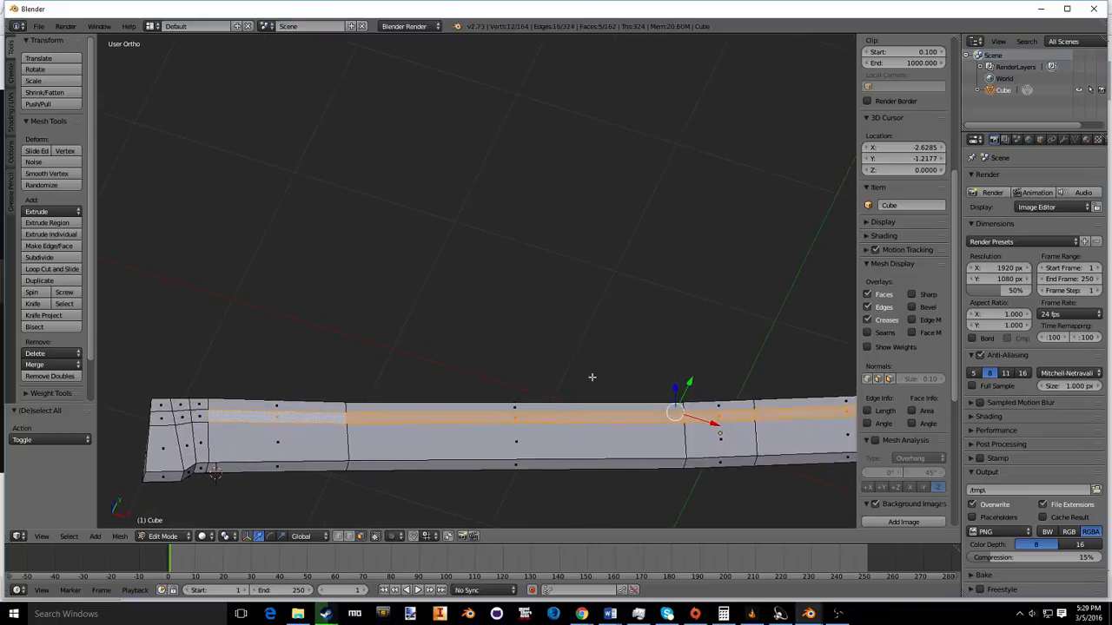
Step: Try to move the five selected fuller faces along Z
drag(674, 388, 676, 388)
right_click(676, 387)
middle_drag(505, 369, 459, 225)
mouse_move(431, 259)
mouse_down()
mouse_move(487, 261)
mouse_move(431, 260)
mouse_up()
right_click(431, 260)
key(ctrl+z)
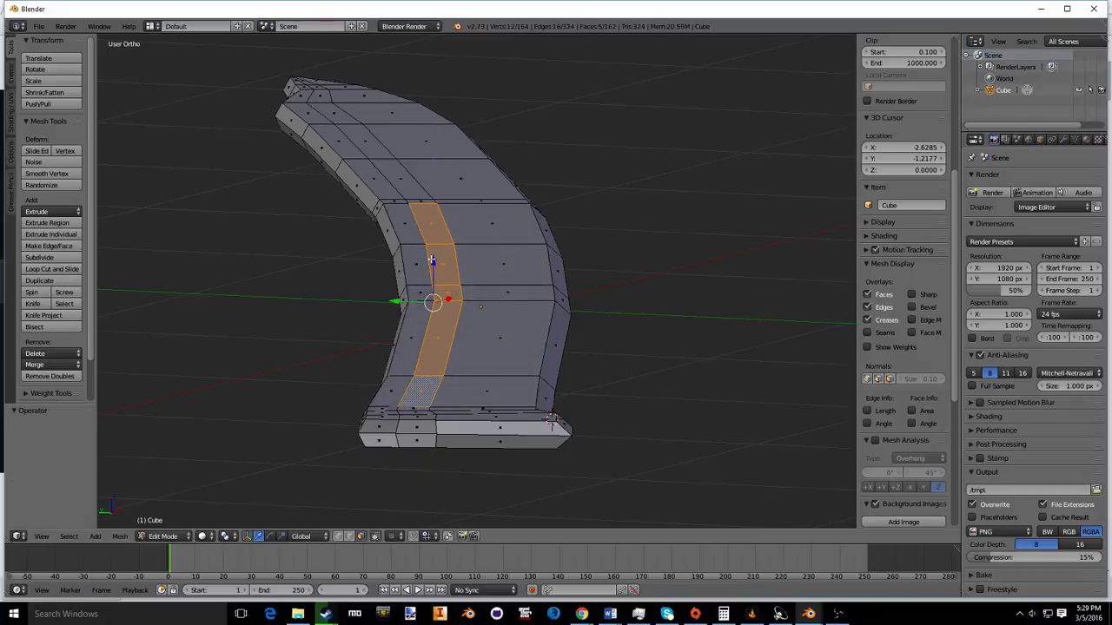
Step: Examine the five selected fuller faces against the reference photo from the top view, up to the blade's tip
key(KP_7)
key(KP_1)
key(KP_7)
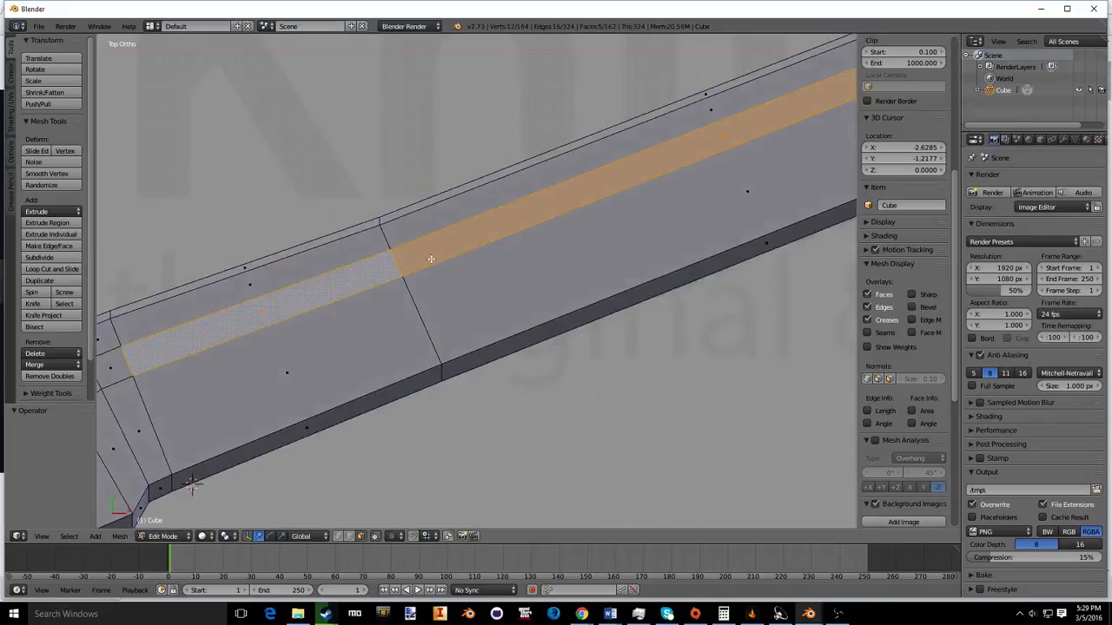
key(z)
scroll(430, 259, down, 9)
middle_drag(665, 163, 598, 182)
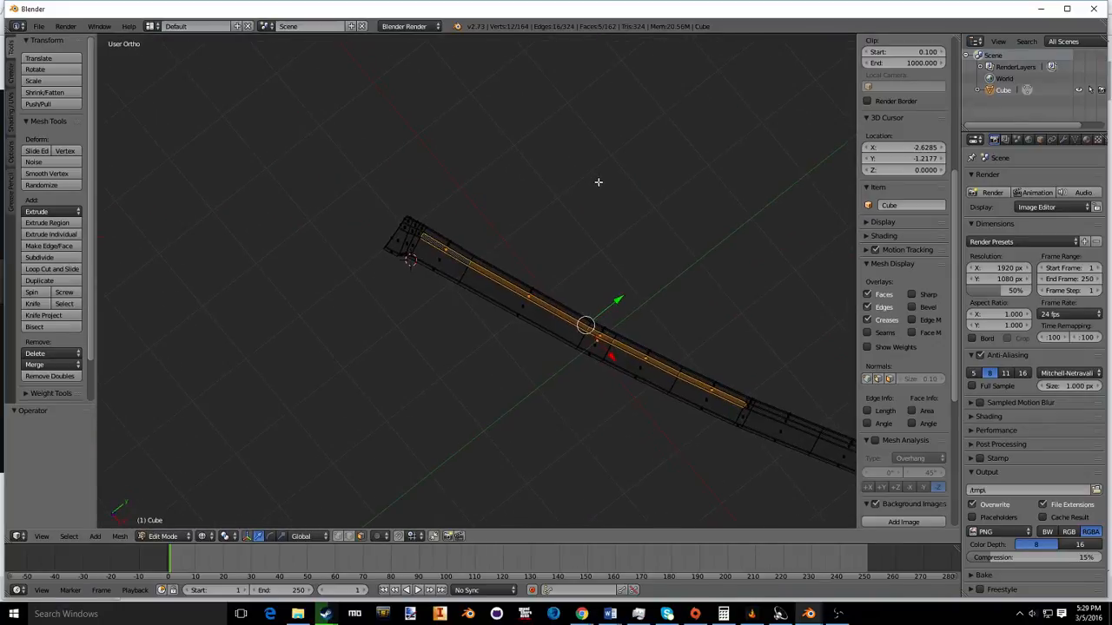
key(KP_7)
key(KP_1)
key(KP_7)
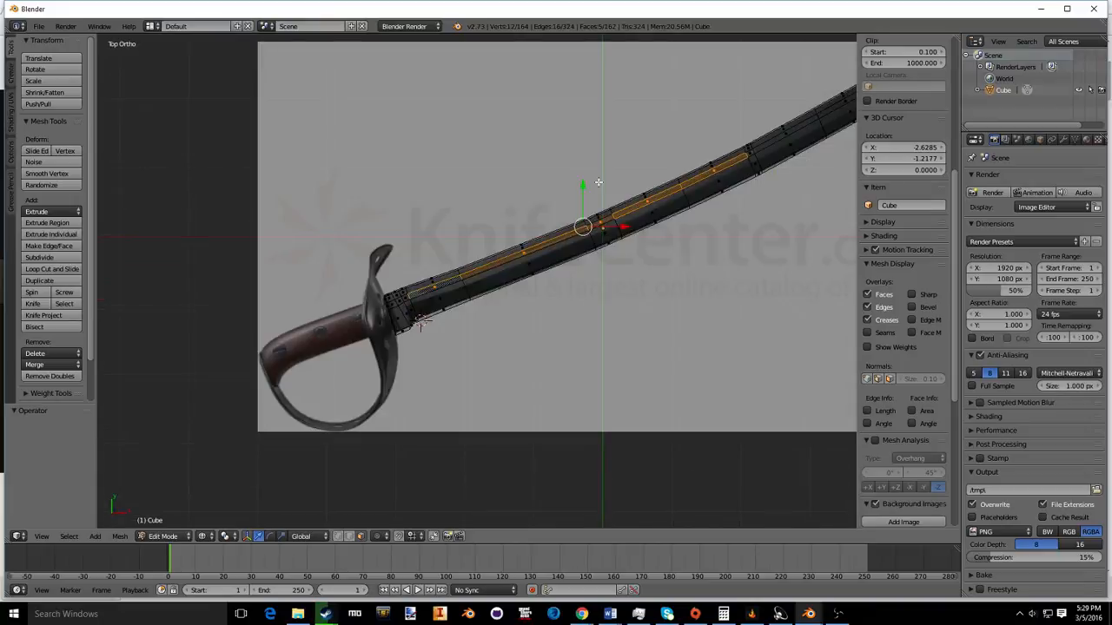
shift+middle_drag(750, 193, 411, 327)
scroll(453, 260, up, 4)
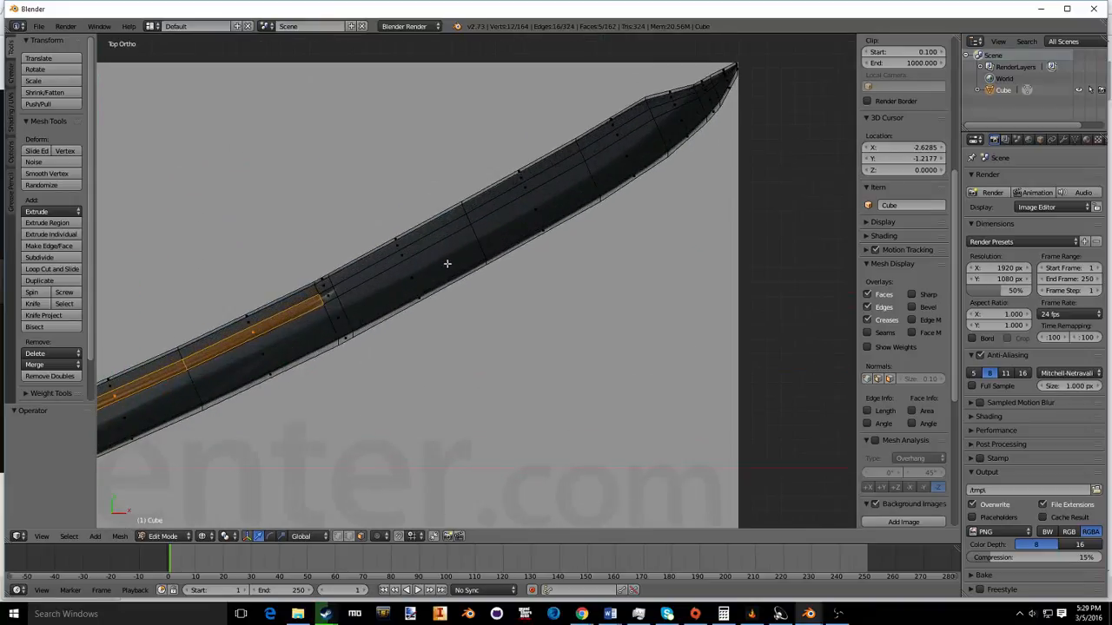
middle_drag(337, 281, 496, 186)
key(z)
scroll(491, 249, up, 2)
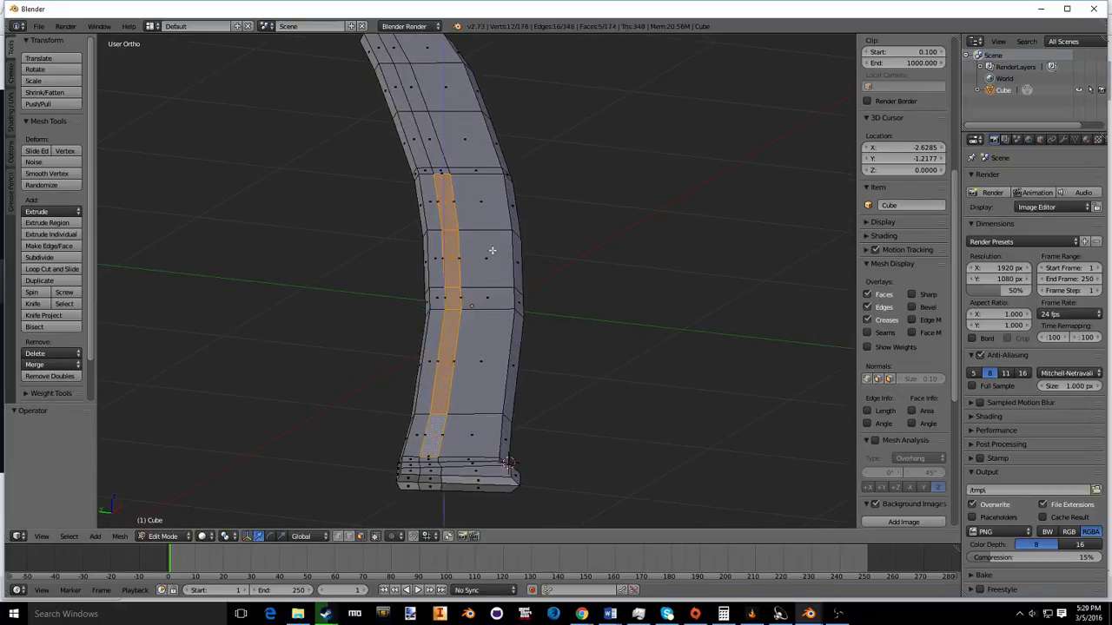
Step: Extrude the five selected fuller faces inward by about 0.012 and narrow them along their local Y axis
key(e)
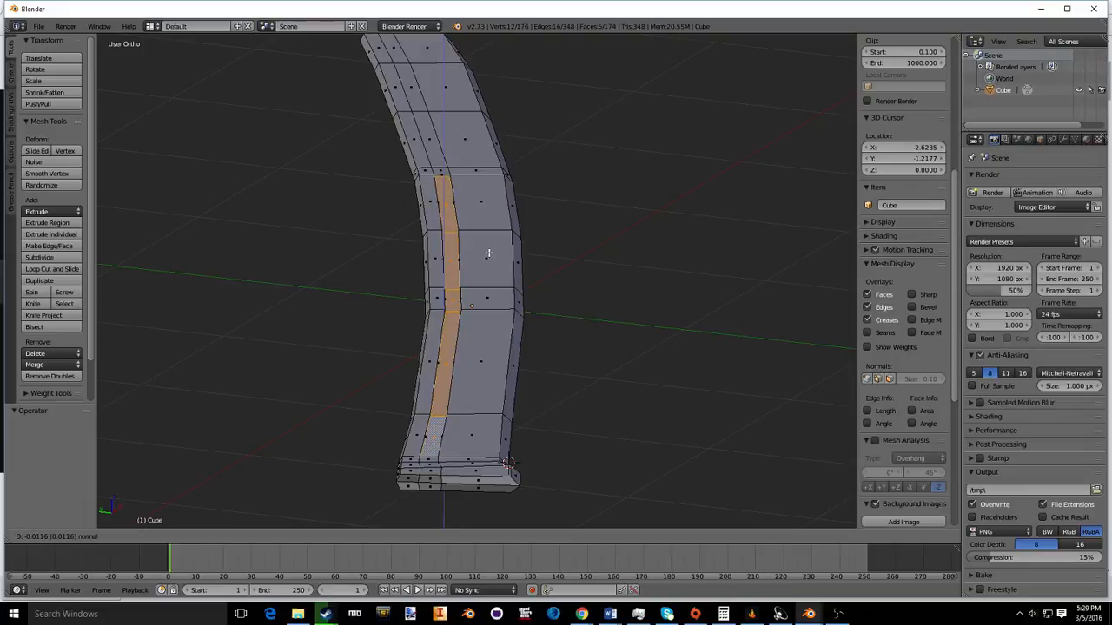
click(488, 252)
key(s)
key(x)
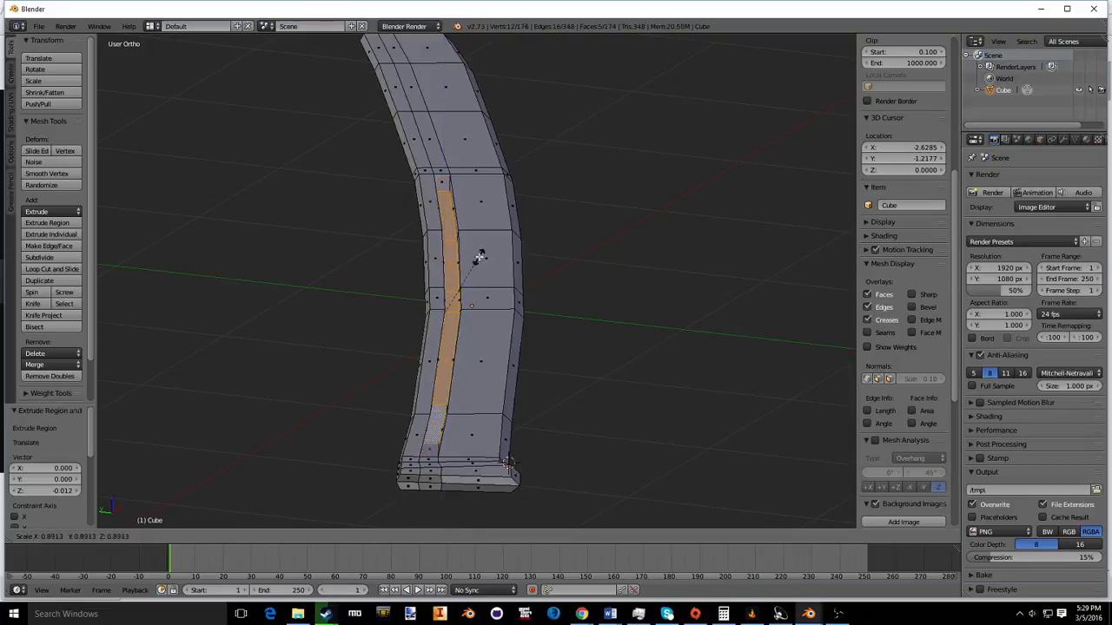
key(x)
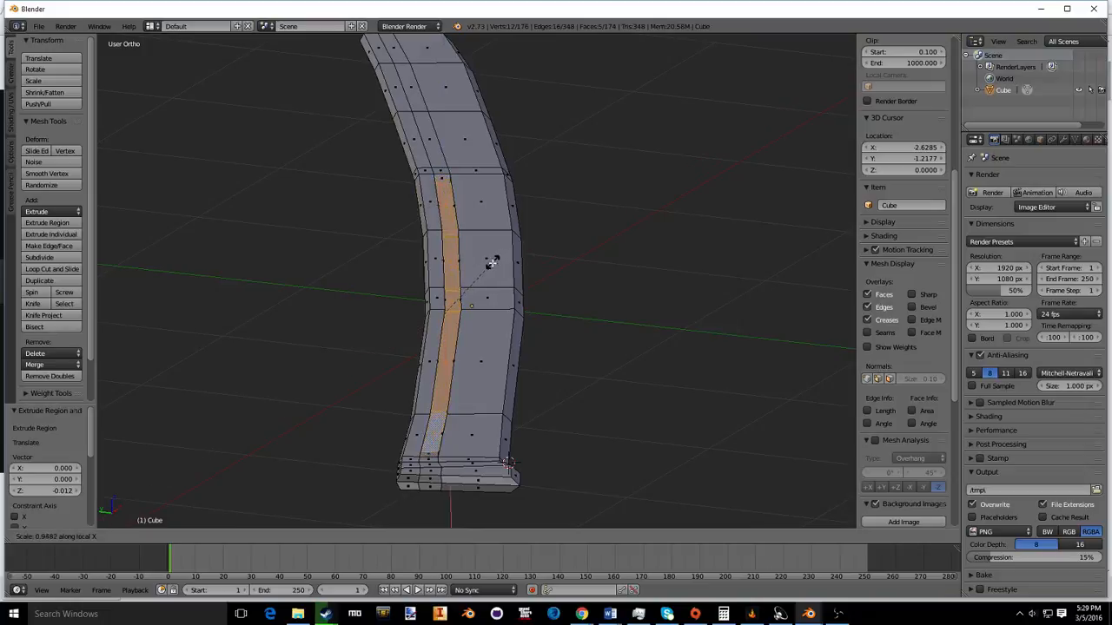
key(y)
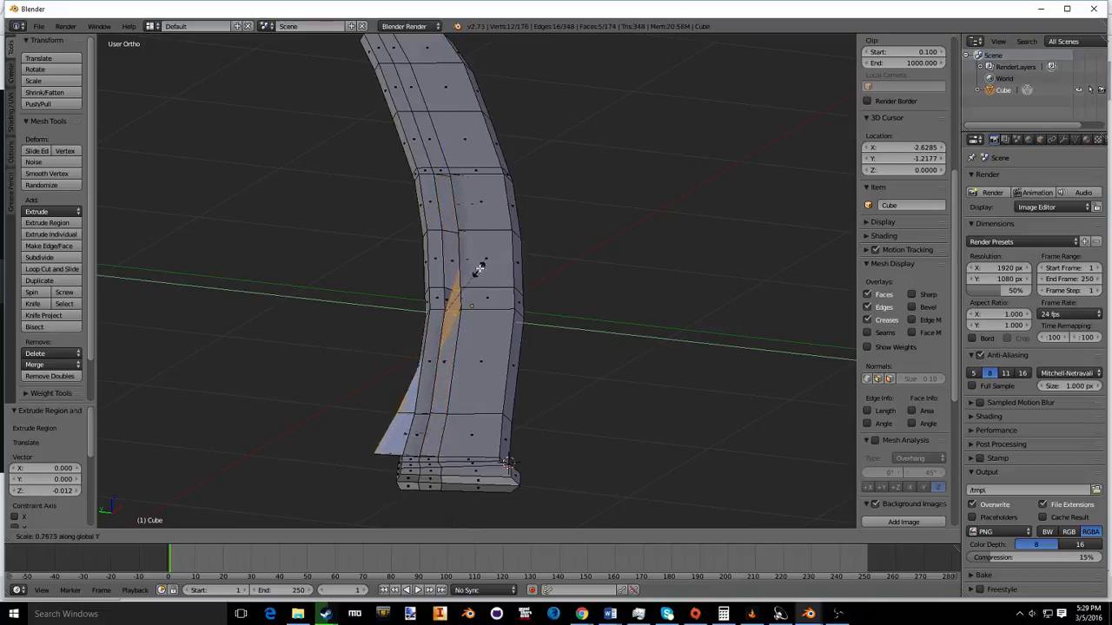
key(y)
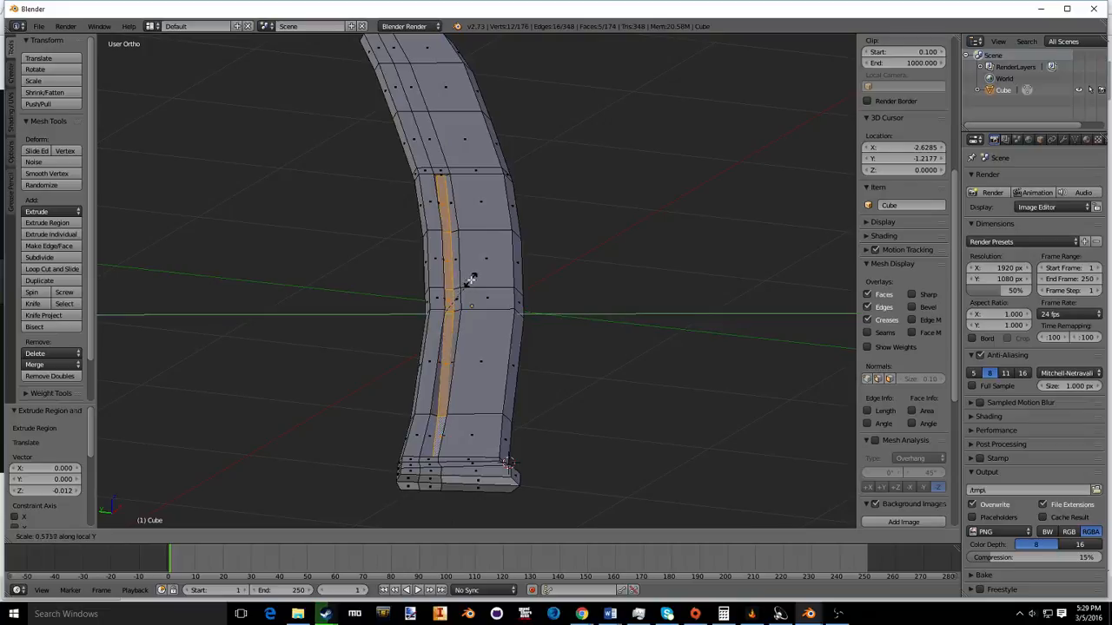
click(473, 278)
Step: Try to scale the recessed fuller faces uniformly, and inspect the recess in object mode from a lower angle
scroll(472, 300, up, 2)
mouse_move(471, 300)
middle_down()
mouse_move(489, 273)
mouse_move(470, 294)
middle_up()
key(s)
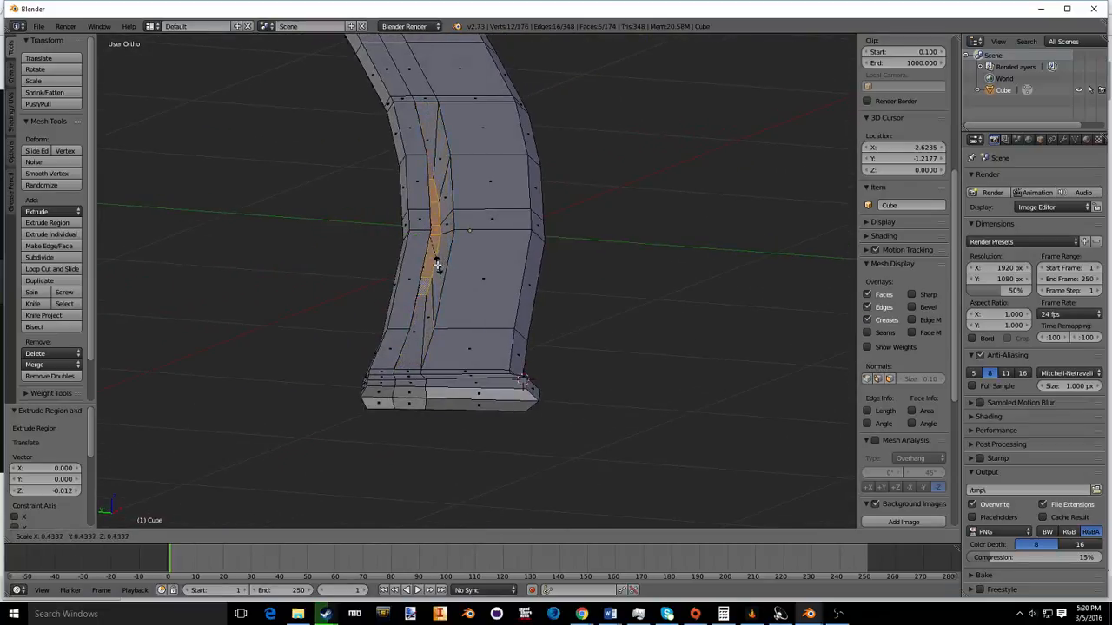
key(Escape)
key(z)
key(z)
key(Tab)
middle_drag(474, 279, 494, 218)
key(Tab)
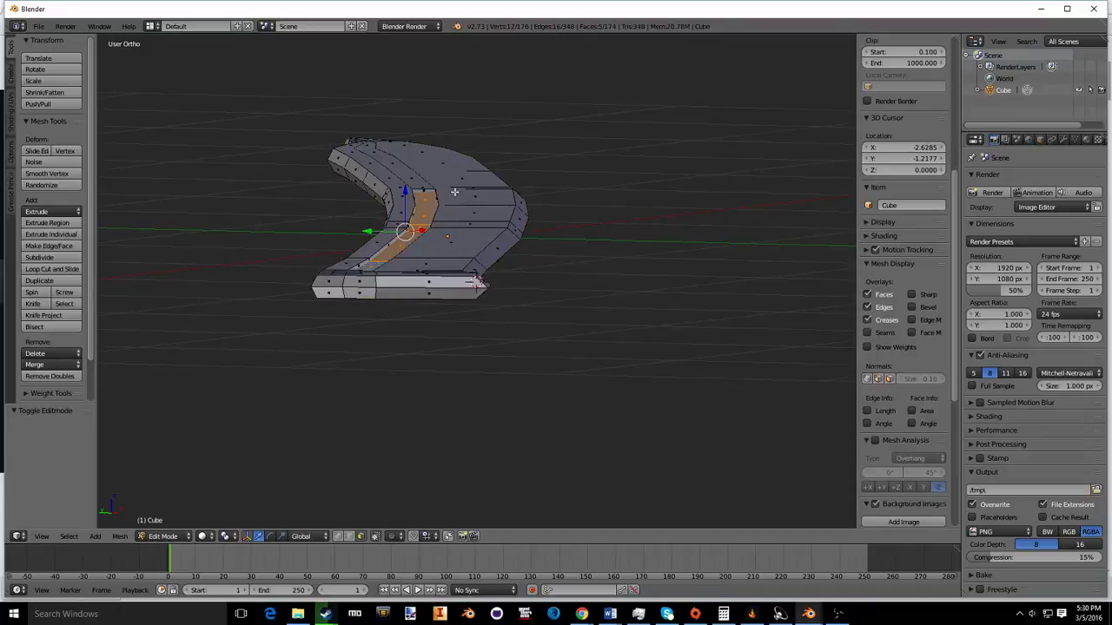
Step: Undo the fuller extrusion and add one centred loop cut lengthwise through the fuller strip
key(ctrl+z)
key(ctrl+z)
key(KP_7)
scroll(447, 199, up, 5)
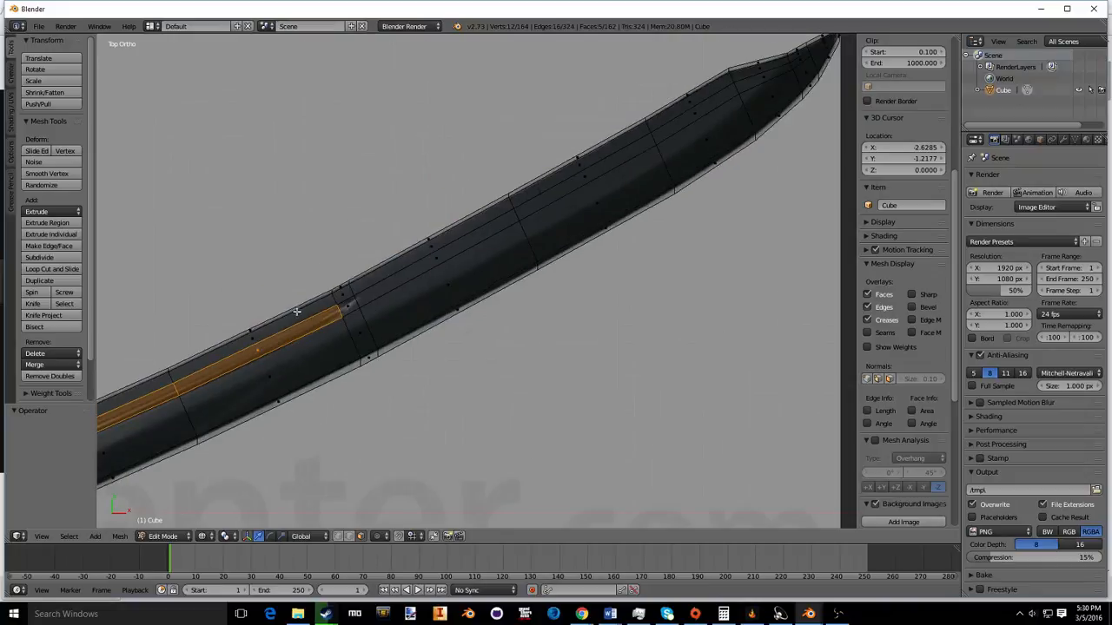
shift+middle_drag(294, 313, 559, 217)
key(ctrl+r)
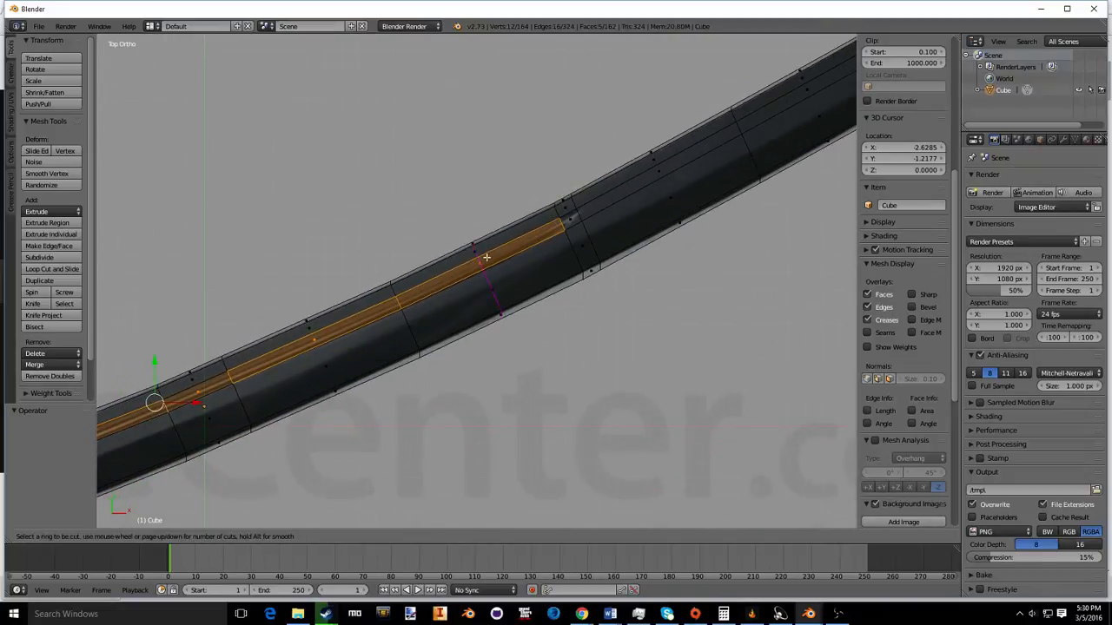
click(578, 216)
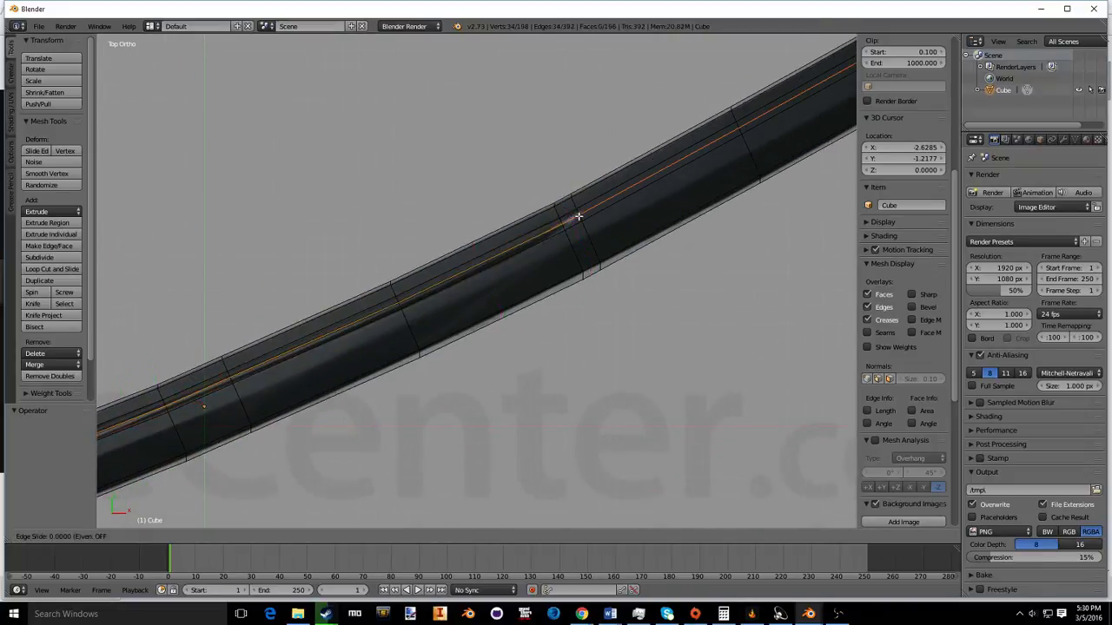
click(578, 216)
Step: Switch to face selection in solid display and select the paired fuller faces on two adjacent blade segments
click(362, 538)
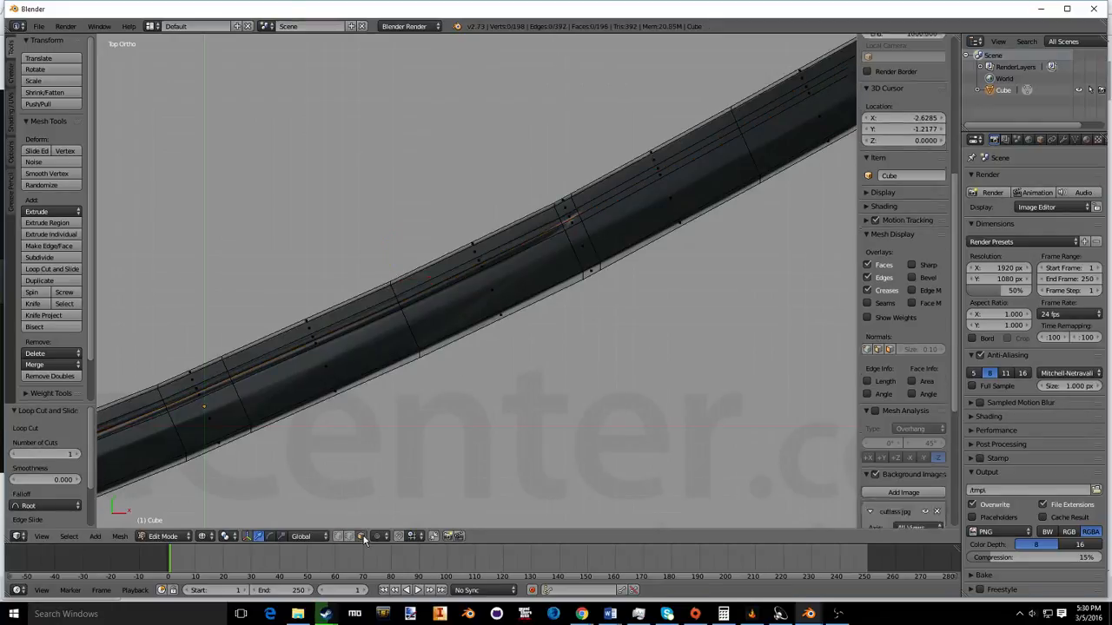
key(z)
scroll(549, 272, up, 2)
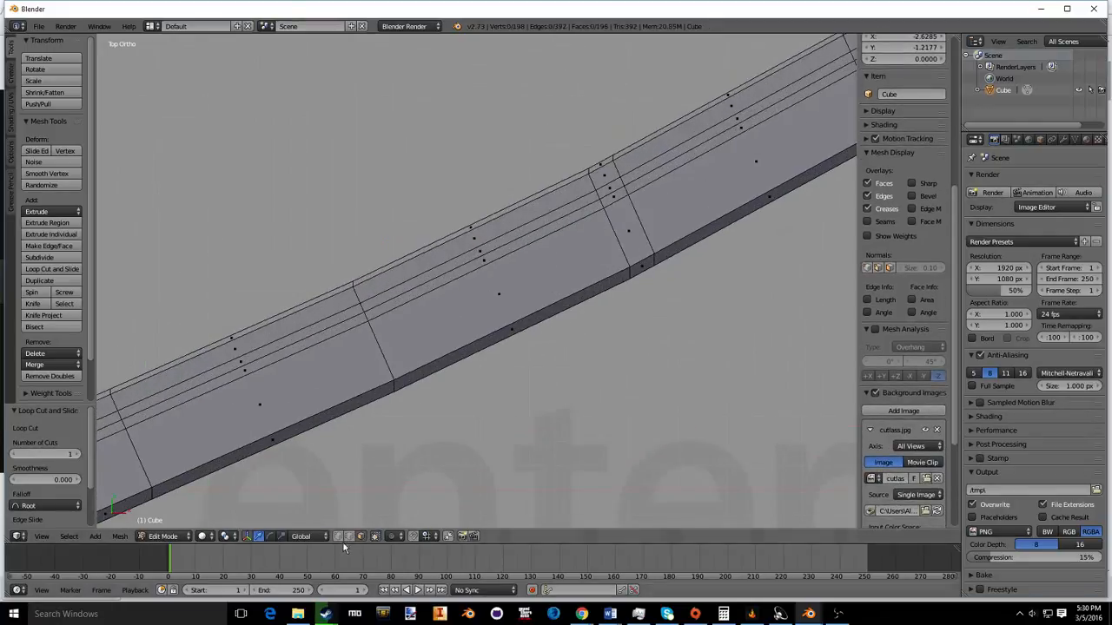
click(291, 341)
shift+click(417, 287)
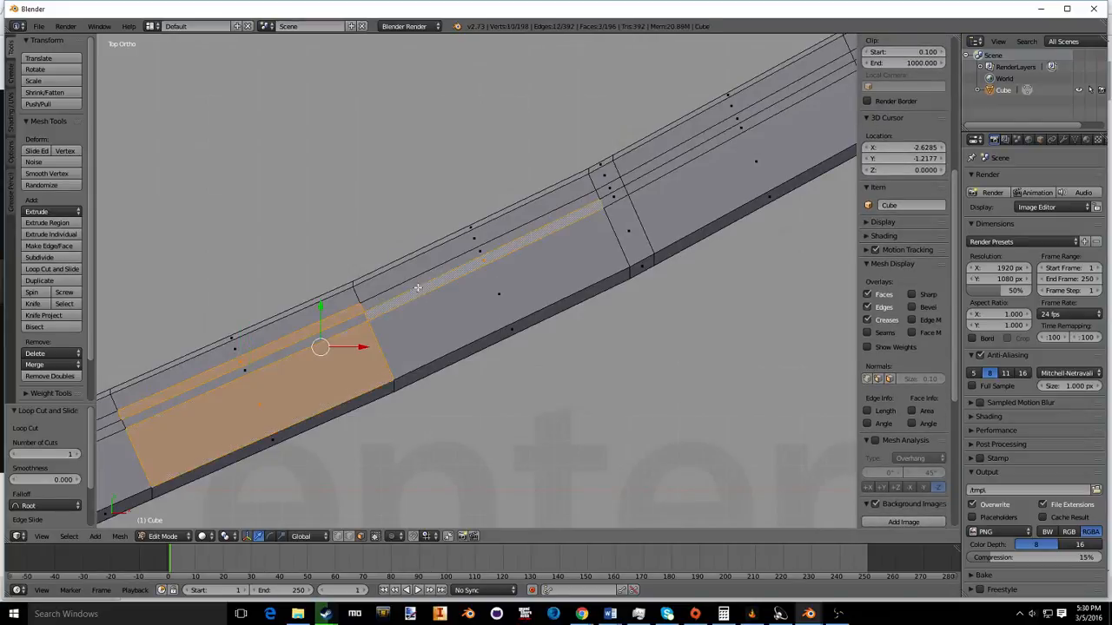
right_click(338, 329)
shift+right_click(349, 316)
shift+right_click(373, 304)
shift+right_click(382, 310)
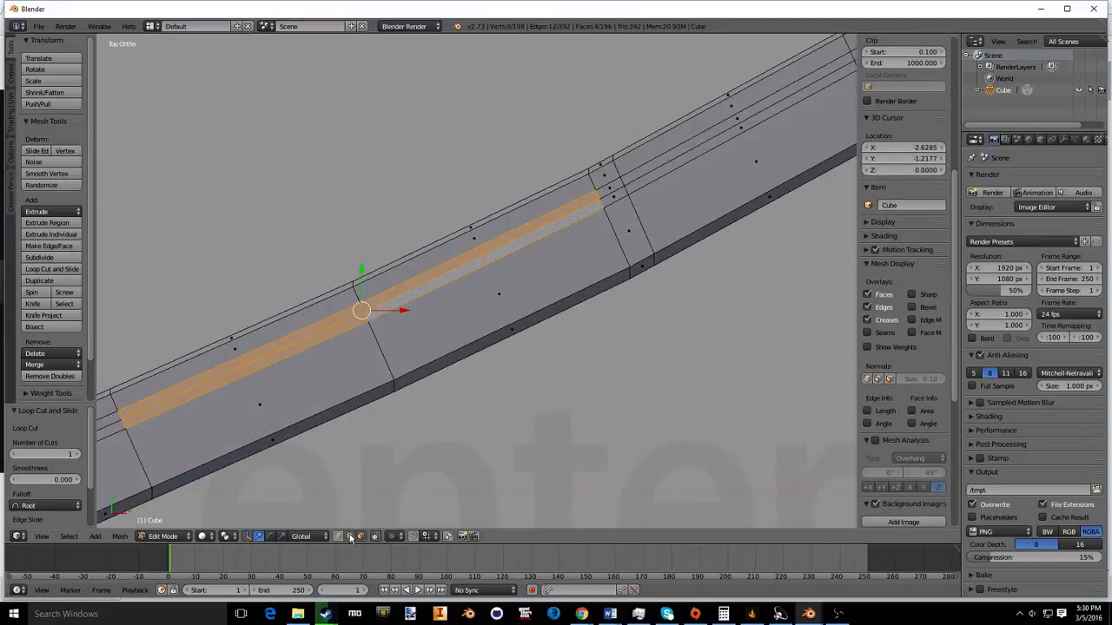
Step: Try to extend the selection to further fuller faces in both directions along the blade, and clear it
shift+right_click(616, 193)
shift+right_click(611, 188)
shift+middle_drag(376, 288, 711, 160)
shift+right_click(399, 324)
shift+right_click(400, 307)
shift+right_click(401, 305)
shift+right_click(397, 314)
key(a)
scroll(402, 312, down, 2)
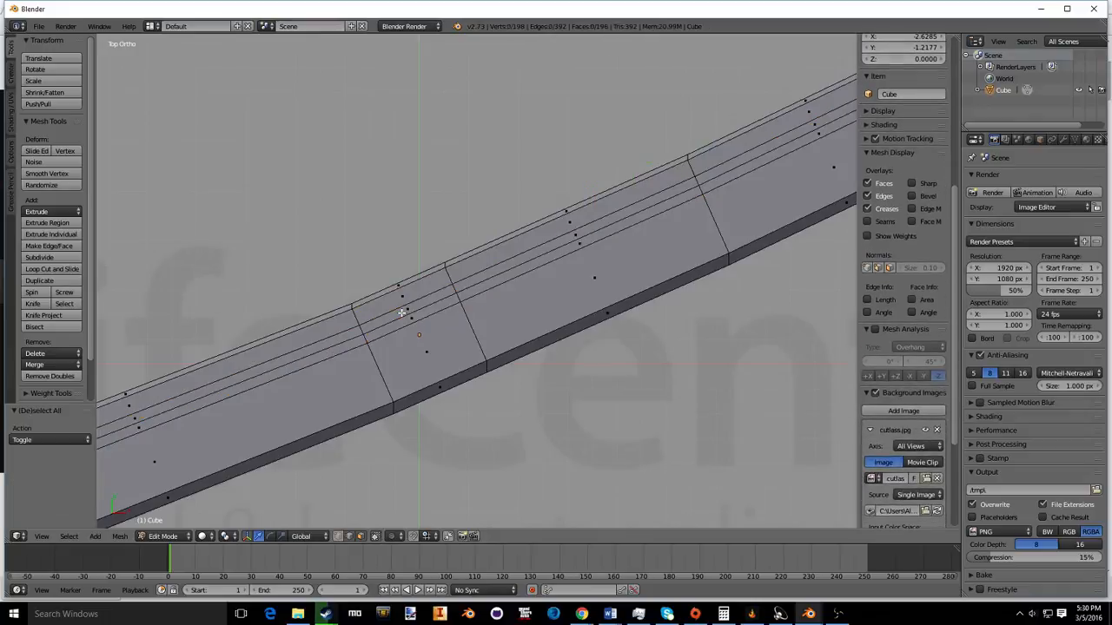
alt+right_click(301, 361)
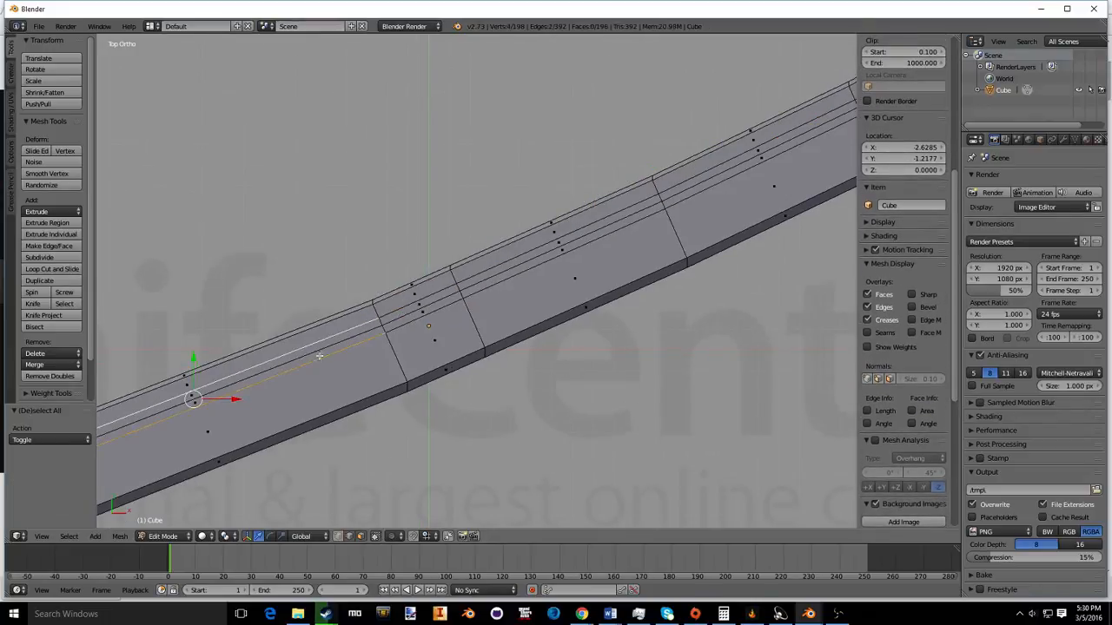
click(358, 536)
right_click(434, 301)
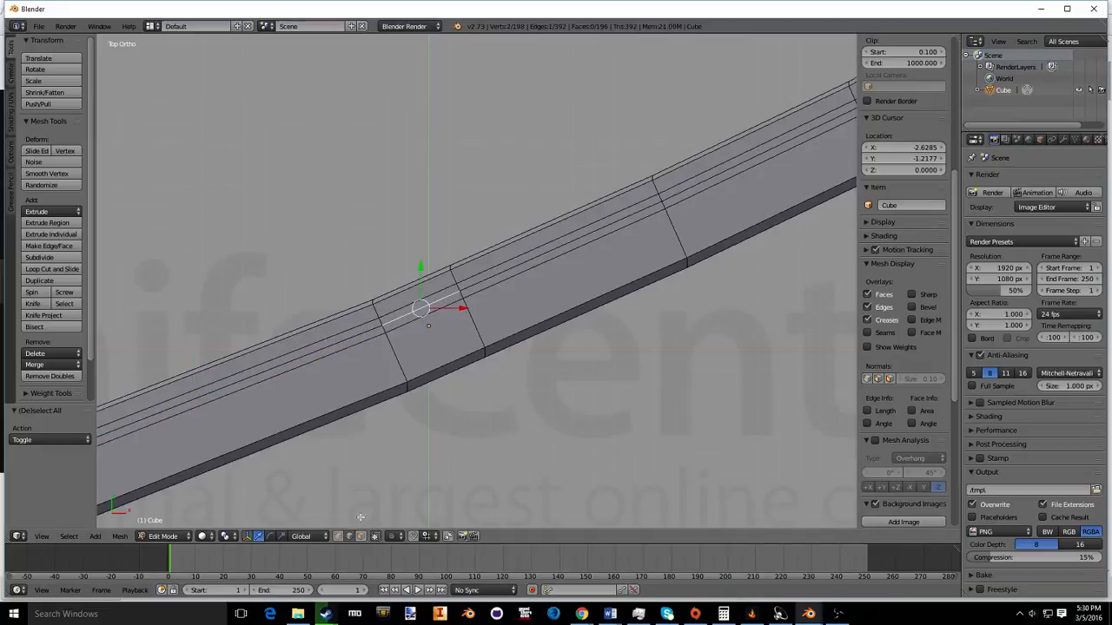
key(a)
scroll(326, 377, down, 3)
Step: Select five consecutive faces of one narrow fuller strip as a shortest path towards the blade's tip
alt+right_click(277, 365)
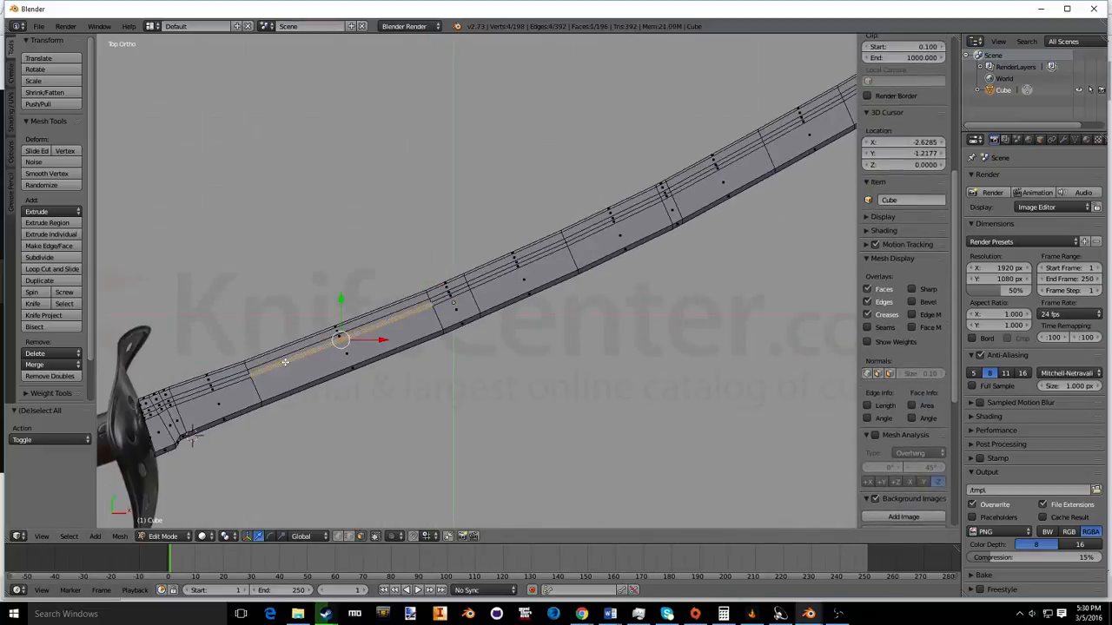
ctrl+right_click(665, 195)
middle_drag(501, 301, 495, 262)
scroll(495, 261, up, 4)
middle_drag(490, 241, 539, 176)
scroll(526, 203, down, 4)
Step: Extrude the selected fuller faces inward by about 0.021 and scale them to about 0.78 along local X
key(e)
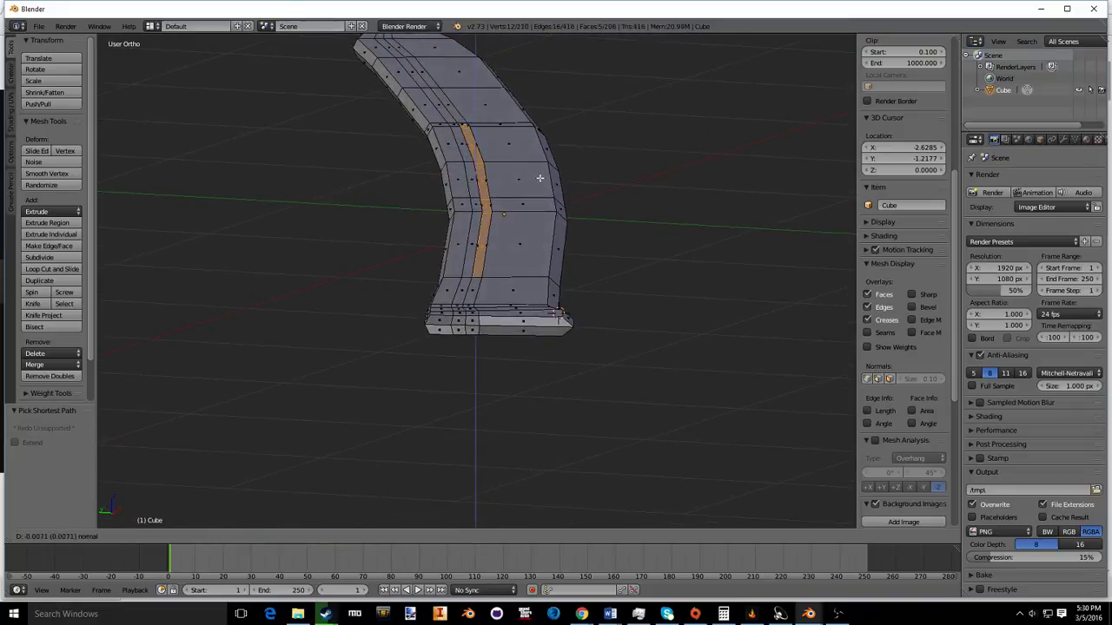
click(540, 181)
key(s)
key(x)
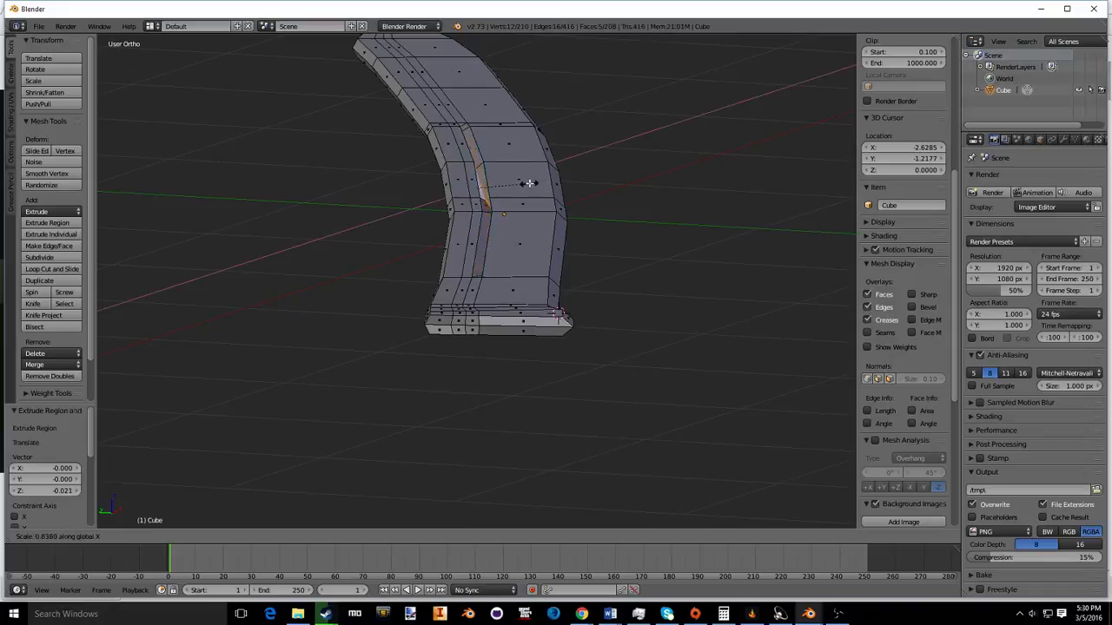
key(x)
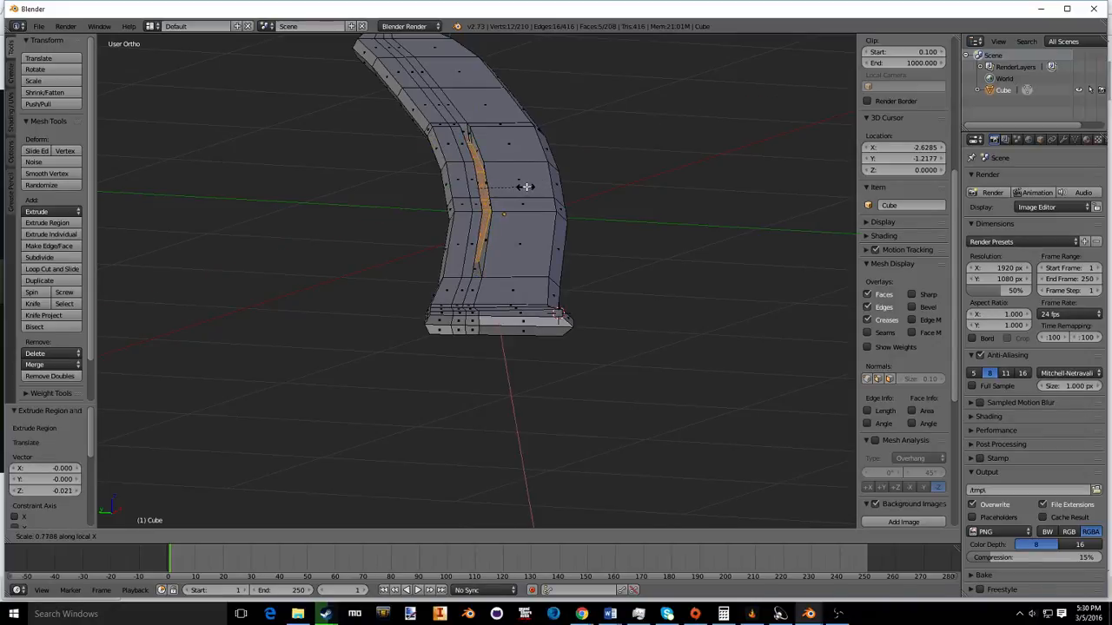
click(527, 186)
Step: Examine the blade and its fuller area in object mode and edit mode from several angles
key(Tab)
middle_drag(527, 185, 533, 247)
key(Tab)
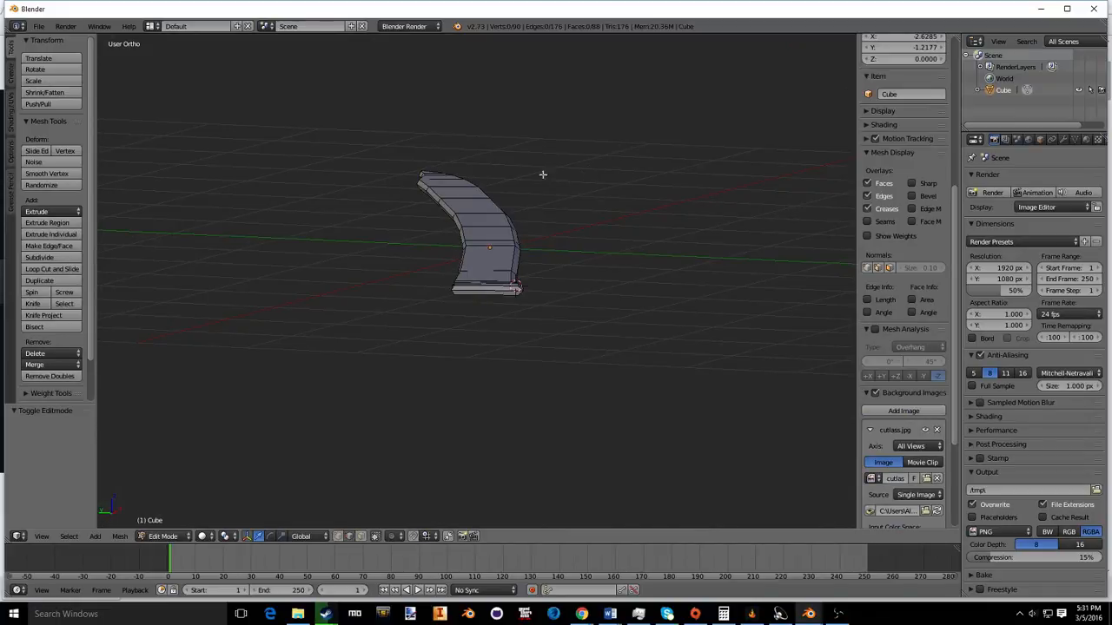
middle_drag(545, 165, 565, 139)
middle_drag(543, 180, 362, 232)
Step: Return to object mode in the top view, deselect the blade and snap the 3D cursor to the scene's center
key(Tab)
key(KP_7)
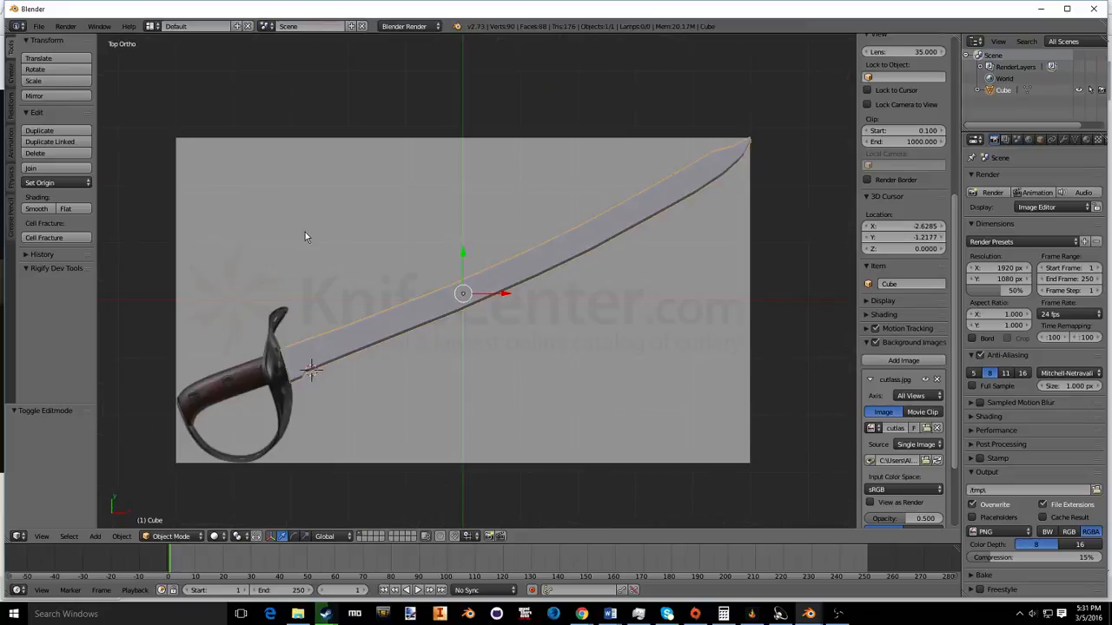
key(a)
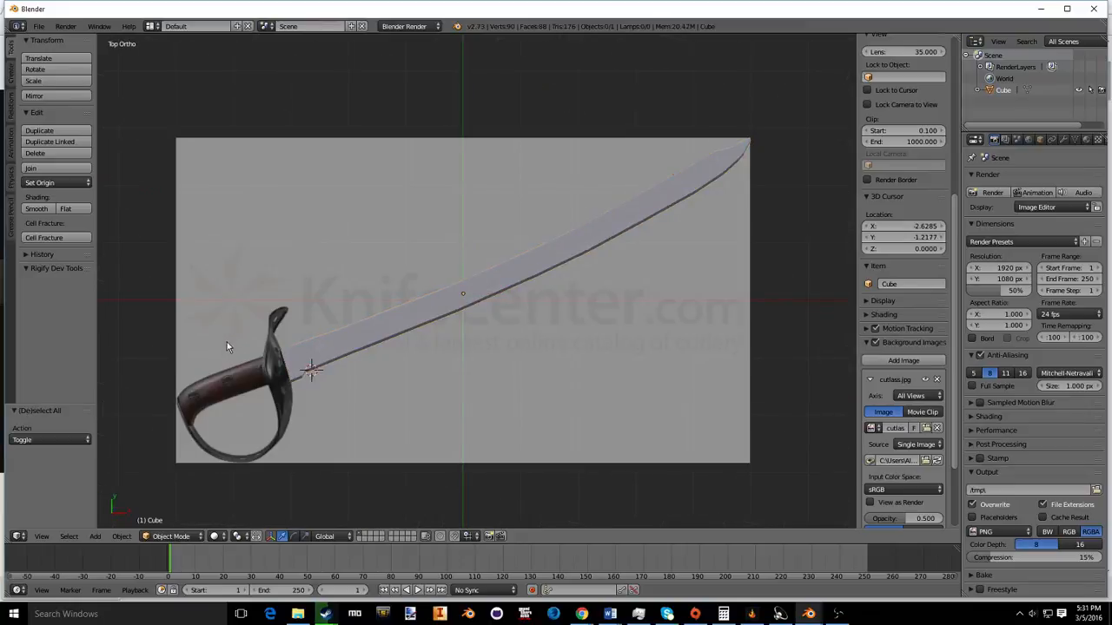
shift+middle_drag(226, 347, 350, 281)
key(shift+a)
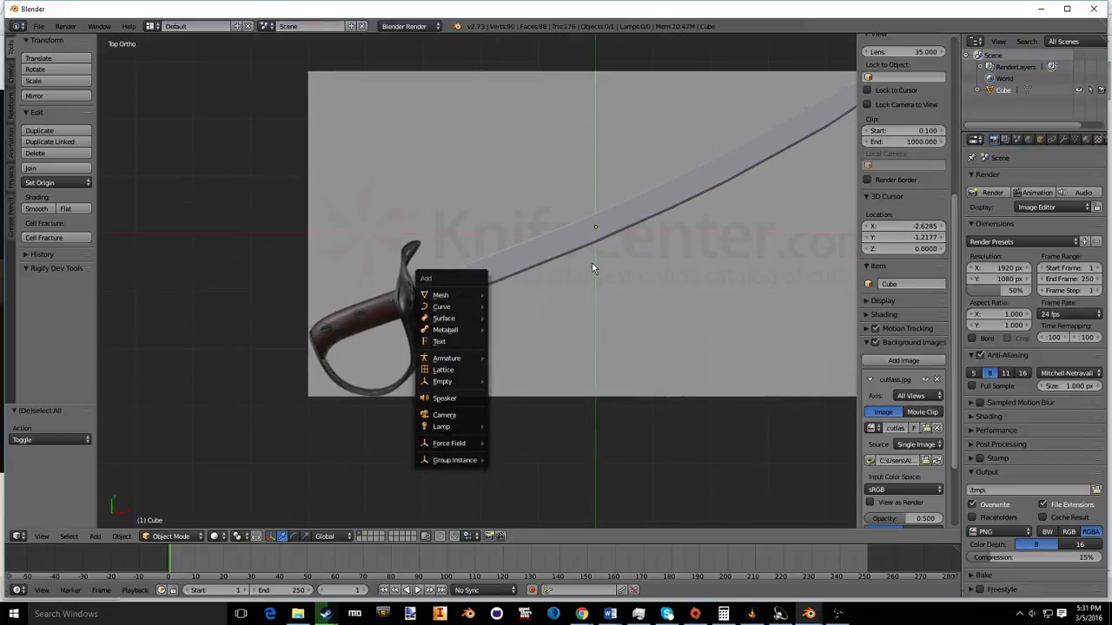
key(Escape)
key(shift+s)
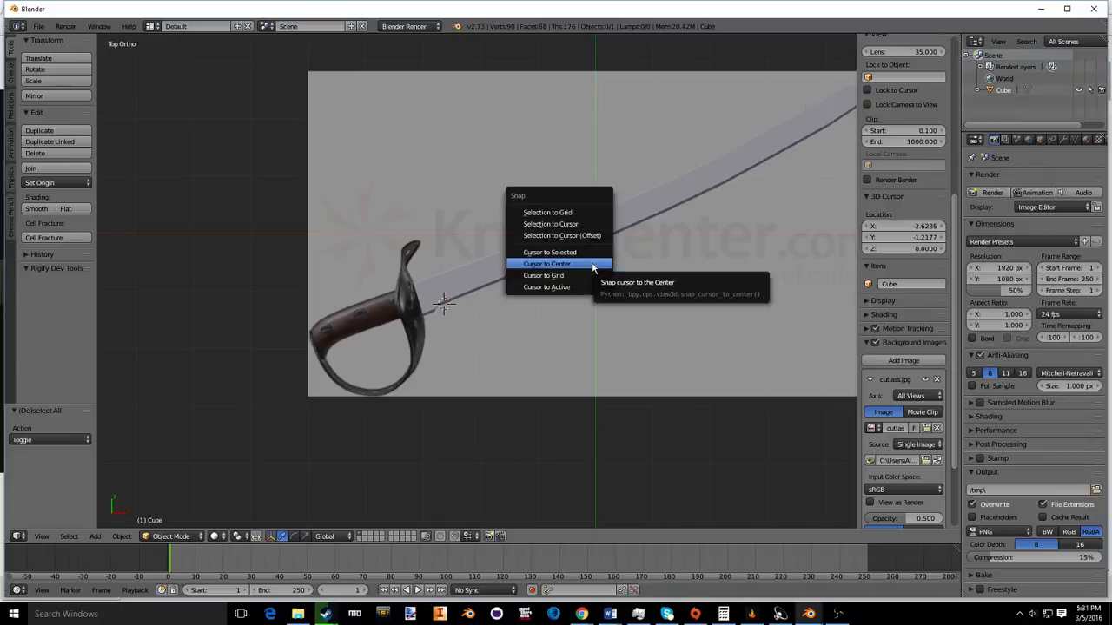
click(593, 265)
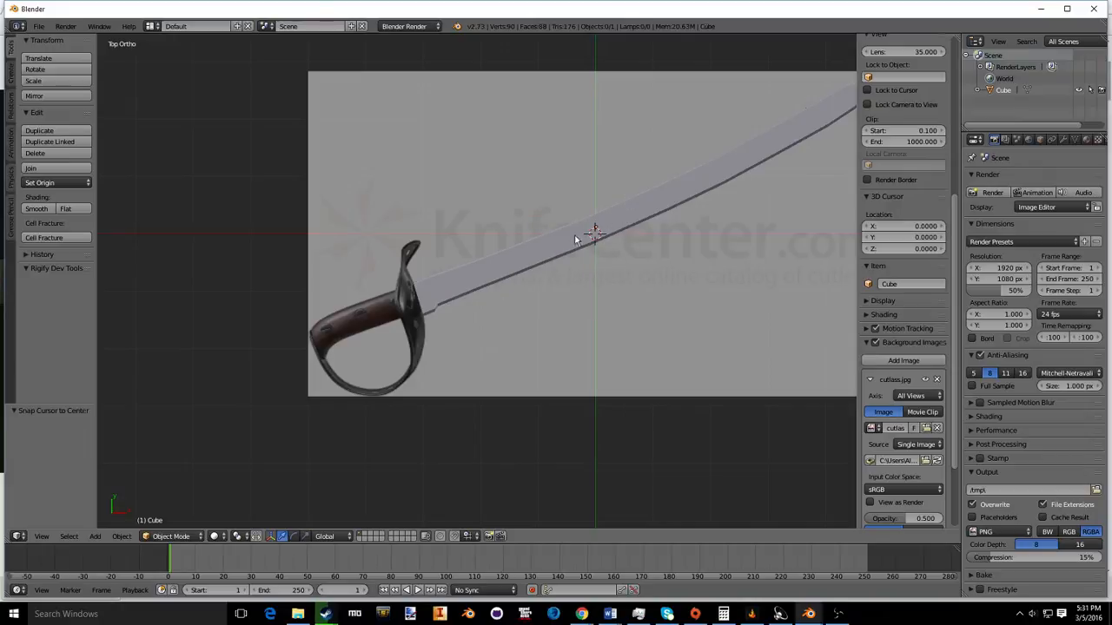
Step: Add a UV sphere at the 3D cursor, and delete it
key(shift+a)
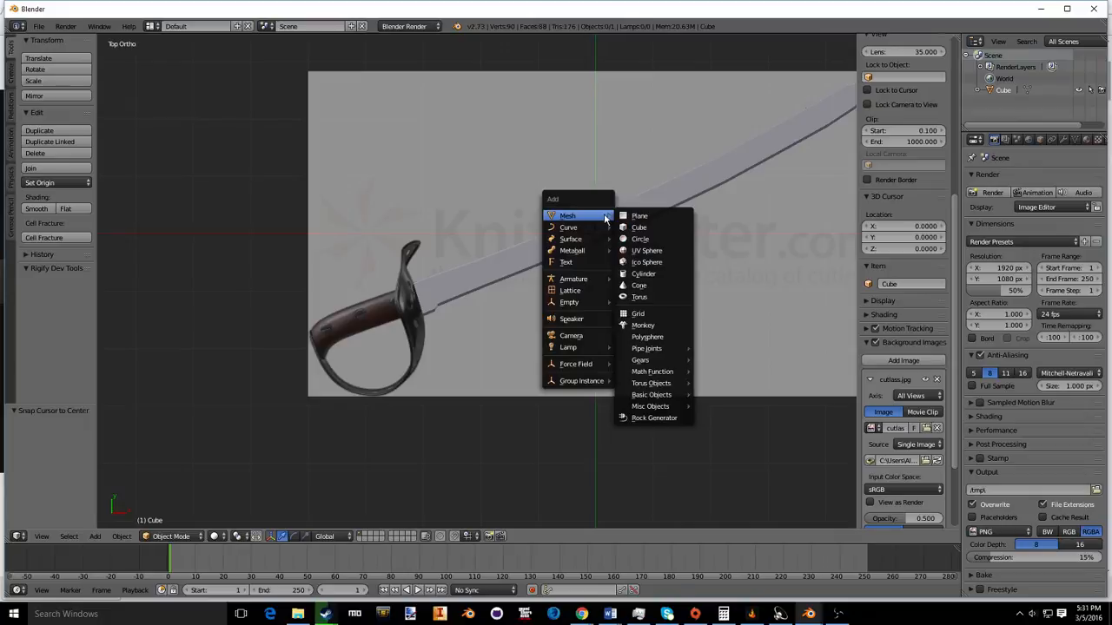
click(645, 251)
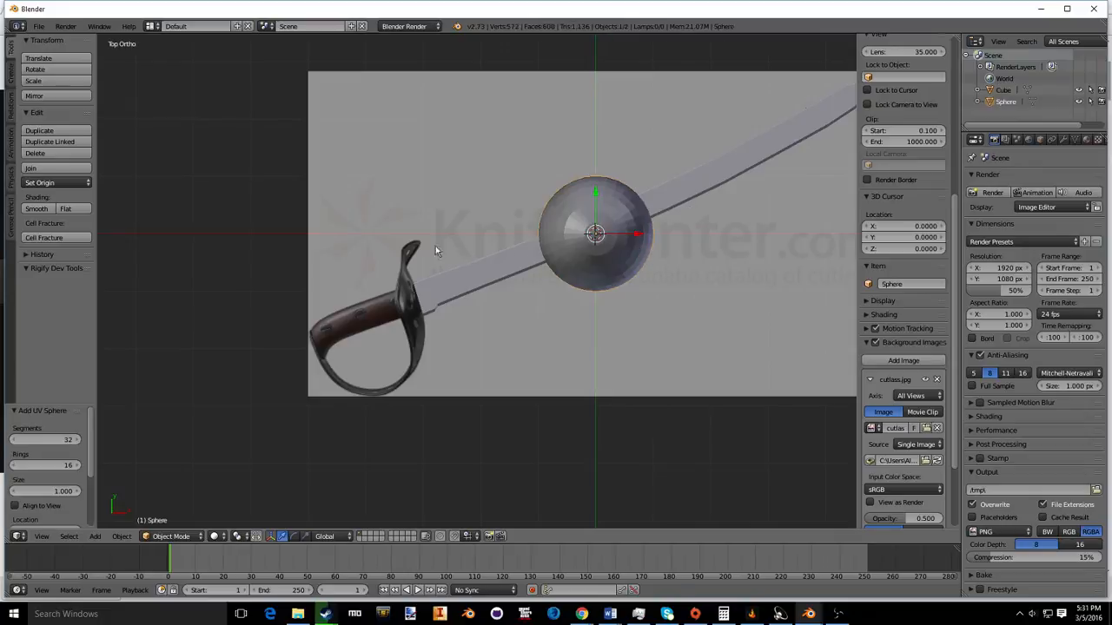
key(x)
click(518, 244)
Step: Add a cylinder mesh at the scene's center and rotate it 90° about the global Y axis
key(shift+a)
mouse_move(518, 241)
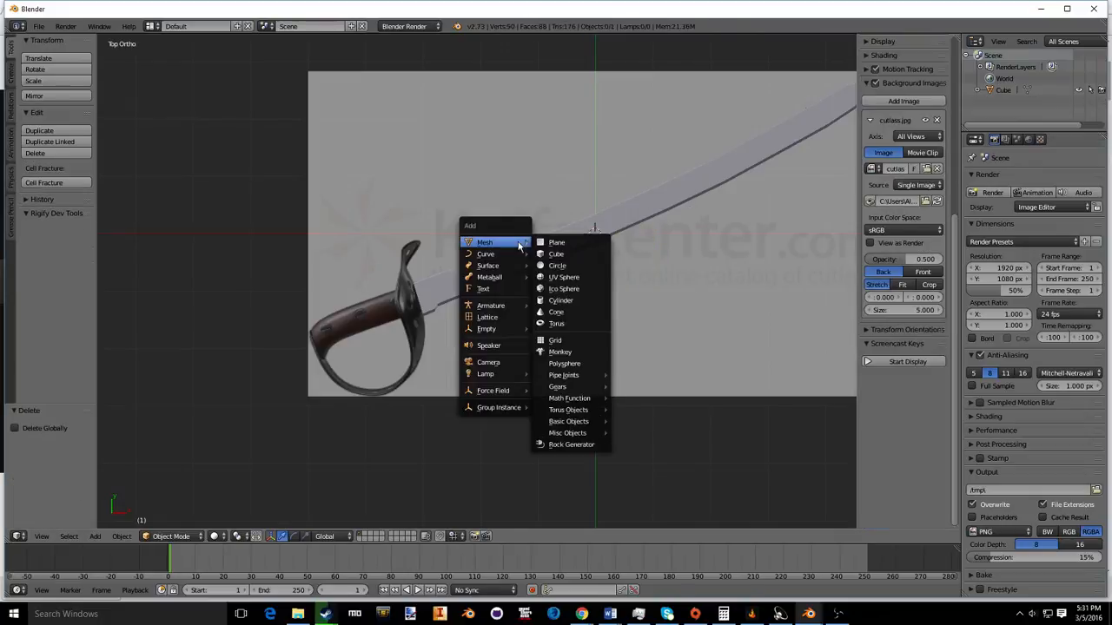
click(564, 300)
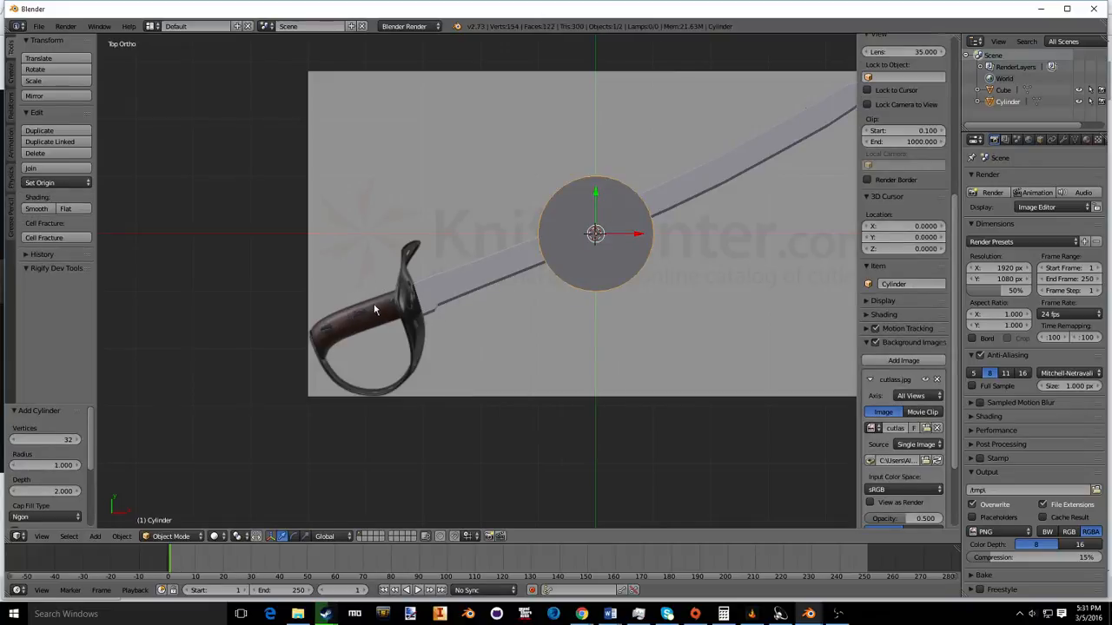
key(r)
key(x)
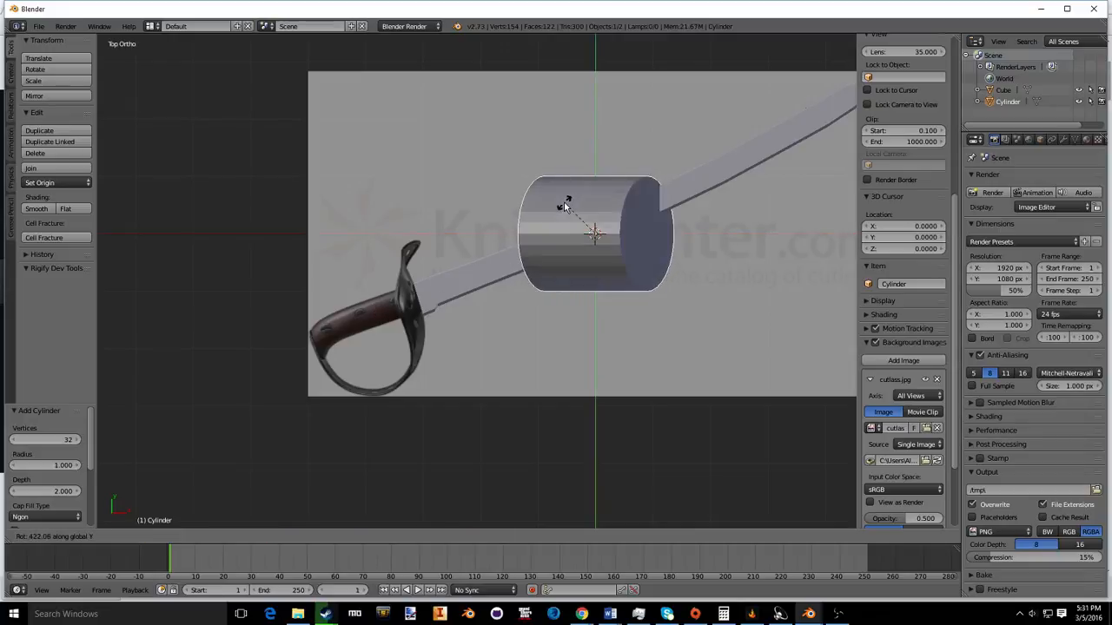
text(90)
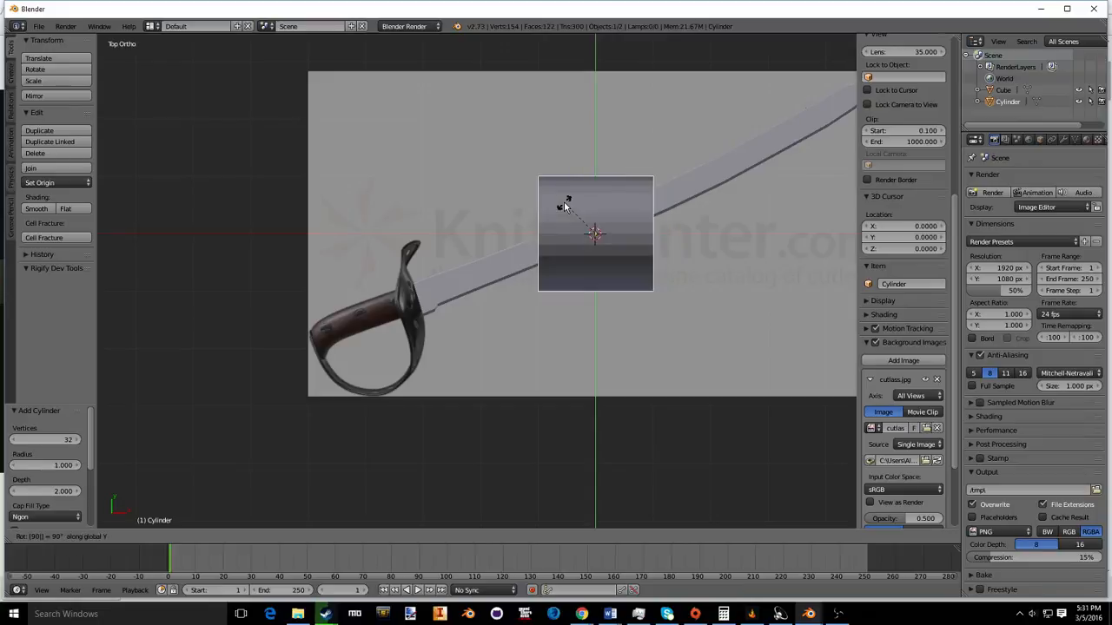
key(Return)
Step: Rotate the cylinder about 25° around global Z, scale it to about 0.565 and move it onto the reference grip
key(r)
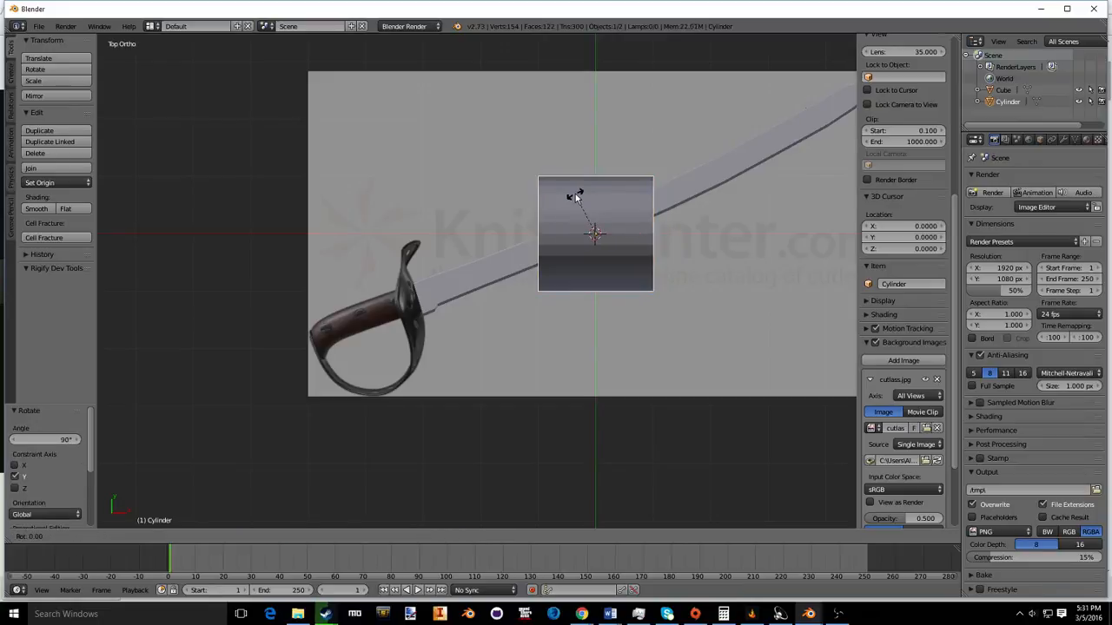
key(Escape)
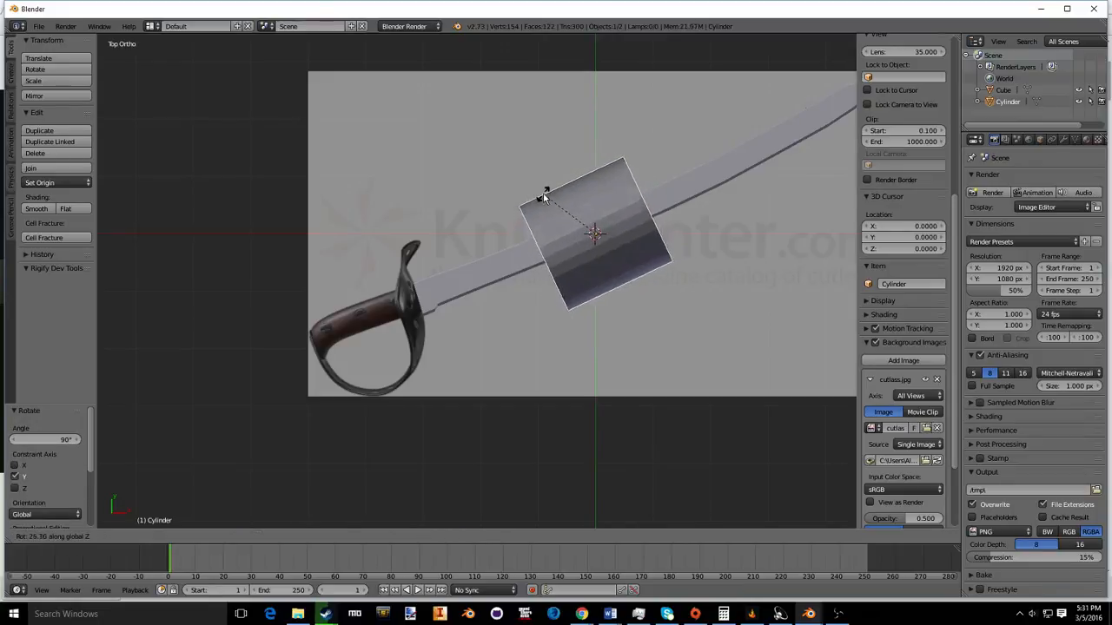
key(s)
click(608, 230)
key(g)
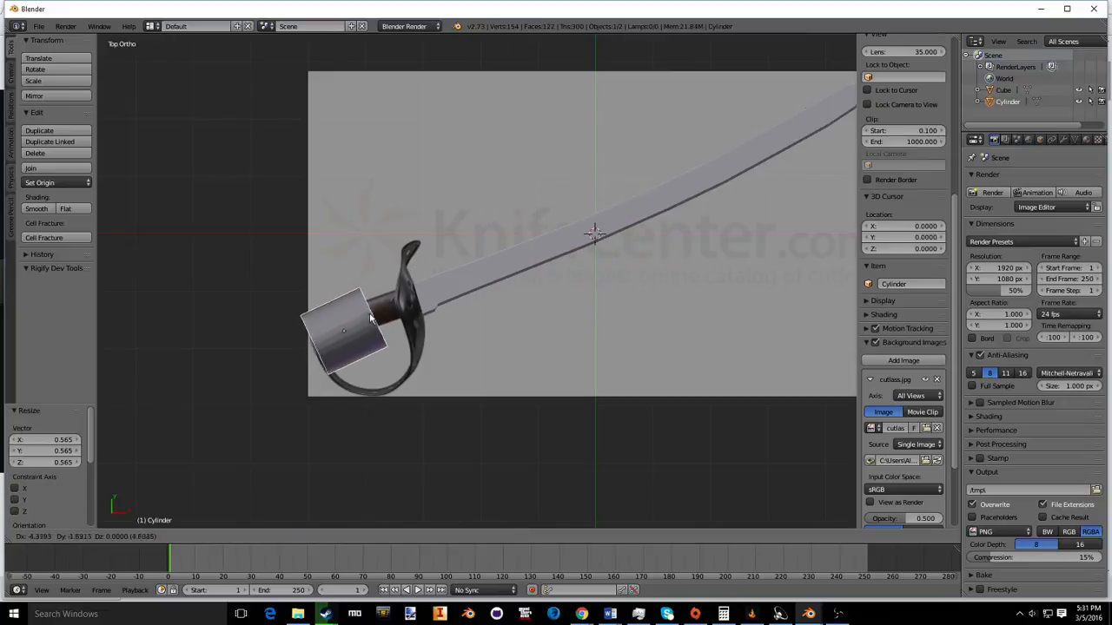
click(375, 314)
Step: Shrink the cylinder to the grip's thickness, rotate it about 5.3° and center it on the middle of the reference grip
scroll(371, 300, up, 4)
shift+middle_drag(372, 291, 660, 208)
key(s)
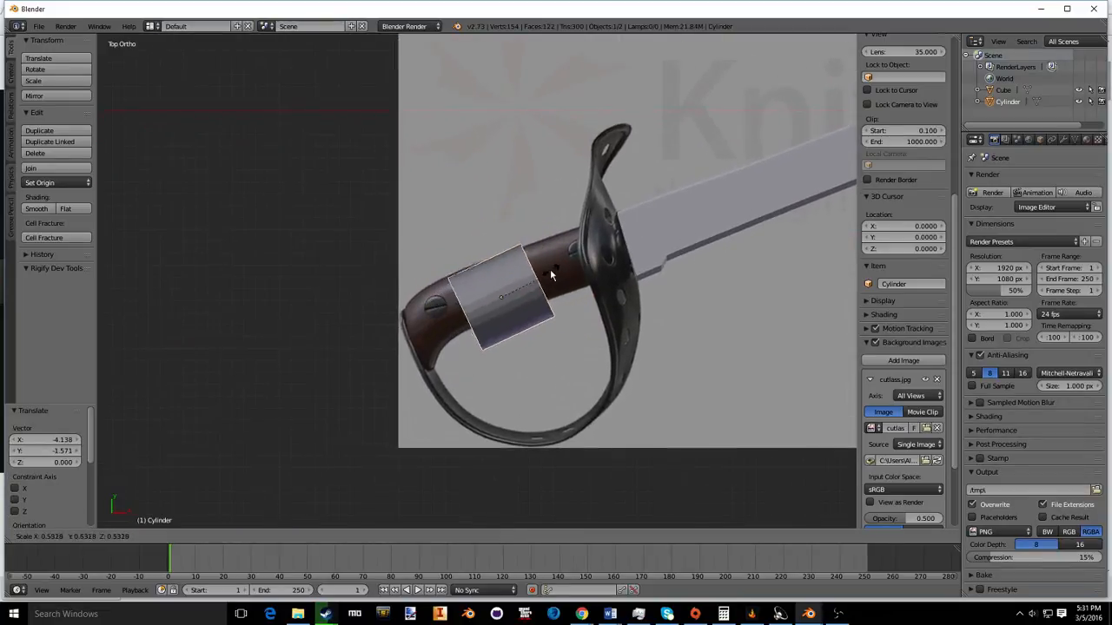
click(546, 277)
key(r)
key(Escape)
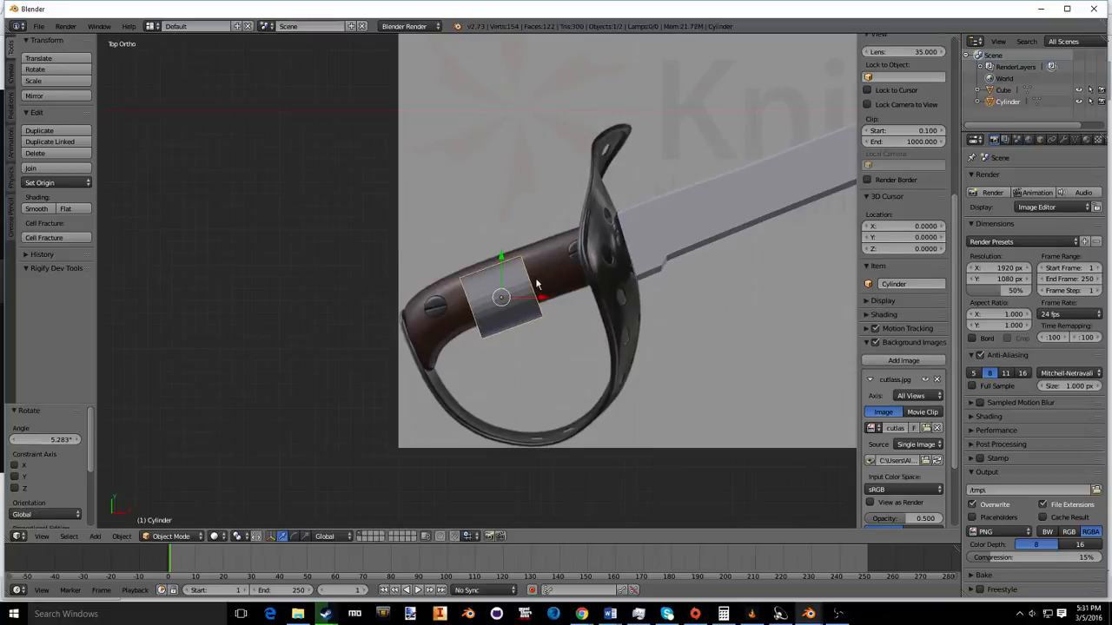
key(g)
click(539, 274)
key(s)
click(531, 275)
key(g)
click(520, 249)
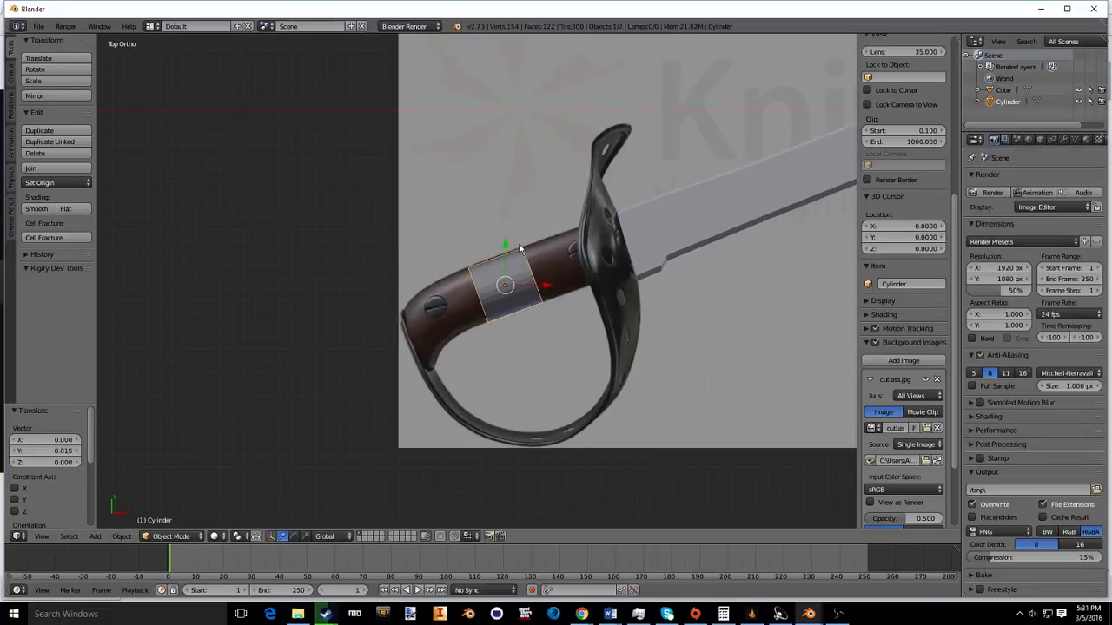
Step: Stretch the cylinder to about 4.34 along its local Z axis and align its angle and position with the reference grip
key(s)
key(z)
right_click(518, 242)
key(s)
key(z)
key(z)
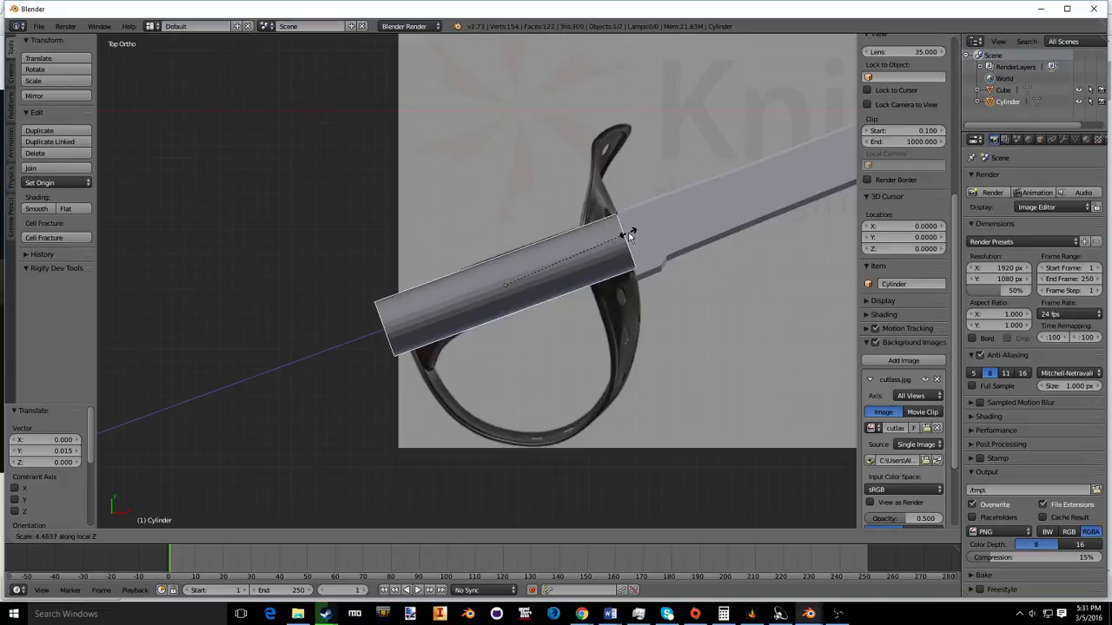
click(623, 234)
scroll(633, 232, up, 1)
key(r)
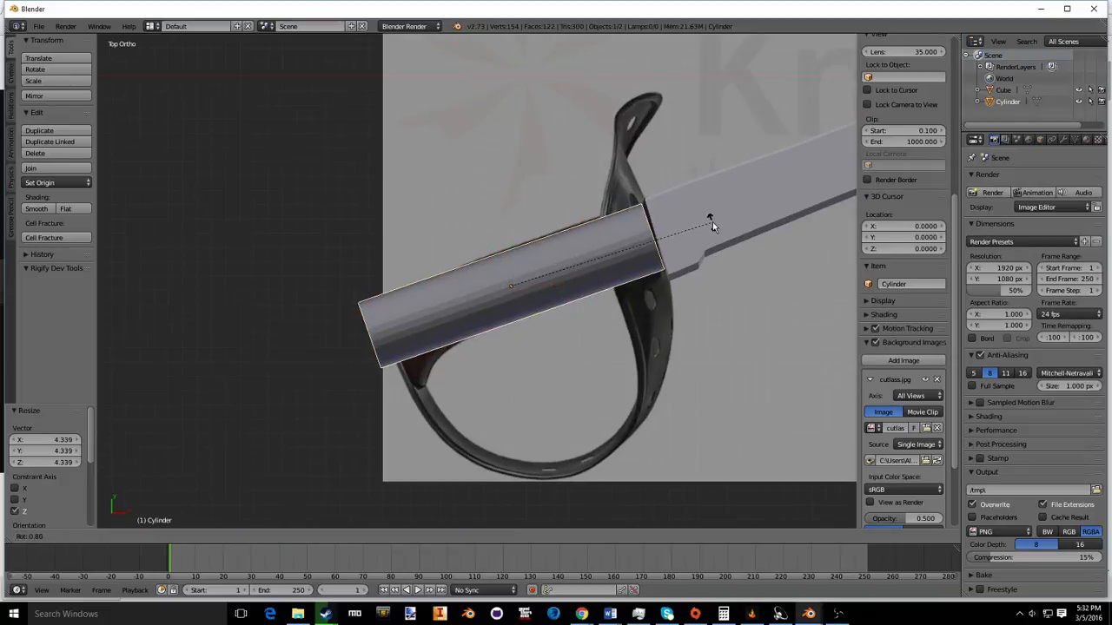
click(717, 223)
drag(542, 283, 512, 244)
drag(540, 283, 526, 284)
Step: Flatten the grip cylinder by scaling it to about 0.64 along the global Z axis
middle_drag(527, 283, 548, 238)
key(KP_5)
mouse_move(424, 203)
middle_down()
mouse_move(548, 182)
mouse_move(399, 191)
mouse_move(392, 231)
mouse_move(413, 220)
middle_up()
key(s)
key(z)
click(454, 233)
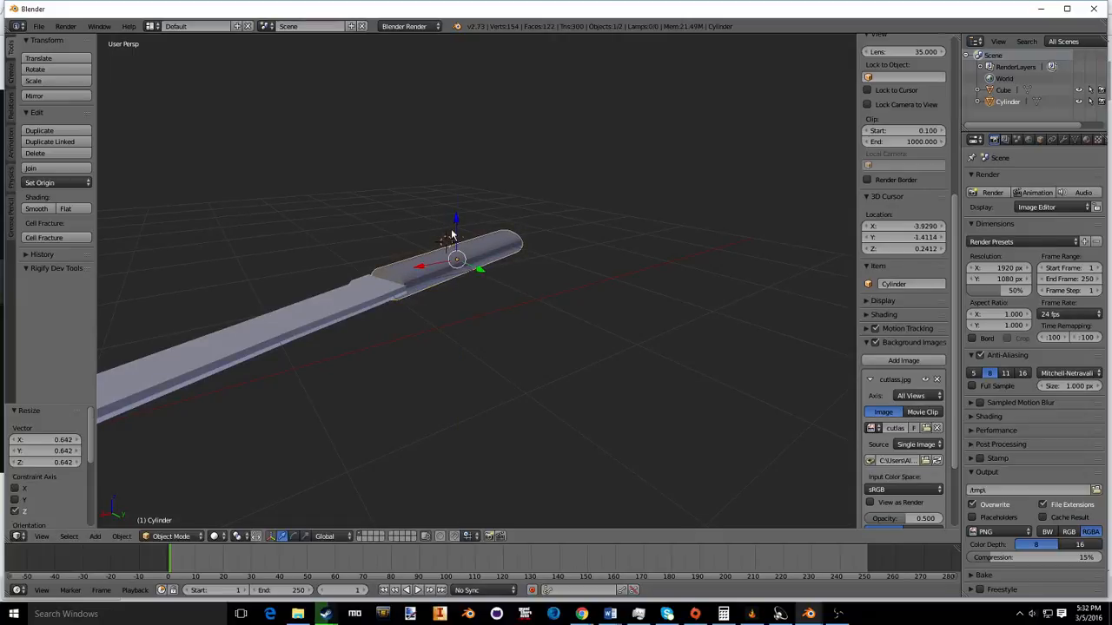
Step: Examine the flattened grip and its junction with the blade from several angles, including the front view
key(Tab)
middle_drag(522, 199, 433, 222)
key(Tab)
mouse_move(591, 181)
middle_down()
mouse_move(523, 209)
mouse_move(390, 186)
mouse_move(591, 162)
middle_up()
scroll(454, 240, up, 4)
scroll(524, 184, down, 5)
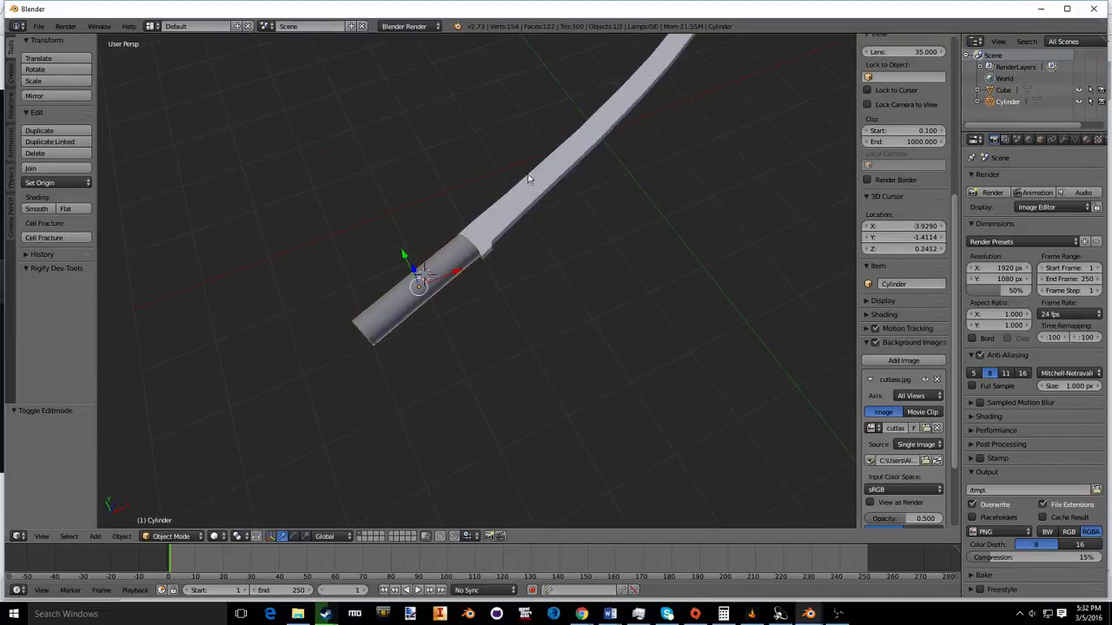
scroll(521, 228, up, 6)
middle_drag(461, 203, 467, 155)
key(Tab)
key(Tab)
key(KP_1)
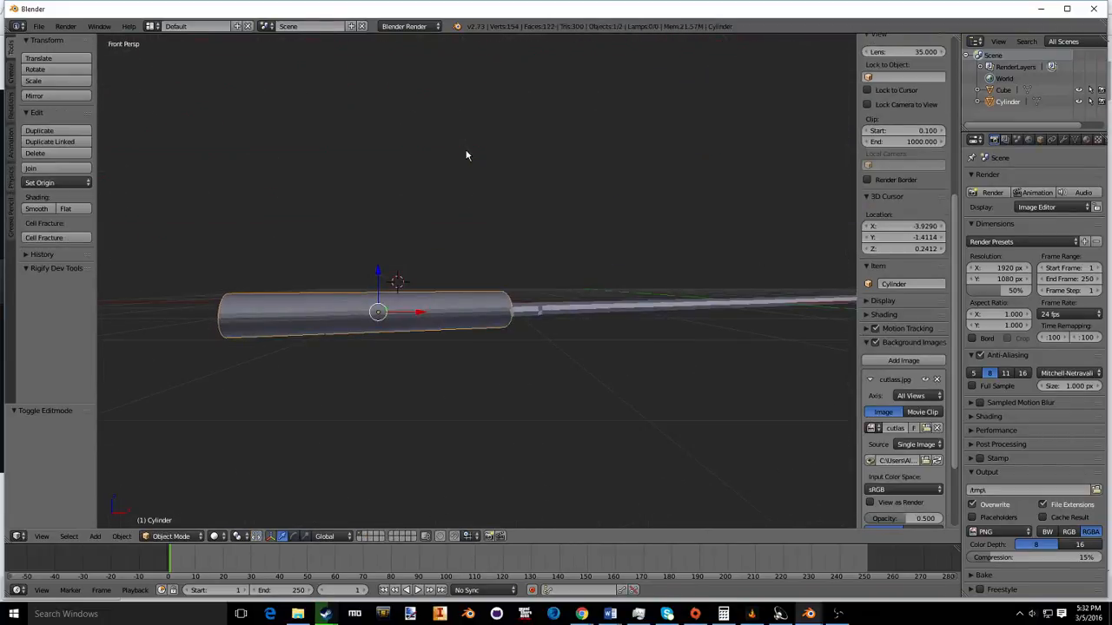
Step: In the top orthographic wireframe view, add nine evenly spaced loop cuts across the grip cylinder in edit mode
key(KP_7)
key(KP_5)
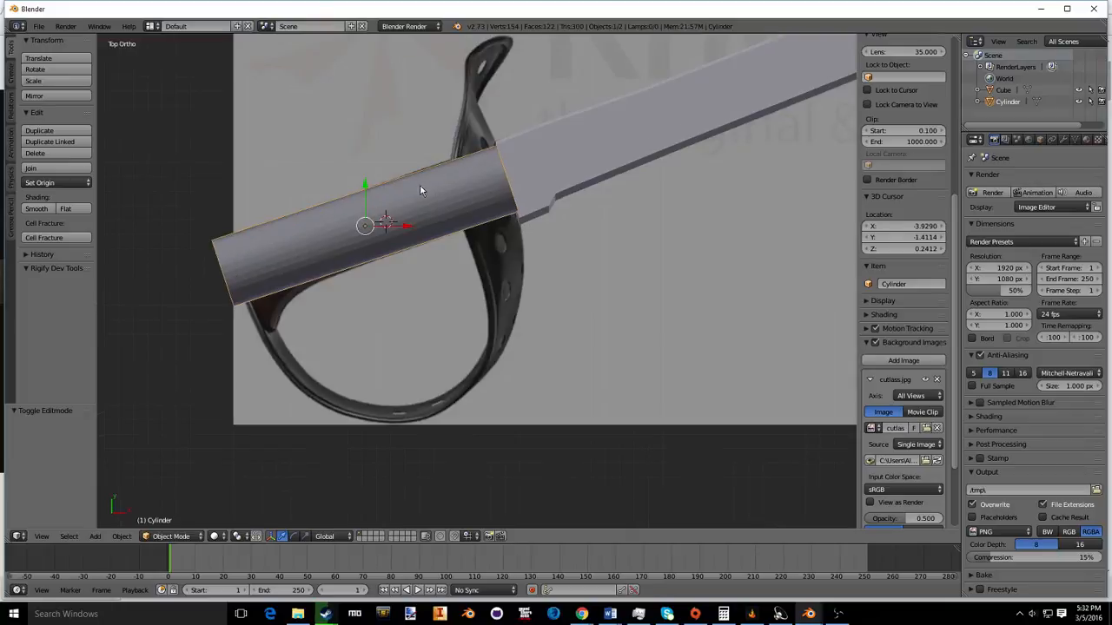
key(z)
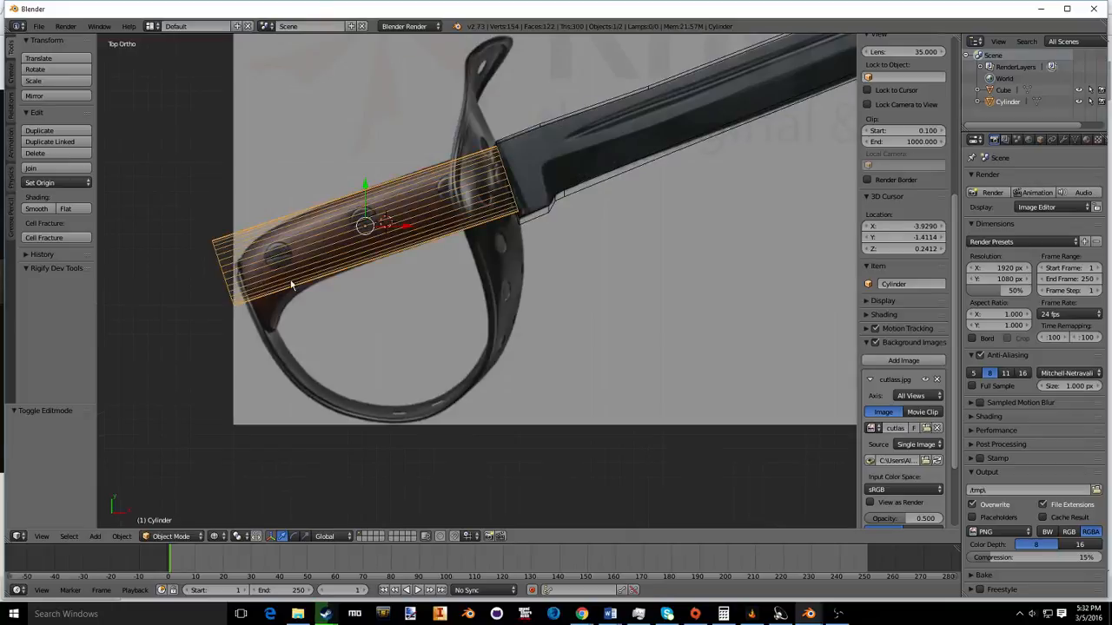
key(a)
key(a)
key(a)
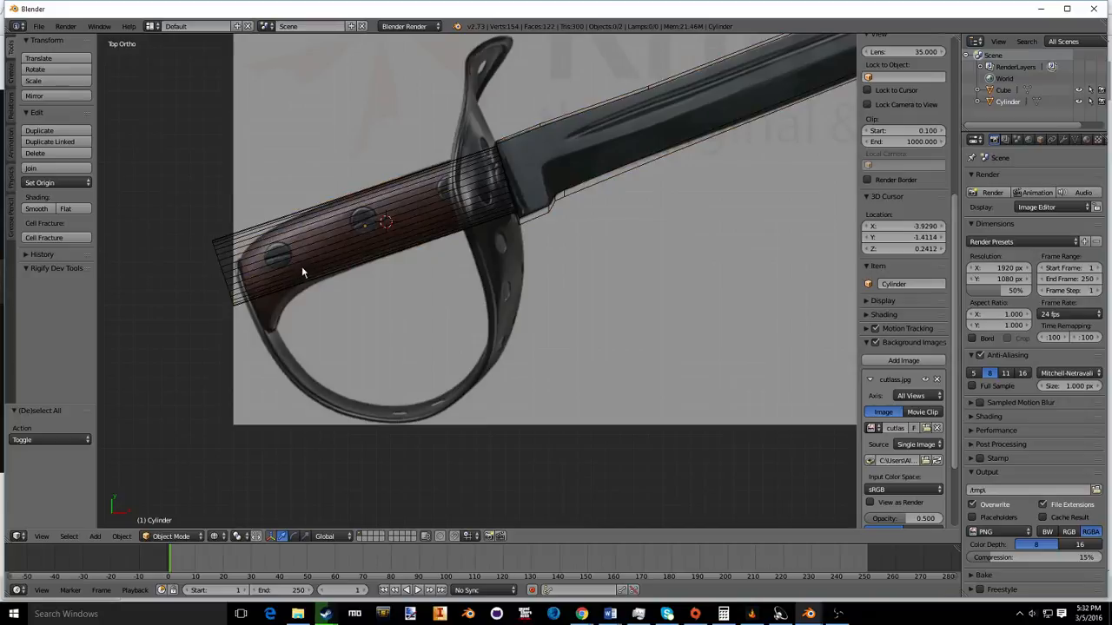
key(Tab)
key(ctrl+r)
scroll(274, 235, up, 8)
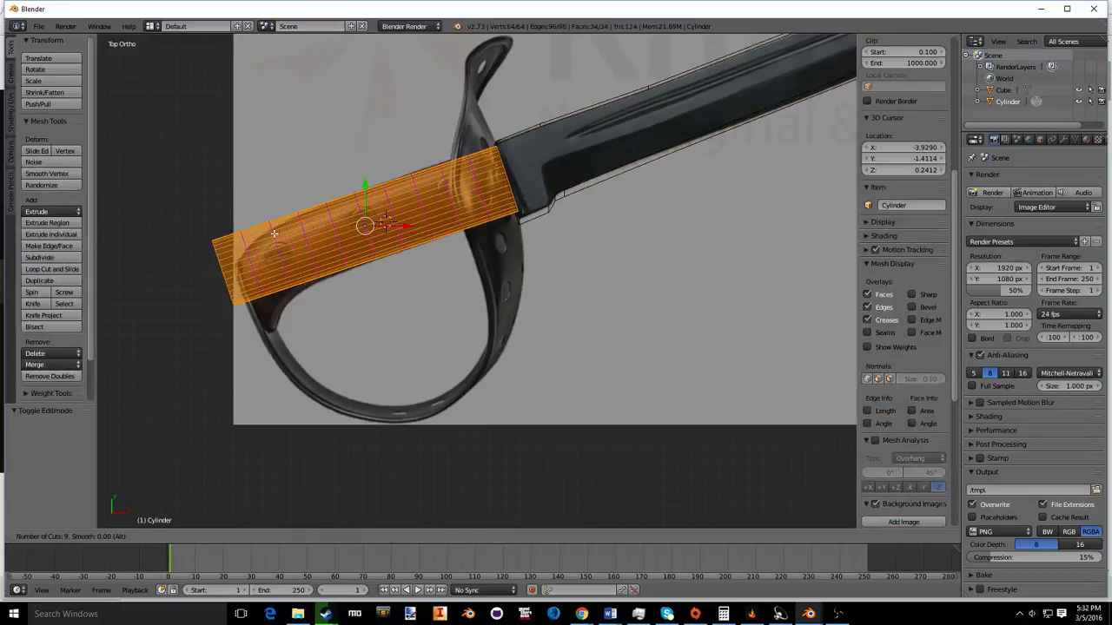
click(274, 234)
right_click(274, 235)
Step: Select the three edge rings at the grip's pommel end and move them about 0.066 in X and -0.042 in Y
scroll(257, 233, up, 5)
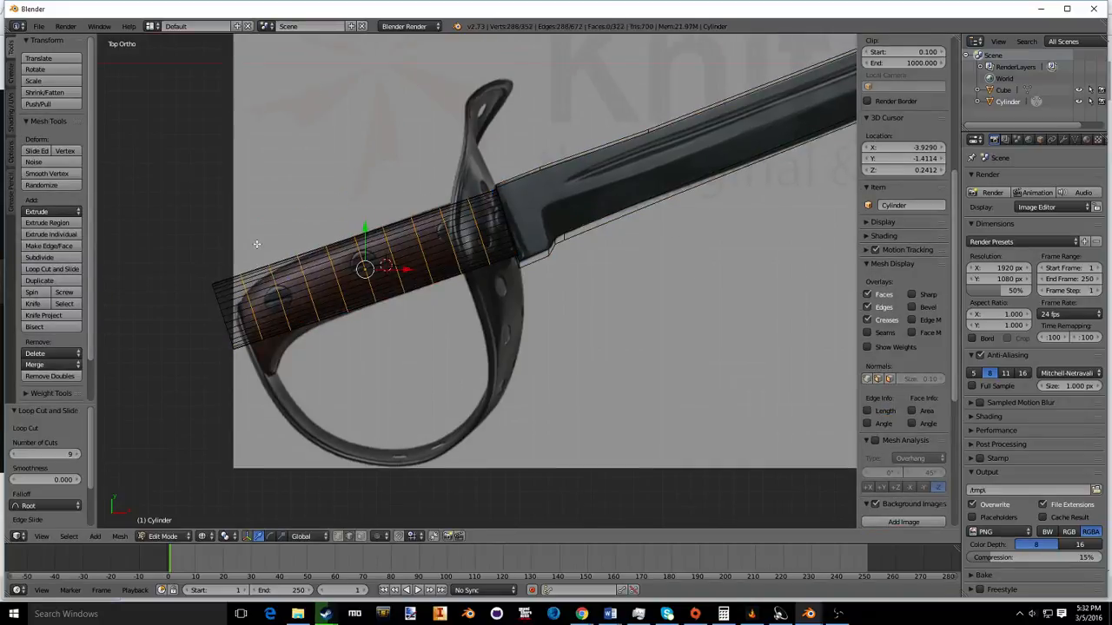
key(a)
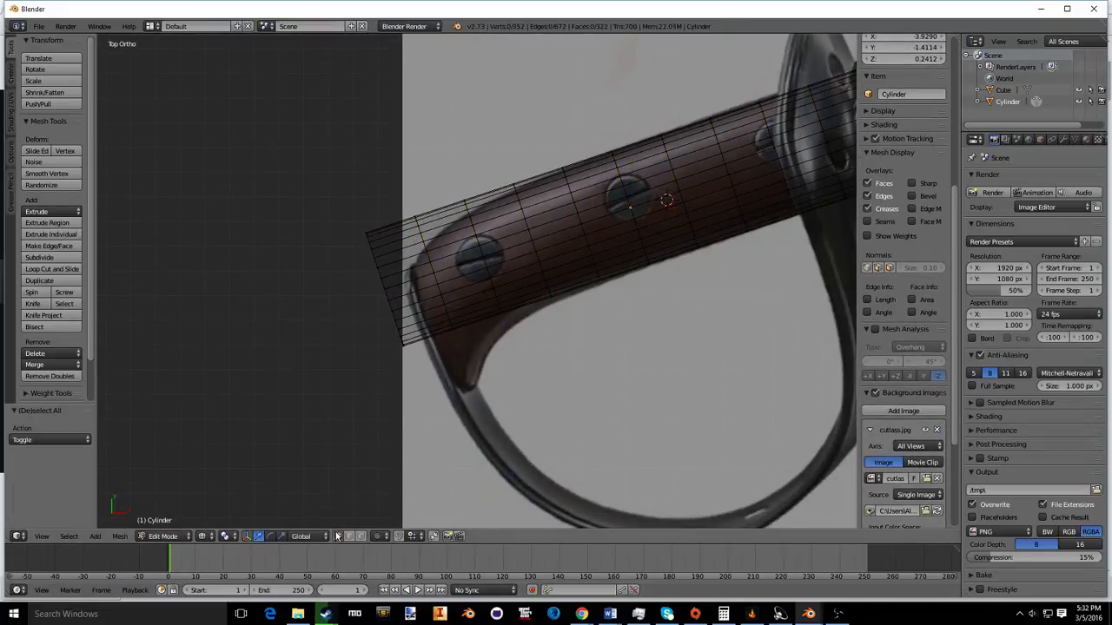
key(b)
drag(495, 407, 323, 170)
drag(430, 241, 434, 263)
right_click(435, 262)
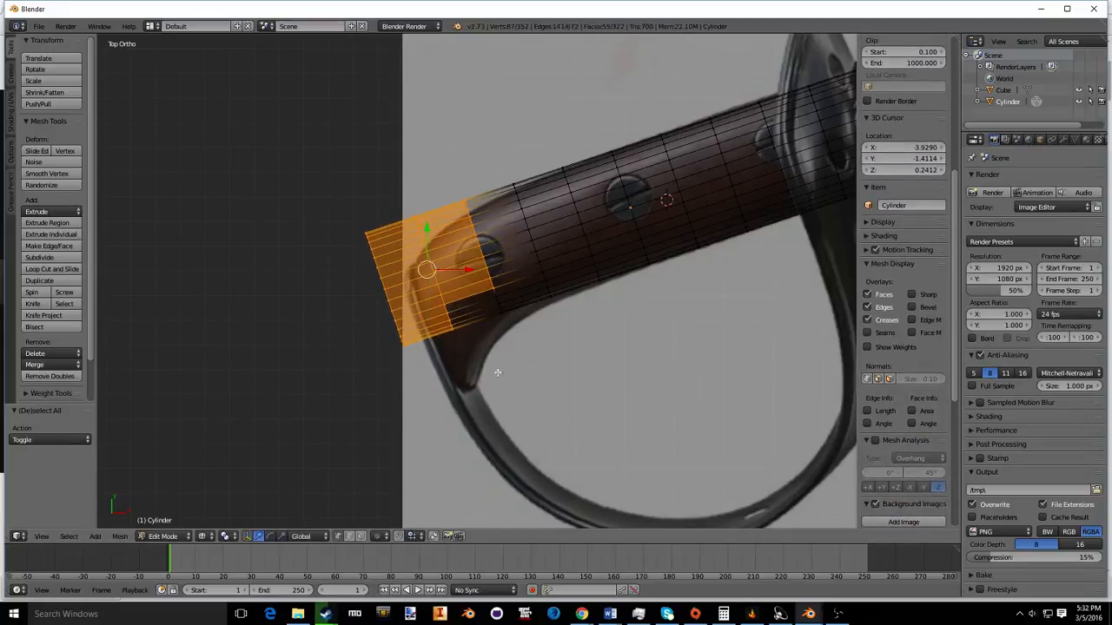
key(b)
drag(524, 391, 267, 232)
key(g)
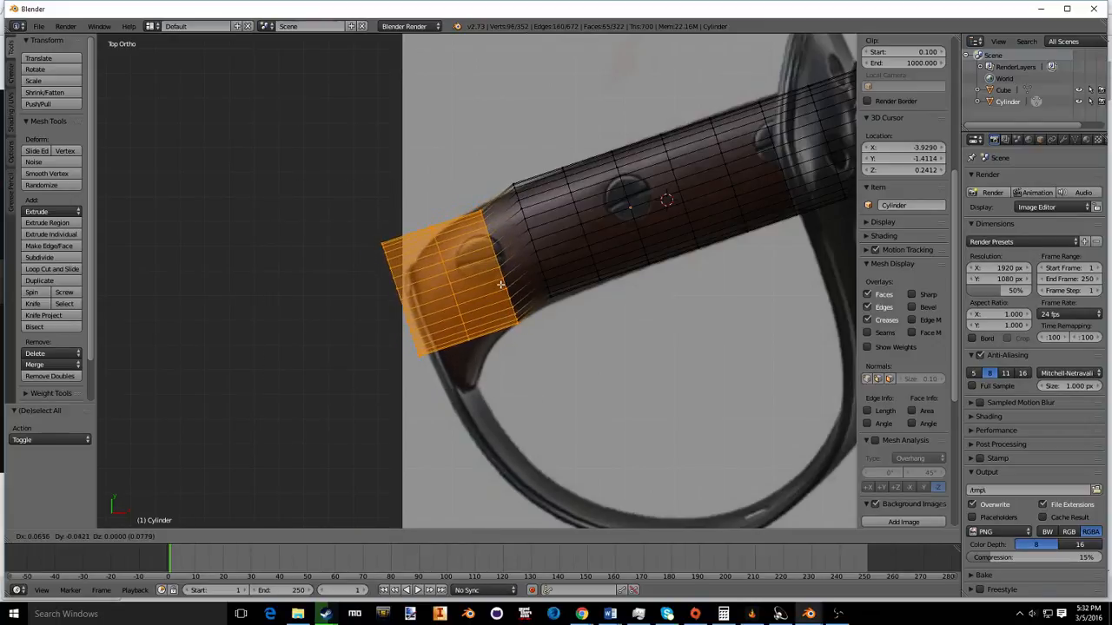
click(491, 274)
Step: Rotate the three pommel-end rings around global Z to follow the grip's bend, and shift them about 0.023 in X and 0.021 in Y
key(r)
key(z)
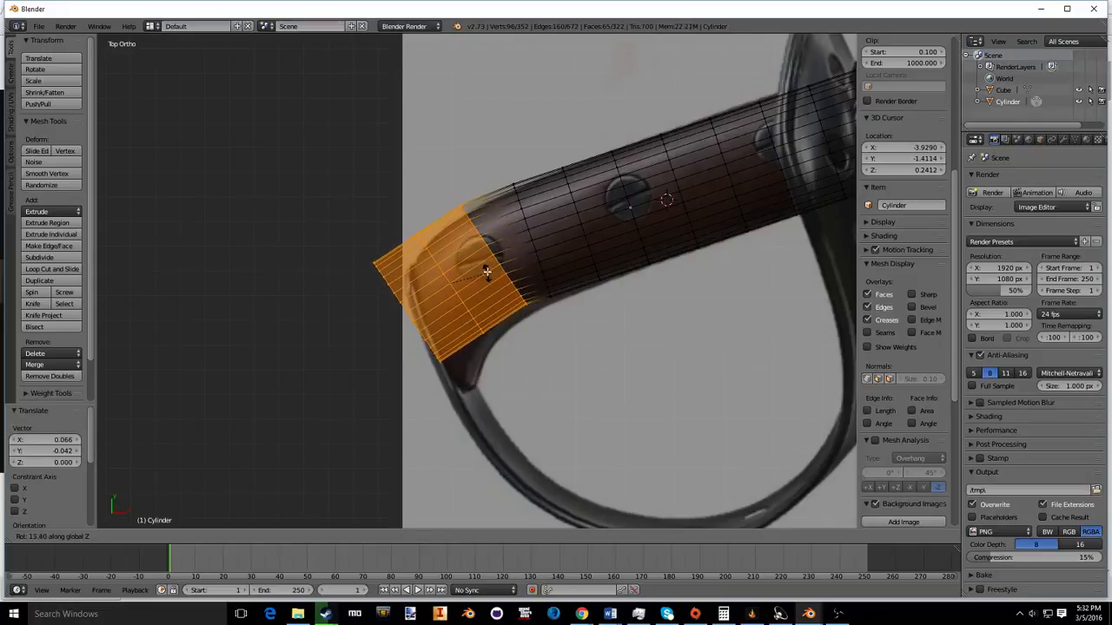
click(477, 274)
drag(452, 259, 490, 291)
key(g)
click(494, 279)
scroll(494, 278, up, 4)
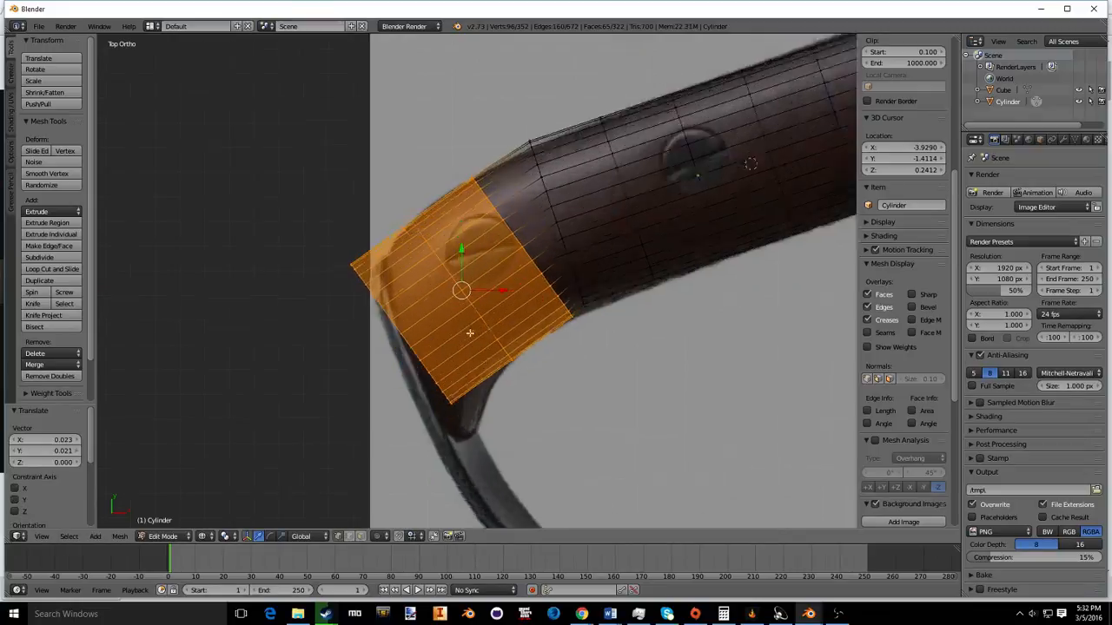
click(576, 365)
key(a)
key(b)
drag(519, 507, 386, 443)
scroll(442, 443, down, 3)
key(g)
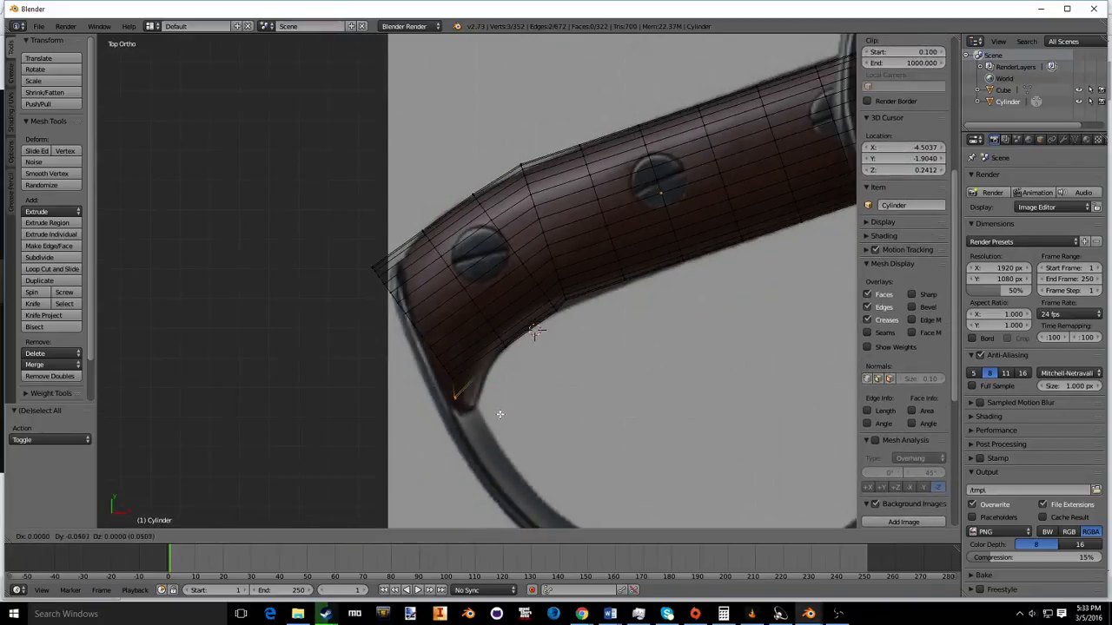
right_click(496, 414)
key(a)
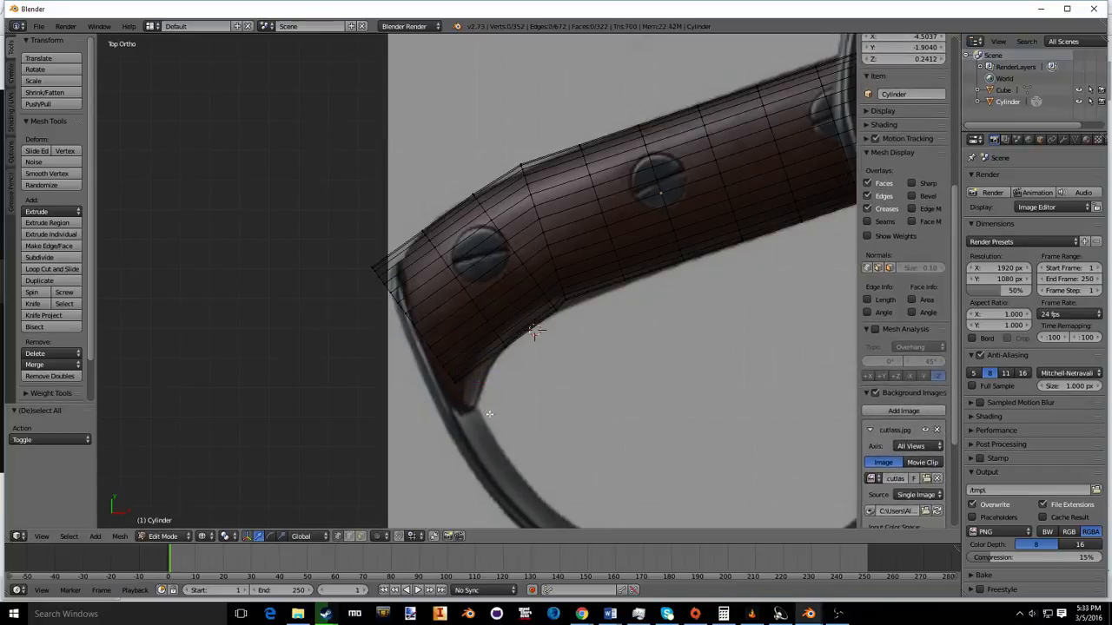
Step: Select only the outermost edge ring at the pommel end, scale it down and rotate it about -19.2° around global Z
key(b)
drag(352, 247, 417, 406)
key(b)
drag(512, 466, 406, 369)
key(b)
drag(444, 400, 386, 299)
key(s)
click(436, 331)
key(r)
key(z)
click(440, 338)
Step: Scale the outermost ring to about 1.76 along local Y and move it onto the reference grip's pommel edge
key(s)
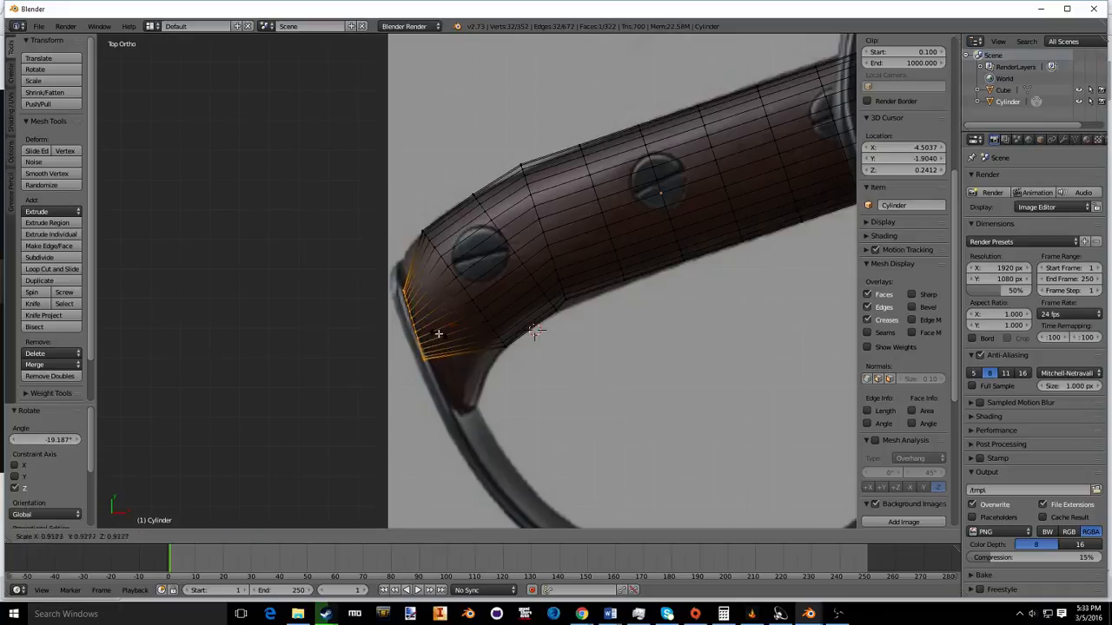
key(x)
key(x)
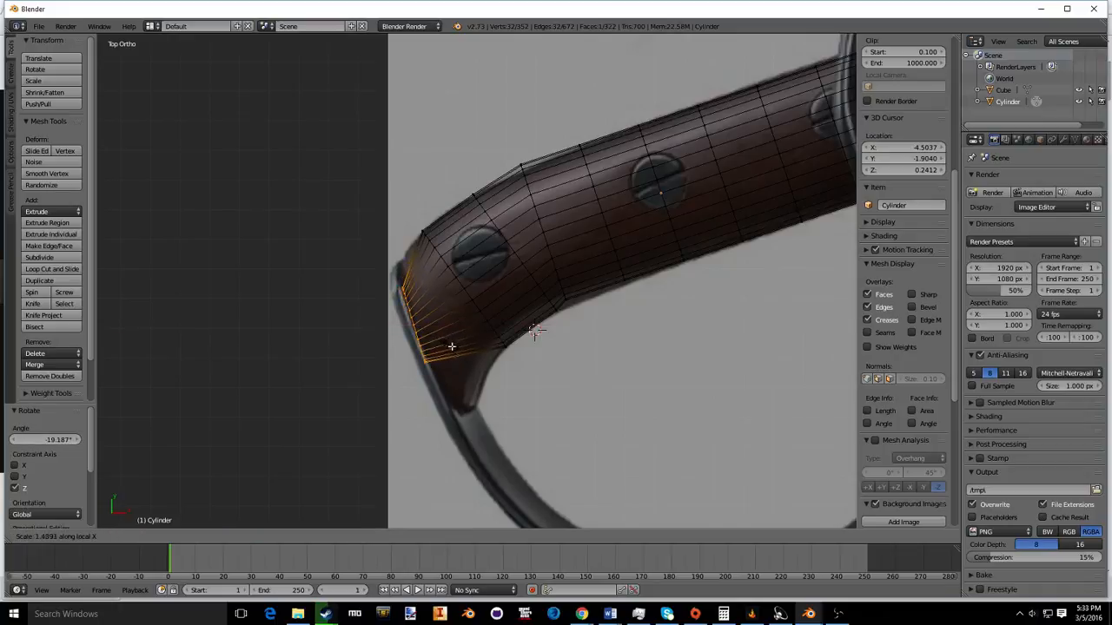
key(y)
key(y)
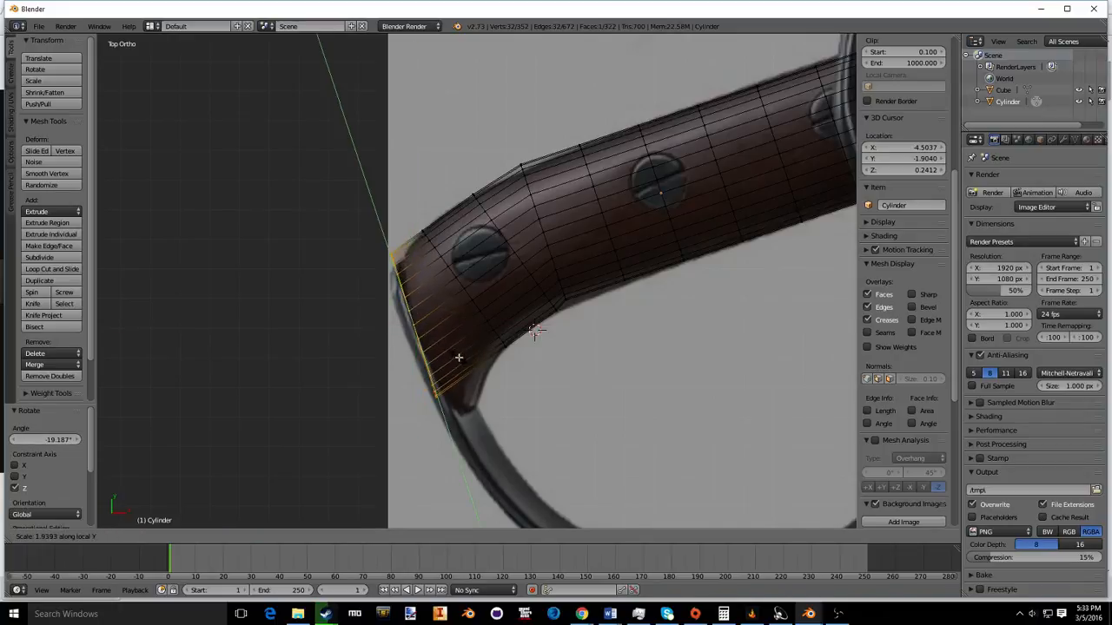
click(453, 355)
key(g)
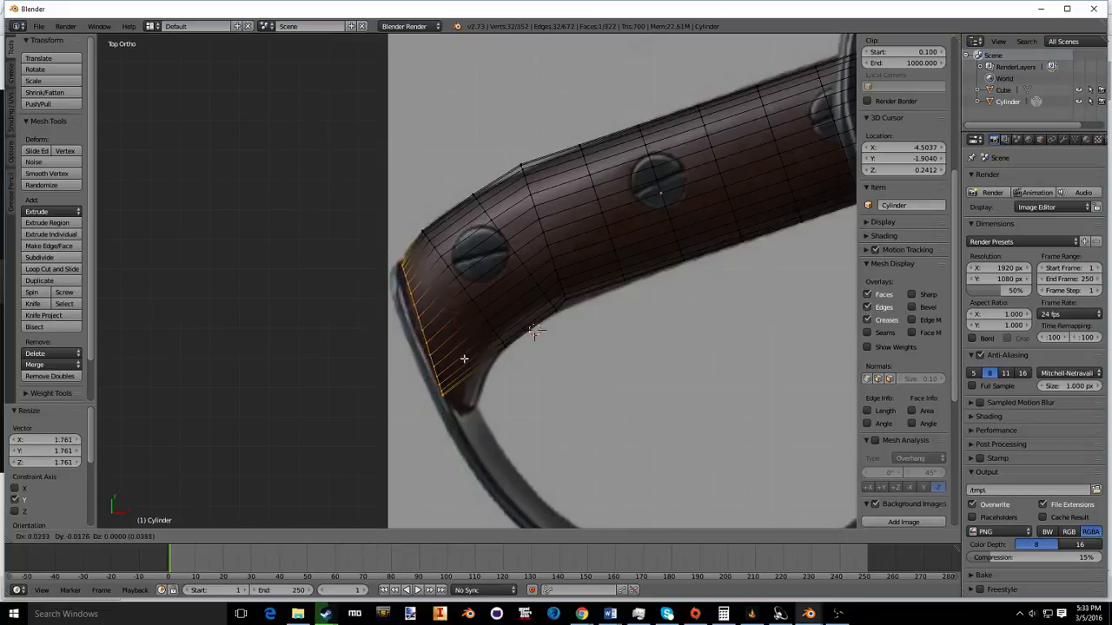
click(465, 364)
Step: Return to object mode with solid shading and examine the bent grip against the reference and from other angles
key(Tab)
key(Tab)
key(z)
middle_drag(511, 351, 516, 338)
key(Tab)
scroll(536, 345, down, 5)
middle_drag(591, 308, 709, 259)
key(KP_1)
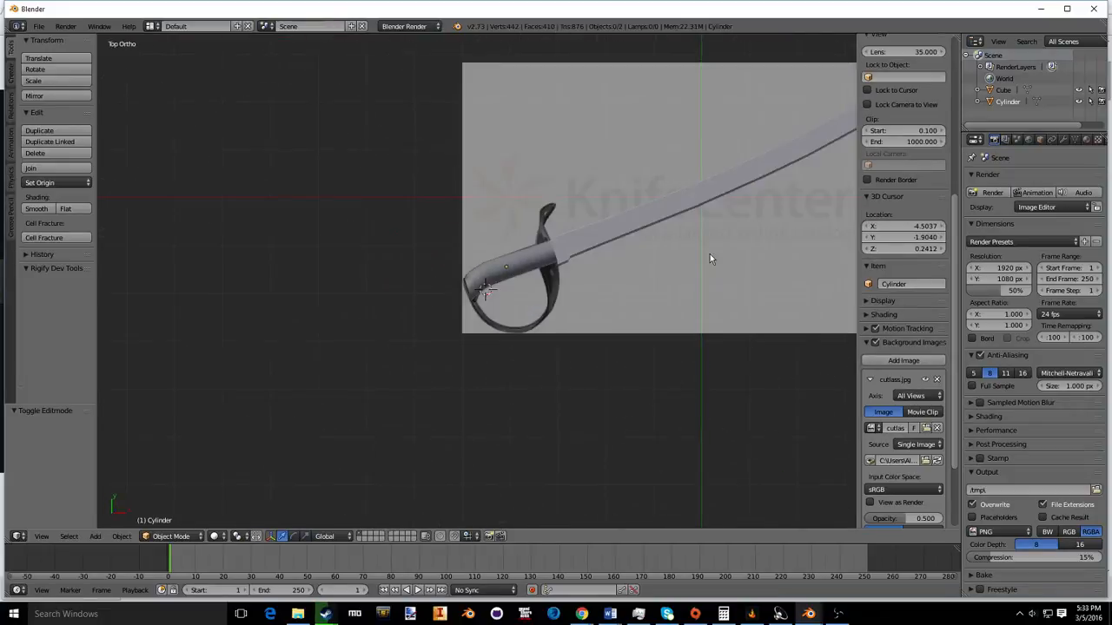
key(KP_7)
scroll(662, 251, up, 5)
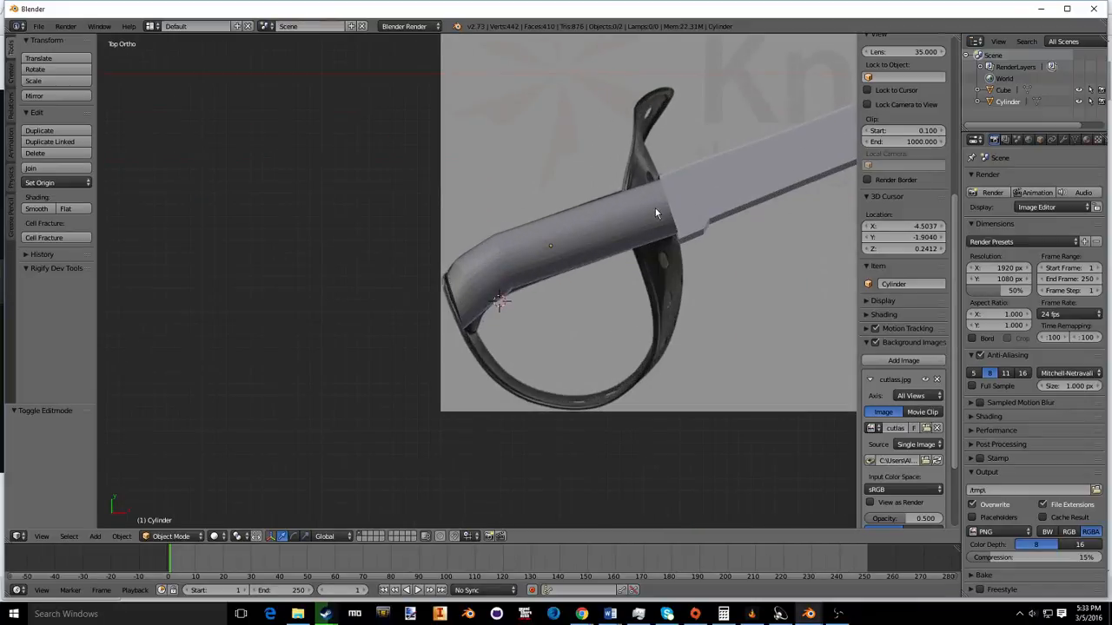
middle_drag(695, 257, 548, 186)
key(shift+a)
mouse_move(512, 361)
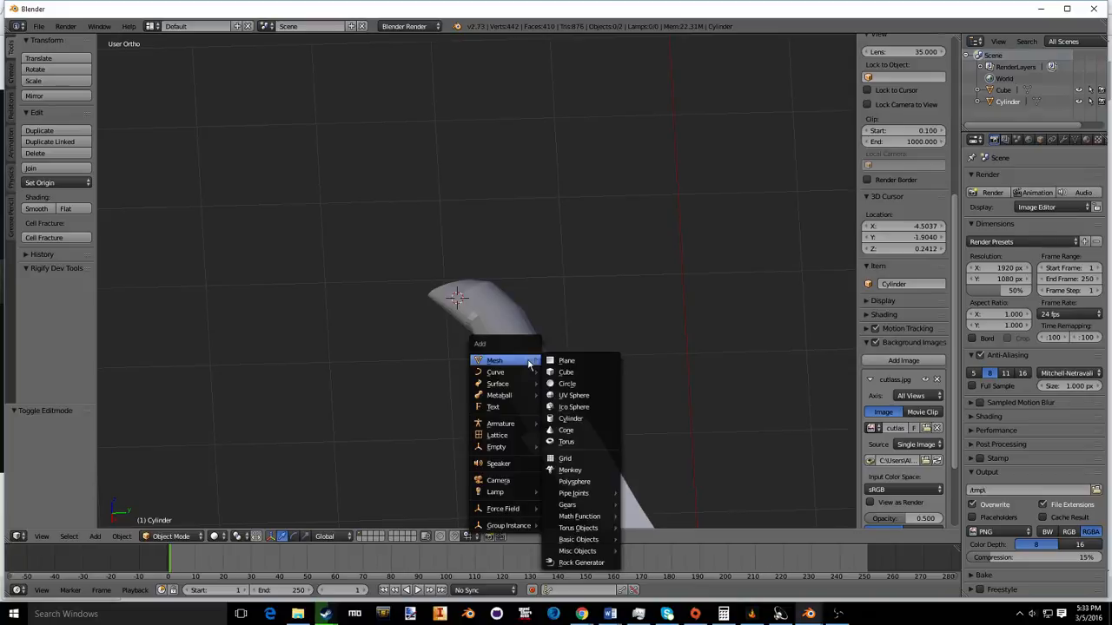
click(570, 376)
scroll(459, 359, down, 6)
middle_drag(459, 360, 518, 326)
key(s)
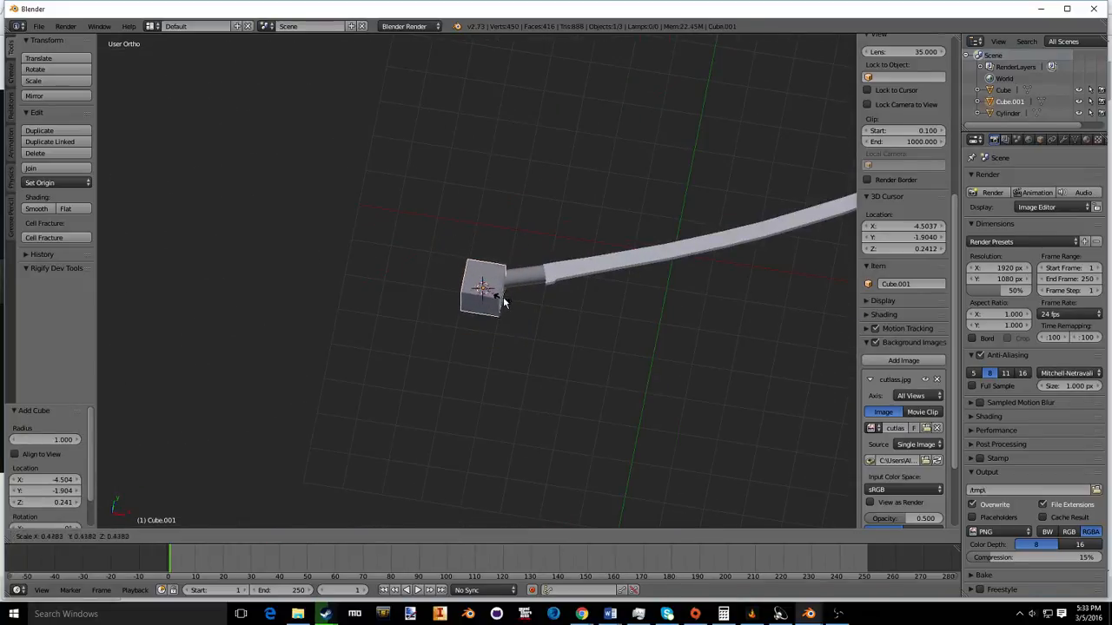
right_click(502, 298)
key(KP_7)
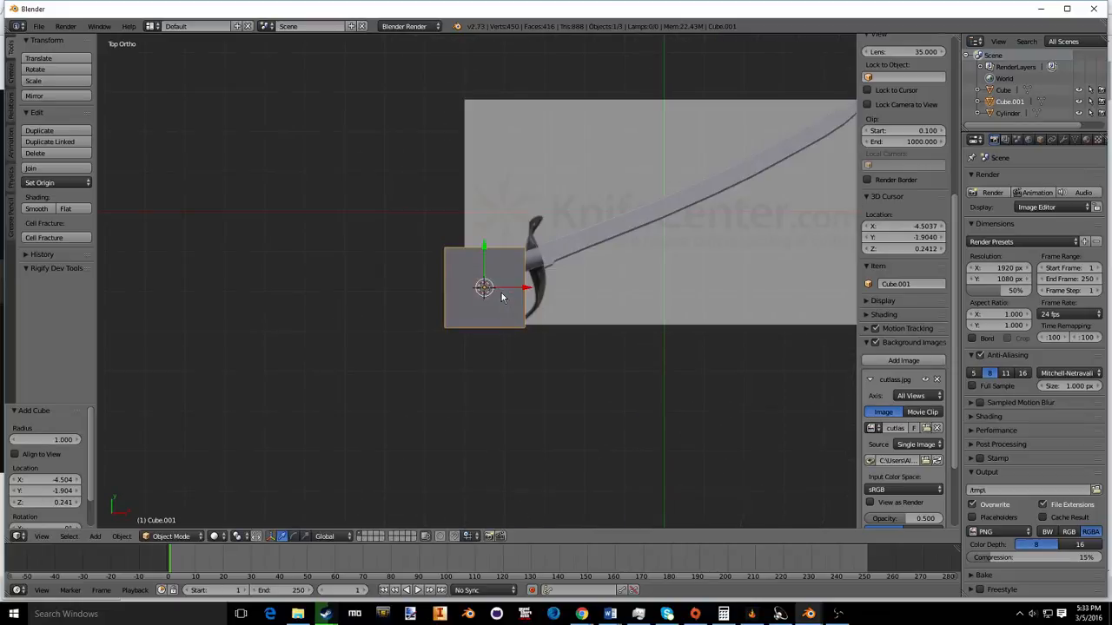
key(z)
scroll(501, 292, up, 6)
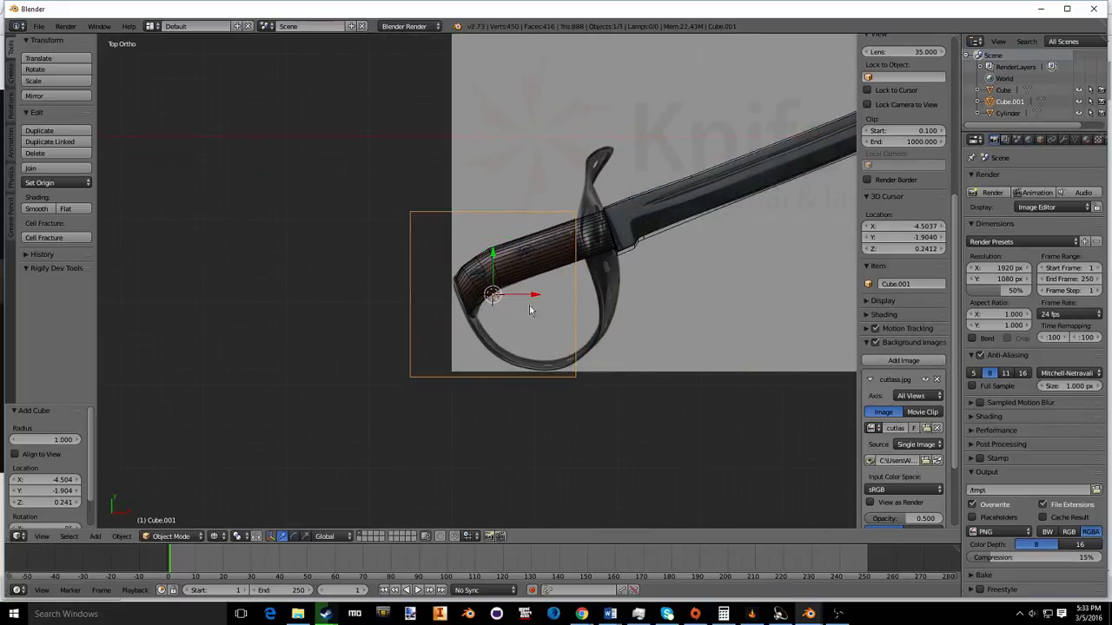
key(x)
click(546, 275)
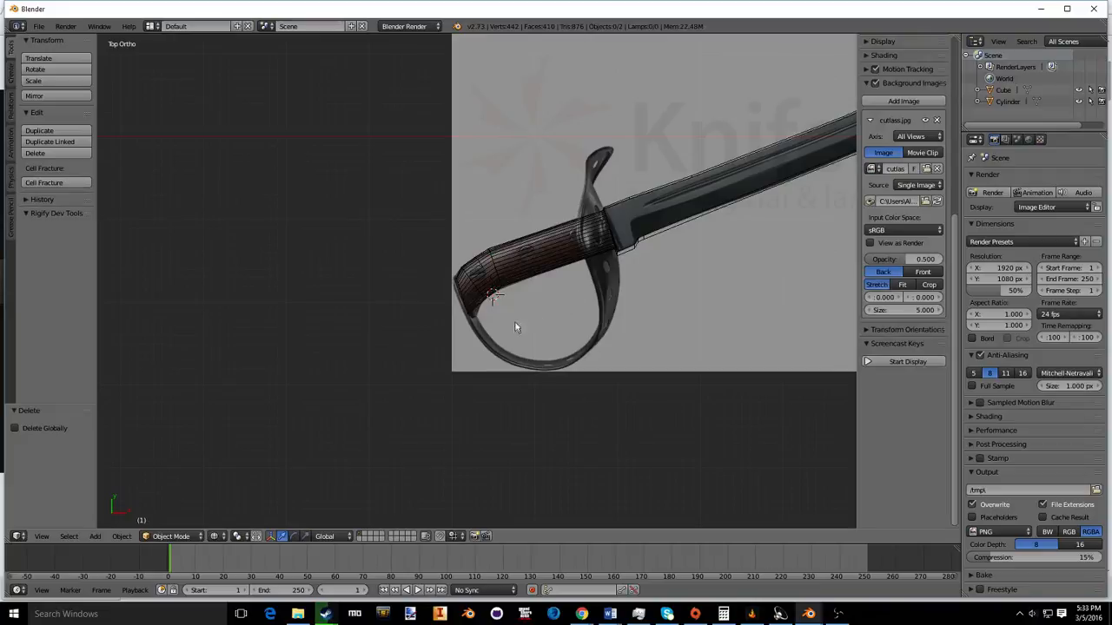
Step: Select the grip cylinder and open its mesh for editing in front view, focused on the blade end
scroll(493, 330, up, 3)
scroll(548, 241, down, 2)
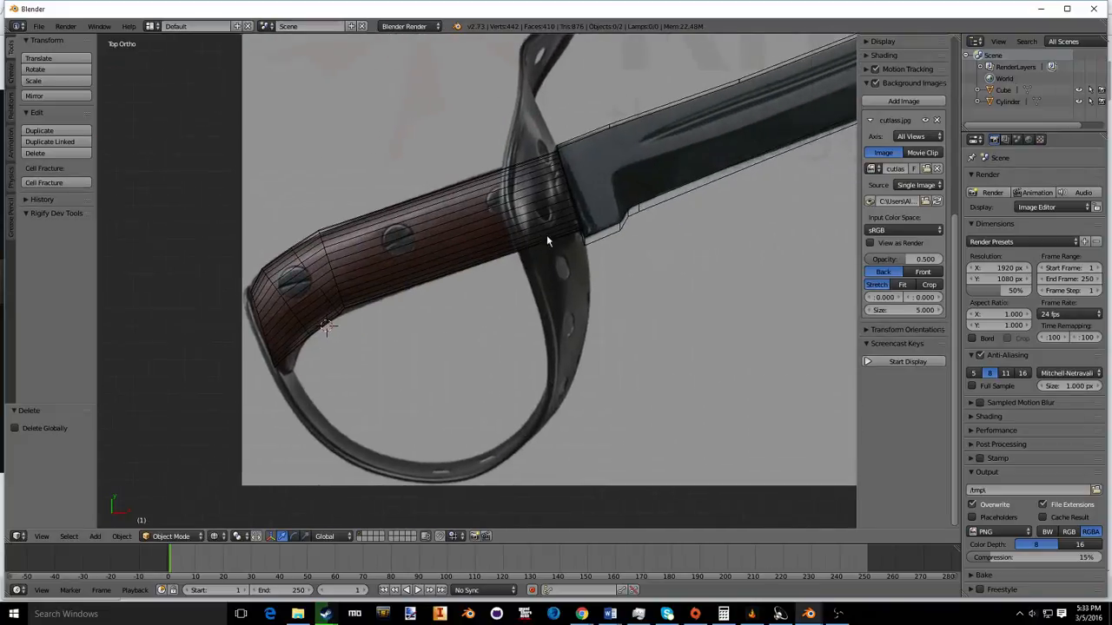
middle_drag(564, 305, 554, 284)
key(KP_1)
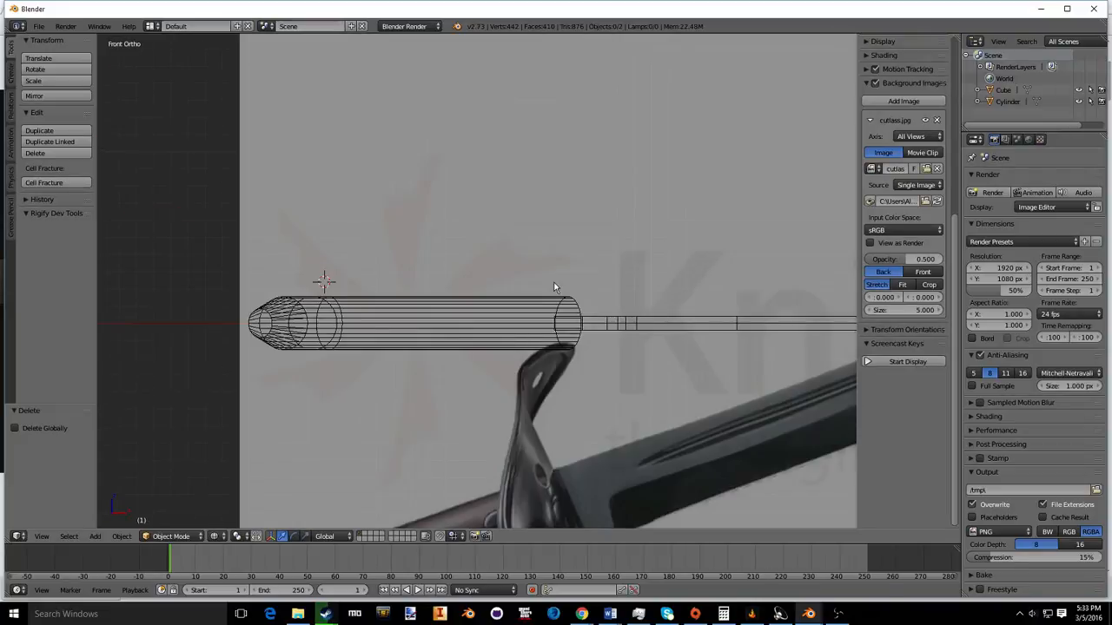
scroll(555, 287, up, 8)
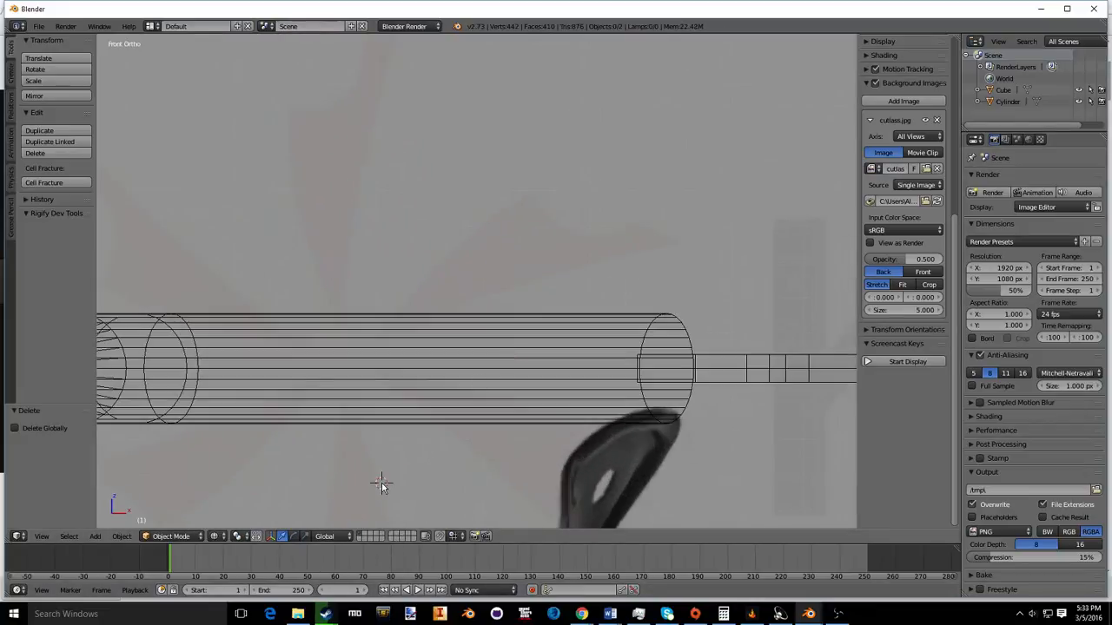
right_click(312, 376)
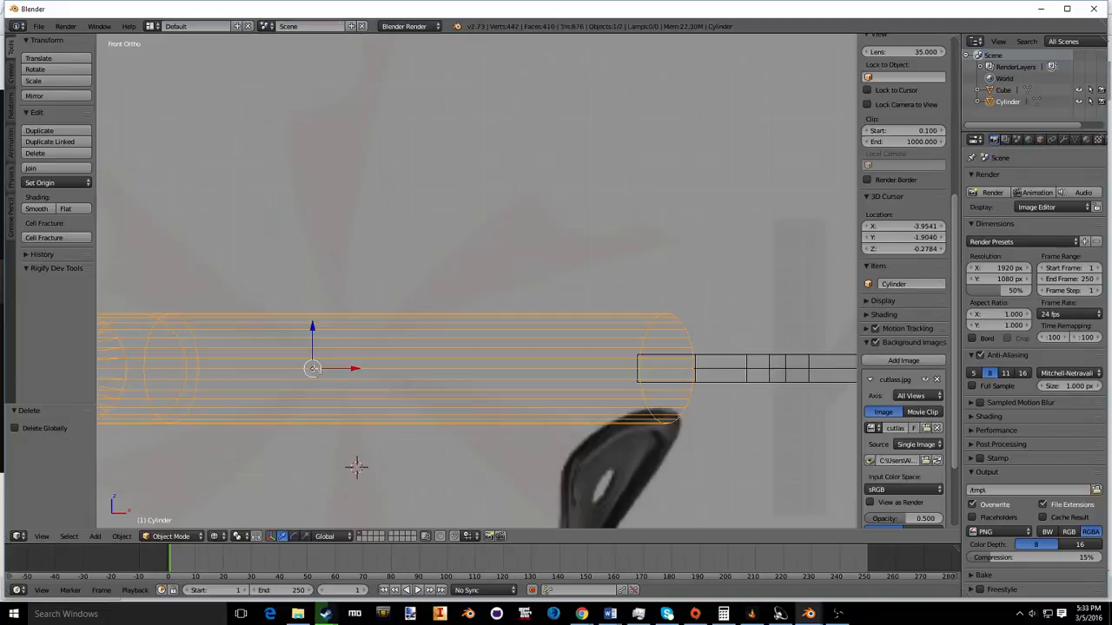
key(Tab)
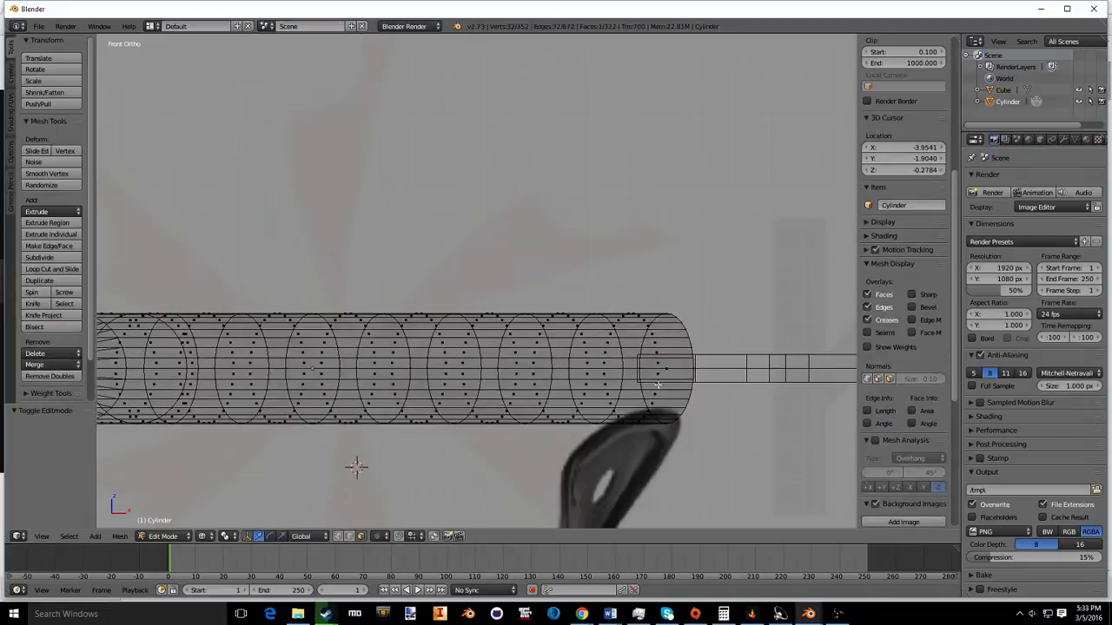
scroll(671, 375, up, 2)
shift+middle_drag(730, 333, 612, 328)
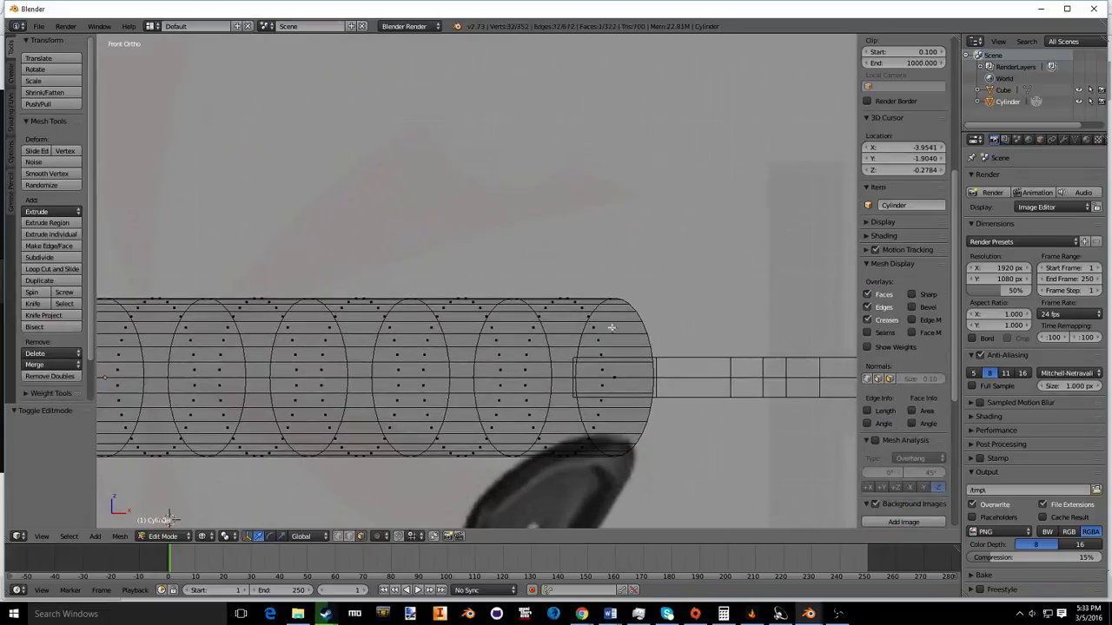
Step: Select only the two adjacent middle faces in the last ring at the grip's blade end, using solid shading
alt+right_click(648, 375)
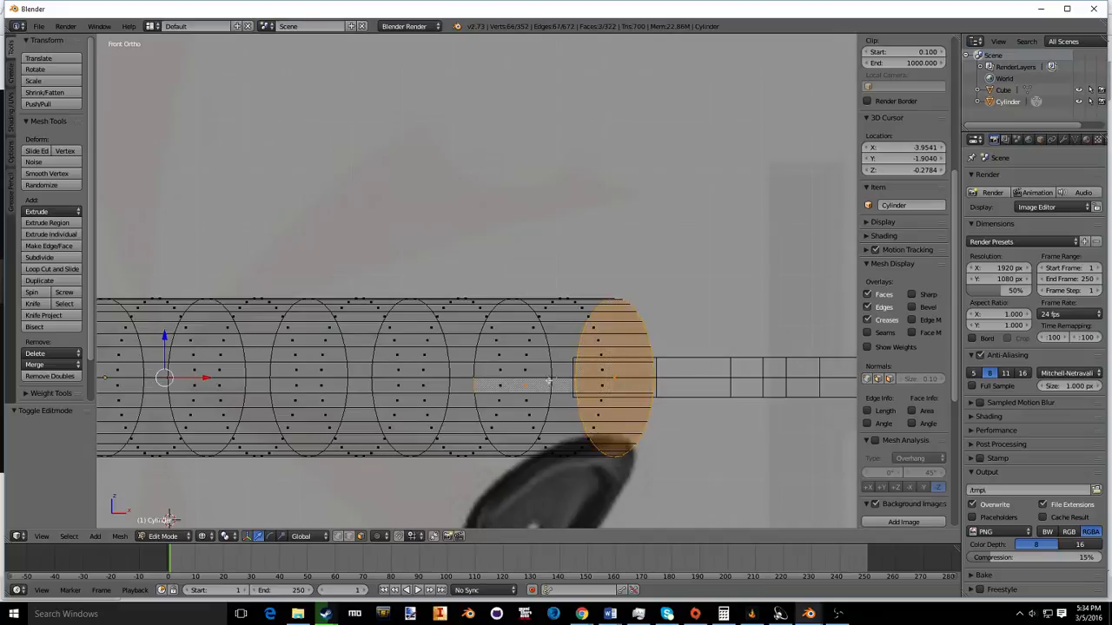
key(a)
right_click(527, 384)
key(z)
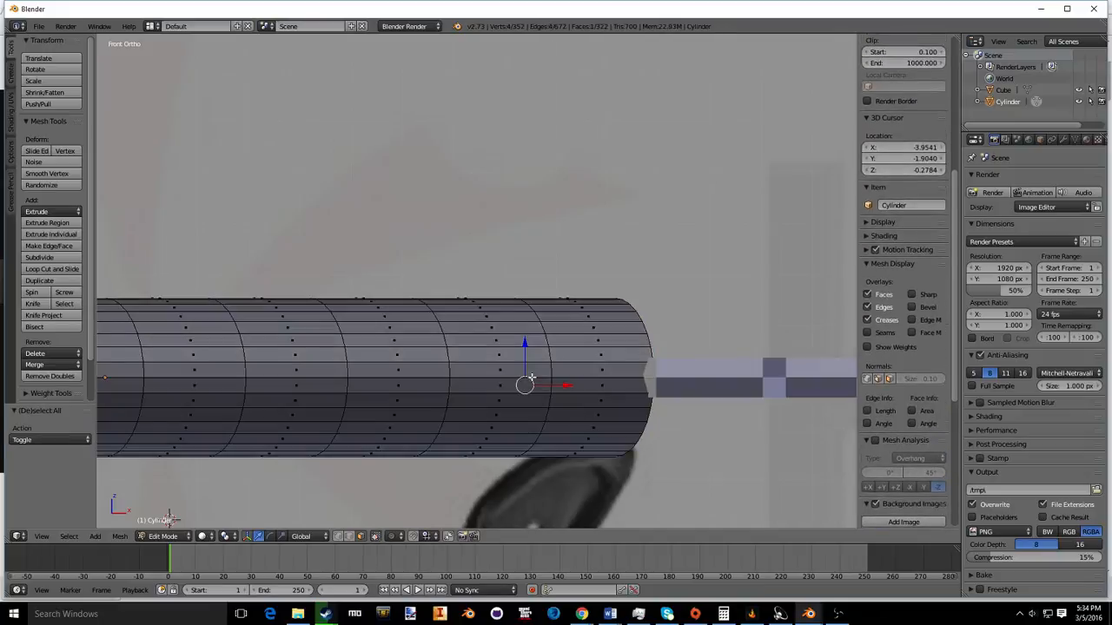
shift+right_click(525, 385)
key(a)
right_click(592, 385)
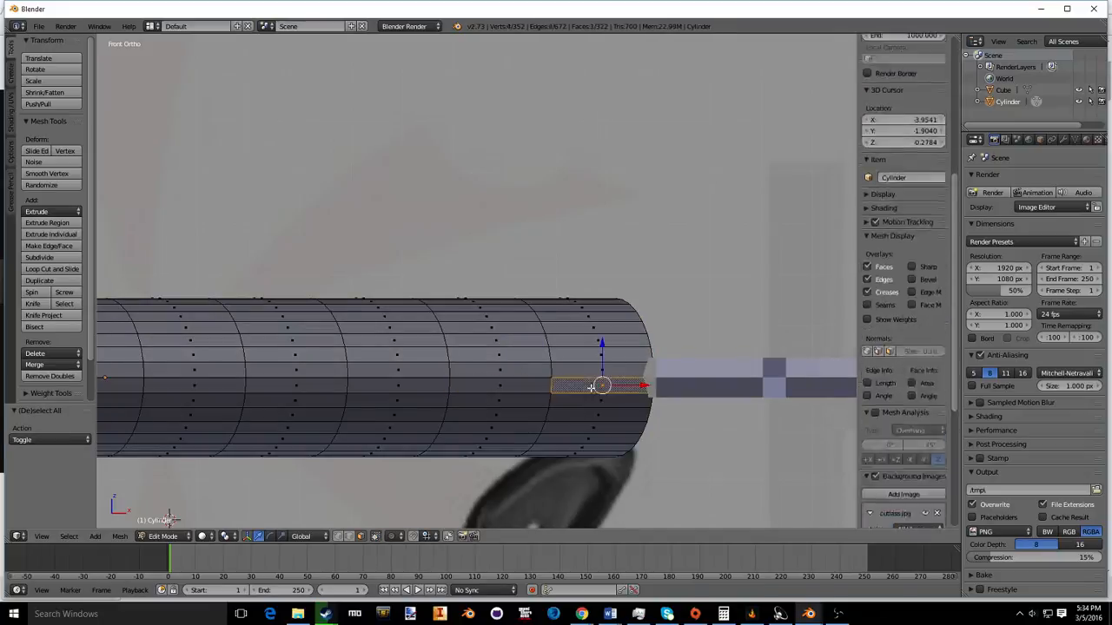
shift+right_click(609, 374)
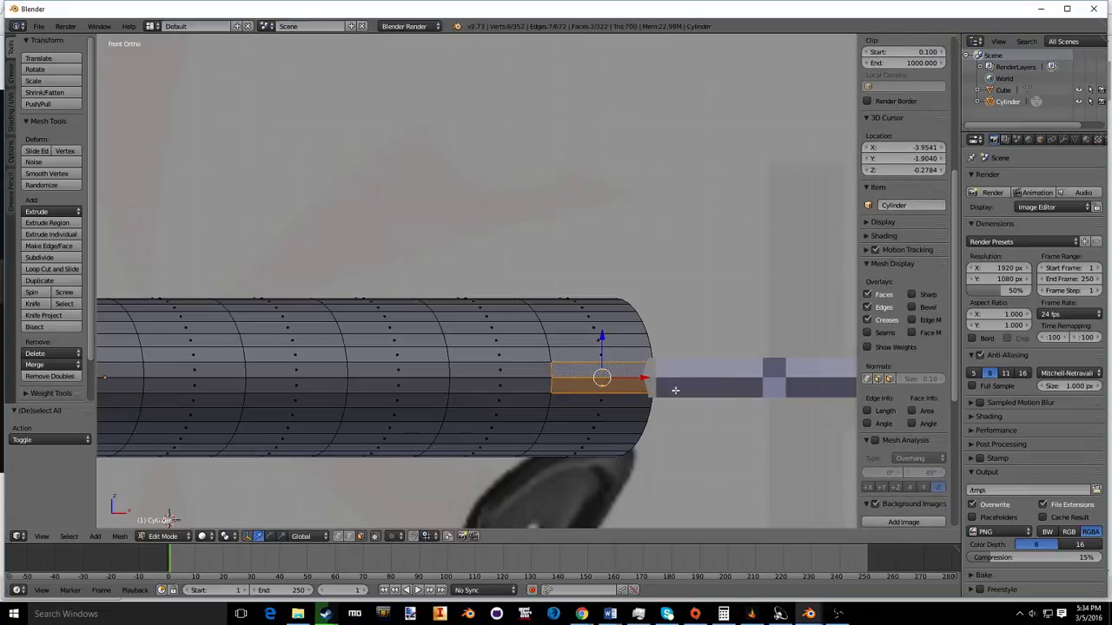
Step: Extrude the two selected grip faces outward by about 0.091 in X and -0.273 in Y to start the hand guard
middle_drag(724, 372, 537, 267)
key(e)
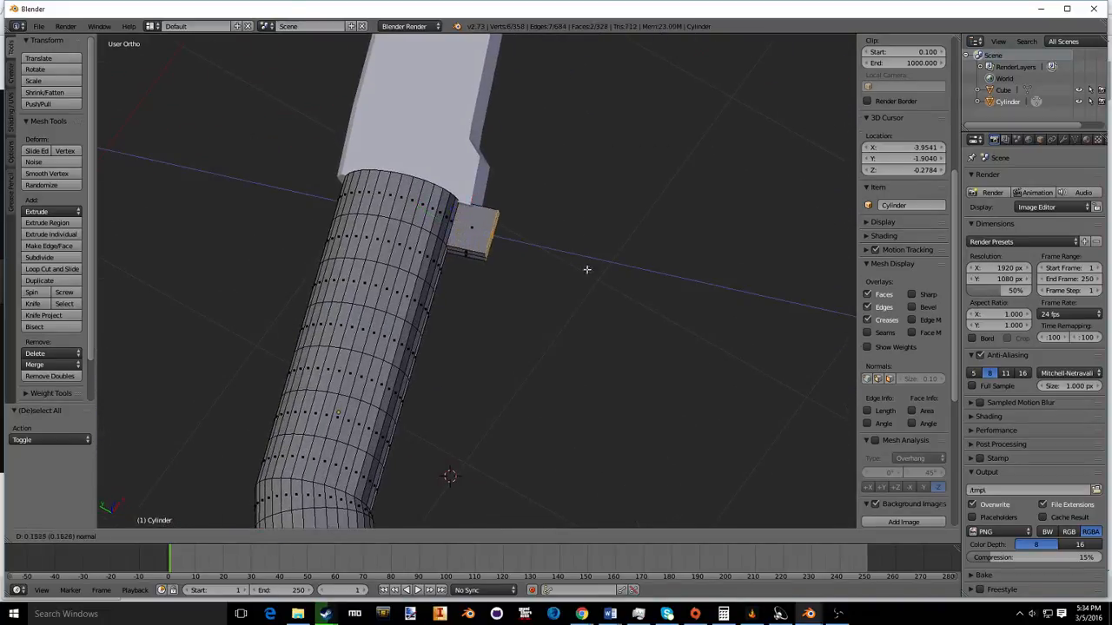
click(614, 272)
key(KP_7)
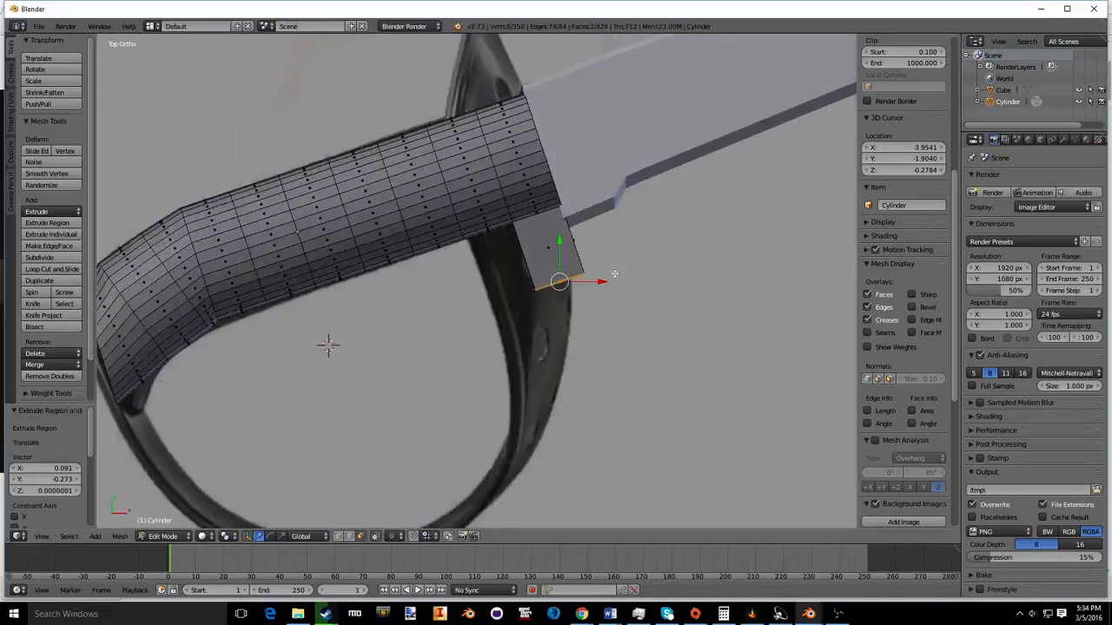
Step: Shift the guard stub's end 0.053 in X and scale it to about 1.265 along global X to match the reference
scroll(614, 275, down, 3)
mouse_move(557, 281)
mouse_down()
mouse_move(539, 280)
mouse_move(552, 279)
mouse_up()
key(s)
key(x)
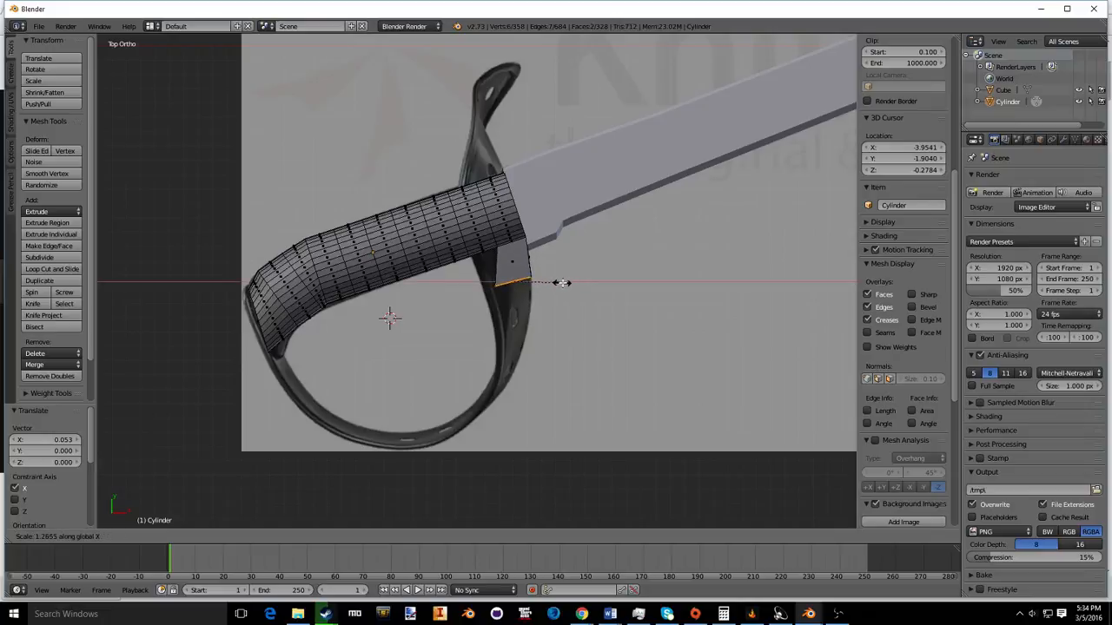
click(562, 282)
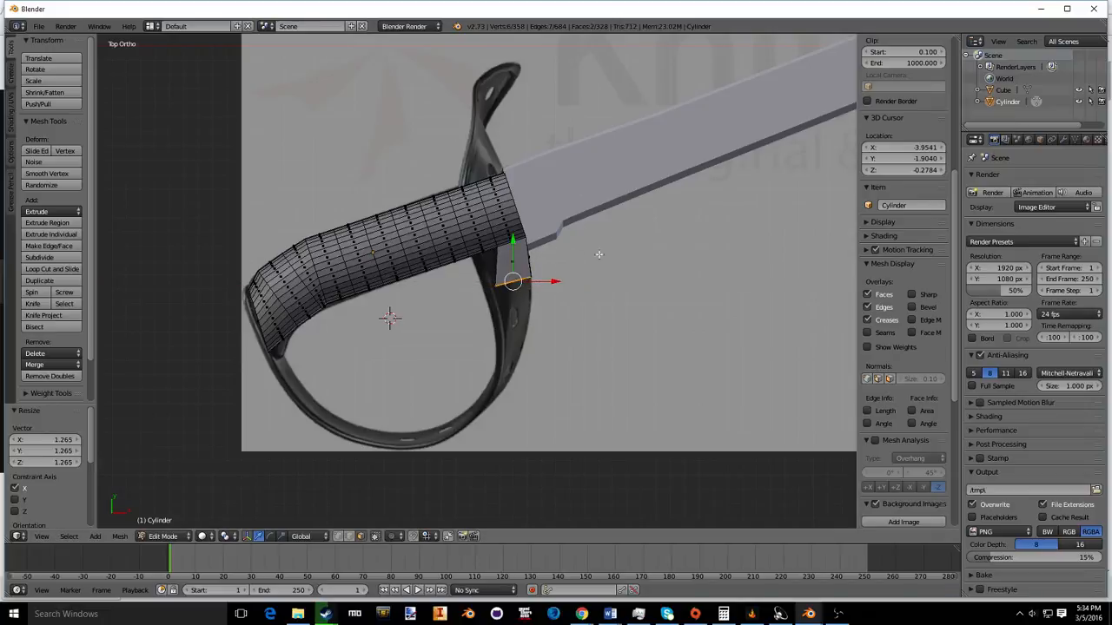
Step: Extrude a second guard segment about 0.107 in X and -0.408 in Y, and shift its end about -0.117 in X and -0.024 in Y
shift+middle_drag(550, 331, 549, 251)
key(e)
click(560, 271)
key(g)
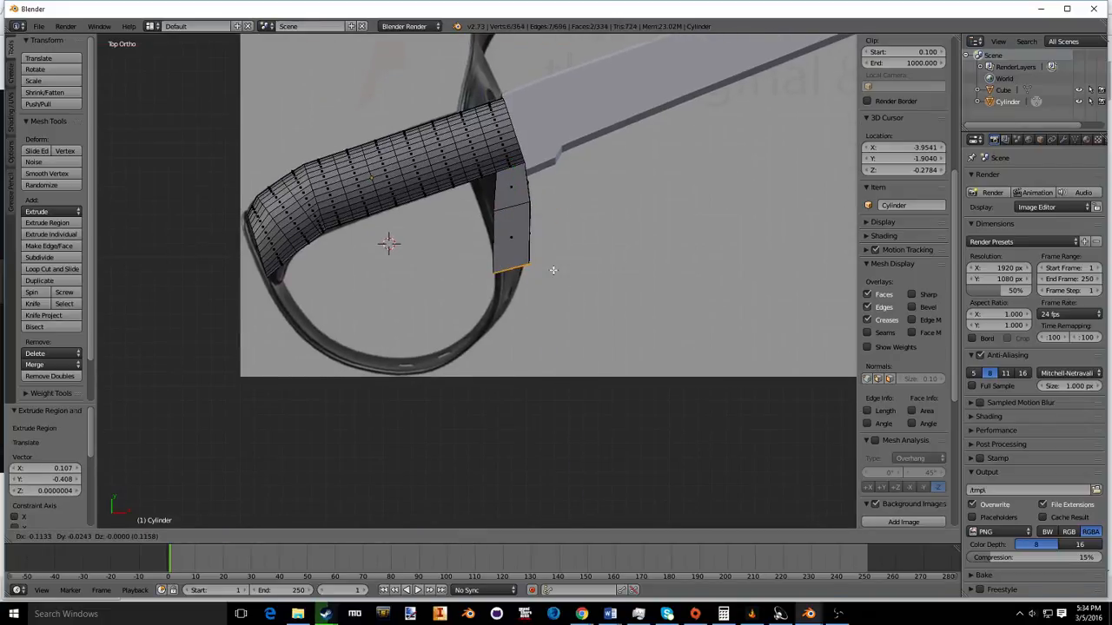
click(550, 269)
Step: Extrude a third guard segment and shift its end about -0.150 in X and -0.101 in Y to follow the reference curve
key(e)
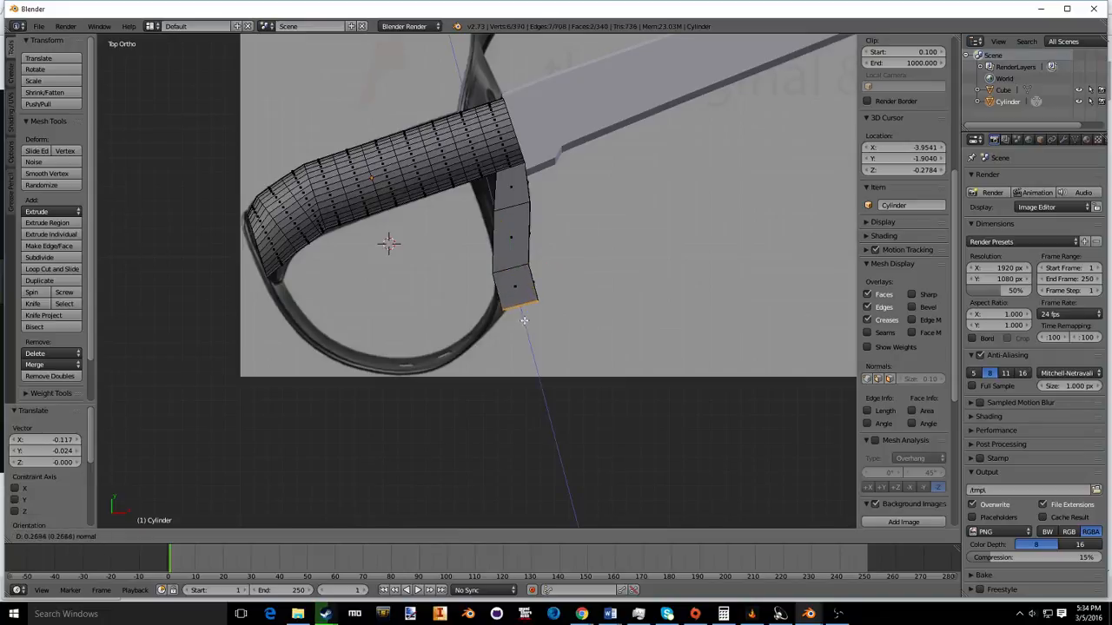
click(542, 309)
key(g)
click(528, 322)
key(g)
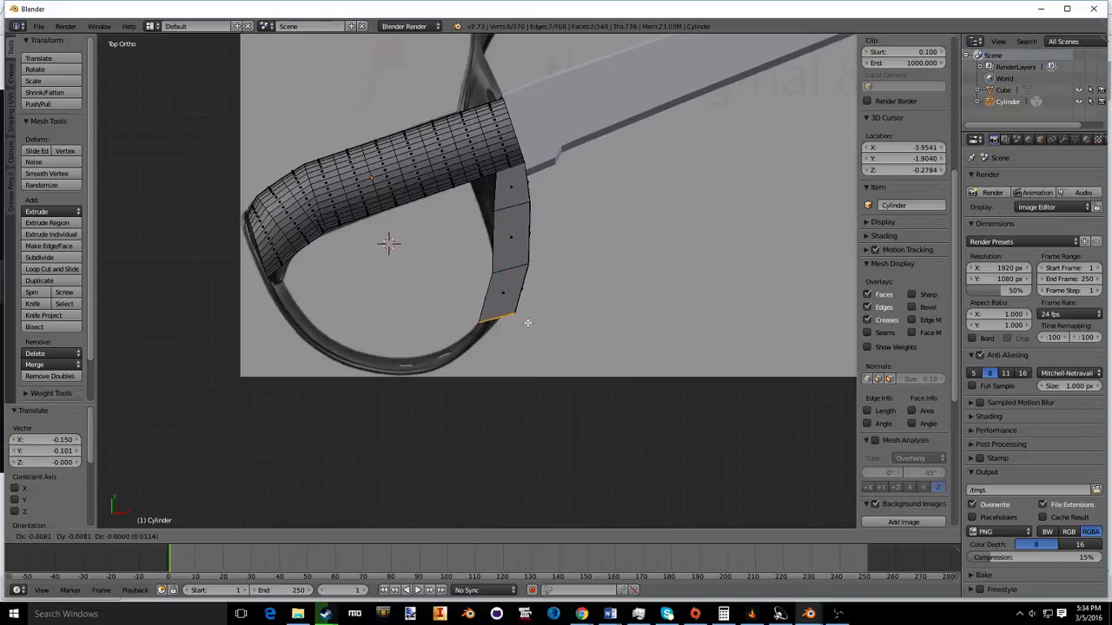
click(525, 323)
Step: Try rotating the third segment's end around global Z and extruding it toward the pommel by about -0.158 in X and -0.066 in Y
key(g)
key(z)
key(z)
click(477, 342)
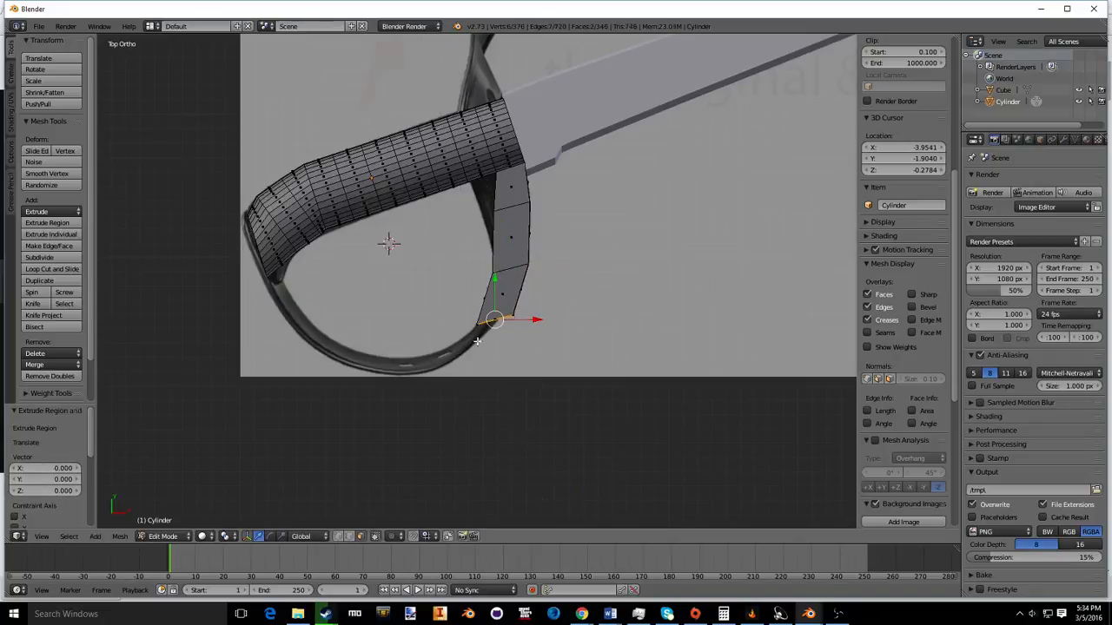
key(ctrl+z)
key(r)
key(z)
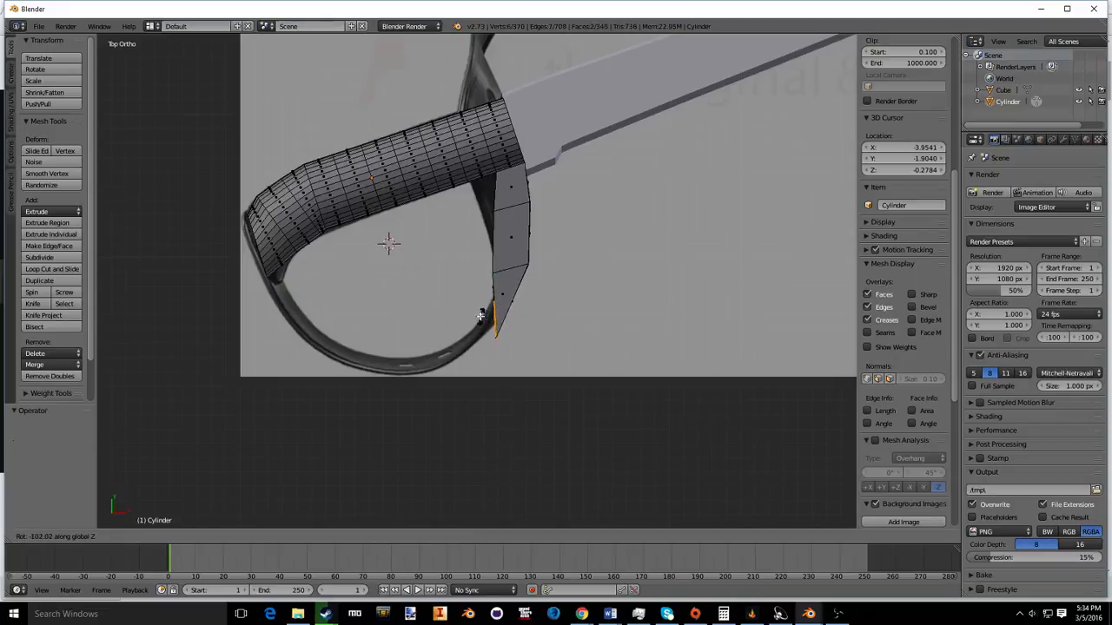
click(482, 316)
key(e)
click(448, 336)
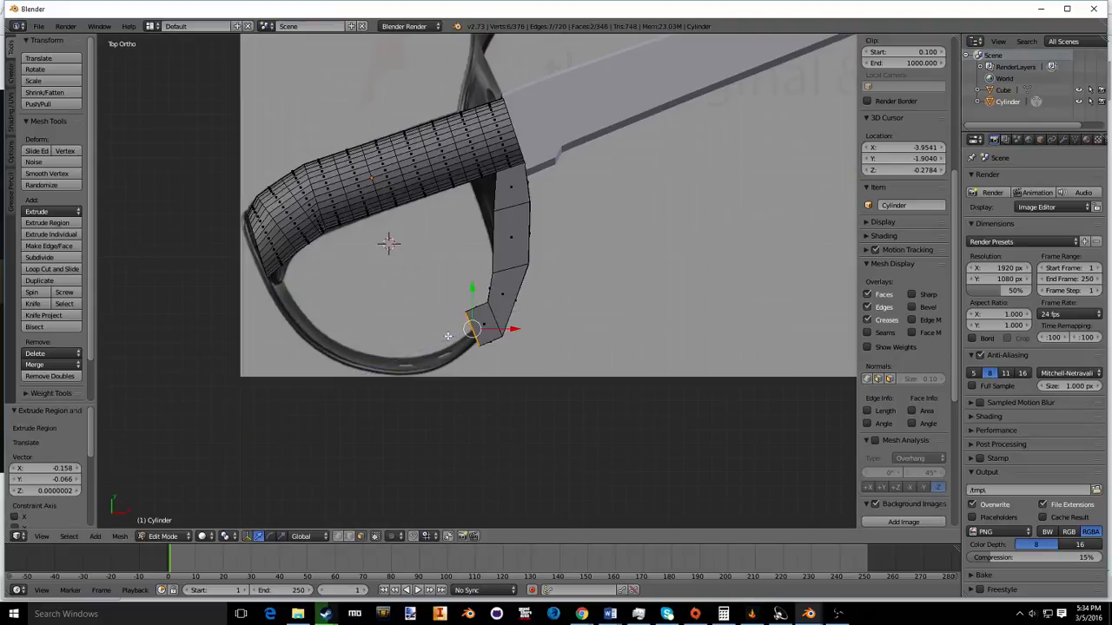
Step: Undo the trial guard segments back to the first extruded stub
key(e)
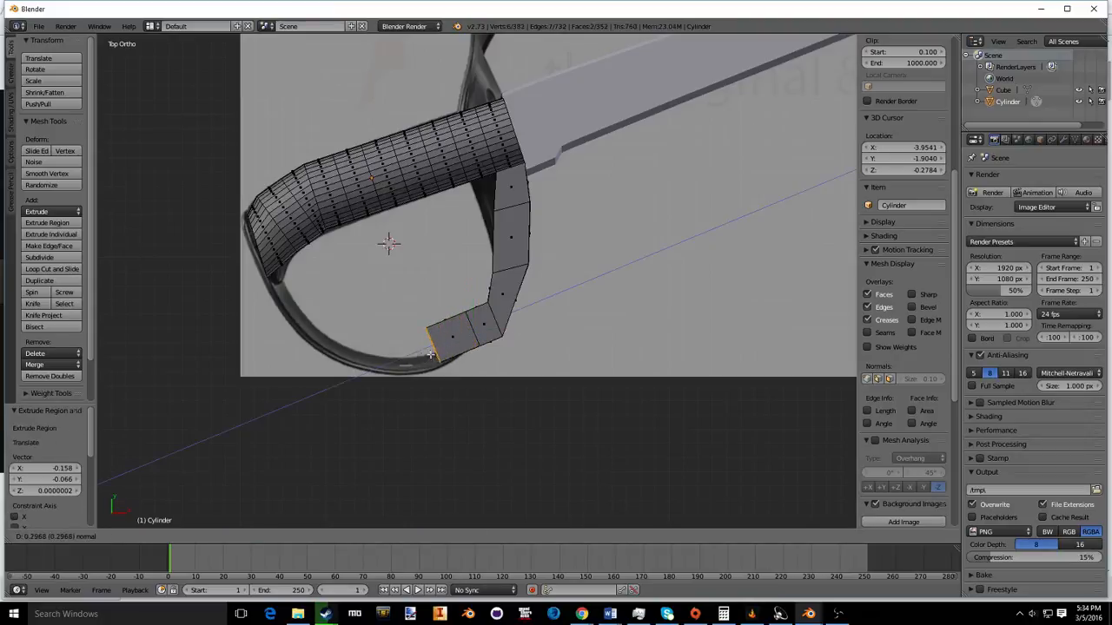
right_click(441, 326)
key(ctrl+z)
key(ctrl+z)
key(ctrl+z)
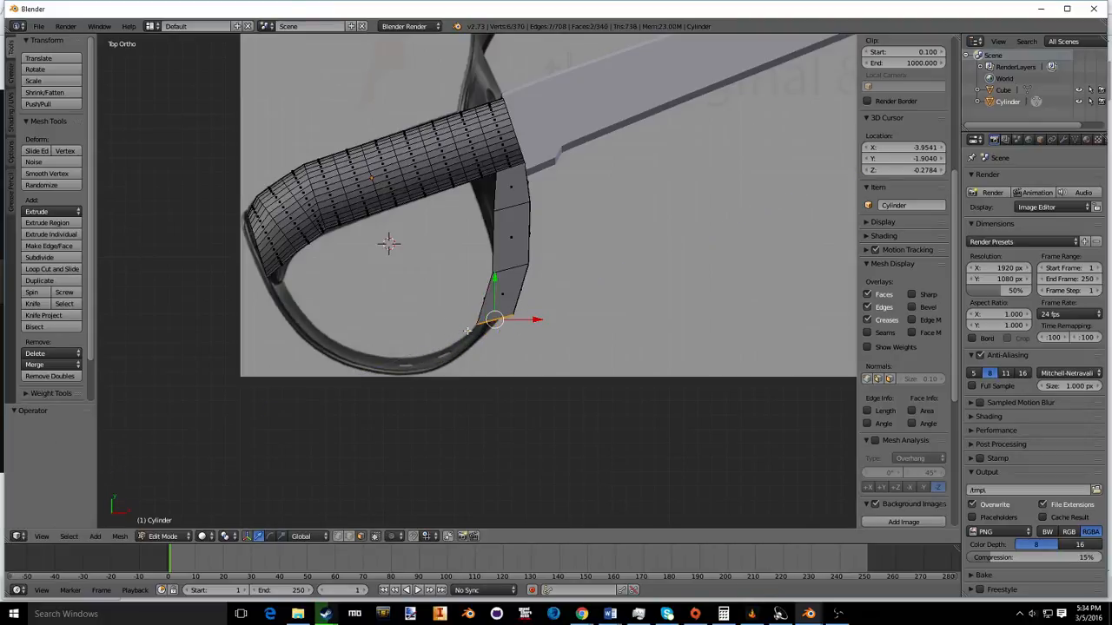
key(ctrl+z)
key(ctrl+z)
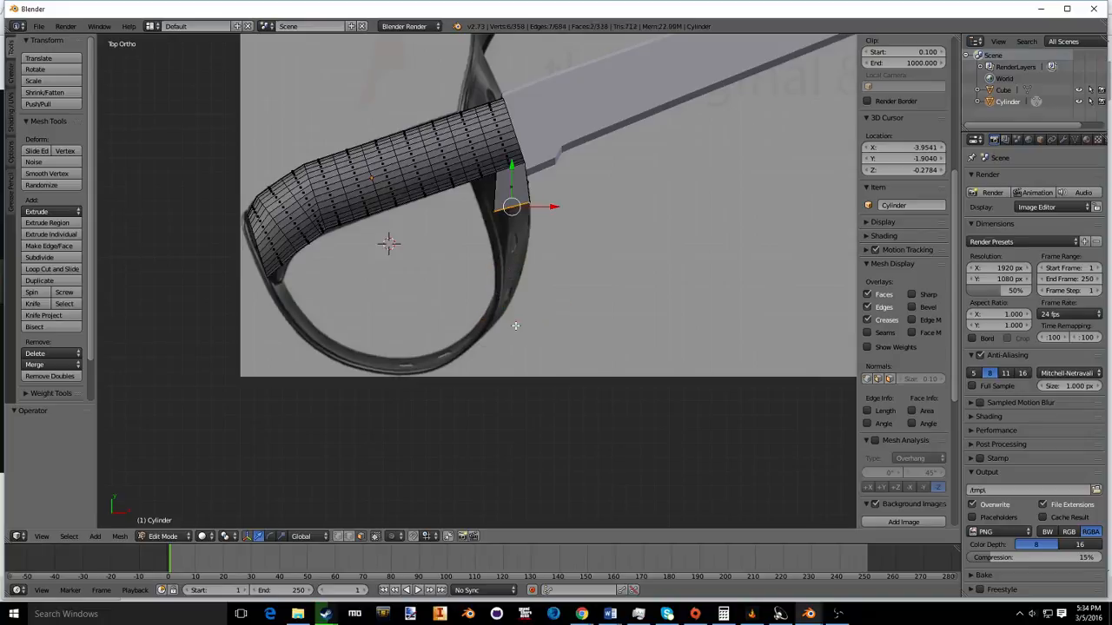
Step: Scale the guard stub's end to 0.55 and extrude a narrower second segment from it
key(s)
click(513, 275)
key(e)
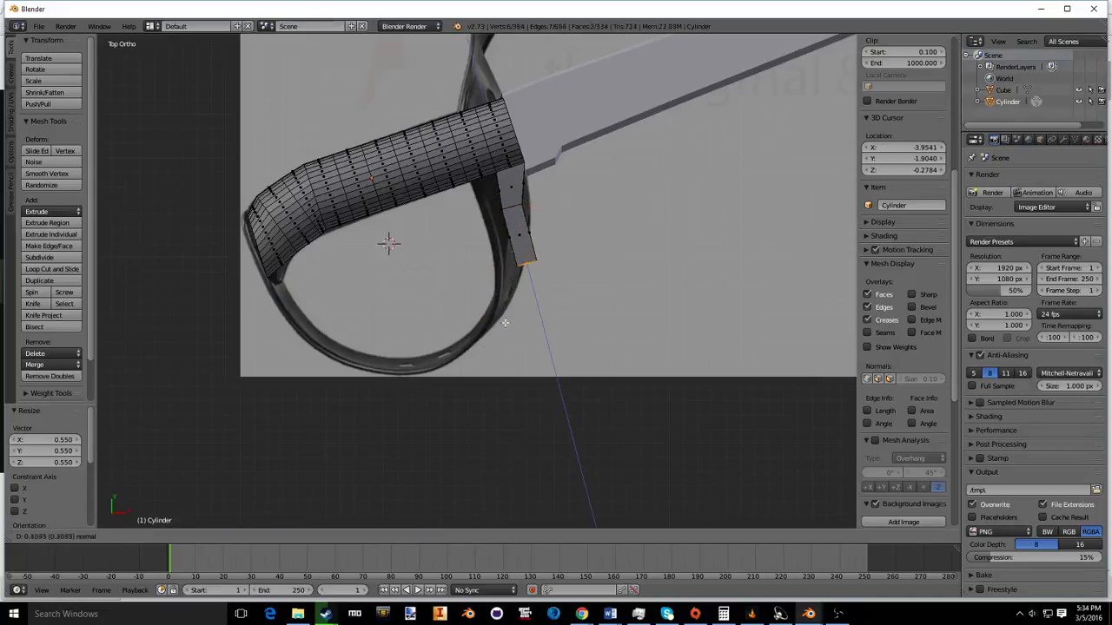
click(538, 283)
Step: Move the second segment's end -0.129 in X and 0.004 in Y, and rotate it about 17° to follow the reference guard
key(g)
click(521, 283)
key(r)
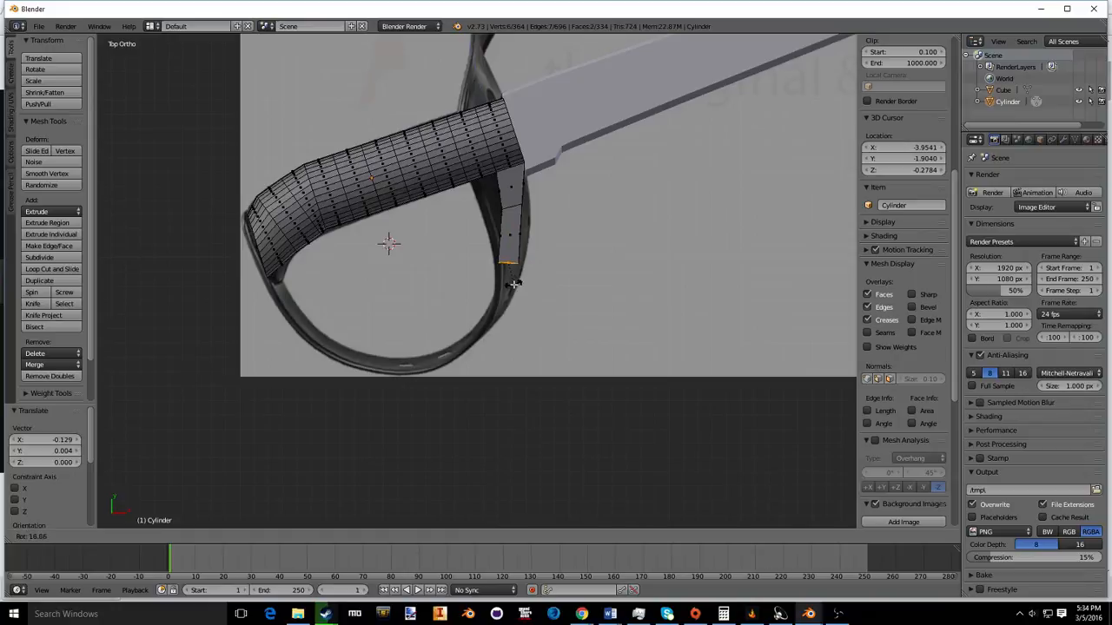
click(514, 283)
Step: Extrude a third guard segment about -0.019 in X and -0.269 in Y, and rotate its end -39.346° around Z
key(e)
click(501, 321)
key(r)
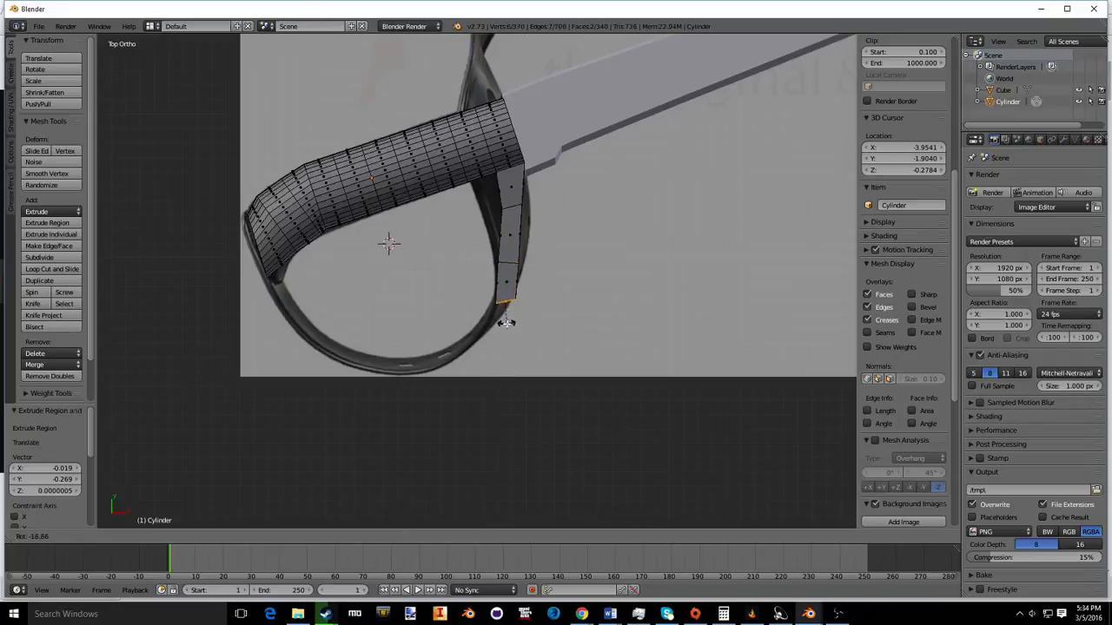
click(487, 314)
Step: Extrude a fourth guard segment about -0.265 in X and -0.280 in Y, and scale its end to 0.752
key(e)
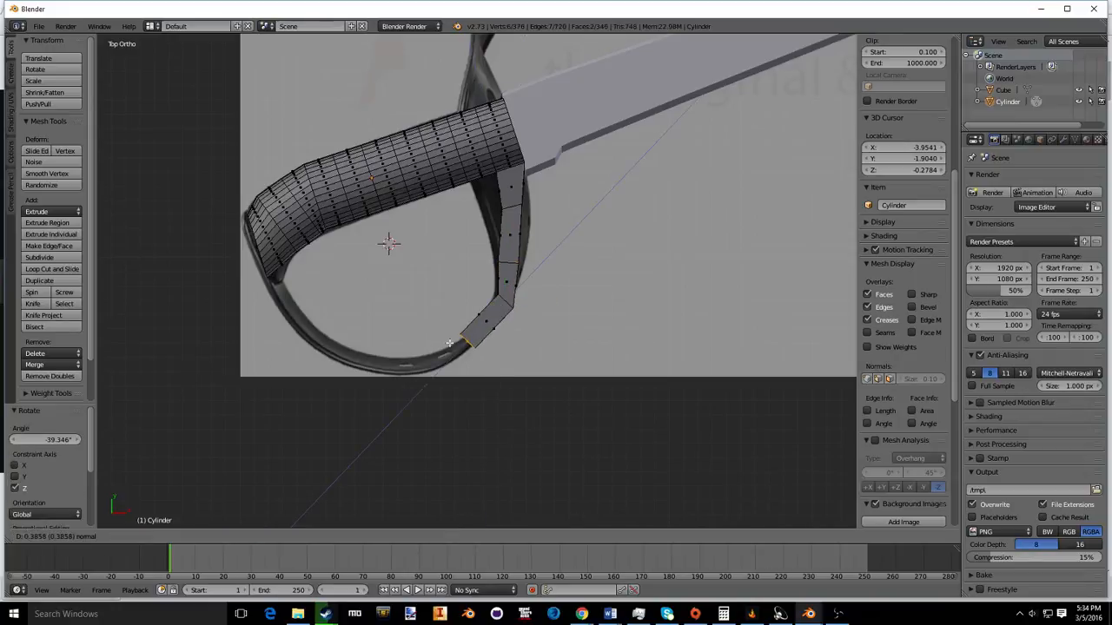
click(449, 343)
key(s)
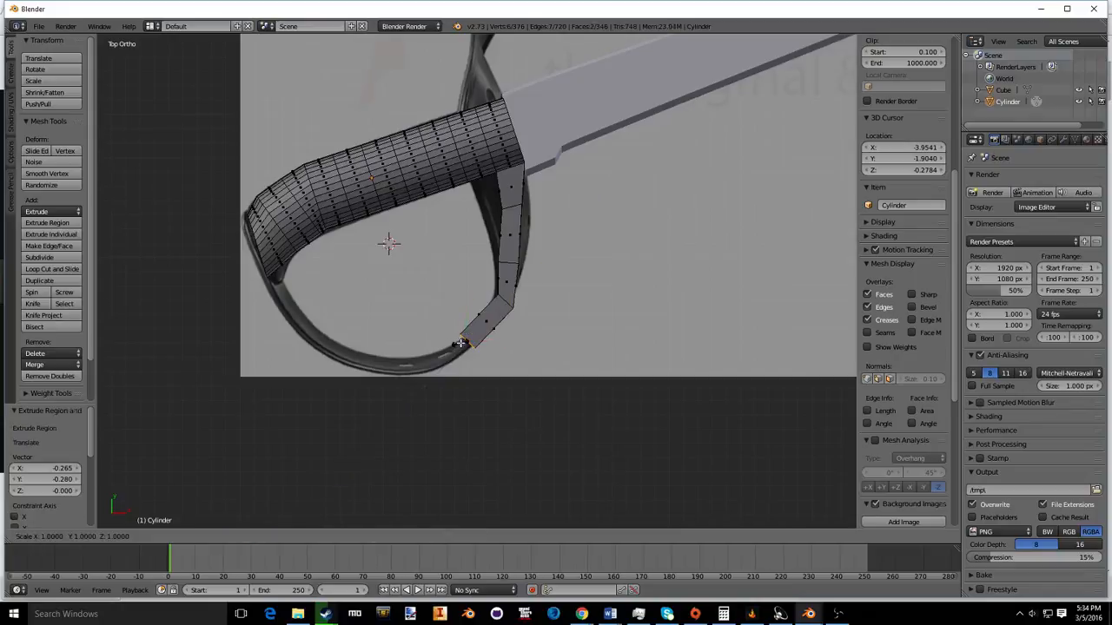
click(458, 344)
Step: Extrude a fifth guard segment about -0.287 in X and -0.302 in Y, shift its end -0.073, 0.109, and rotate it about -58° around Z
key(e)
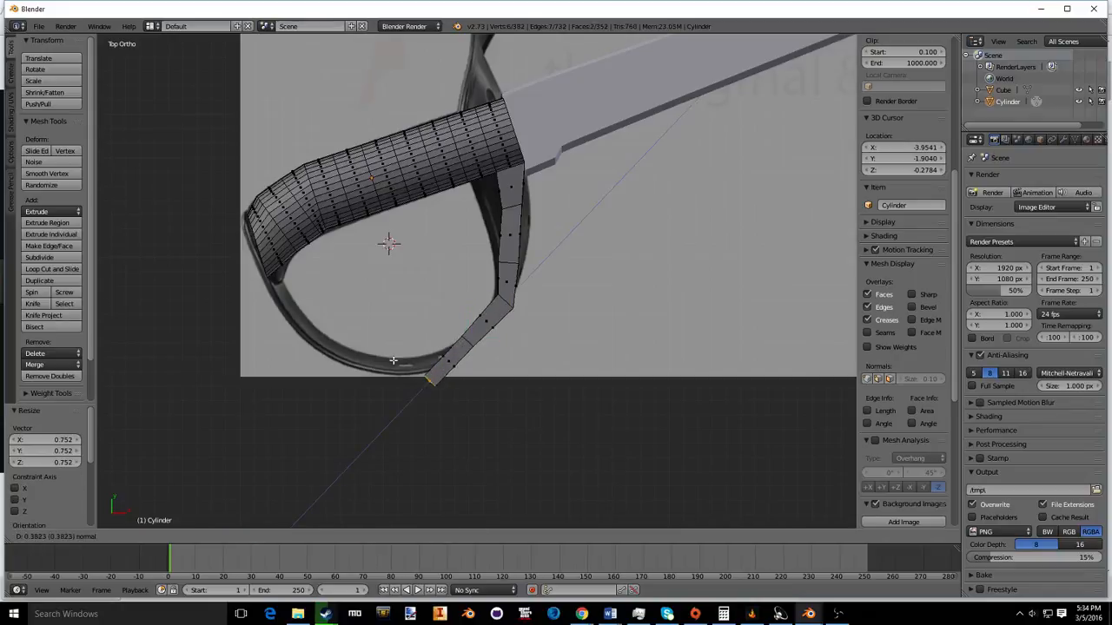
click(394, 363)
key(g)
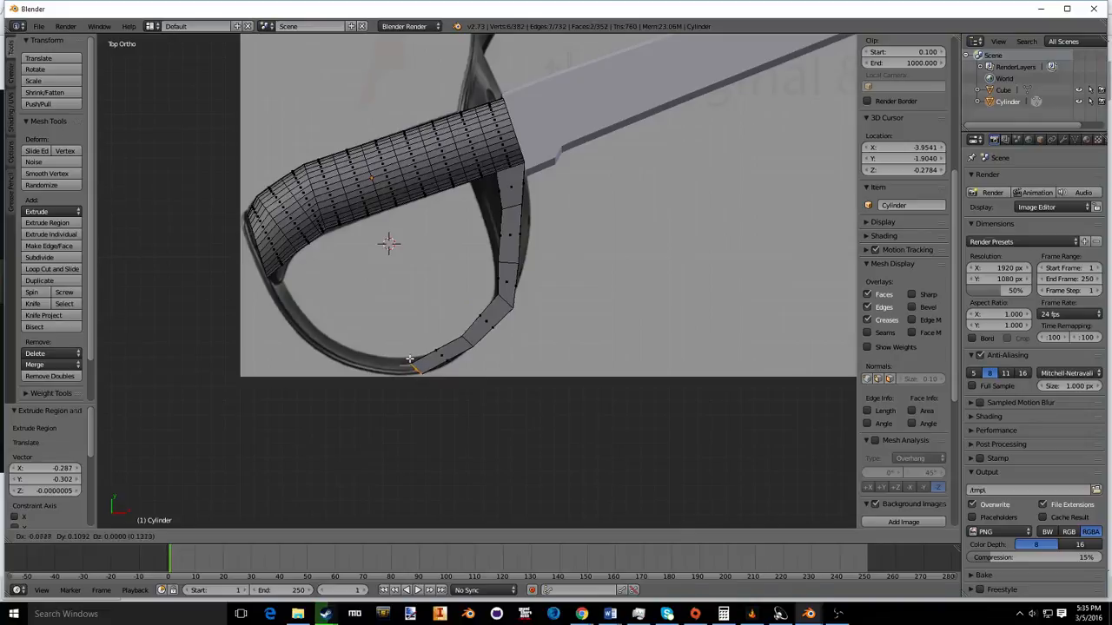
click(416, 359)
key(r)
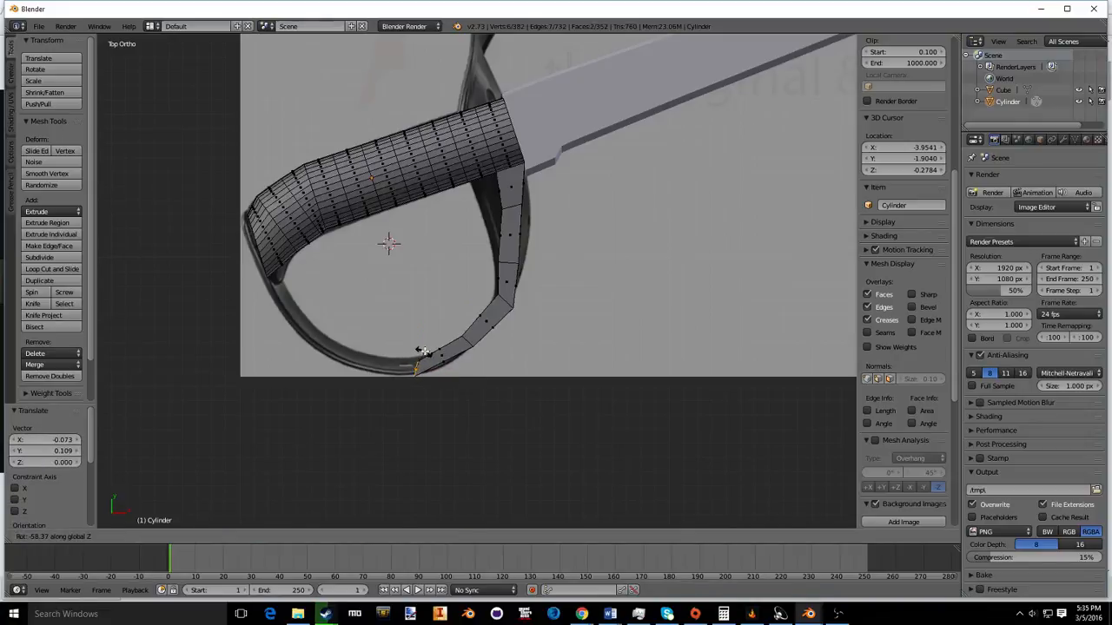
click(423, 351)
Step: Extrude two more guard segments along the reference curve, rotating the last end 32.468° and moving it about 0.085 in X and 0.081 in Y
key(e)
click(335, 339)
key(r)
click(303, 316)
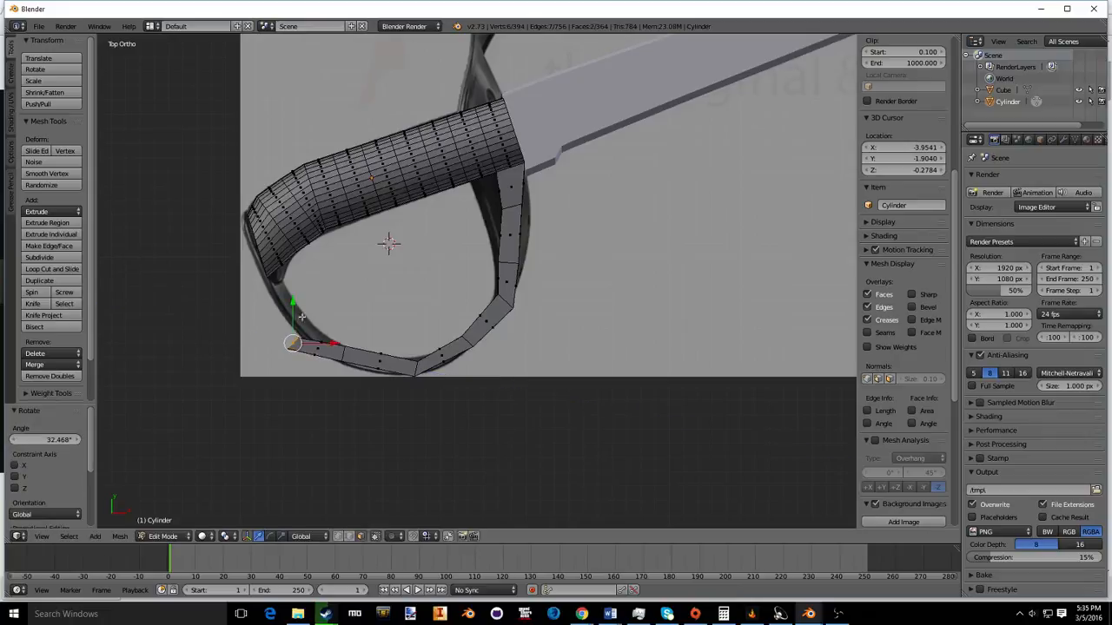
key(g)
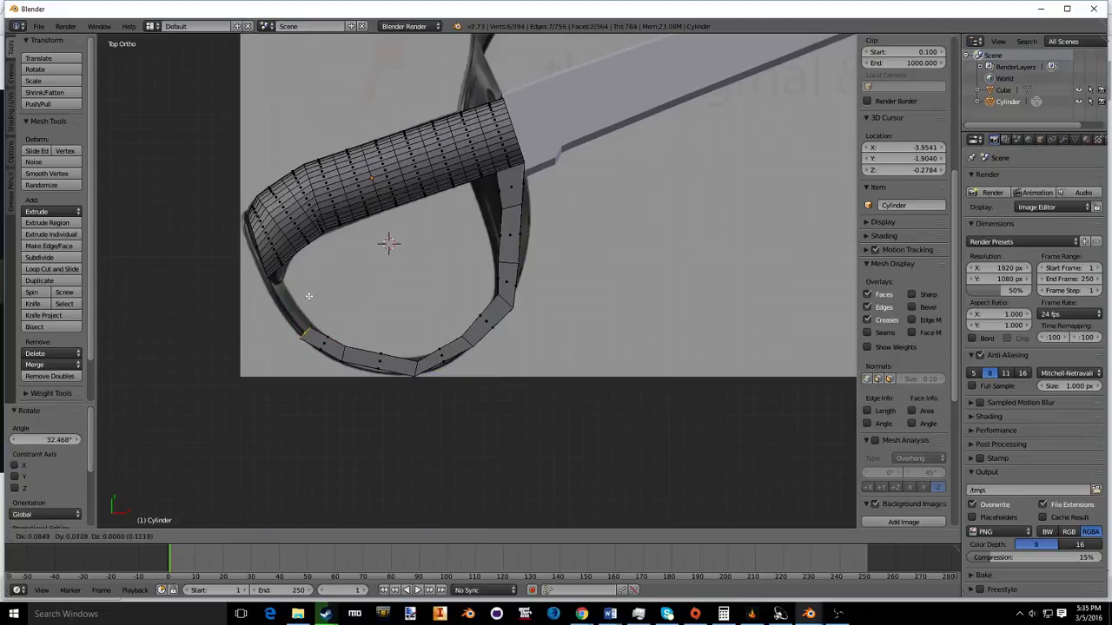
click(309, 296)
key(g)
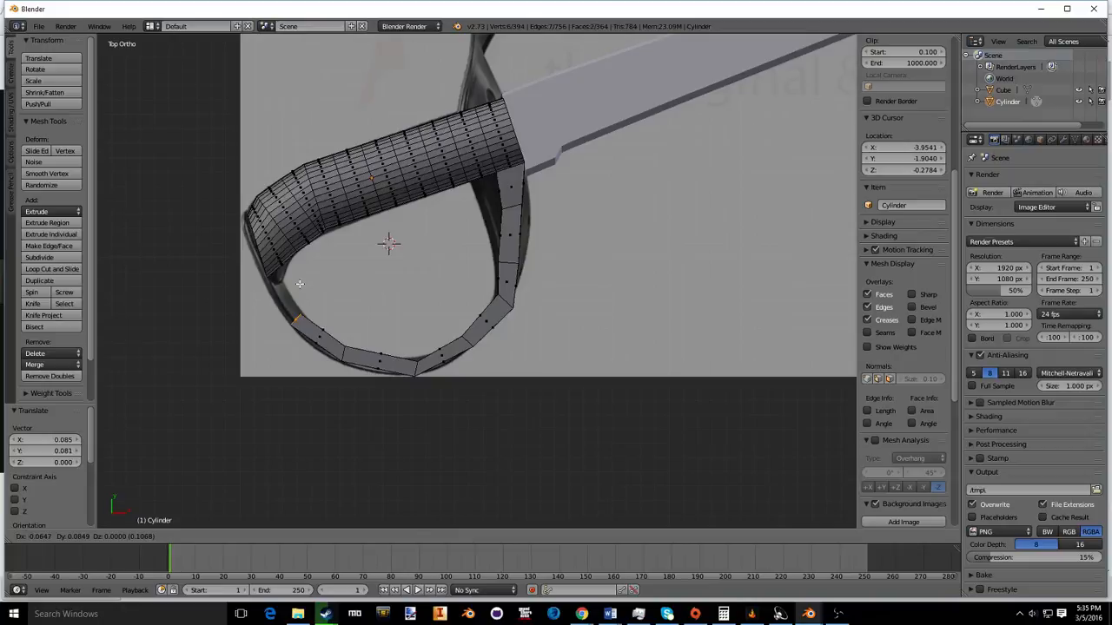
right_click(298, 283)
Step: Extrude the guard by -0.204, 0.199 and again by -0.069, 0.068 toward the pommel, and shift the tip 0.065 in X and 0.089 in Y
key(e)
click(291, 258)
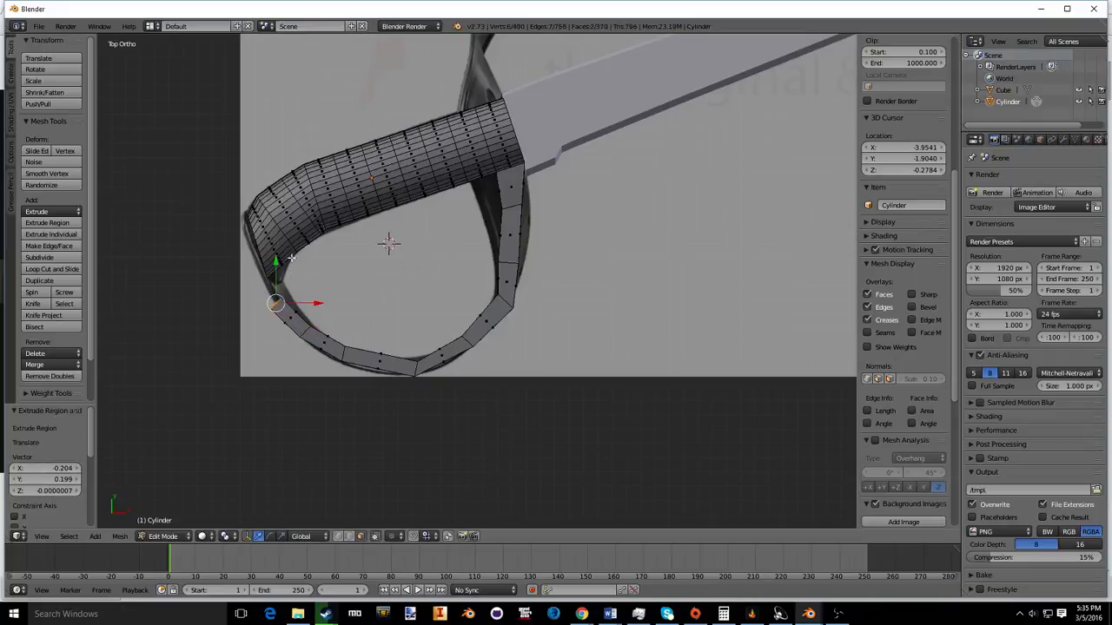
key(e)
click(269, 267)
key(g)
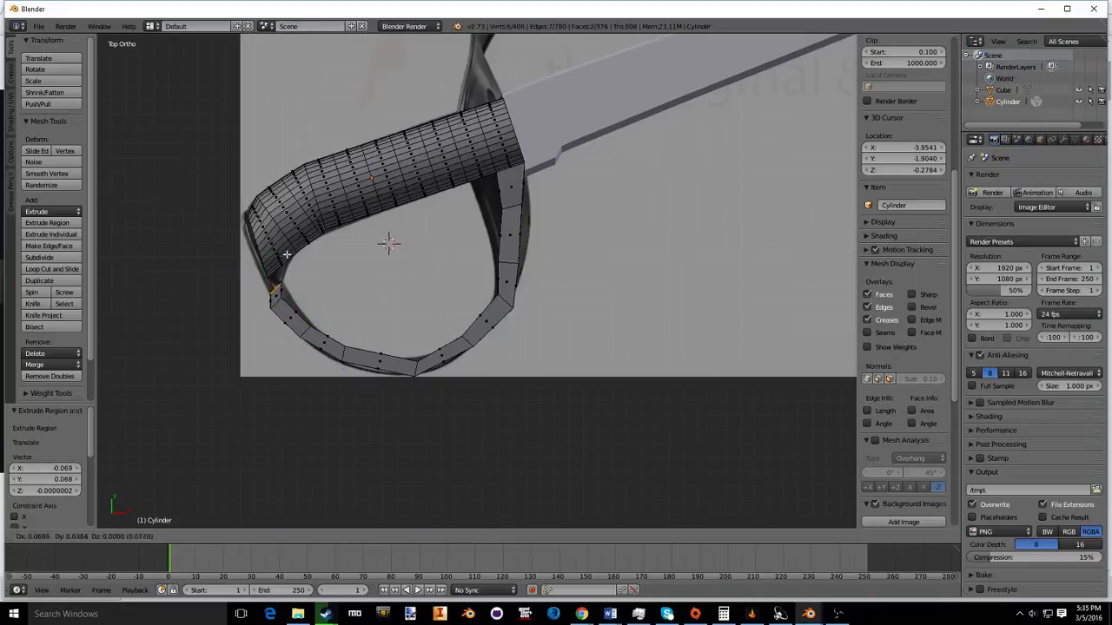
click(285, 247)
Step: Switch to edge selection and create a face joining the upper edge of the guard's tip to the adjacent pommel rim edge
middle_drag(272, 284, 385, 234)
scroll(365, 394, up, 3)
shift+middle_drag(341, 372, 461, 176)
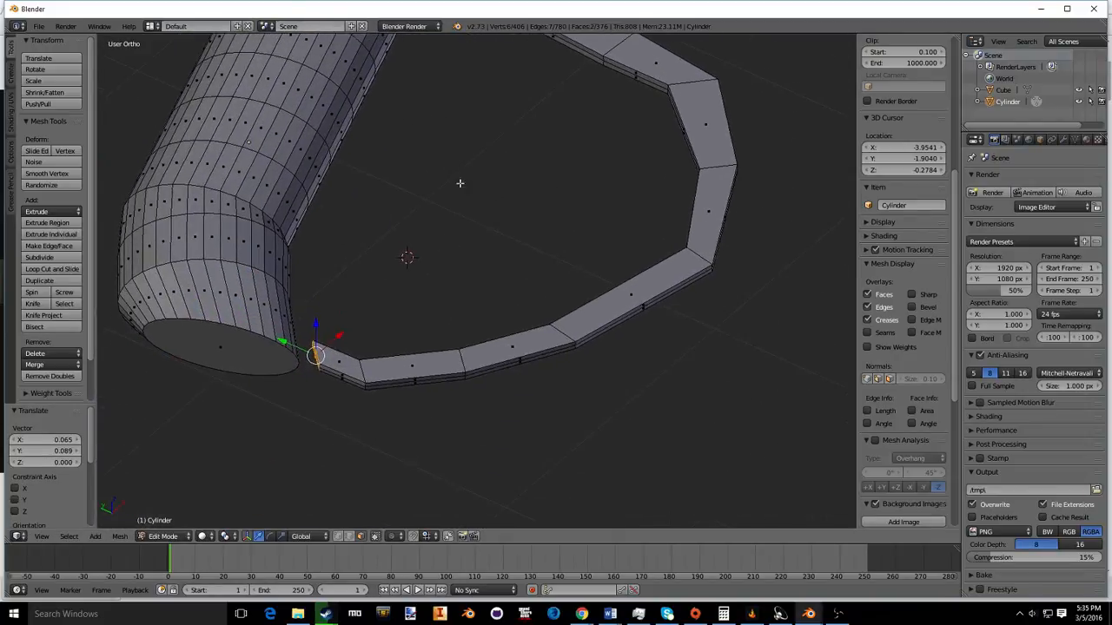
scroll(399, 261, up, 3)
shift+middle_drag(304, 330, 405, 246)
click(348, 538)
right_click(409, 246)
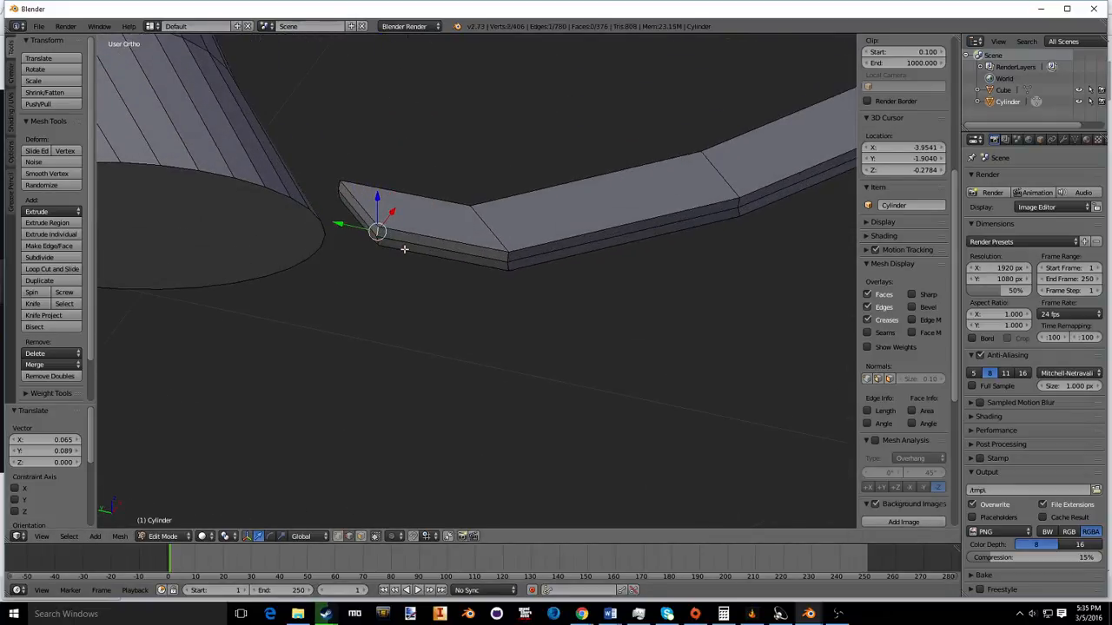
key(KP_1)
scroll(396, 243, down, 7)
scroll(276, 164, up, 4)
shift+middle_drag(309, 110, 481, 421)
scroll(296, 355, up, 3)
shift+middle_drag(235, 337, 418, 320)
scroll(376, 361, up, 3)
shift+right_click(233, 405)
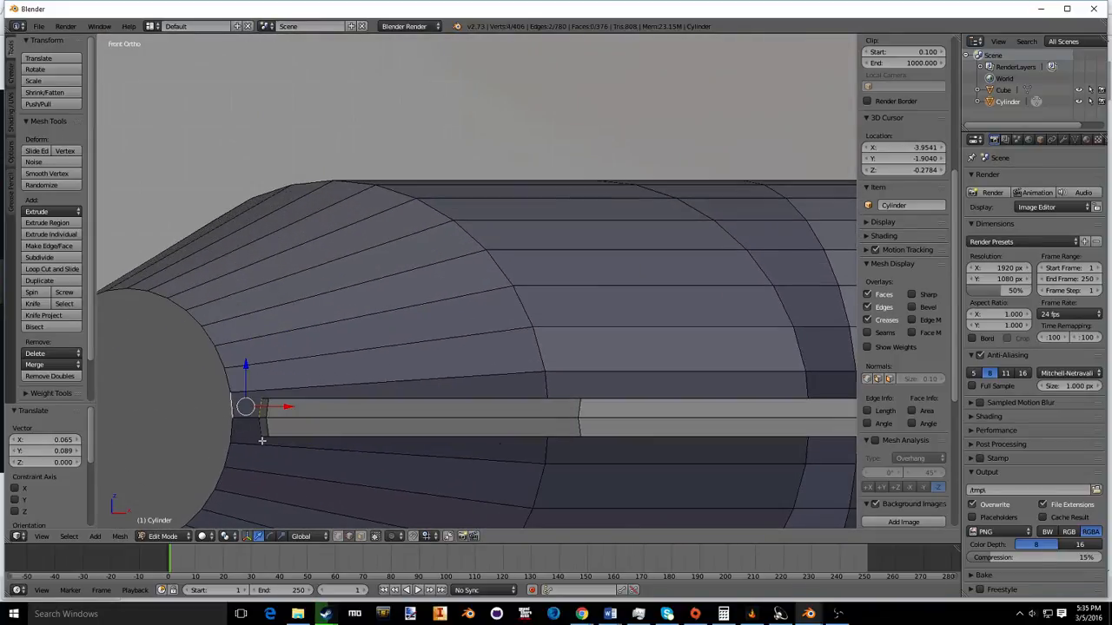
key(f)
Step: Create a second face joining the lower edge of the guard's tip to the pommel rim, and clear the selection
right_click(260, 429)
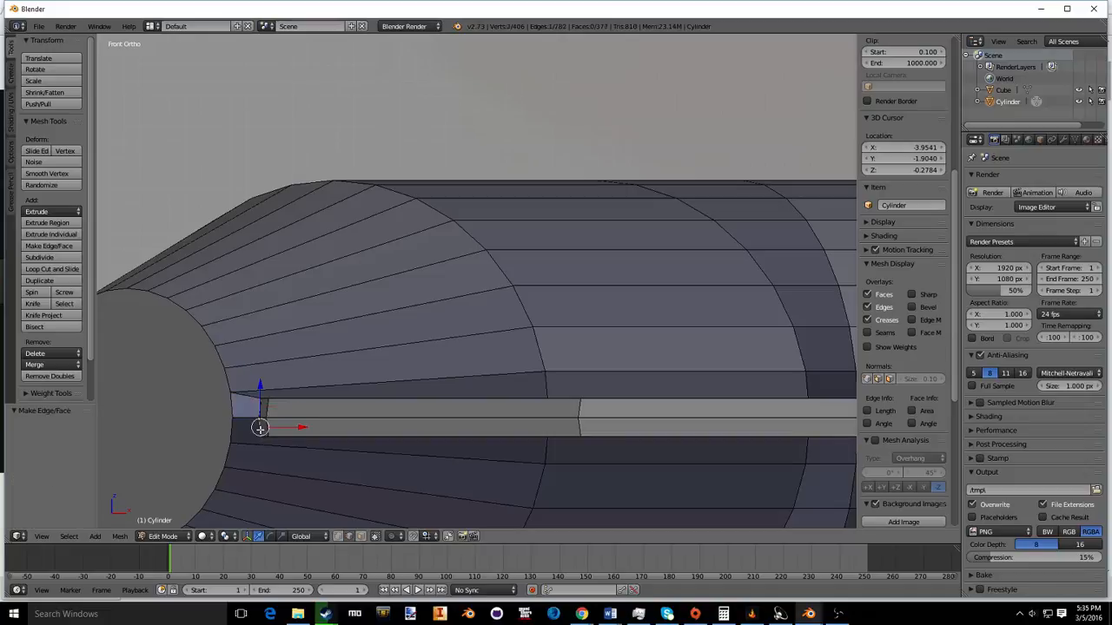
right_click(233, 432)
key(a)
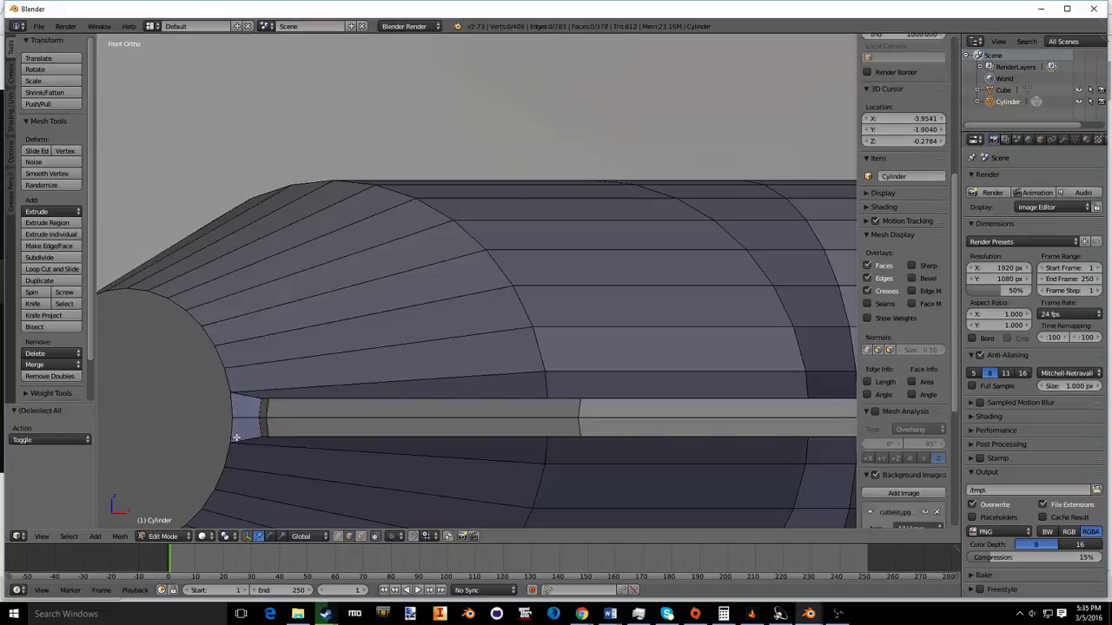
Step: Add one loop cut around the grip's flared pommel end, level with the inner side of the guard's tip
middle_drag(300, 390, 288, 429)
right_click(300, 456)
shift+right_click(285, 402)
key(ctrl+r)
click(336, 370)
click(291, 378)
Step: Create a face from the side edge of the guard's tip to the matching edge on the pommel
right_click(315, 444)
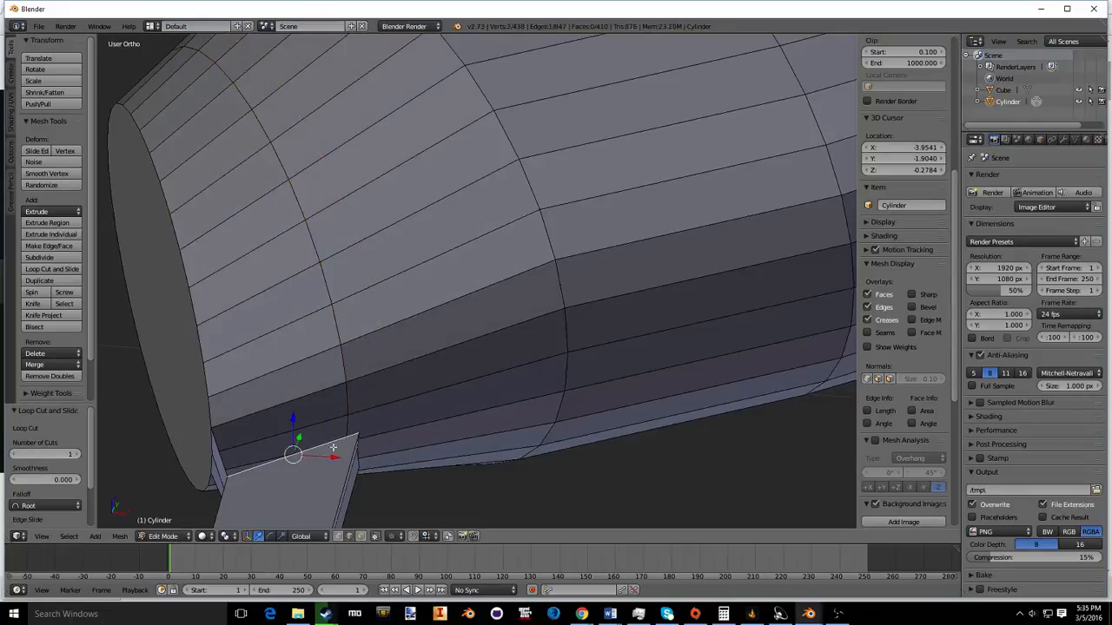
shift+right_click(307, 398)
key(f)
middle_drag(308, 392, 339, 376)
key(a)
Step: Fill two more gaps between the guard's tip and the loop-cut edges of the pommel with faces
right_click(373, 373)
shift+right_click(323, 393)
key(f)
right_click(377, 405)
shift+right_click(321, 411)
key(f)
Step: Fill the gap on the other side of the guard's tip with a face and return to Object Mode
mouse_move(321, 411)
middle_down()
mouse_move(354, 419)
mouse_move(334, 424)
middle_up()
right_click(321, 439)
shift+right_click(286, 393)
key(f)
middle_drag(286, 394, 336, 414)
key(Tab)
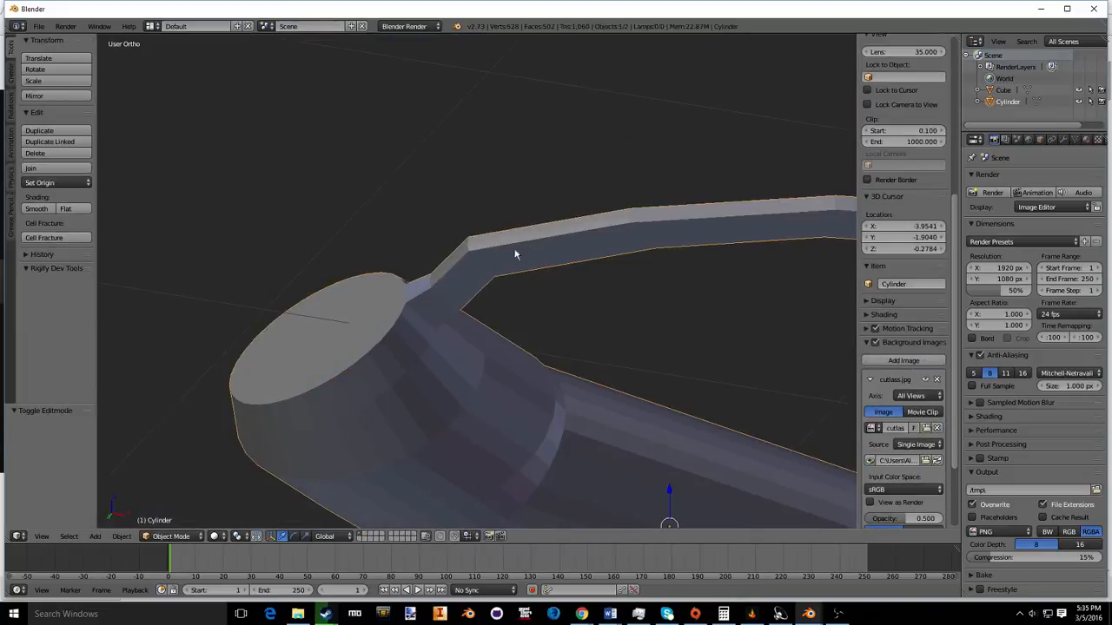
Step: Examine the whole sword from several angles, checking the guard's connection to the grip and pommel
middle_drag(529, 239, 519, 353)
scroll(520, 358, down, 13)
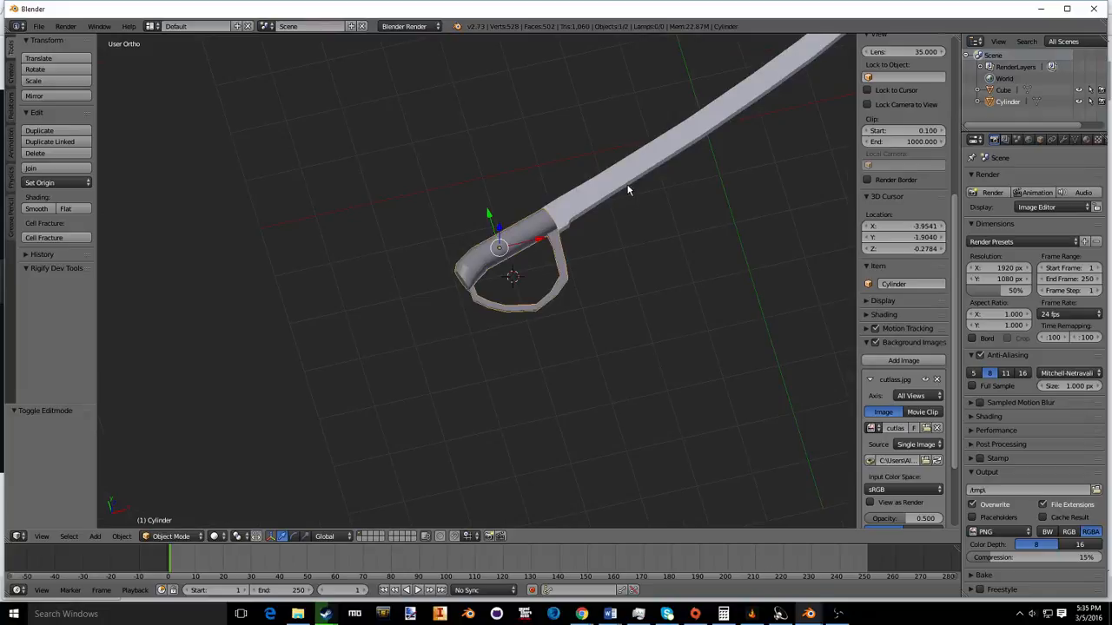
scroll(627, 186, down, 4)
middle_drag(489, 271, 541, 222)
scroll(541, 222, up, 4)
scroll(542, 226, up, 4)
shift+middle_drag(606, 162, 286, 354)
scroll(286, 355, down, 5)
middle_drag(400, 239, 338, 259)
scroll(338, 258, up, 3)
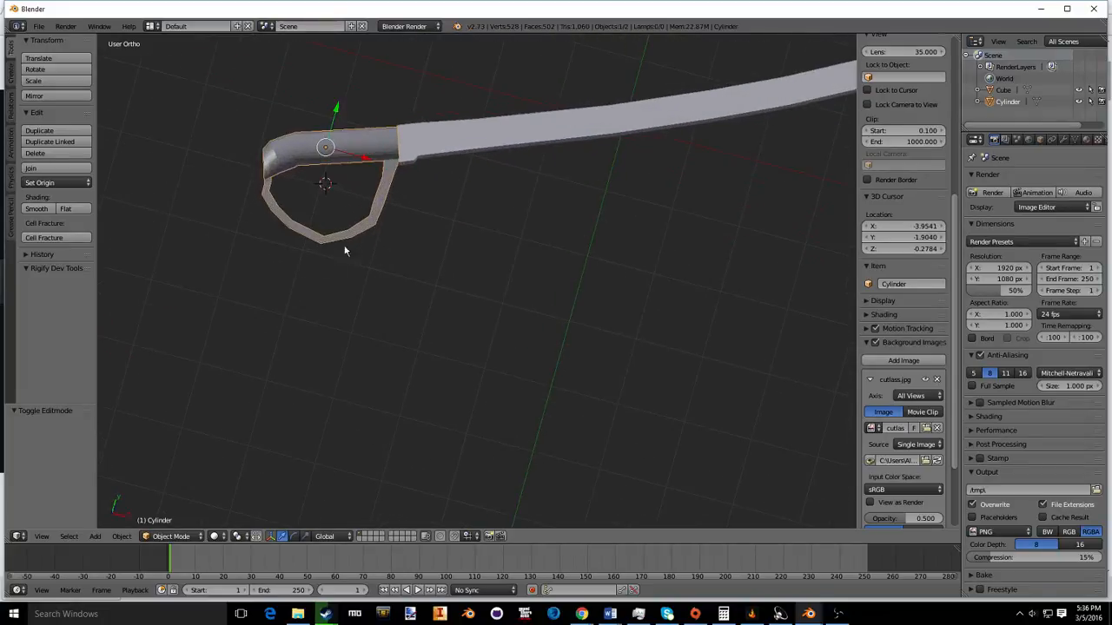
scroll(444, 203, up, 3)
scroll(489, 165, down, 6)
Step: Add a Subdivision Surface modifier to the grip and guard object
right_click(610, 190)
scroll(412, 253, up, 3)
middle_drag(413, 253, 363, 429)
right_click(363, 437)
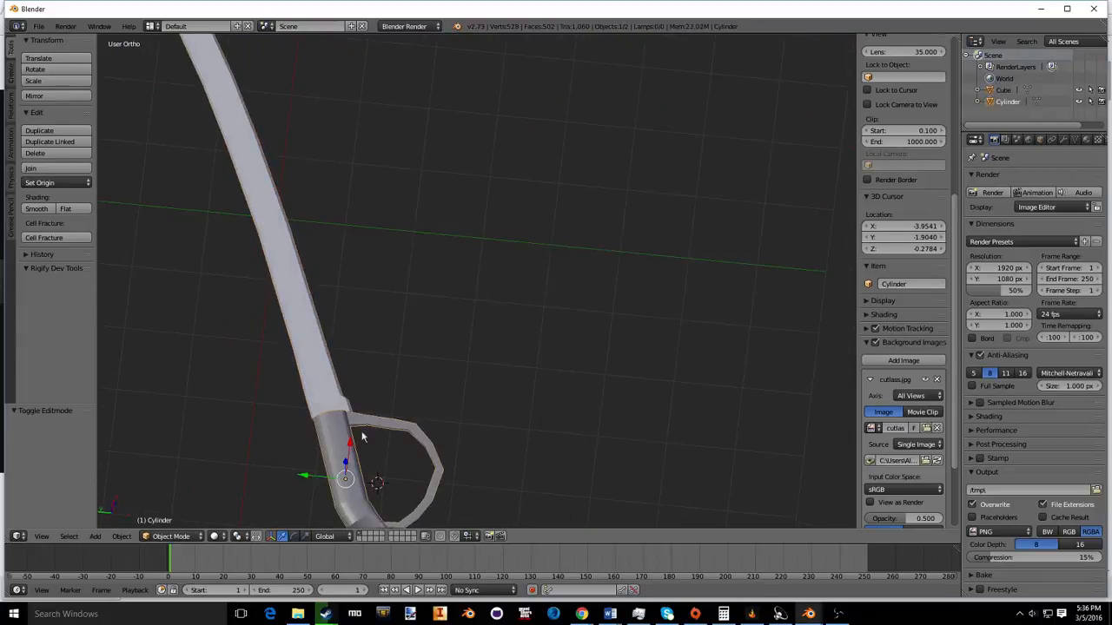
click(1063, 140)
click(990, 179)
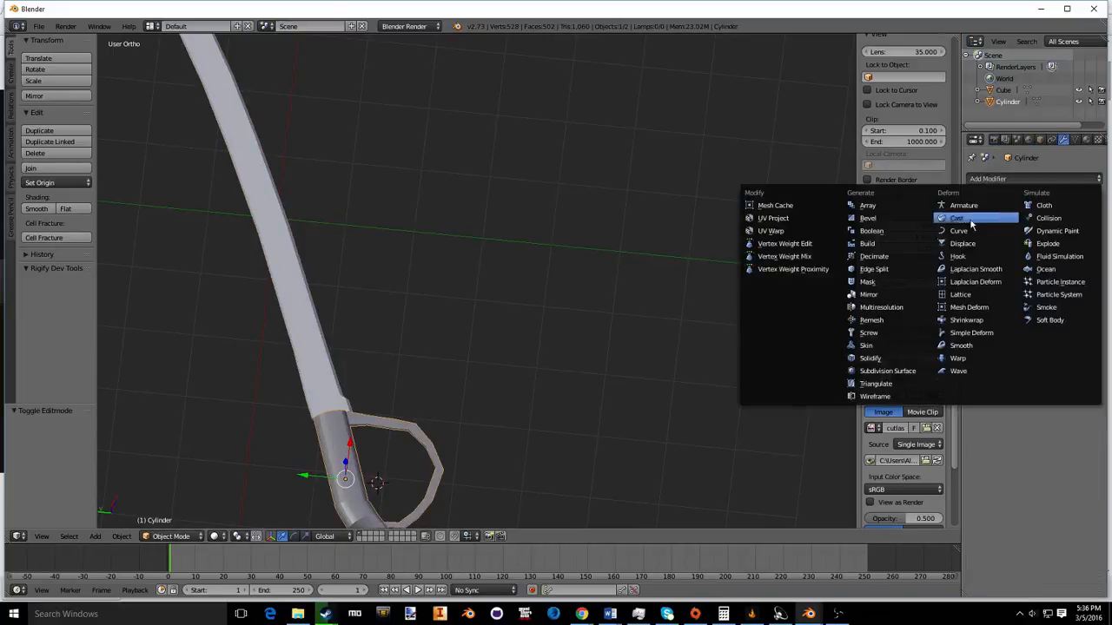
click(901, 371)
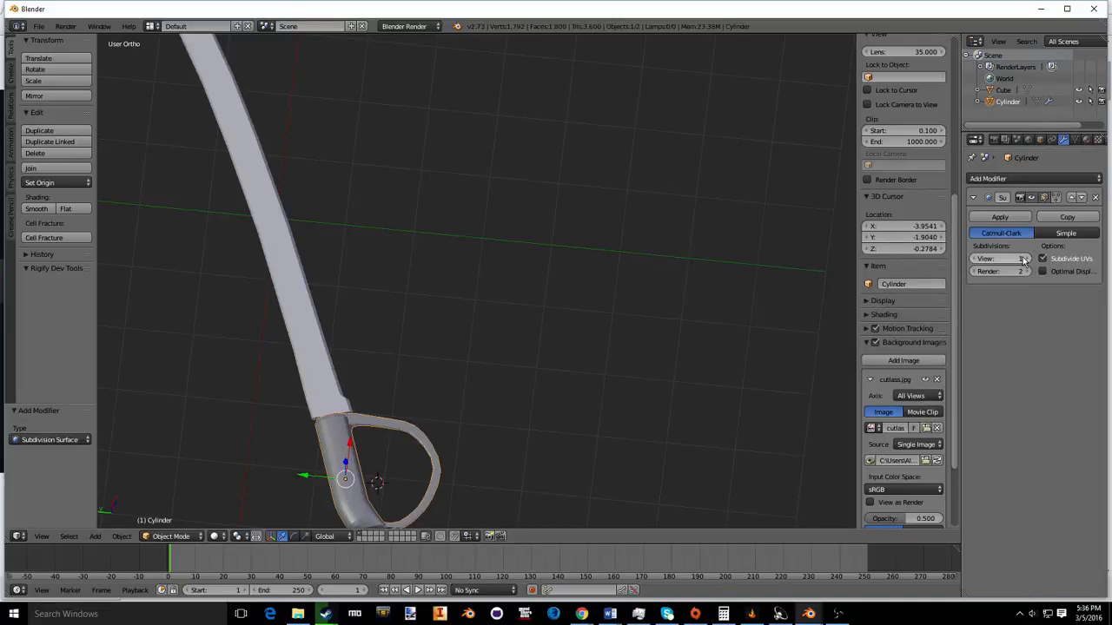
Step: Raise the modifier's view subdivisions to 2 and apply it to the grip and guard
middle_drag(511, 316, 701, 345)
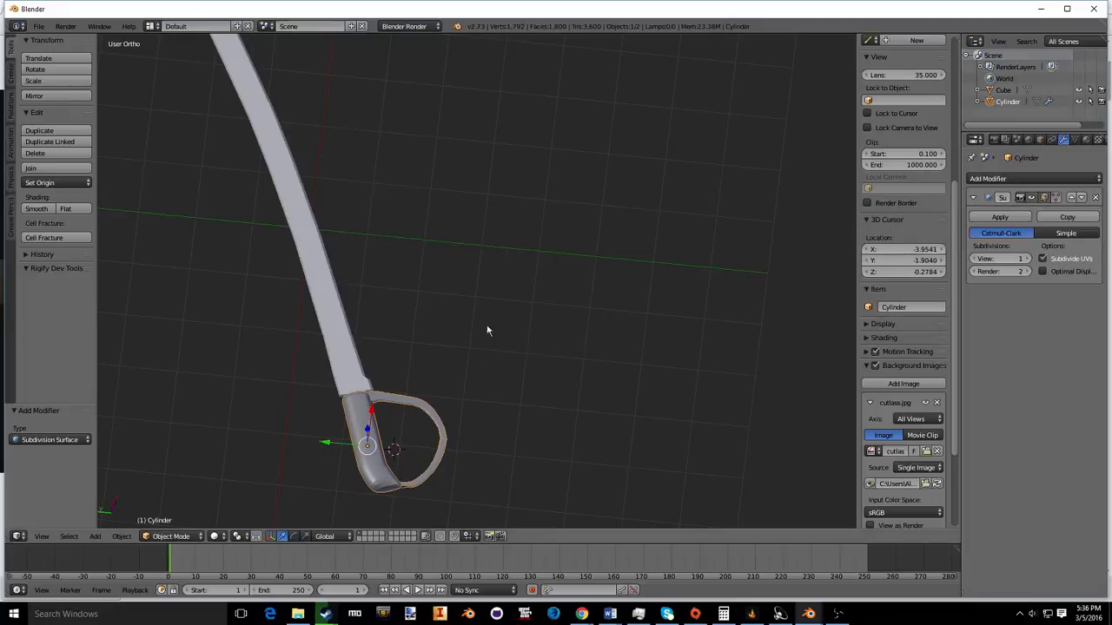
scroll(483, 343, up, 6)
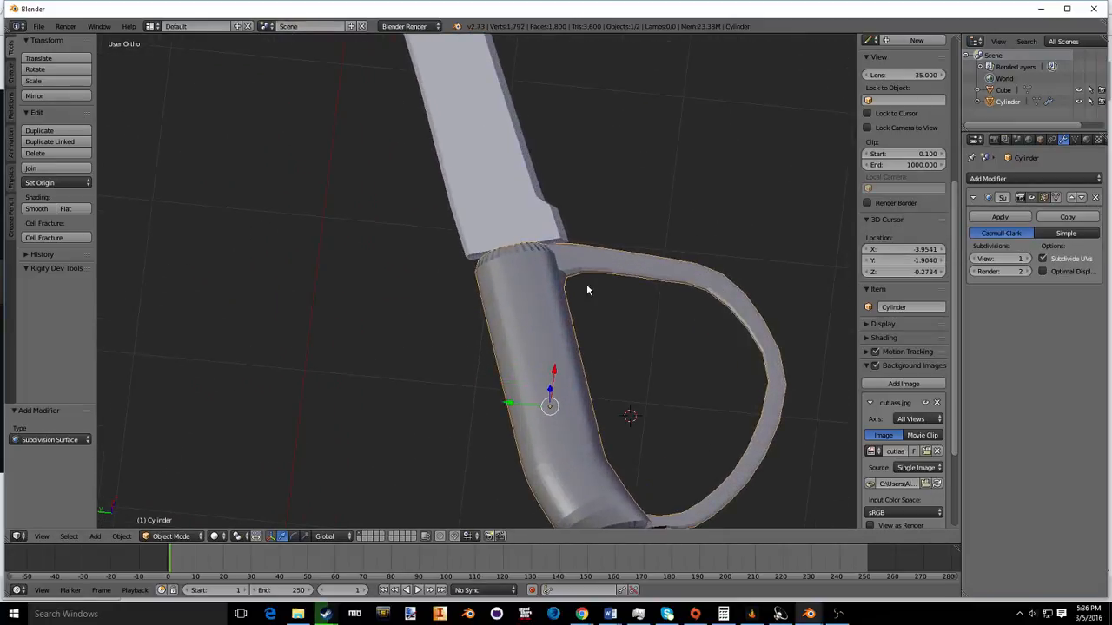
click(1028, 258)
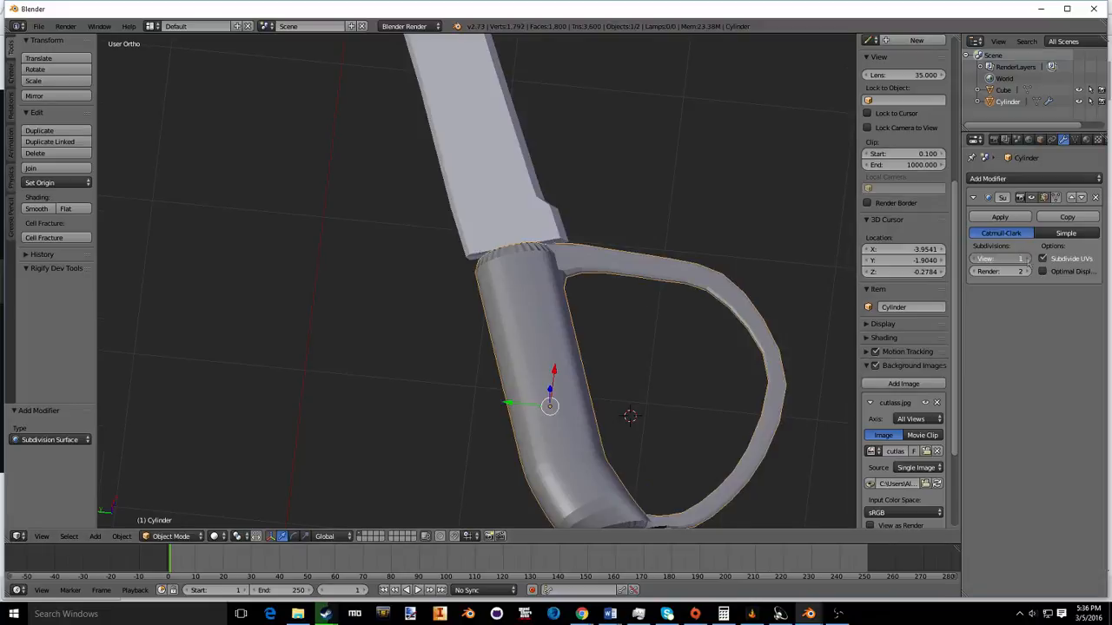
click(1000, 217)
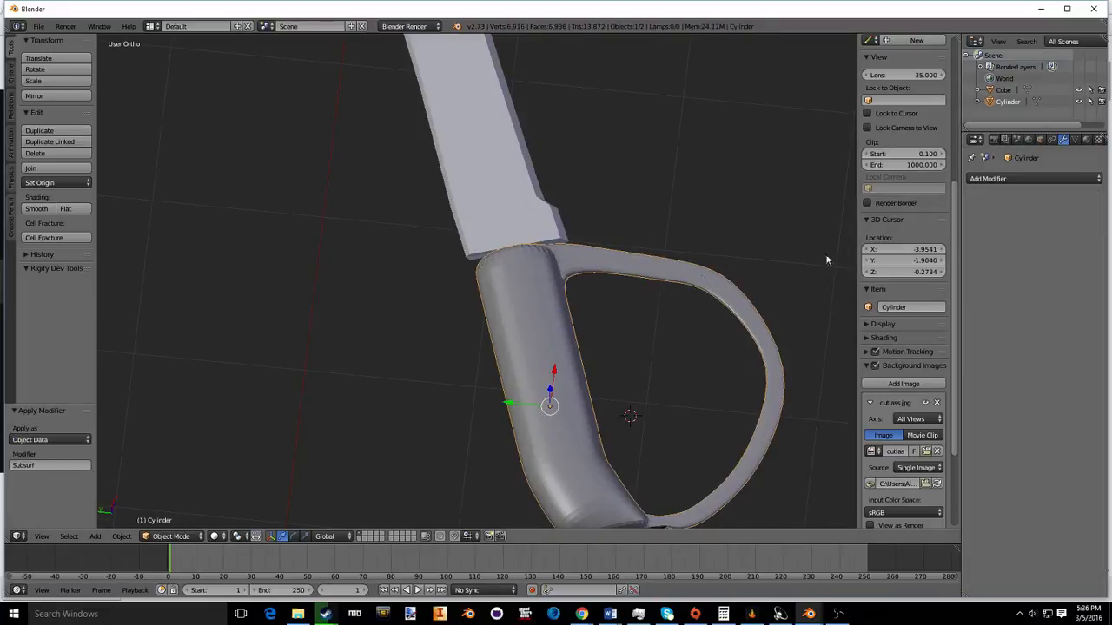
Step: Try selecting an edge loop around the subdivided grip near its blade end in Edit Mode
middle_drag(556, 295, 660, 314)
key(Tab)
scroll(435, 240, up, 3)
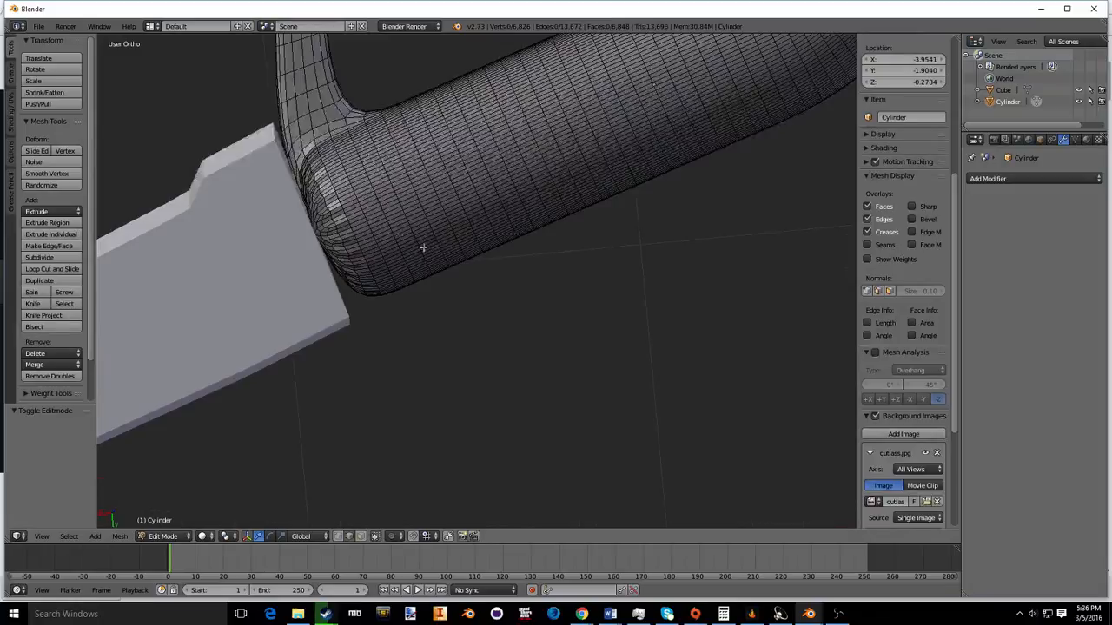
alt+right_click(371, 265)
alt+right_click(368, 262)
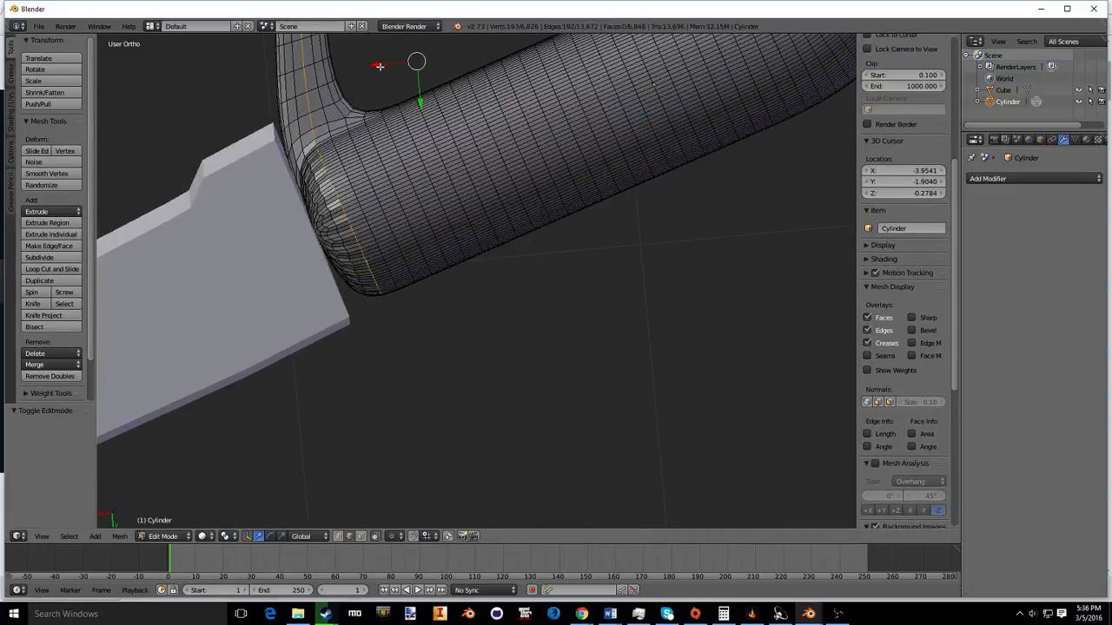
Step: Undo the loop selection and the applied subdivision, and leave Edit Mode
scroll(402, 91, down, 8)
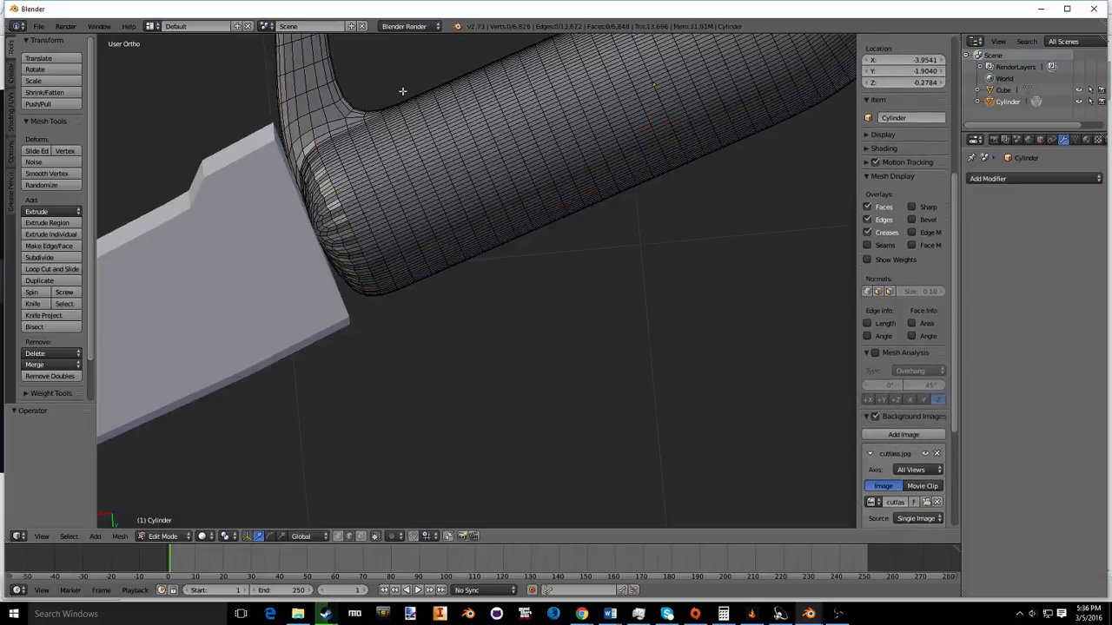
key(ctrl+z)
scroll(387, 260, up, 4)
key(Tab)
Step: Select the blade together with the grip and guard and join them into one object
middle_drag(387, 260, 563, 291)
middle_drag(597, 258, 511, 279)
right_click(506, 280)
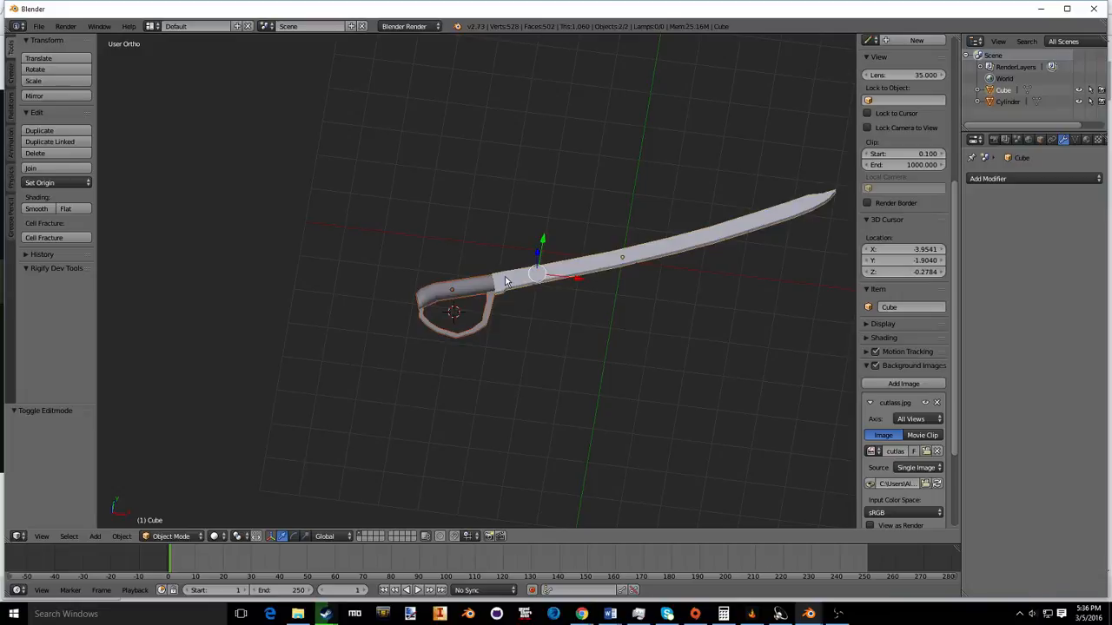
key(ctrl+j)
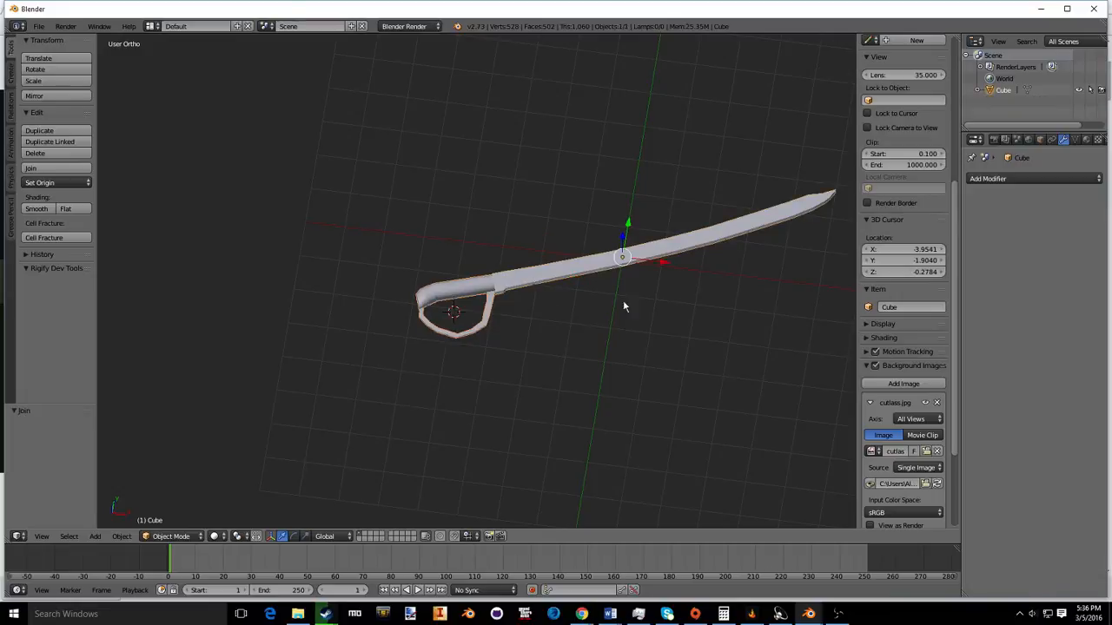
Step: Switch the view to perspective and scale the joined sword along the Z axis
key(Tab)
key(Tab)
key(a)
middle_drag(609, 235, 404, 349)
scroll(622, 203, up, 4)
key(KP_5)
key(s)
key(x)
key(z)
click(413, 232)
middle_drag(414, 231, 583, 253)
key(Tab)
key(Tab)
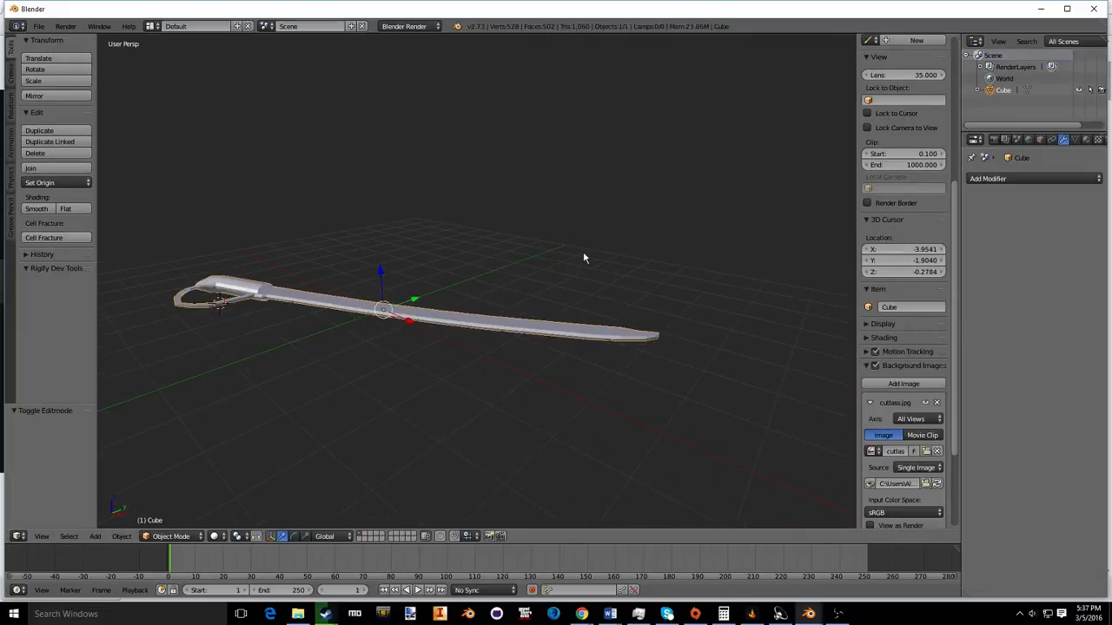
Step: Select the sword's entire mesh and unwrap it with Smart UV Project using an angle limit of 66 and an island margin of 0
key(Tab)
key(a)
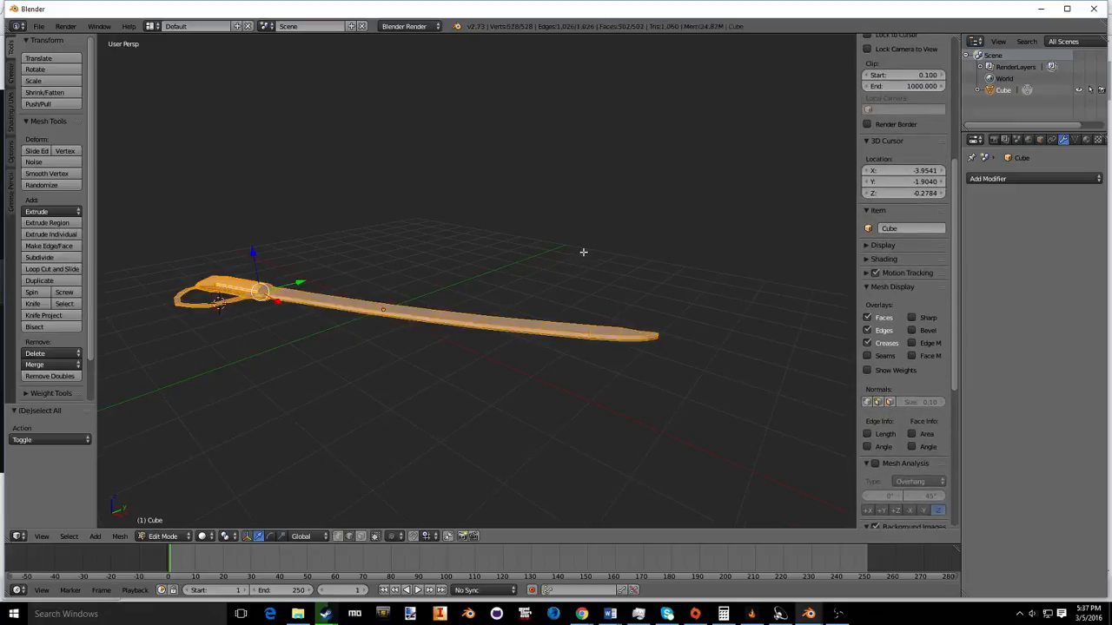
key(a)
key(a)
key(u)
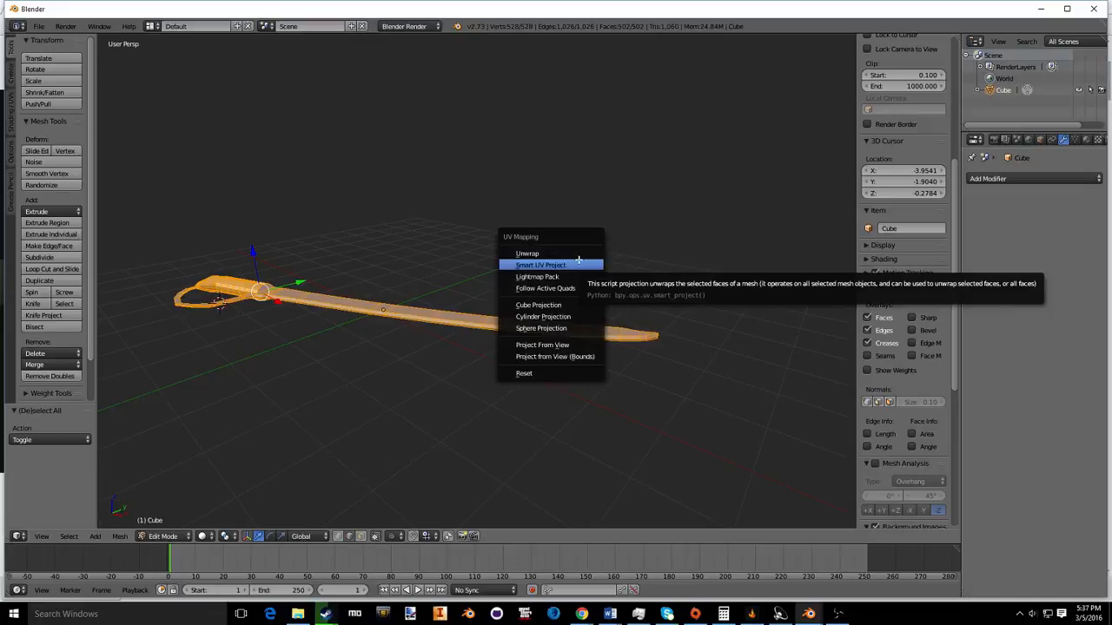
click(578, 264)
click(576, 333)
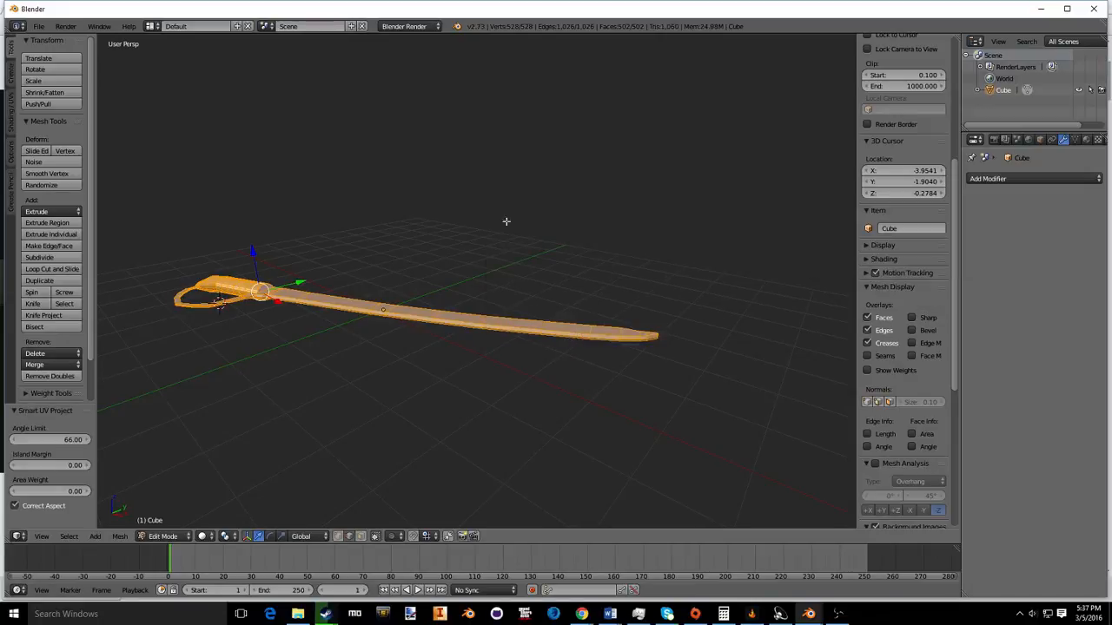
Step: Split the 3D view in two, hide the extra side panels, and turn the second area into a UV/Image Editor showing the sword's UV layout
drag(855, 98, 959, 87)
drag(960, 36, 574, 105)
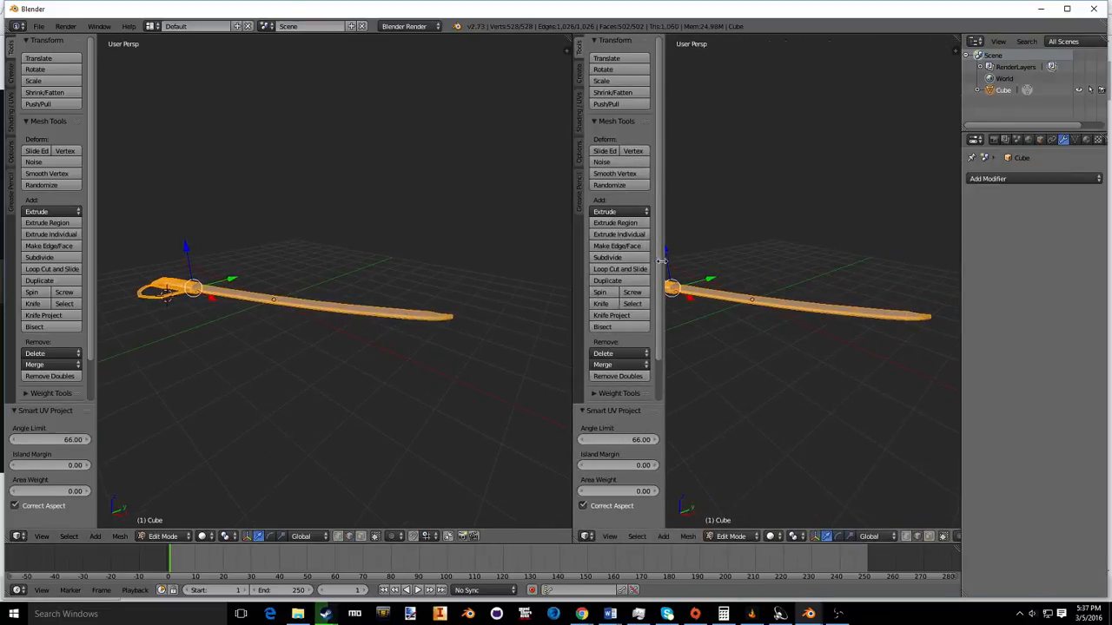
drag(663, 259, 539, 281)
click(587, 536)
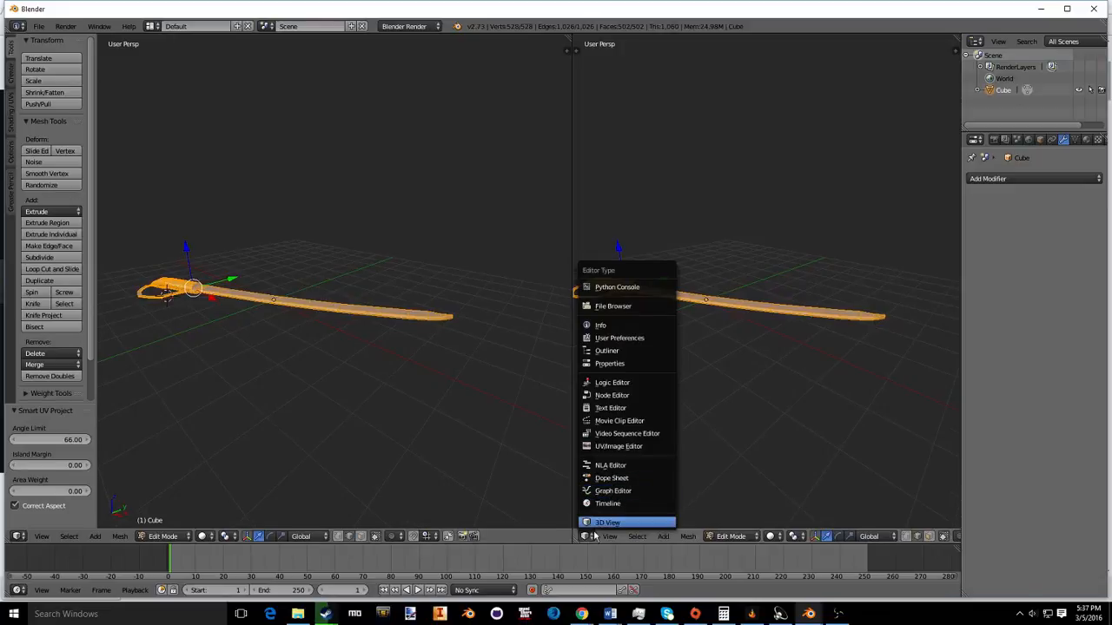
click(620, 448)
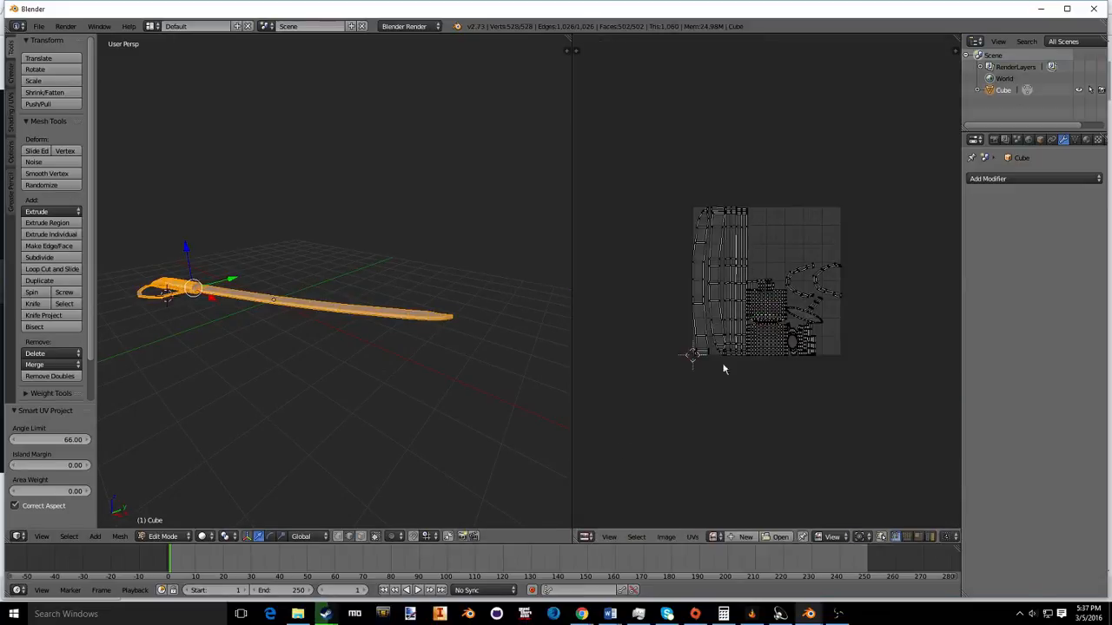
scroll(764, 292, up, 8)
middle_drag(720, 330, 781, 335)
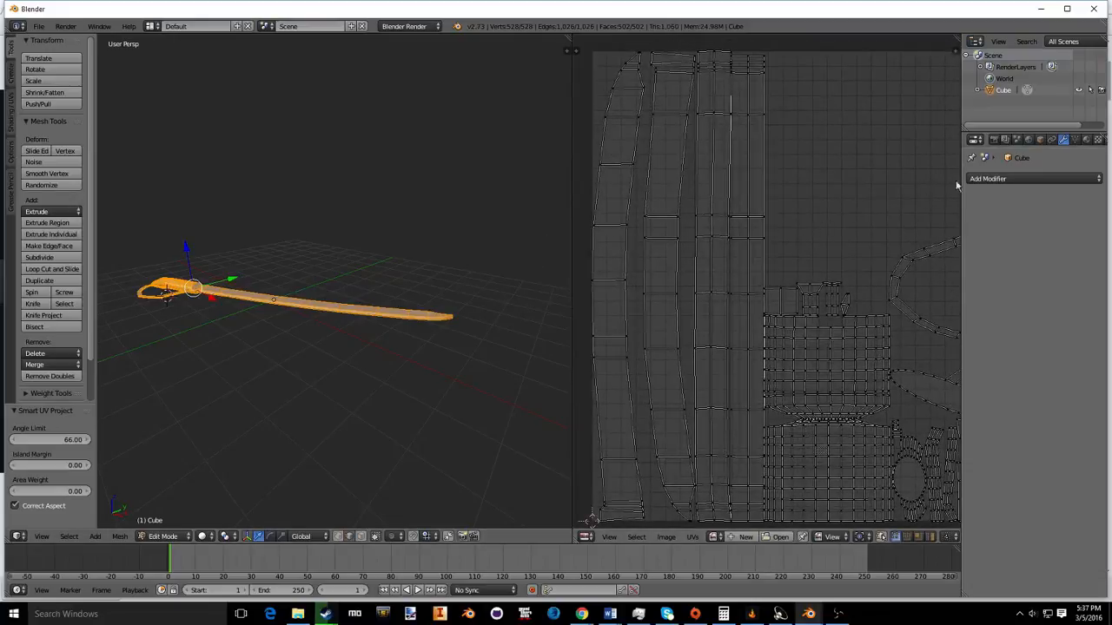
Step: Add a second material slot to the sword and switch the render engine to Cycles Render
click(1084, 139)
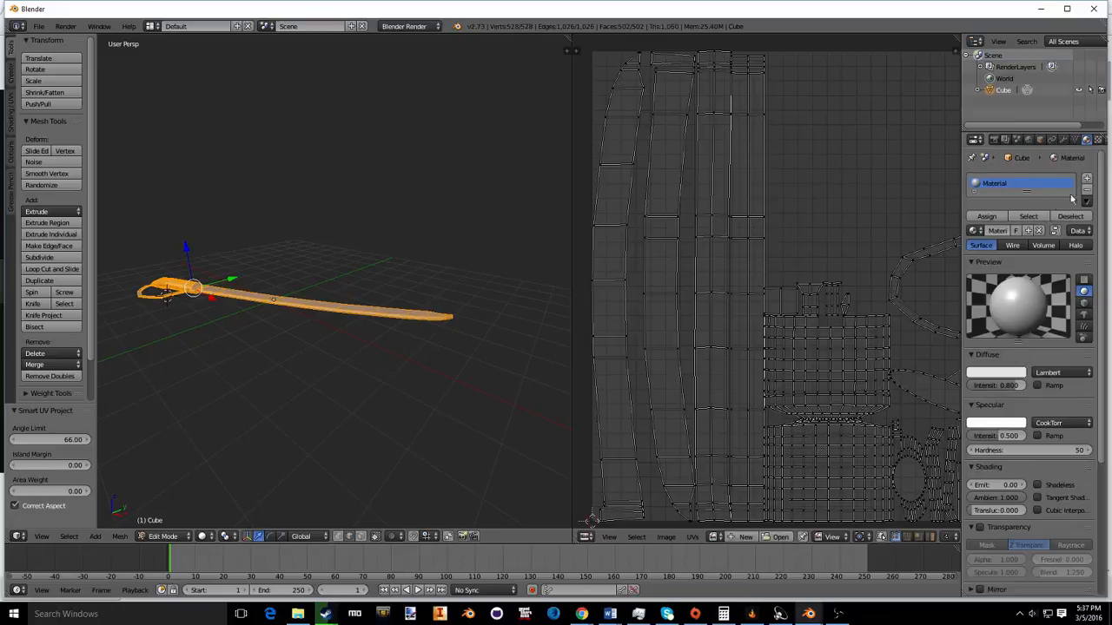
click(1087, 179)
click(409, 26)
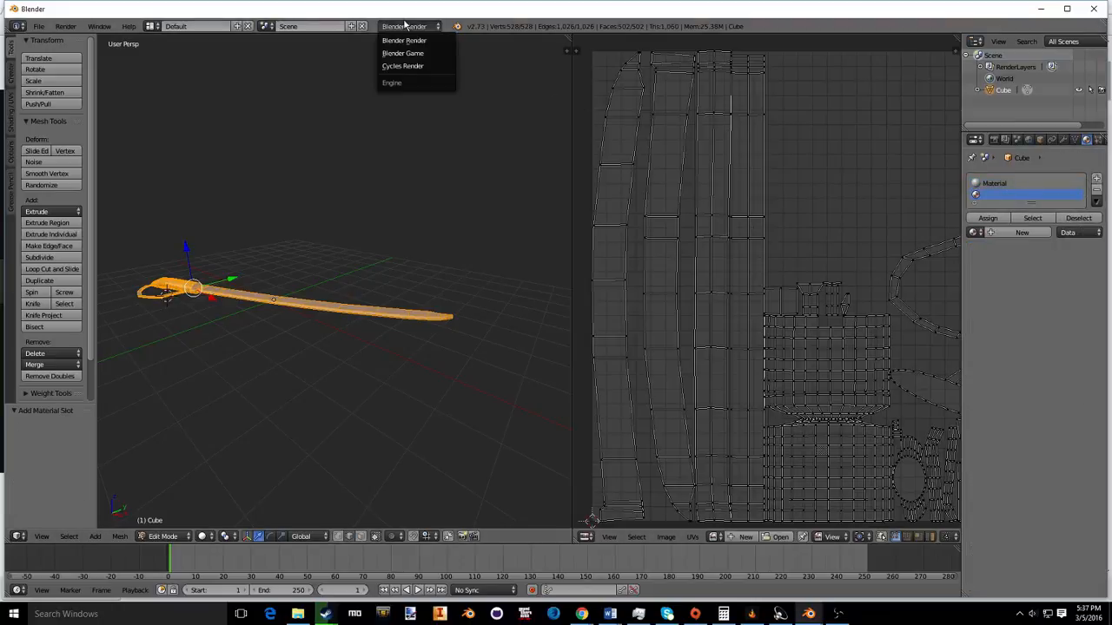
click(399, 66)
Step: Rename the first material Blade and create a new material named Hilt in the second slot
click(1014, 185)
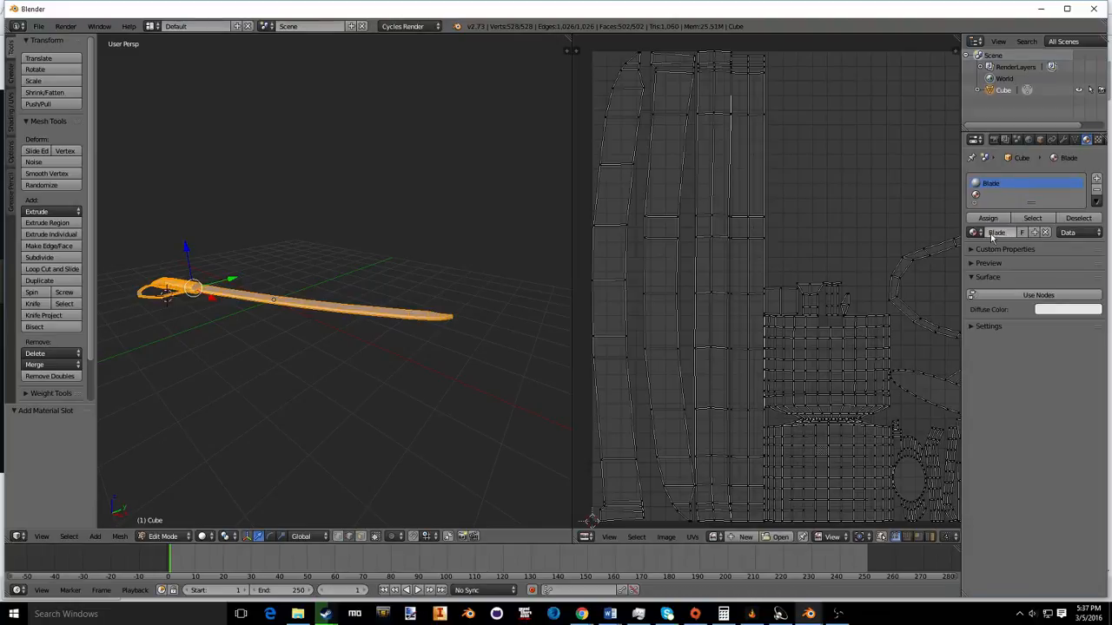
click(999, 195)
click(1009, 233)
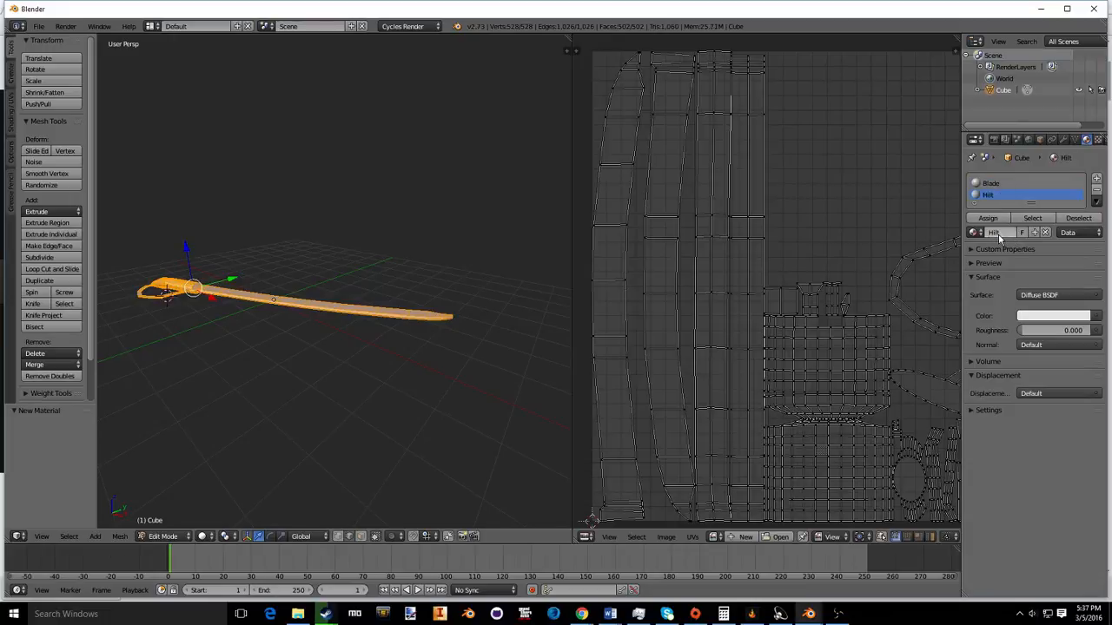
Step: Set the Blade material's diffuse color to an Image Texture and browse the Downloads folder for its image
click(997, 185)
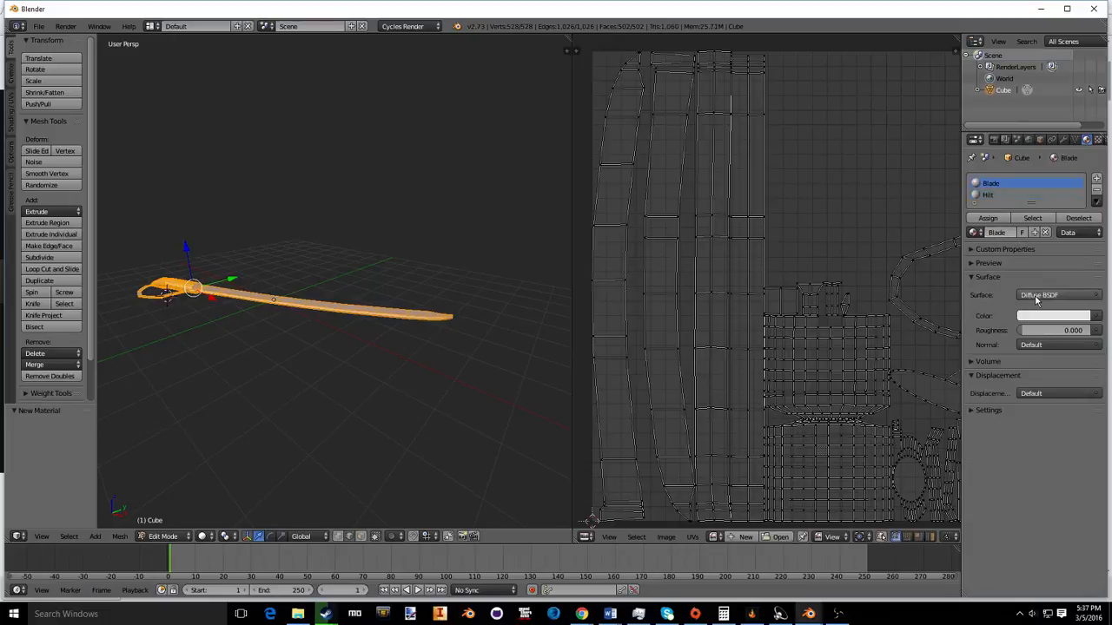
click(1094, 318)
click(868, 262)
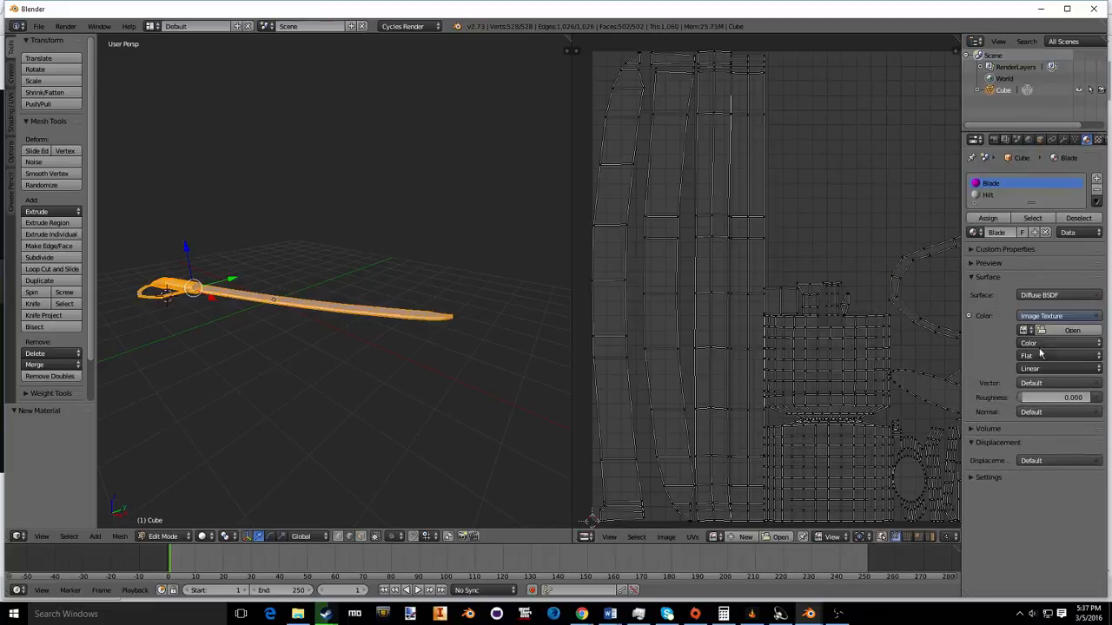
click(1072, 331)
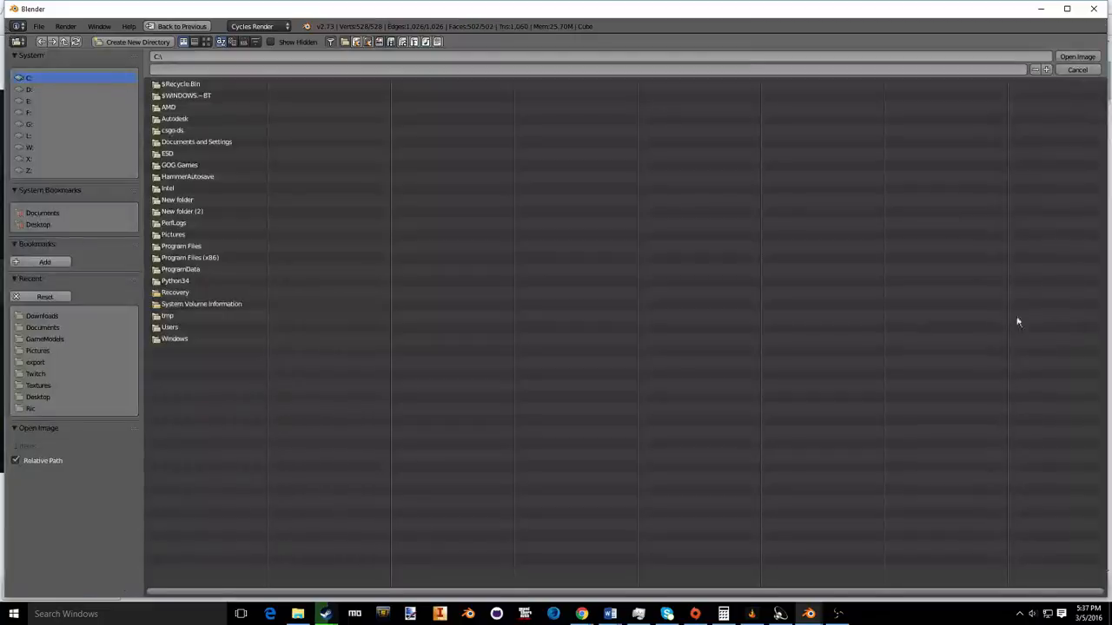
click(41, 316)
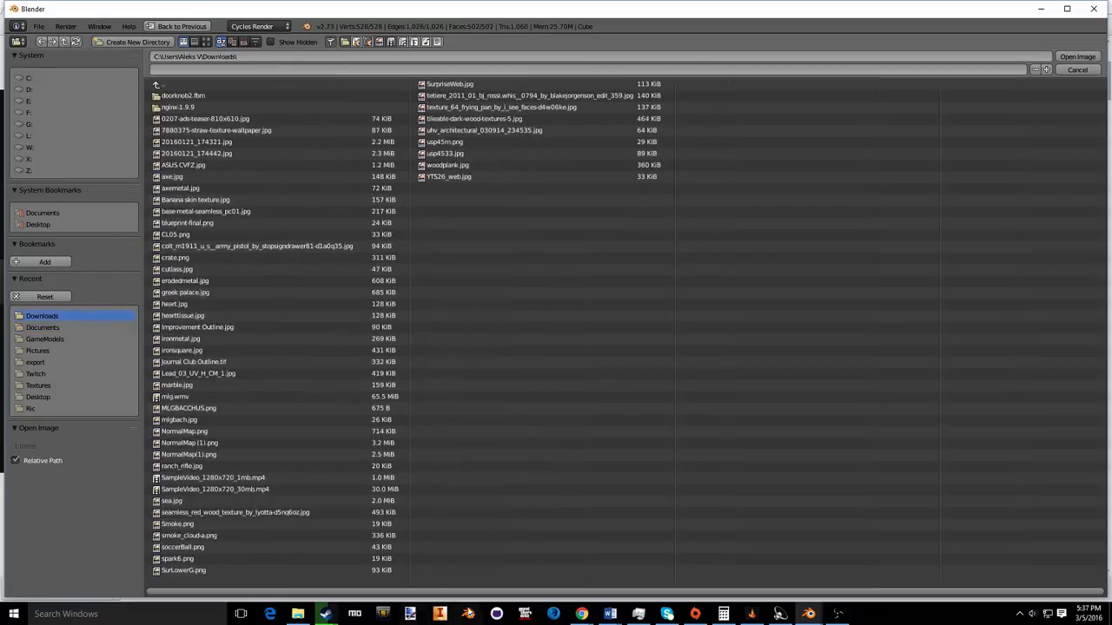
Step: Switch to Chrome, search Google Images for "steel texture tileable", and preview a mottled gray metal texture
click(642, 556)
key(ctrl+t)
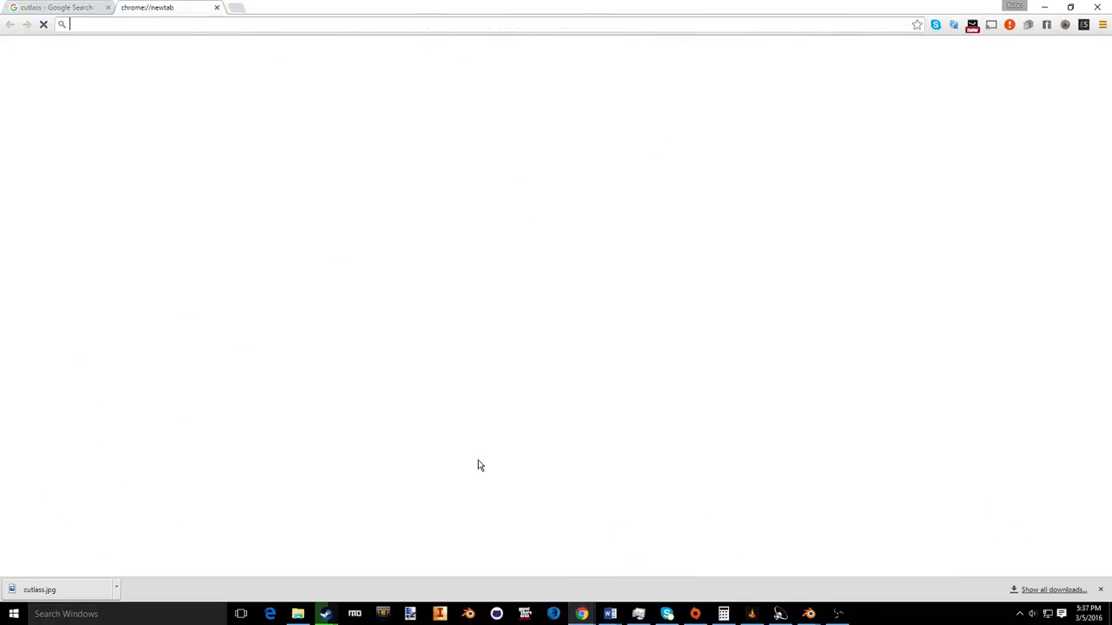
text(ste)
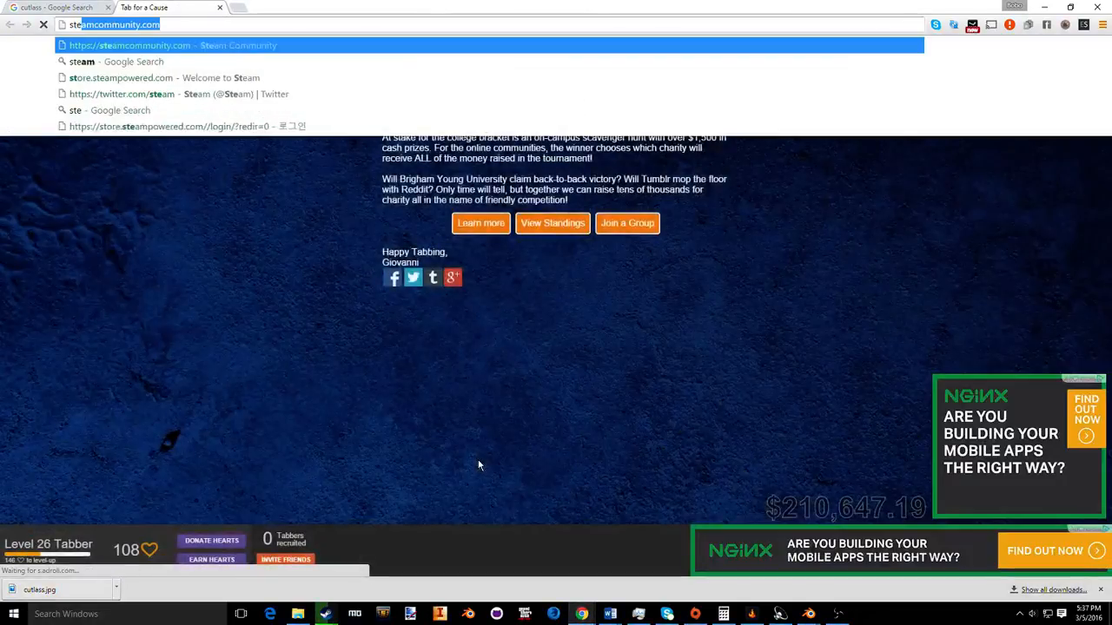
text(el texture)
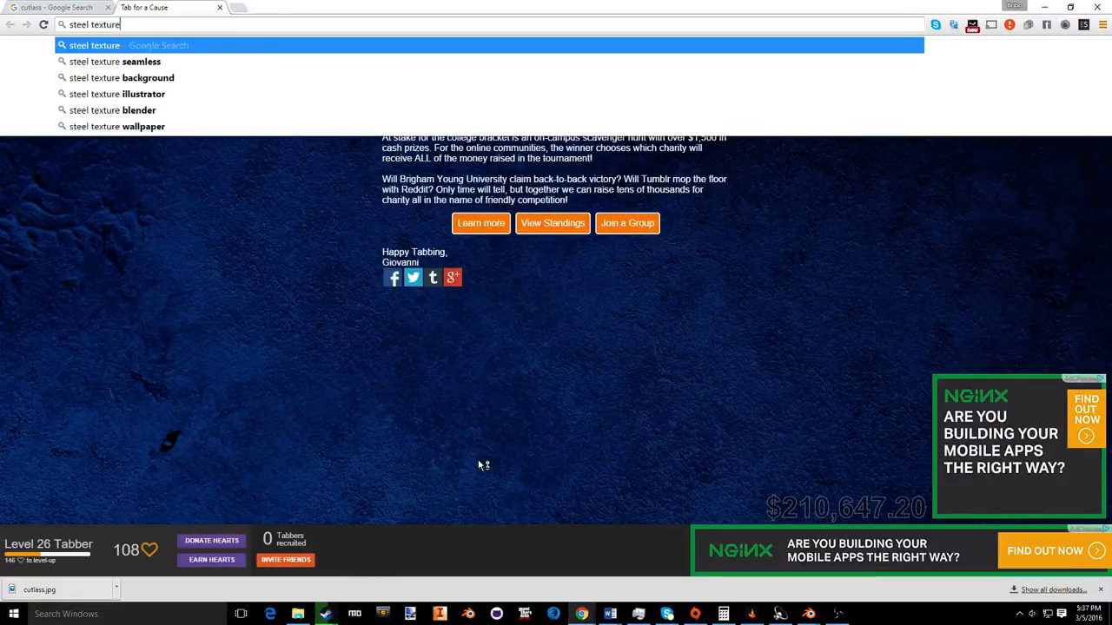
text( tileabel)
key(Return)
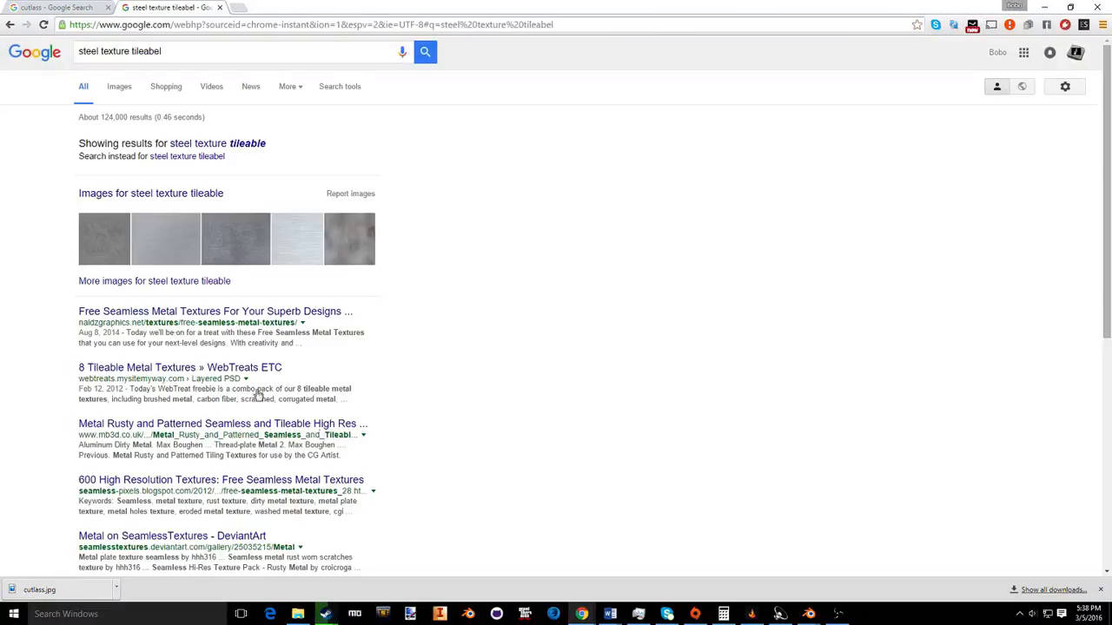
click(250, 143)
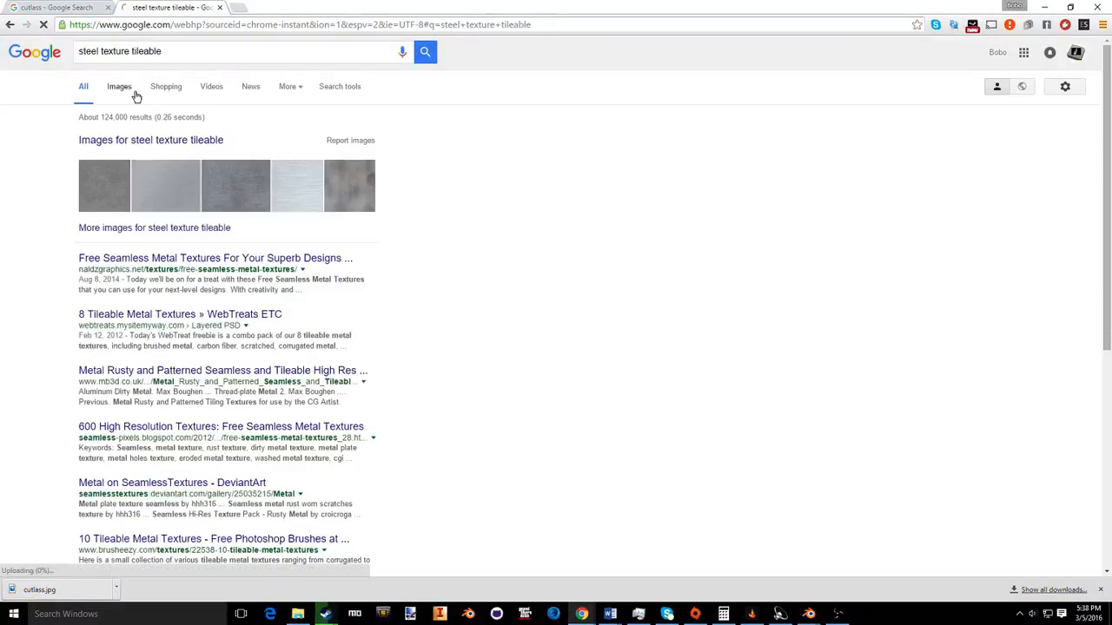
click(130, 90)
click(382, 295)
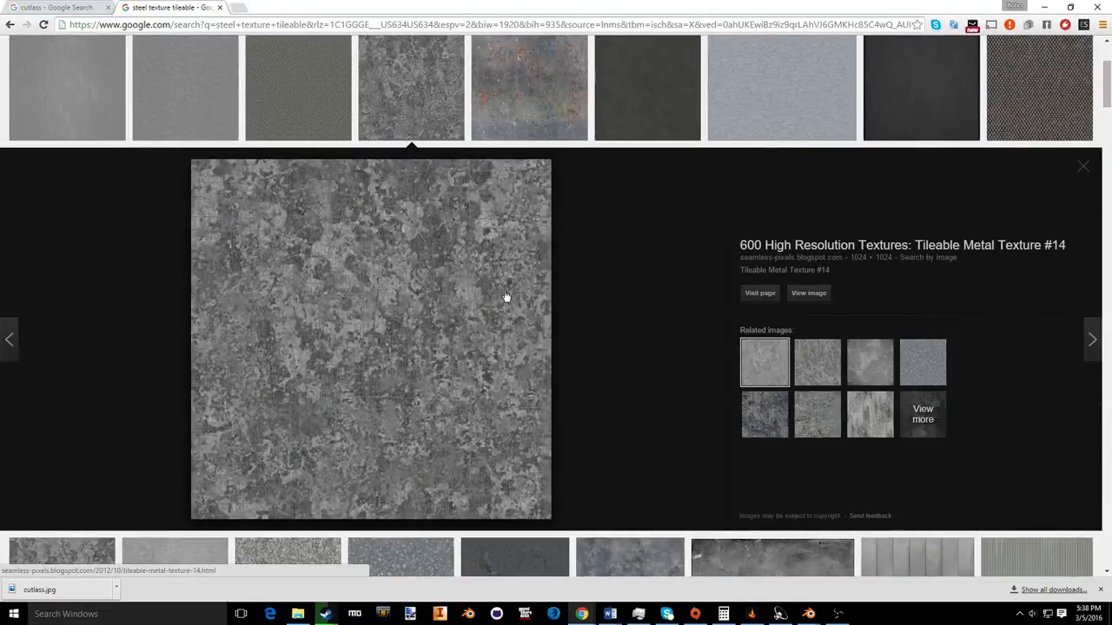
Step: Switch back to Blender and load erodedmetal.jpg as the Blade material's image texture
key(alt+Tab)
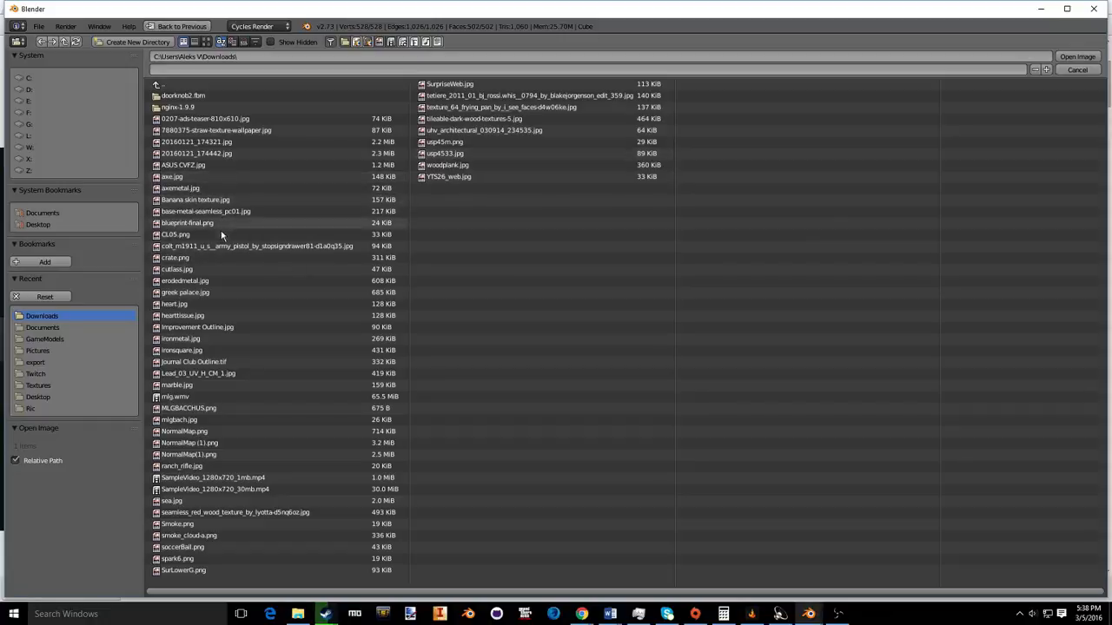
double_click(220, 281)
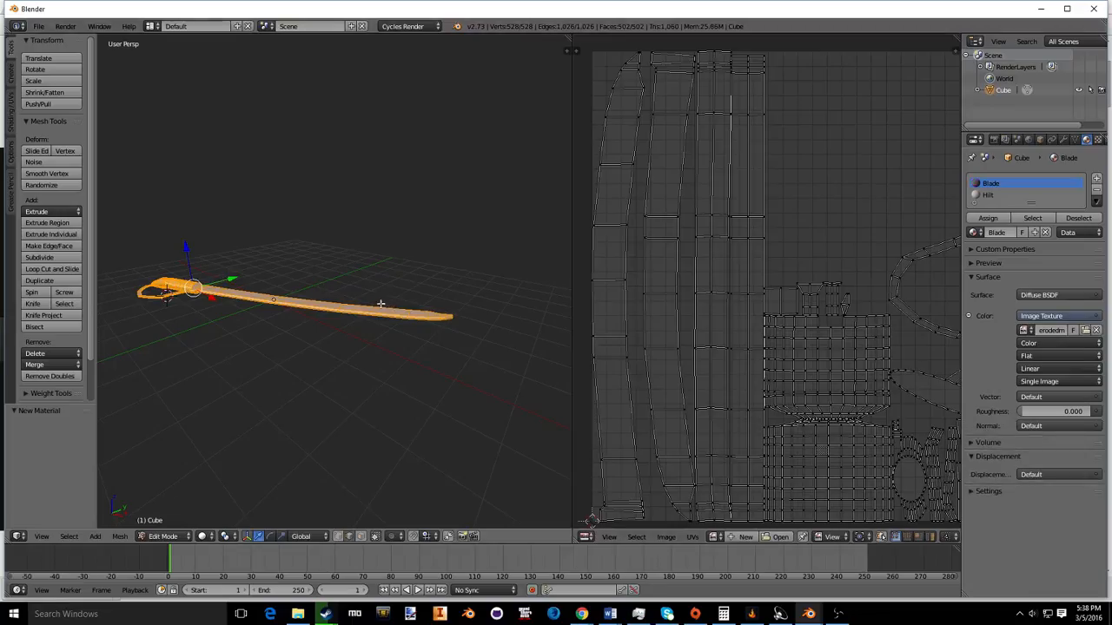
Step: Select all the sword's UVs and assign the Blade material to the whole selected mesh
scroll(620, 298, down, 2)
key(w)
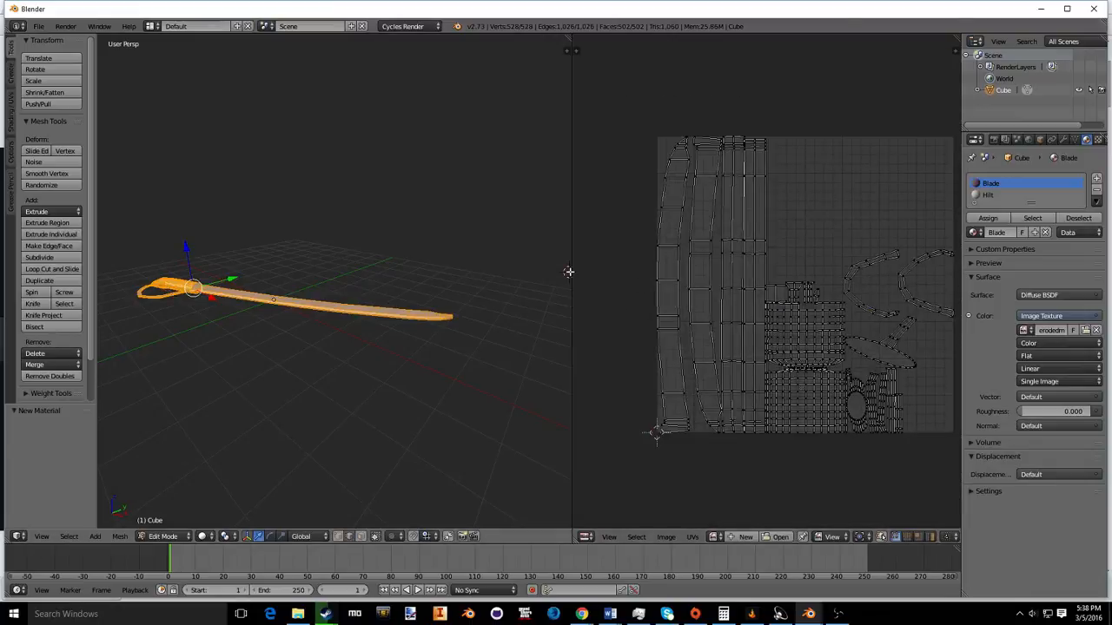
key(a)
key(a)
key(a)
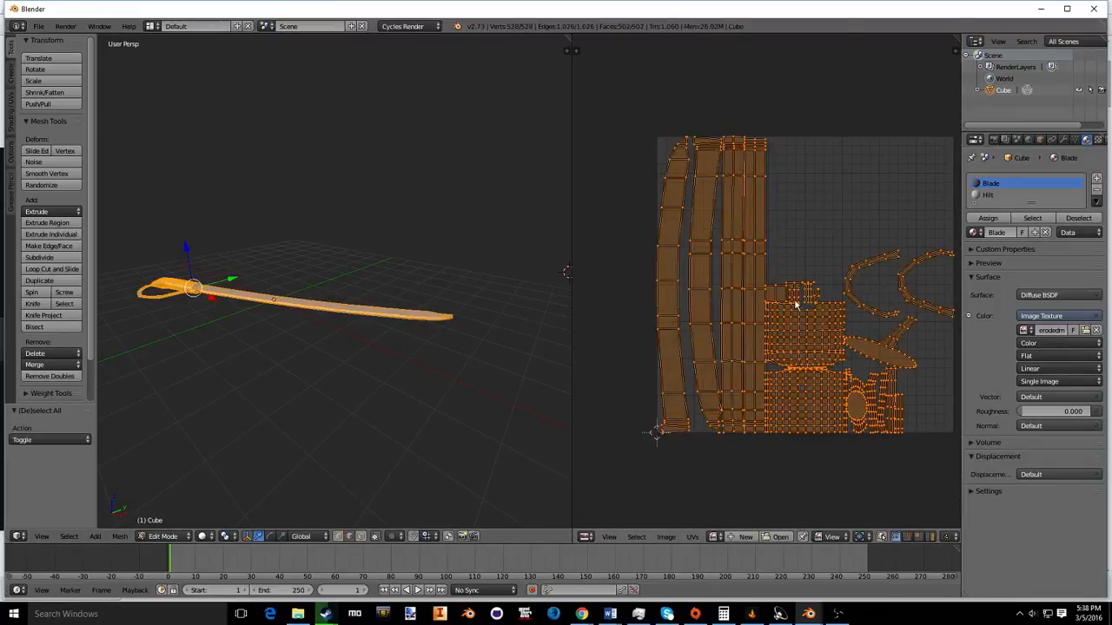
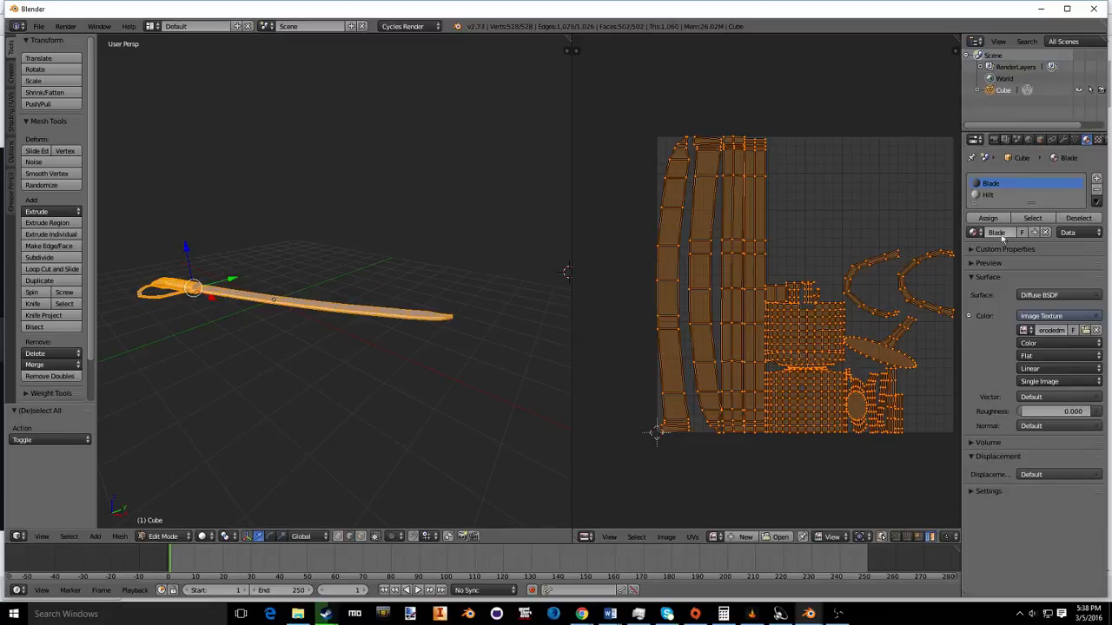
click(994, 218)
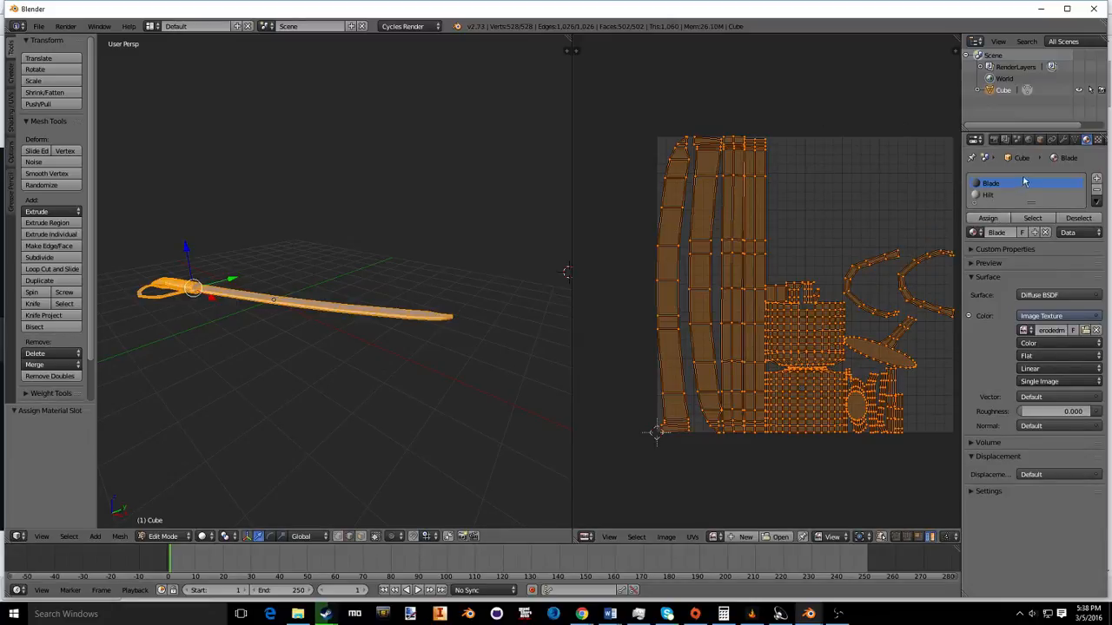
Step: Switch the viewport shading to Material, deselect the mesh, and inspect the metal texture along the blade up close
click(207, 536)
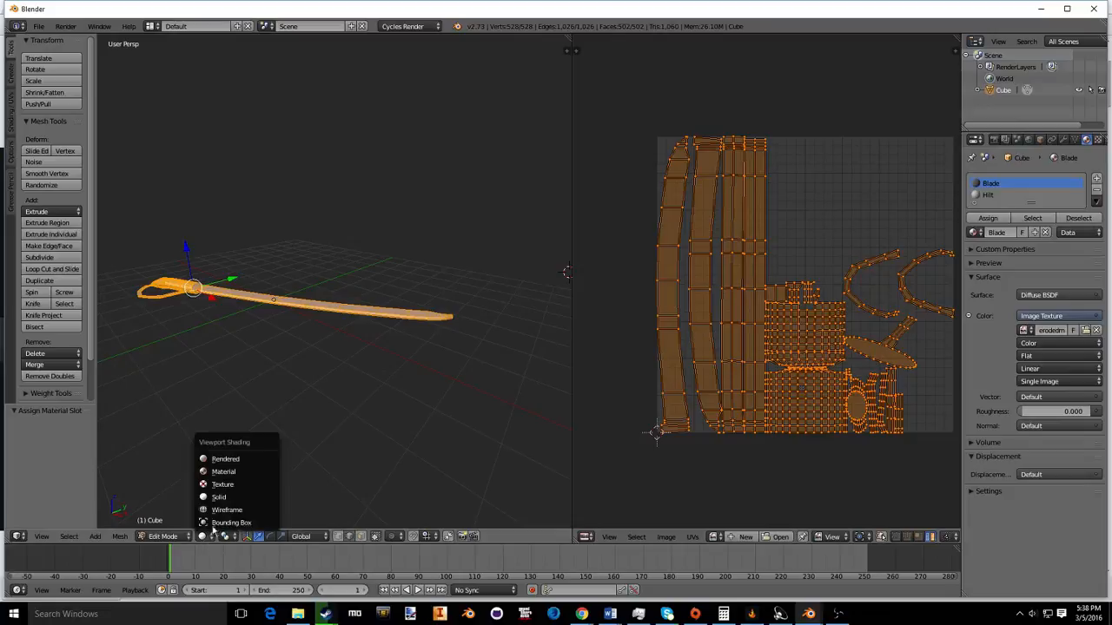
click(241, 468)
scroll(270, 338, up, 4)
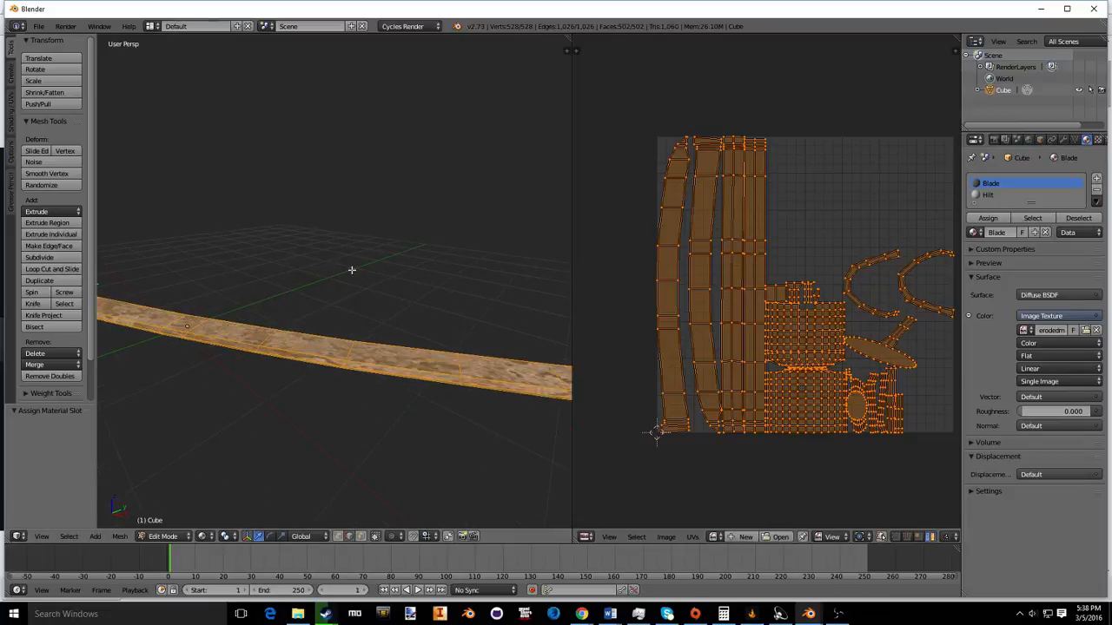
key(a)
middle_drag(351, 270, 452, 294)
key(Tab)
key(Tab)
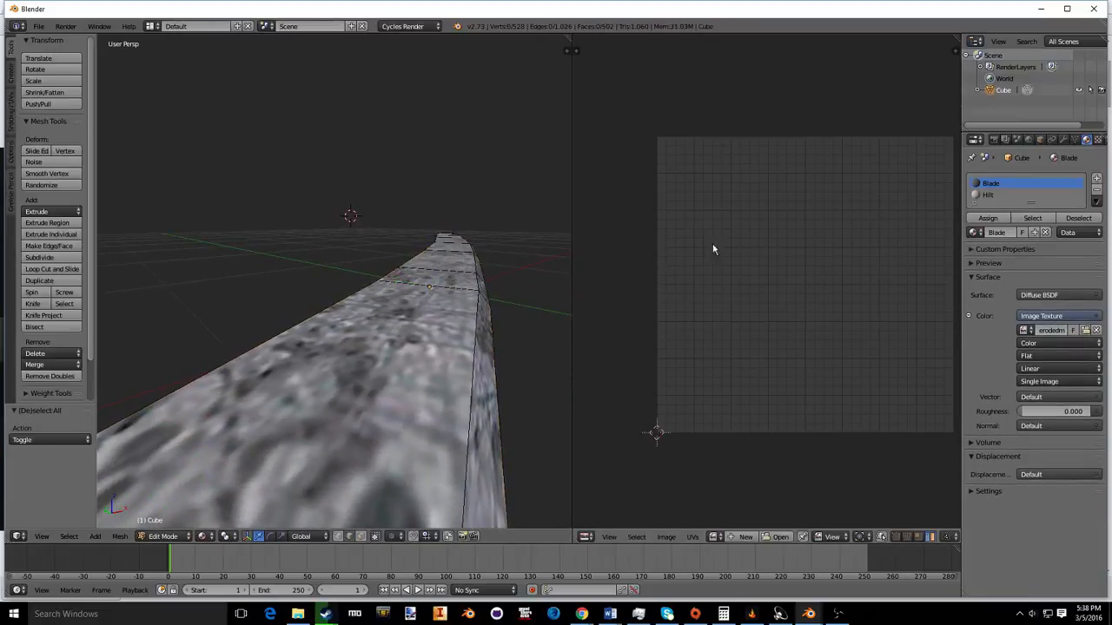
Step: Scale all of the sword's UVs by about -2.81 and check the texture on the blade in Object Mode
key(a)
key(s)
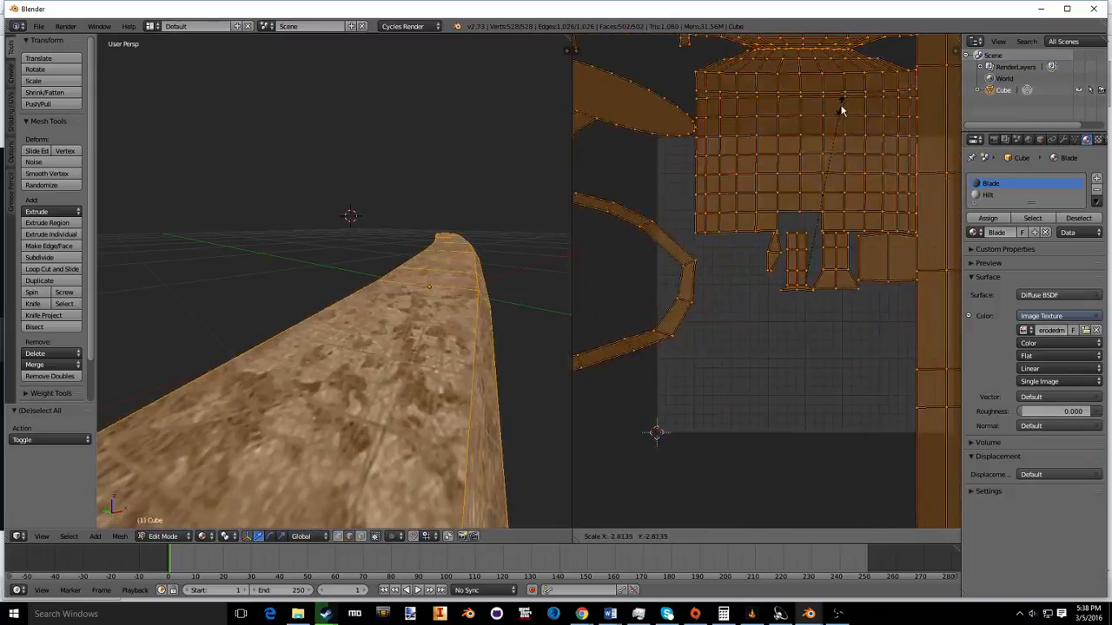
click(841, 110)
scroll(444, 246, down, 8)
key(a)
scroll(444, 246, up, 4)
key(Tab)
middle_drag(444, 246, 472, 139)
scroll(435, 334, up, 4)
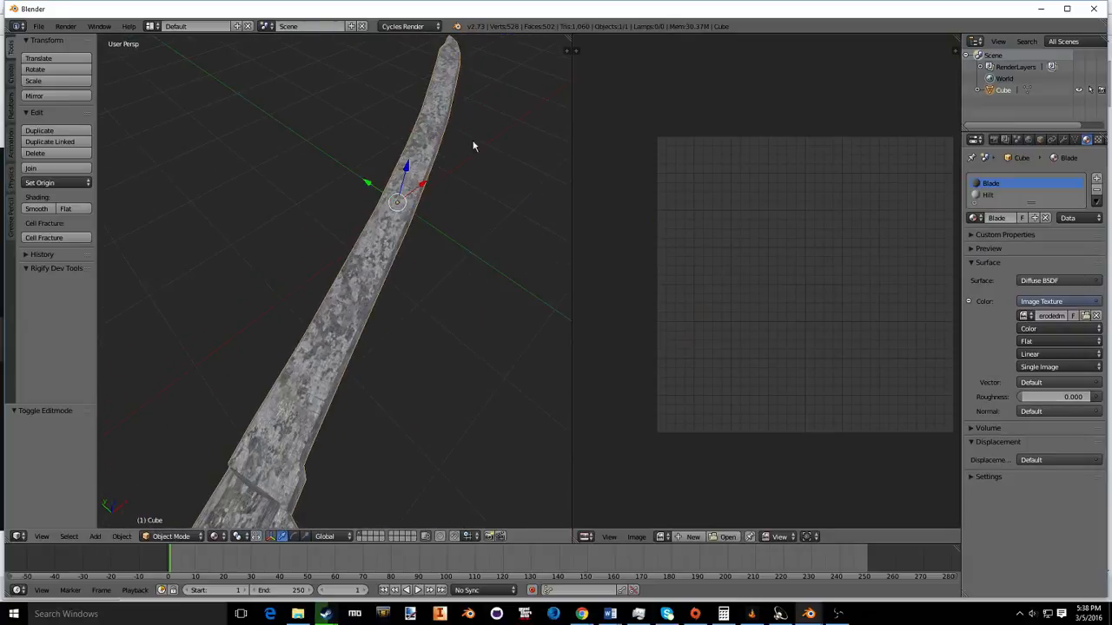
Step: Scale all the UVs up again by about 4.48 and review the finer texture over the whole sword
key(Tab)
key(a)
key(s)
click(862, 206)
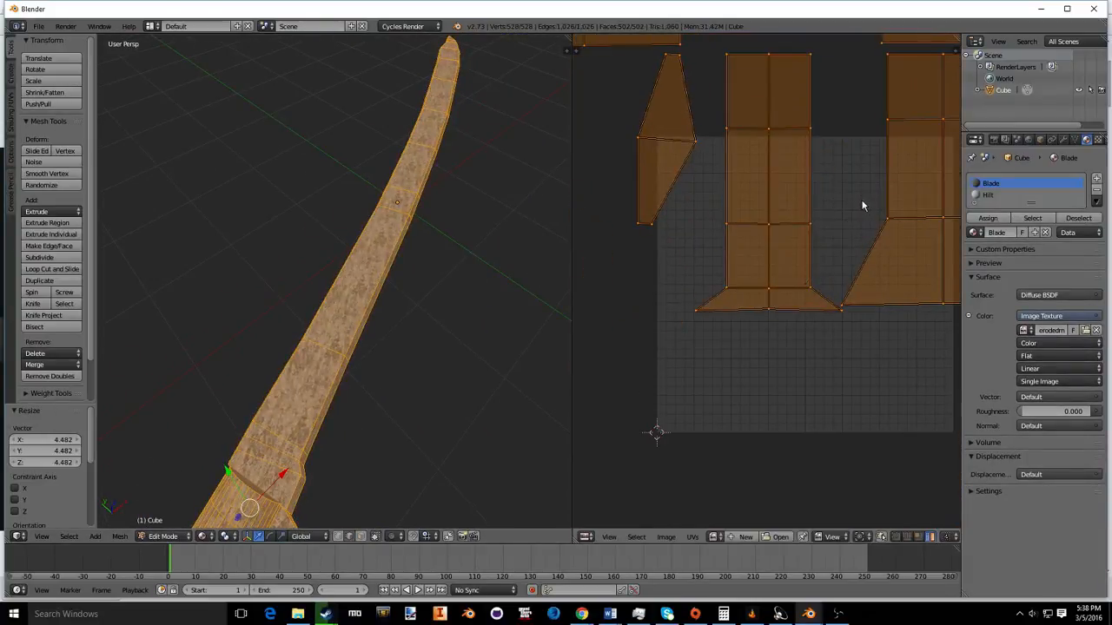
scroll(467, 280, down, 5)
key(Tab)
scroll(412, 262, up, 7)
middle_drag(467, 281, 441, 251)
scroll(415, 255, up, 2)
scroll(423, 248, down, 4)
scroll(459, 243, down, 4)
Step: Return to Edit Mode, set a top orthographic view with solid shading, and deselect the whole mesh
key(Tab)
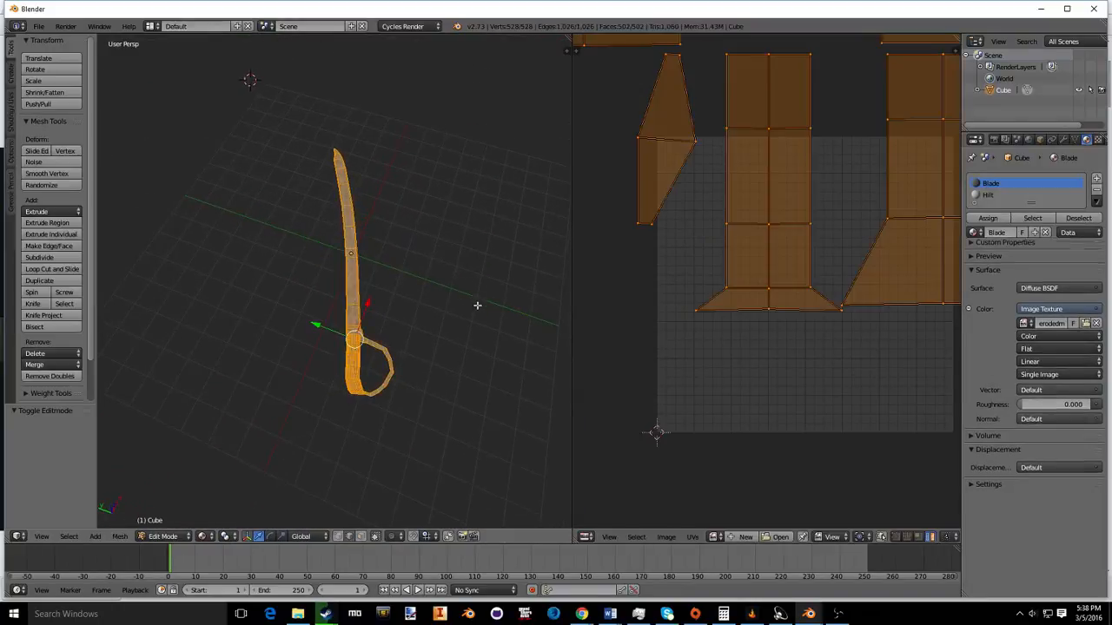
key(KP_7)
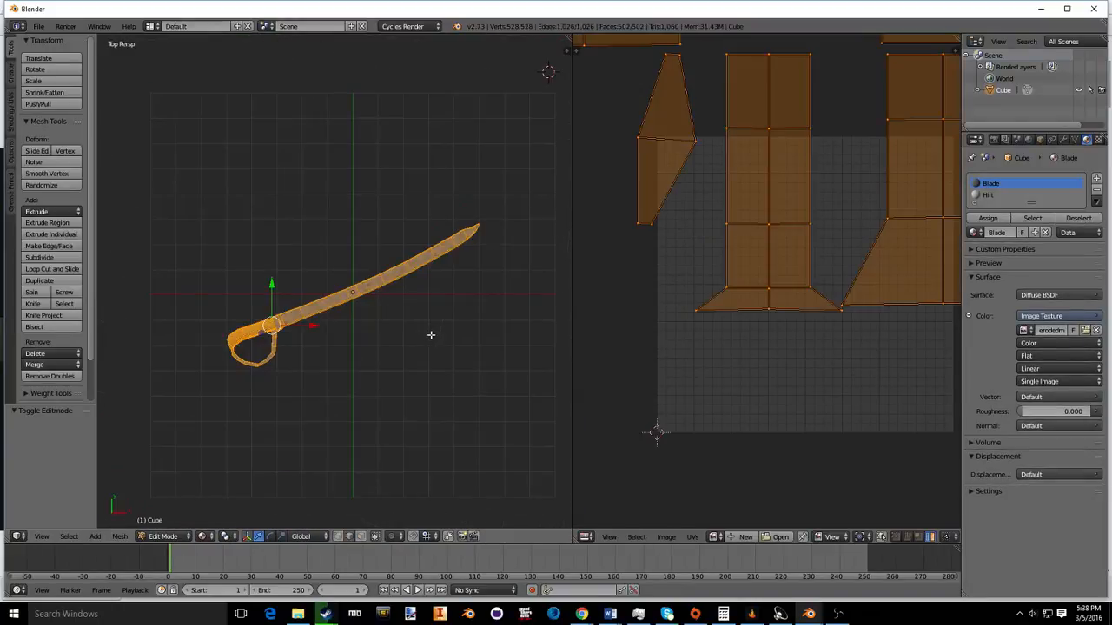
key(KP_5)
key(z)
key(z)
key(a)
Step: Box-select the grip and guard in see-through wireframe display, check the selection around the blade joint, and switch to face select mode
scroll(235, 311, up, 3)
shift+middle_drag(185, 299, 477, 252)
shift+middle_drag(516, 284, 336, 288)
scroll(358, 321, up, 6)
scroll(409, 465, down, 1)
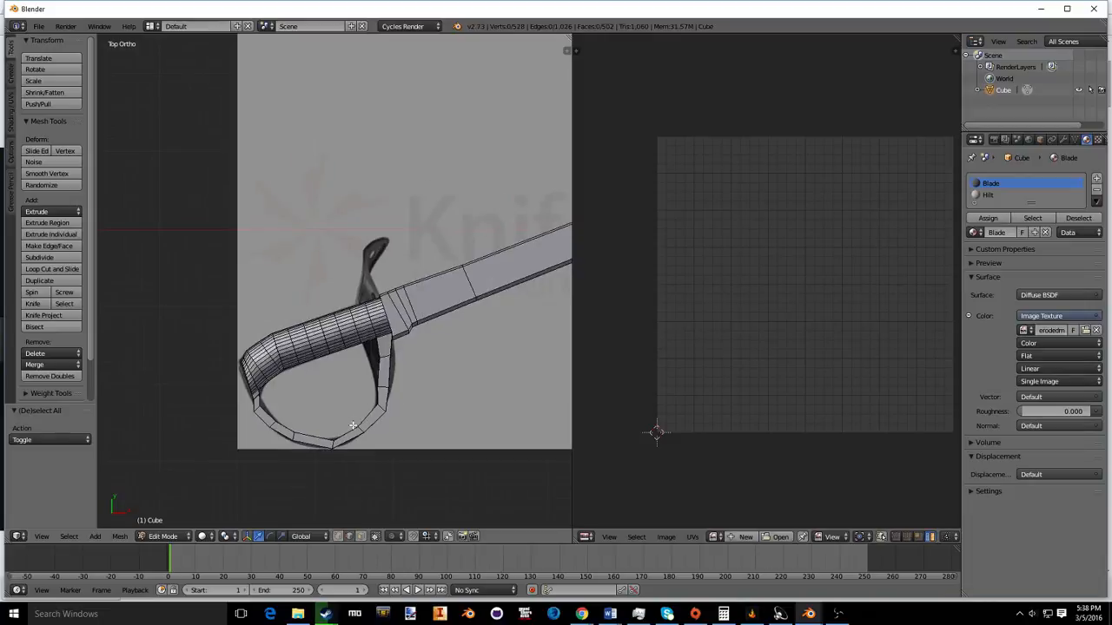
key(alt+z)
key(b)
drag(404, 470, 161, 266)
middle_drag(405, 422, 125, 186)
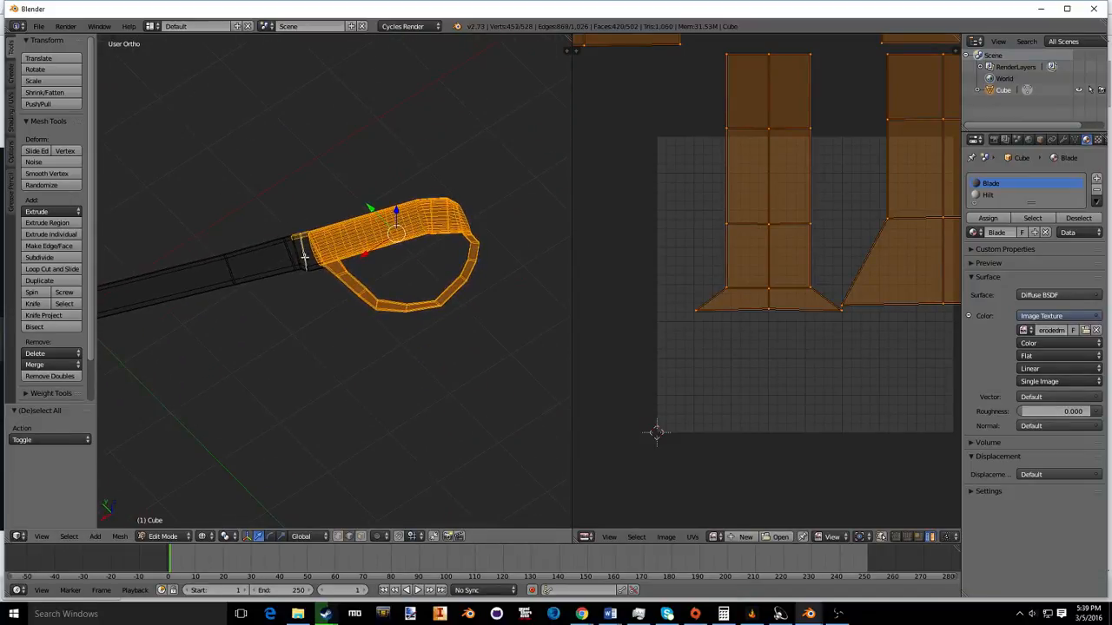
click(358, 537)
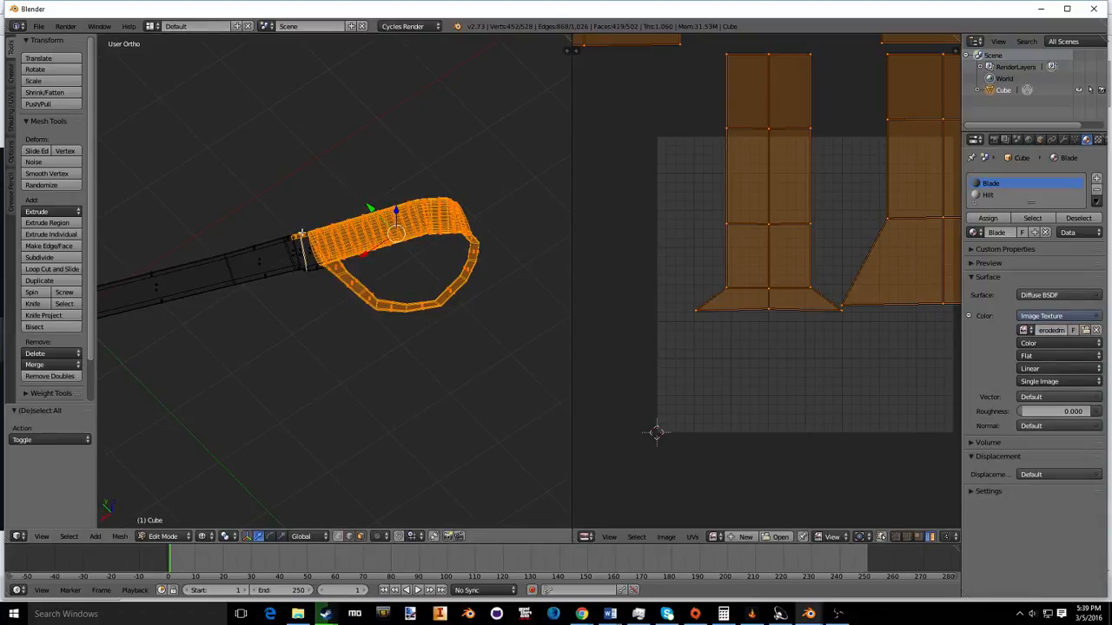
Step: Deselect the stray blade faces at the joint so only the grip and guard faces stay selected
middle_drag(292, 204, 338, 251)
scroll(297, 234, up, 3)
shift+right_click(185, 158)
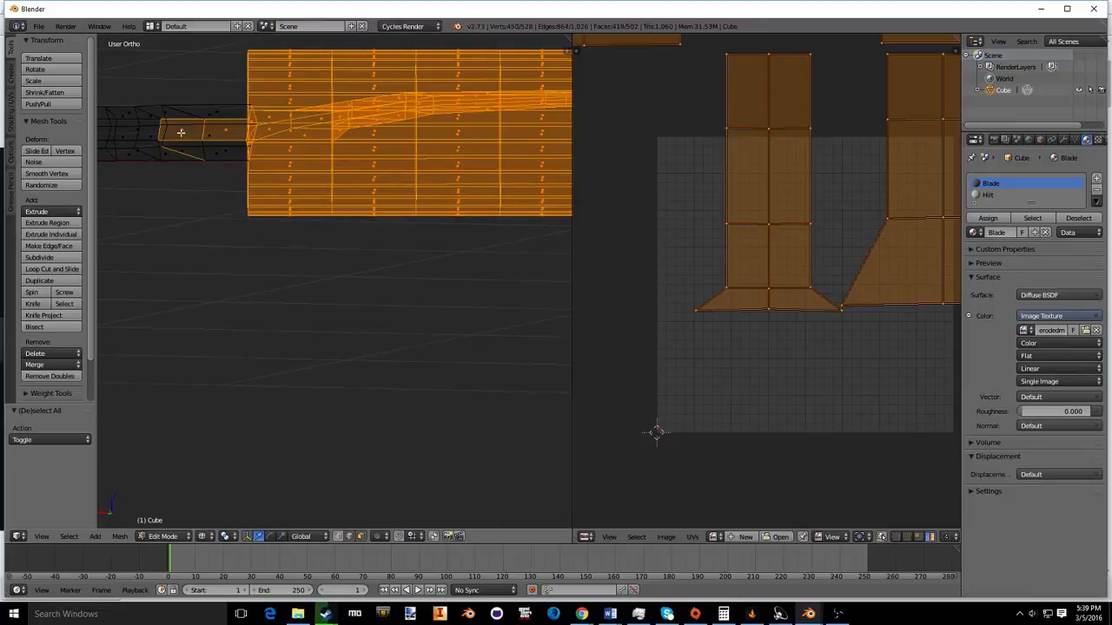
shift+right_click(180, 131)
shift+right_click(226, 129)
middle_drag(203, 172, 354, 202)
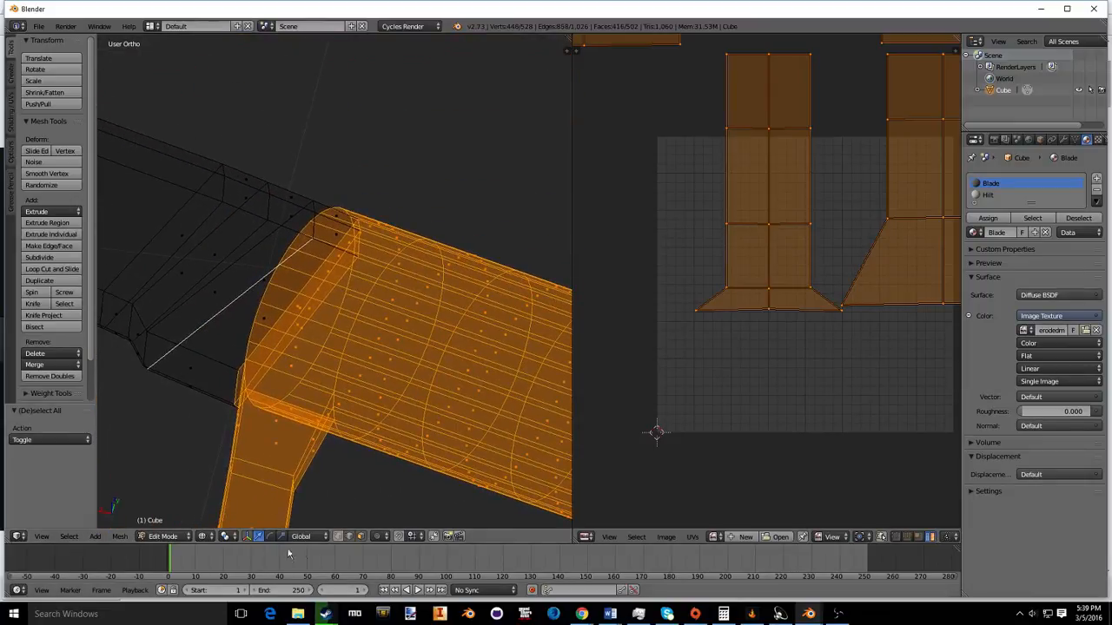
scroll(385, 247, down, 10)
scroll(758, 220, down, 1)
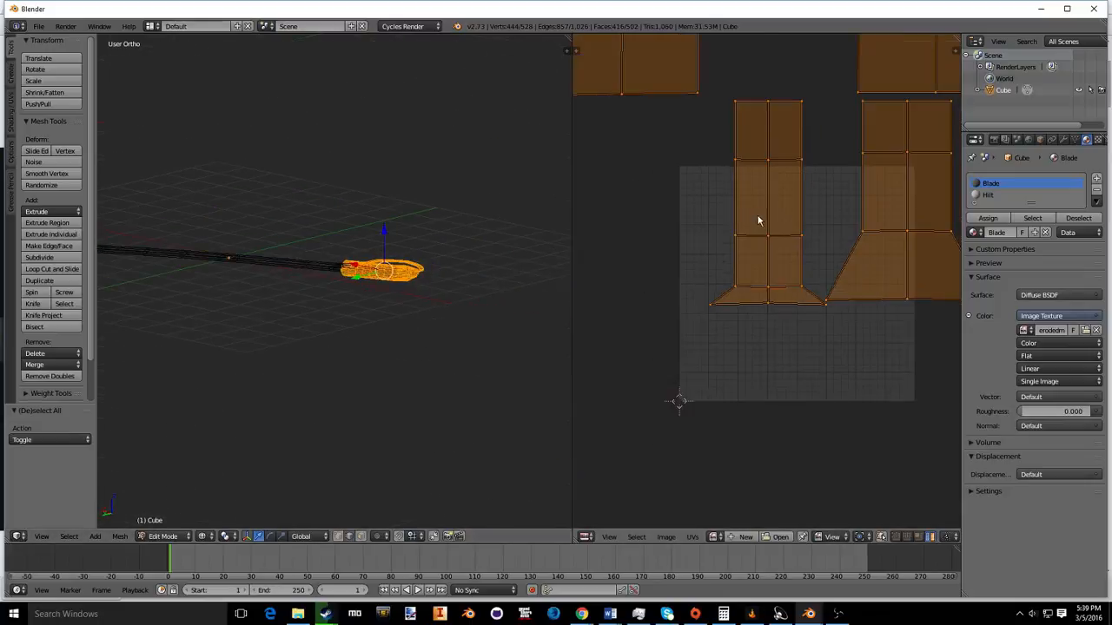
Step: Give the Hilt material an Image Texture colour and load woodplank.jpg from the Downloads folder
scroll(781, 222, down, 8)
scroll(709, 183, up, 5)
scroll(444, 285, down, 2)
scroll(251, 243, up, 3)
click(987, 195)
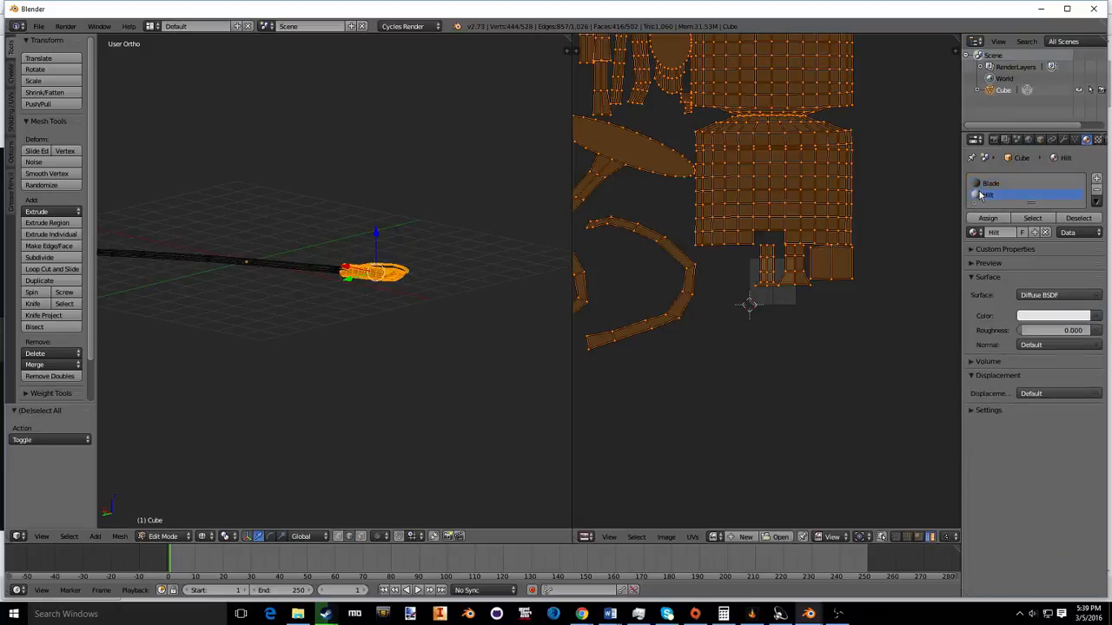
click(1098, 317)
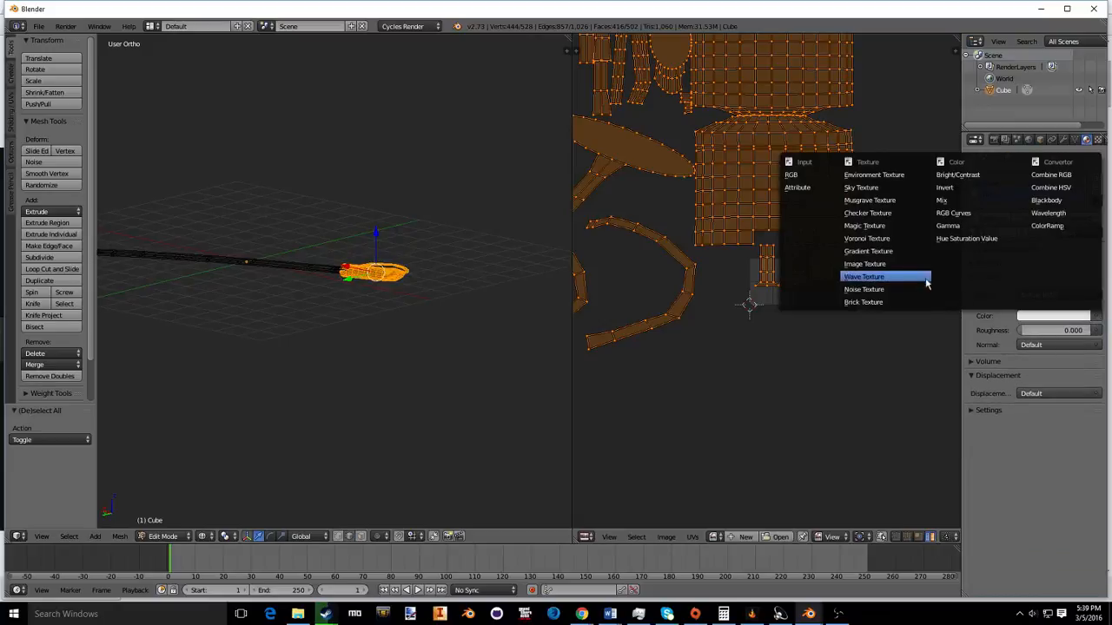
click(926, 266)
click(1074, 331)
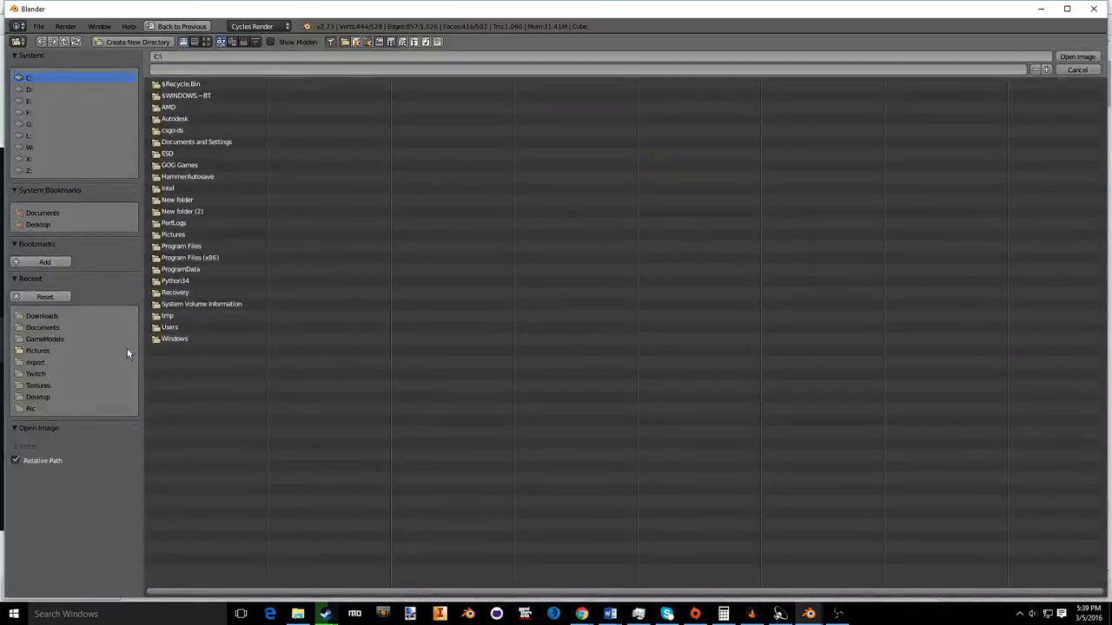
click(73, 318)
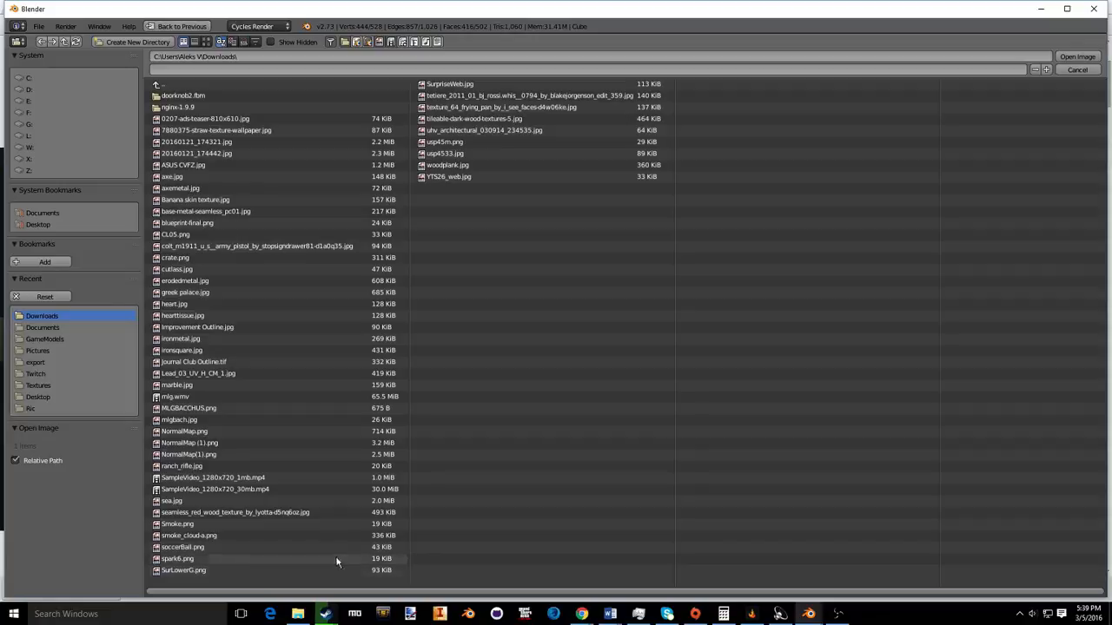
double_click(478, 165)
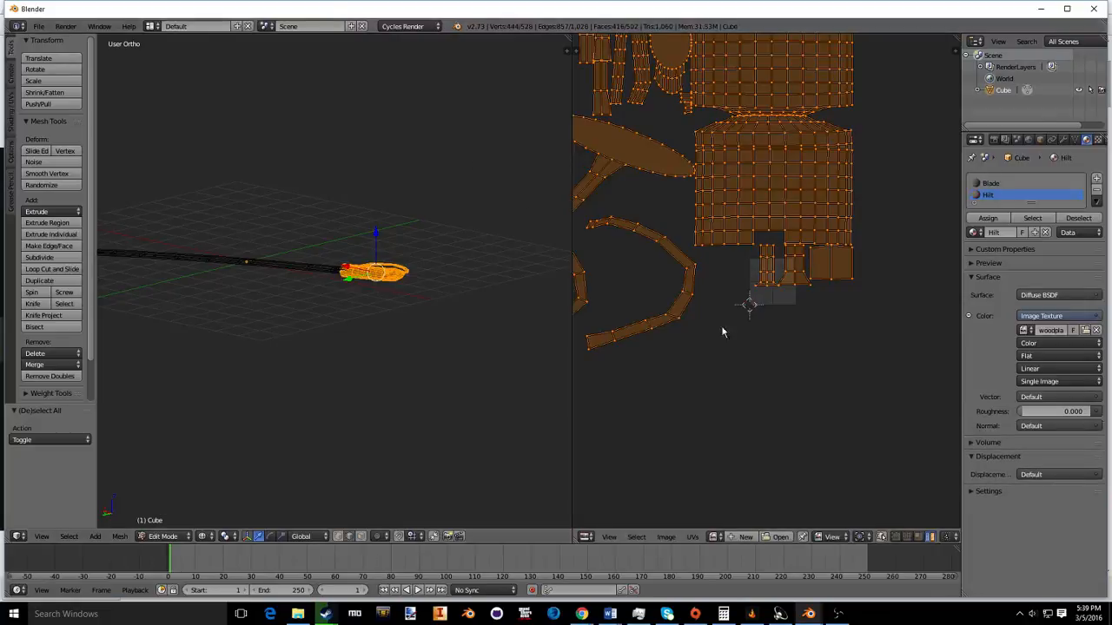
Step: Assign the Hilt material to the selected grip and guard faces and switch the viewport shading to Material
click(985, 219)
click(988, 218)
click(201, 537)
click(219, 474)
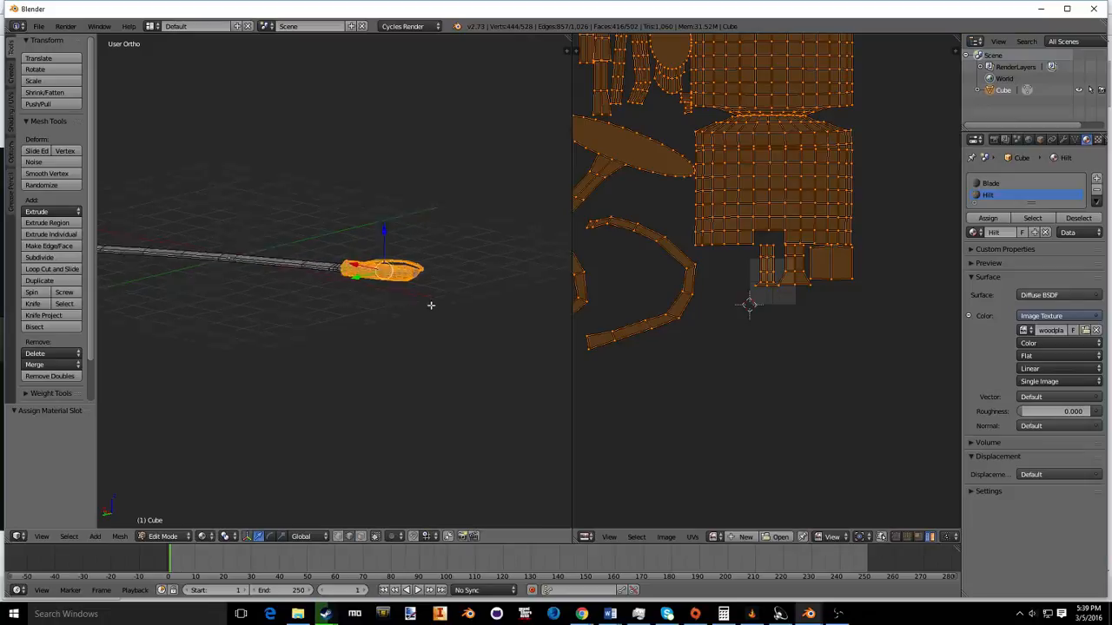
Step: Inspect the wood texture on the hilt in Object Mode, and reselect all Hilt-material faces in Edit Mode
scroll(452, 269, up, 6)
key(Tab)
scroll(493, 290, up, 3)
middle_drag(495, 291, 372, 314)
key(Tab)
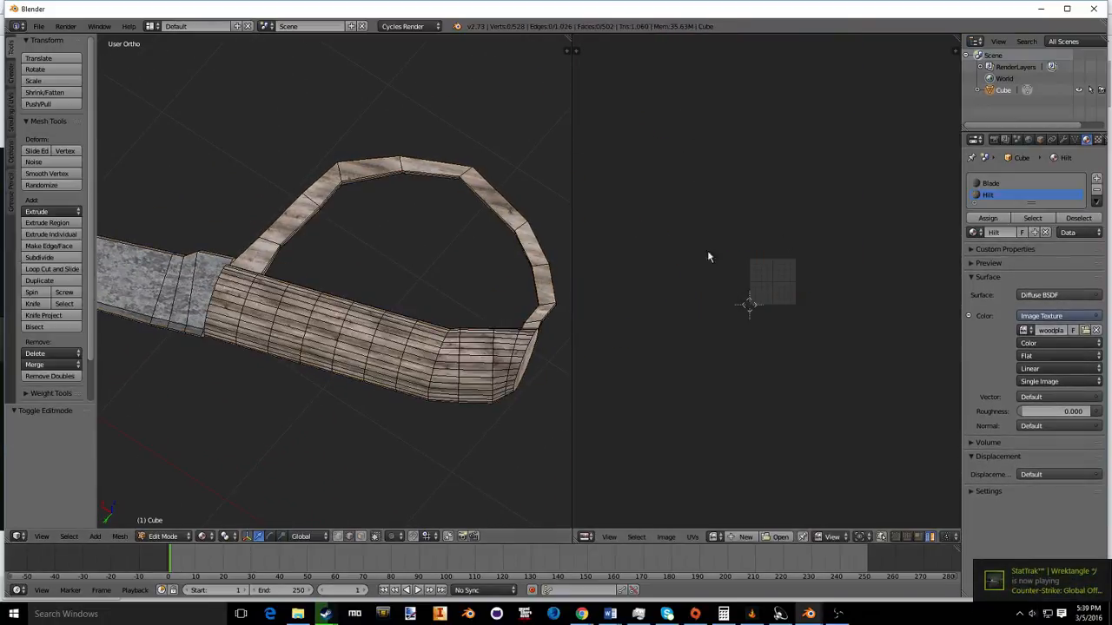
click(1032, 220)
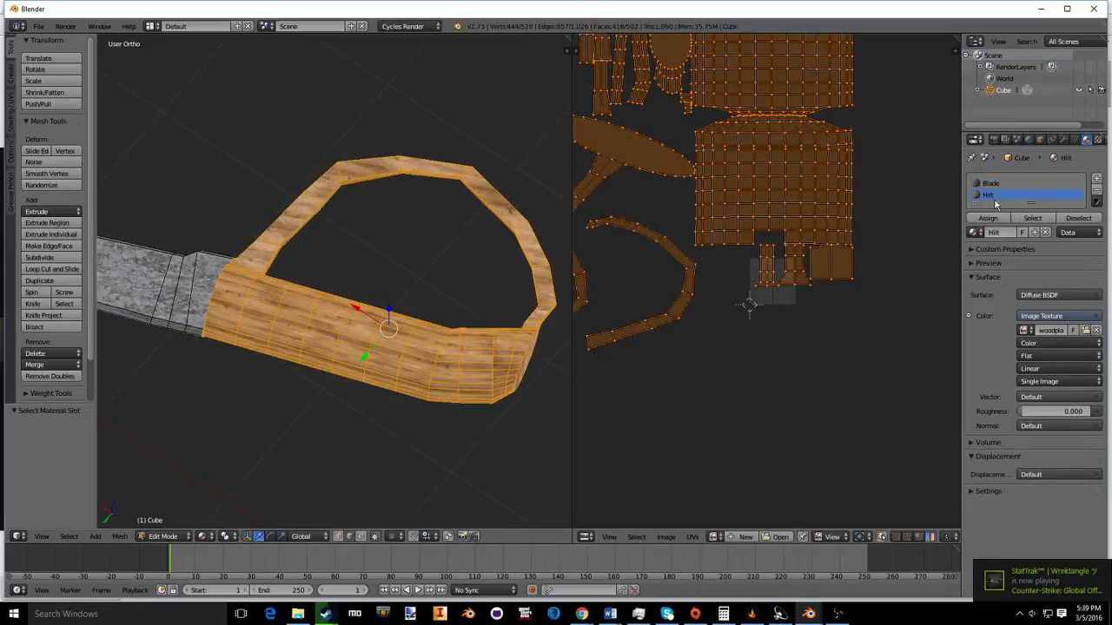
scroll(498, 251, down, 4)
scroll(725, 223, up, 5)
key(r)
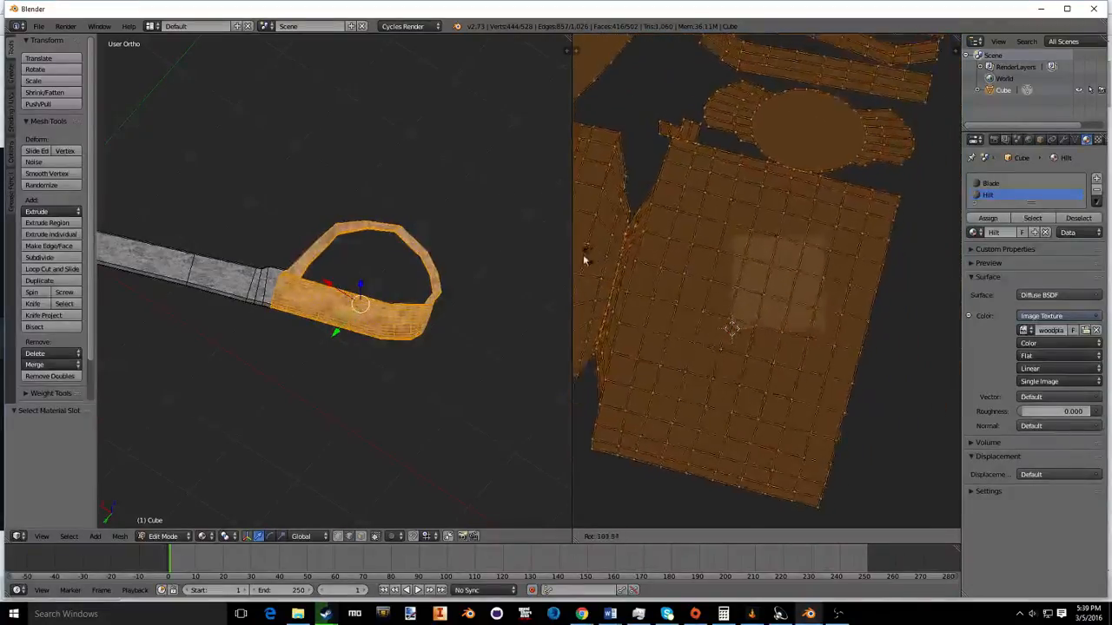
click(656, 249)
scroll(653, 248, down, 4)
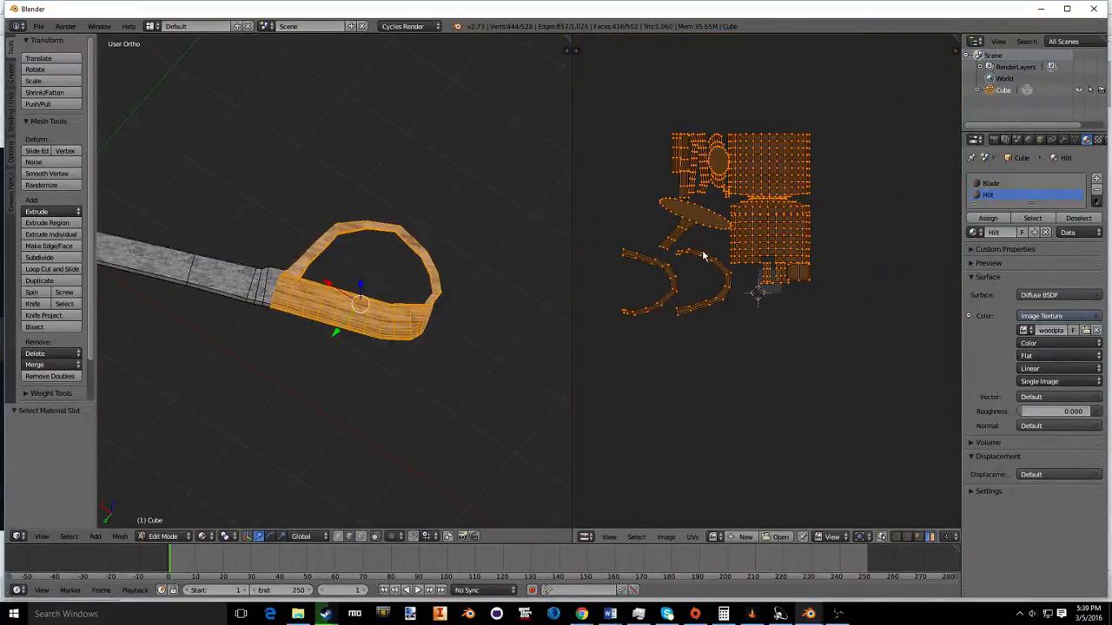
Step: Rotate the hilt's UVs by 90° and check the wood grain direction in Object Mode
key(r)
click(504, 304)
scroll(504, 304, up, 4)
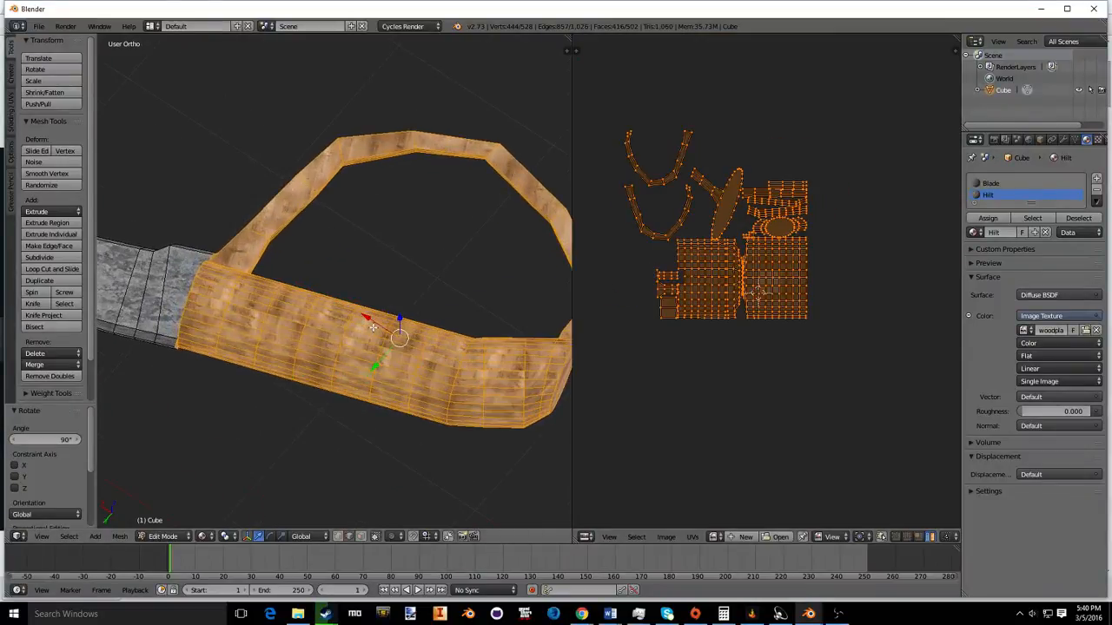
key(Tab)
scroll(367, 358, up, 4)
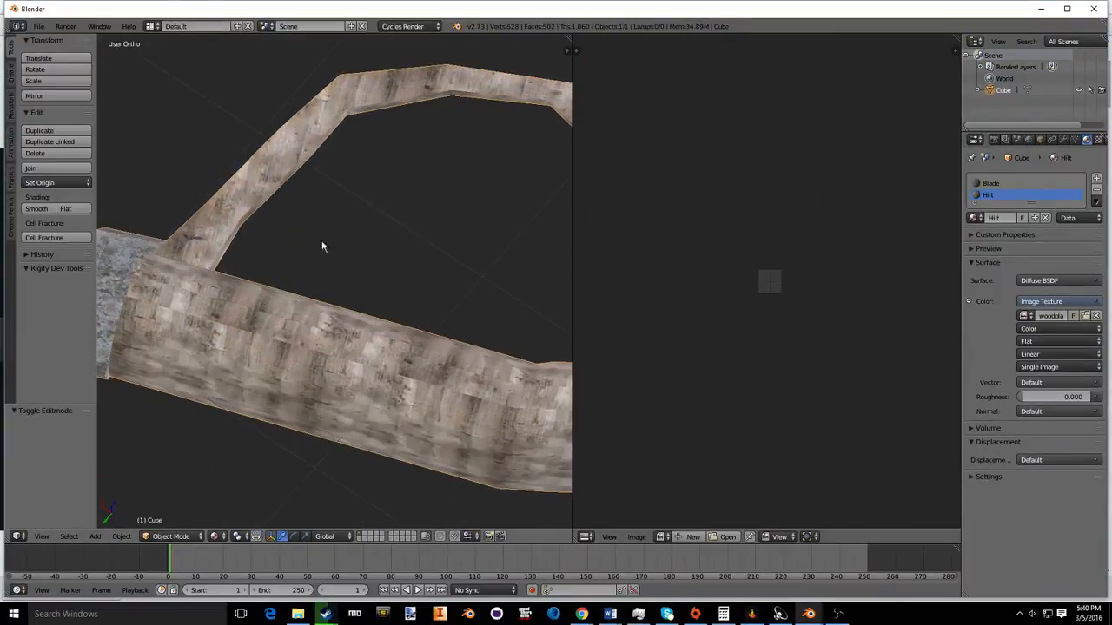
scroll(341, 236, down, 4)
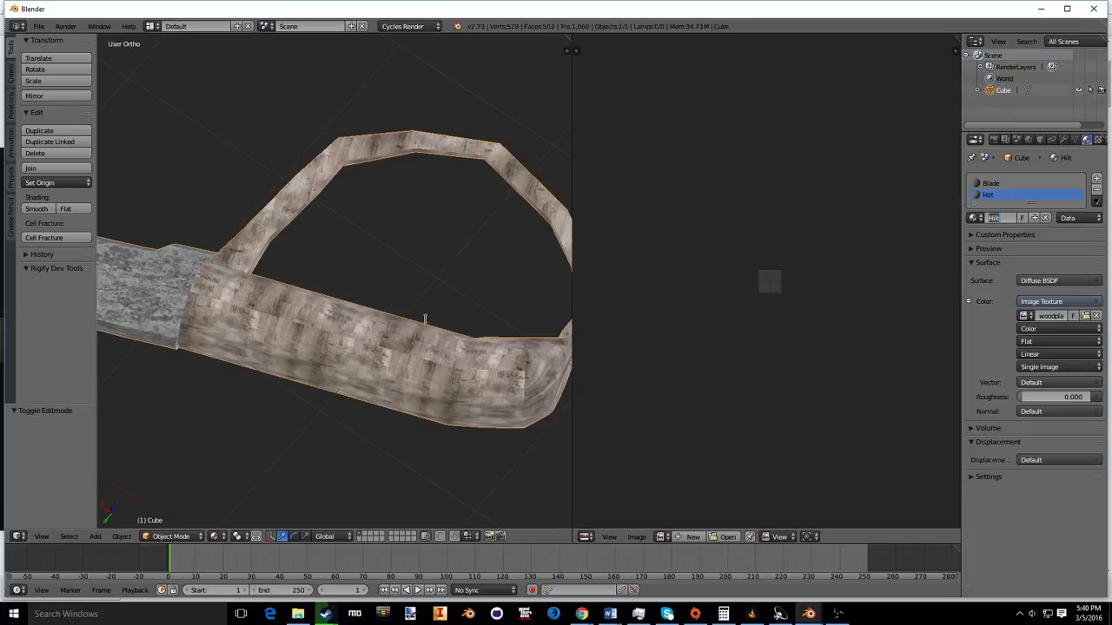
Step: Reselect the Hilt-material faces, scale their UVs down to about 0.6, and return to Object Mode
key(Tab)
click(1032, 218)
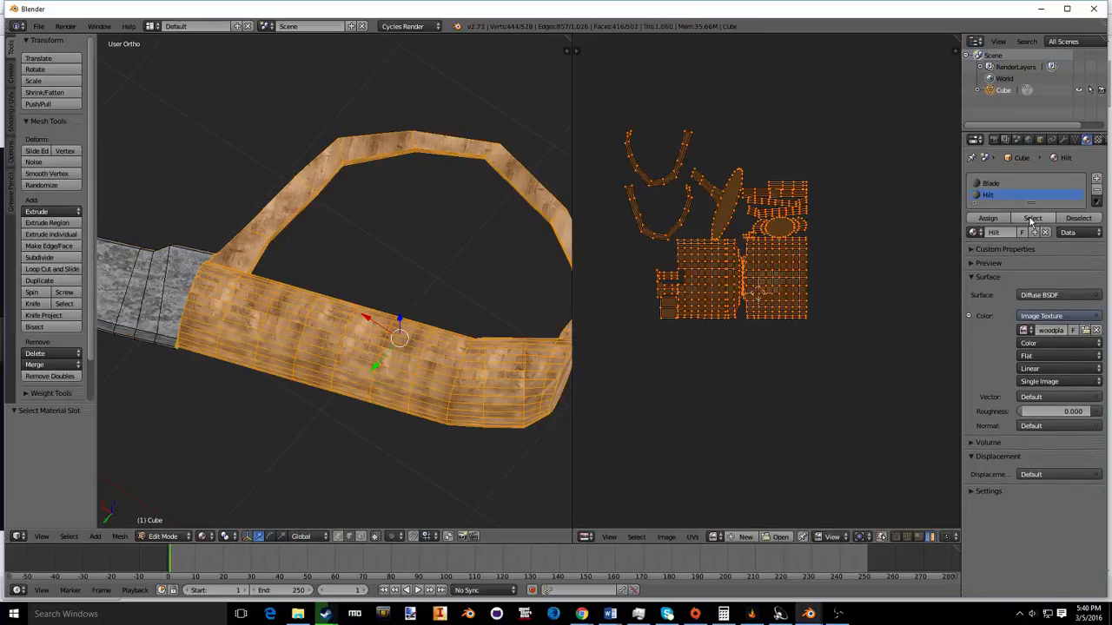
scroll(479, 307, up, 2)
scroll(516, 285, down, 2)
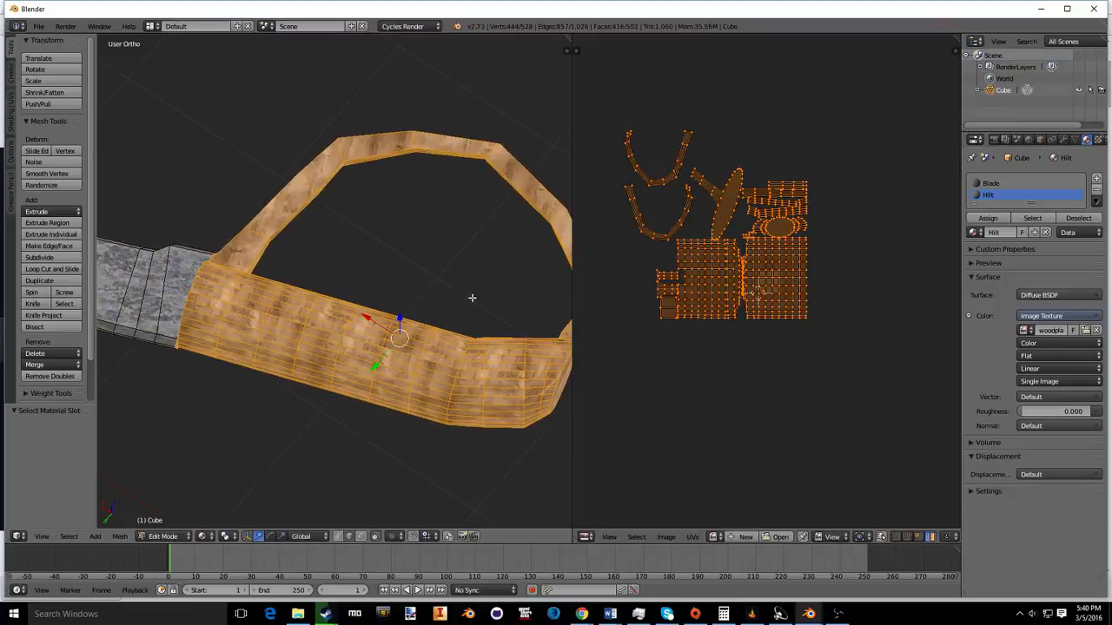
key(s)
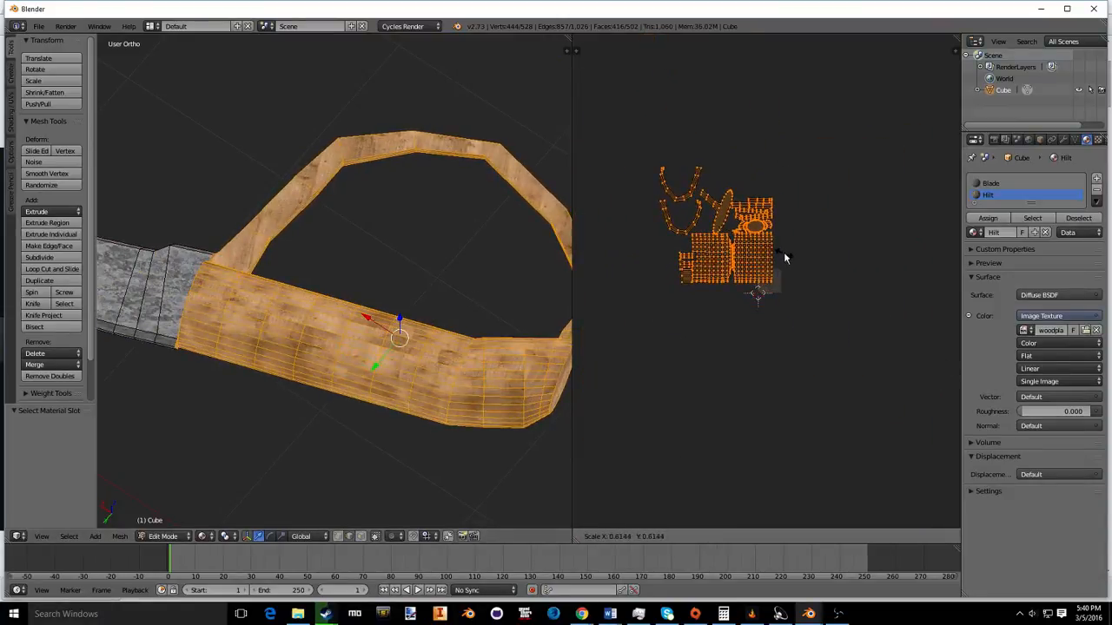
click(776, 244)
key(Tab)
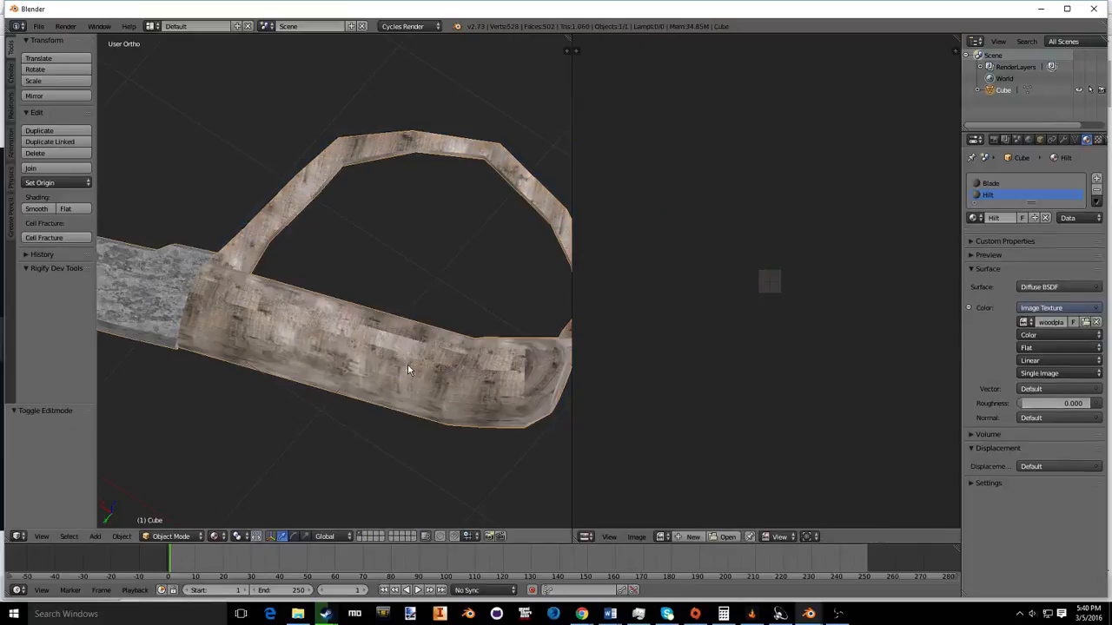
Step: Rotate the whole sword 90° about the global X axis so it stands upright
scroll(365, 328, down, 3)
middle_drag(364, 328, 179, 249)
scroll(231, 278, down, 4)
scroll(231, 277, up, 7)
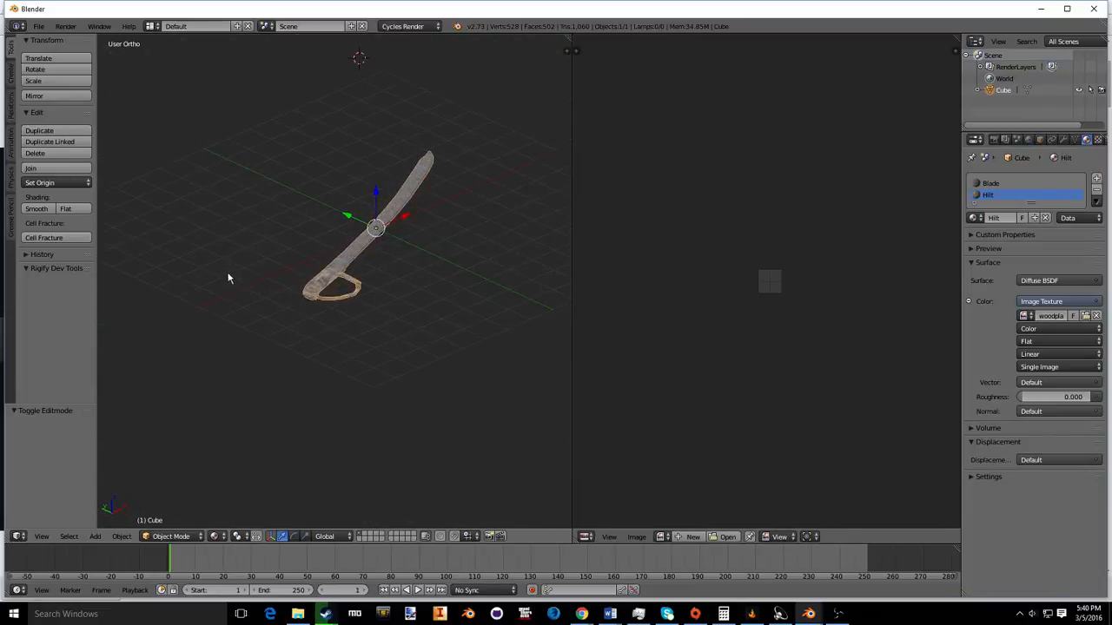
key(r)
right_click(370, 256)
middle_drag(370, 256, 345, 226)
key(r)
key(x)
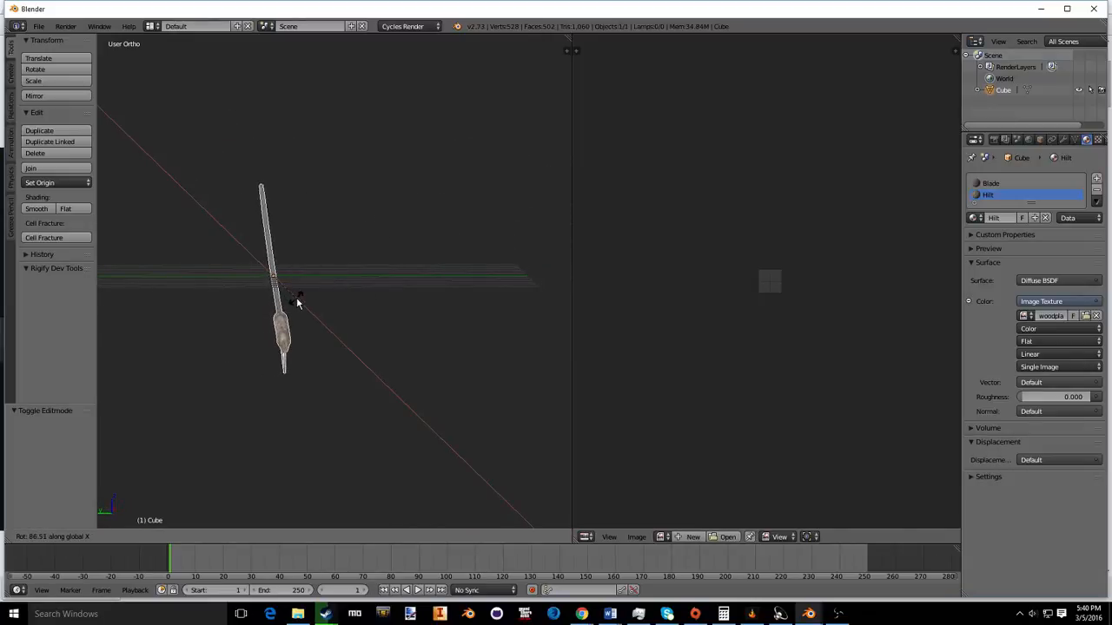
text(90)
key(Return)
Step: Switch to a perspective view and rotate the sword about -15.6° around the global Y axis
middle_drag(316, 287, 434, 266)
scroll(441, 325, up, 3)
scroll(298, 289, down, 4)
key(KP_5)
middle_drag(353, 269, 275, 228)
key(y)
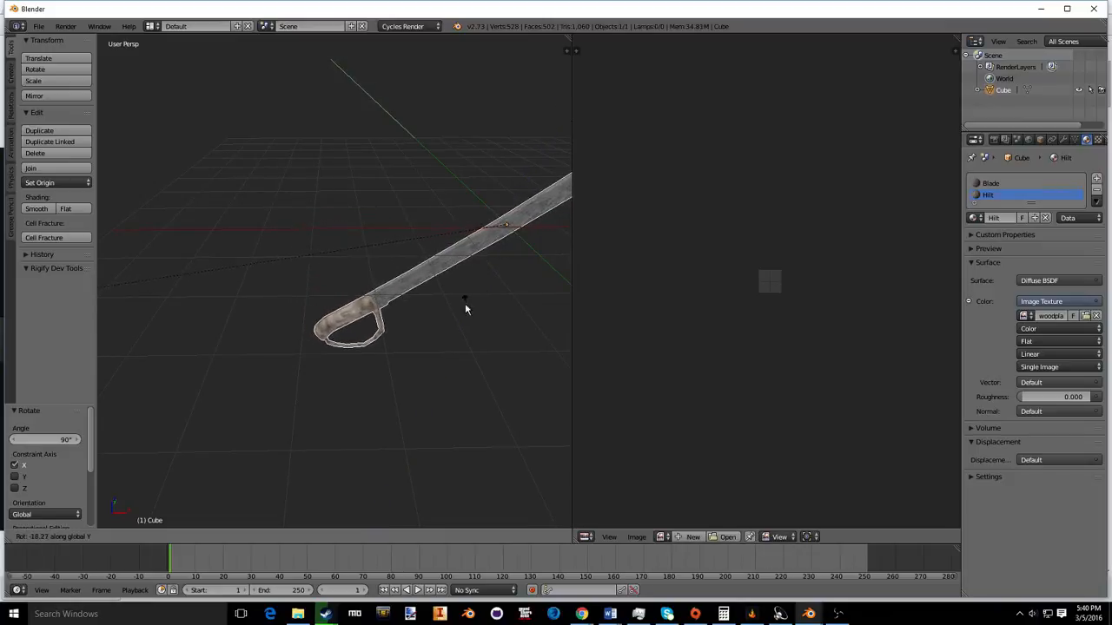
click(225, 309)
Step: Tilt the sword further upright with an unconstrained rotation of about -35.3°
scroll(441, 241, down, 4)
key(r)
key(y)
key(y)
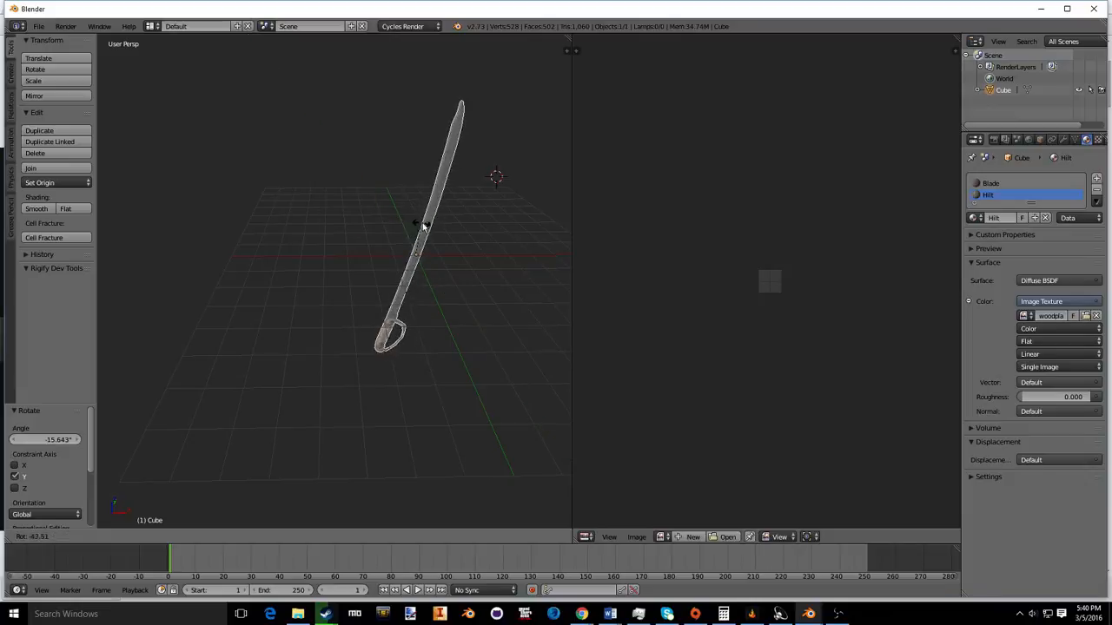
click(437, 260)
Step: Rotate the sword about -17.6° around the global Z axis
middle_drag(437, 261, 515, 225)
key(r)
key(z)
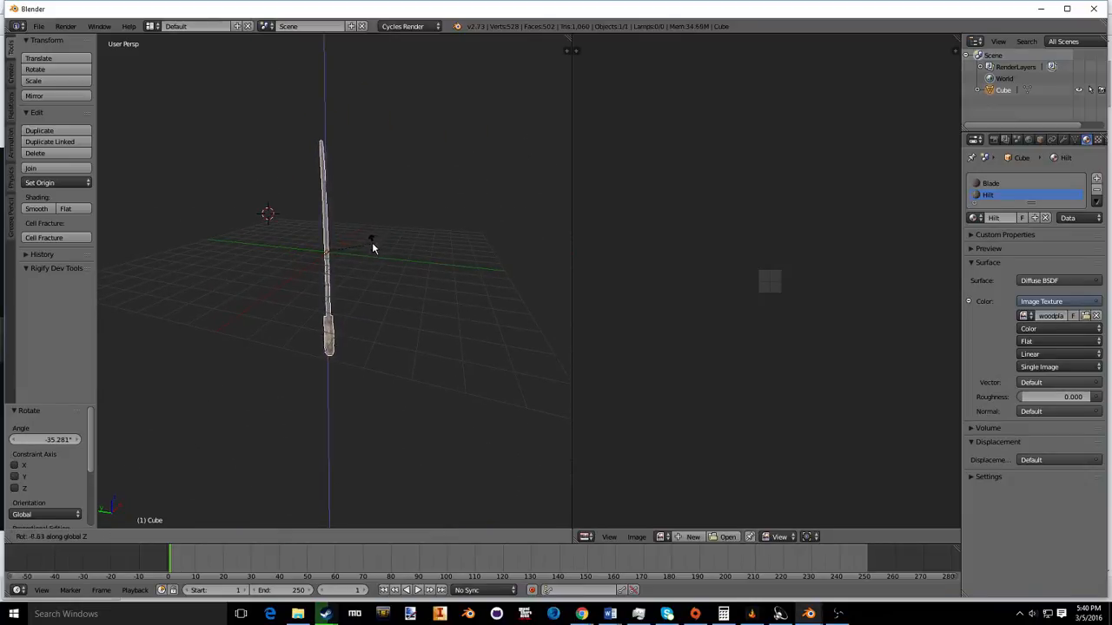
click(401, 248)
Step: Raise the sword about 5.02 units along the Z axis
scroll(401, 248, up, 3)
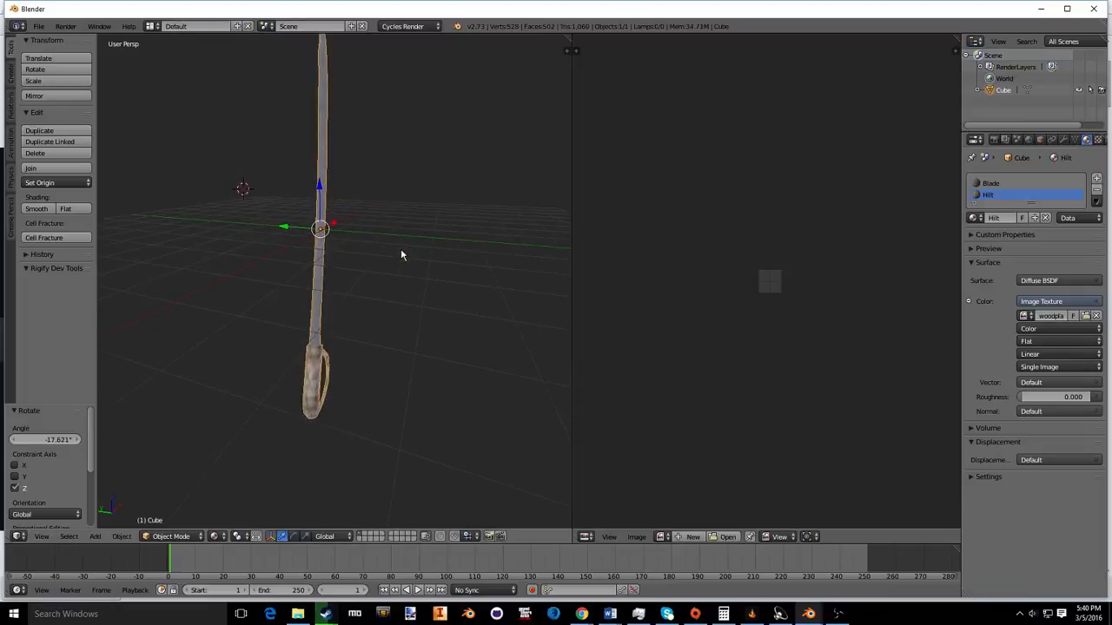
middle_drag(401, 249, 316, 271)
key(g)
key(z)
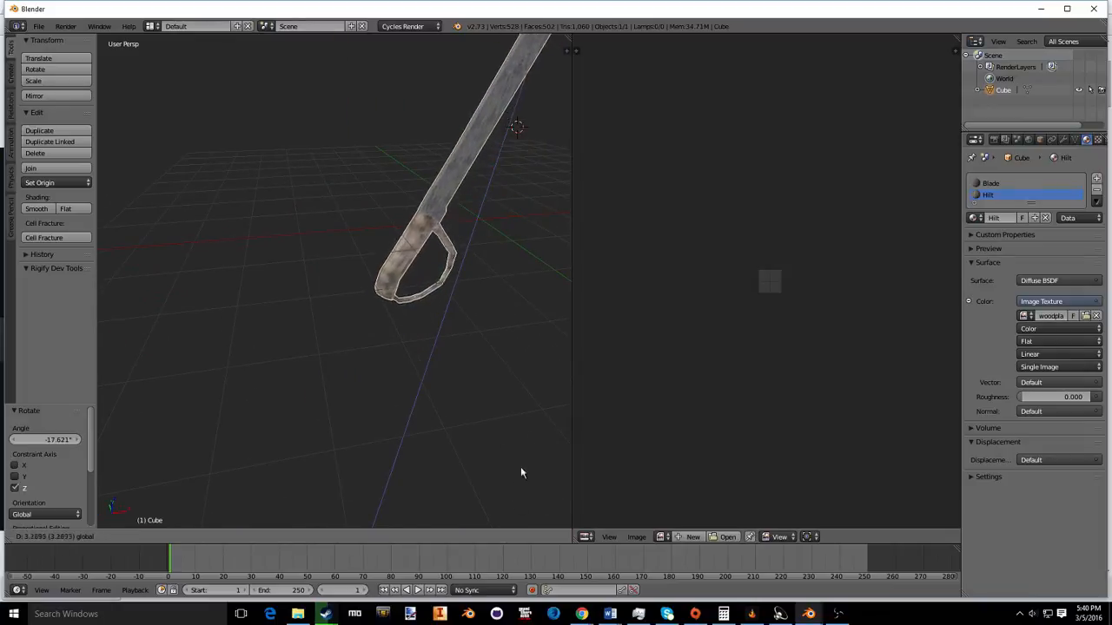
click(519, 290)
Step: Shift the sword about 1.18 units along the X axis
scroll(483, 281, down, 6)
shift+middle_drag(429, 195, 413, 242)
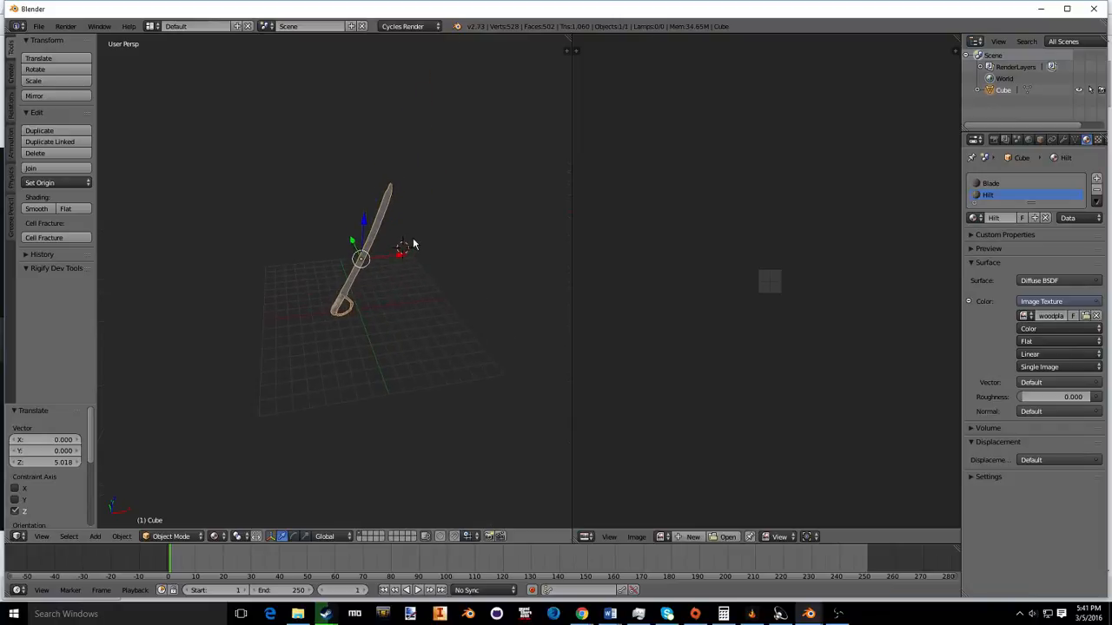
scroll(414, 239, up, 4)
key(g)
key(x)
click(450, 229)
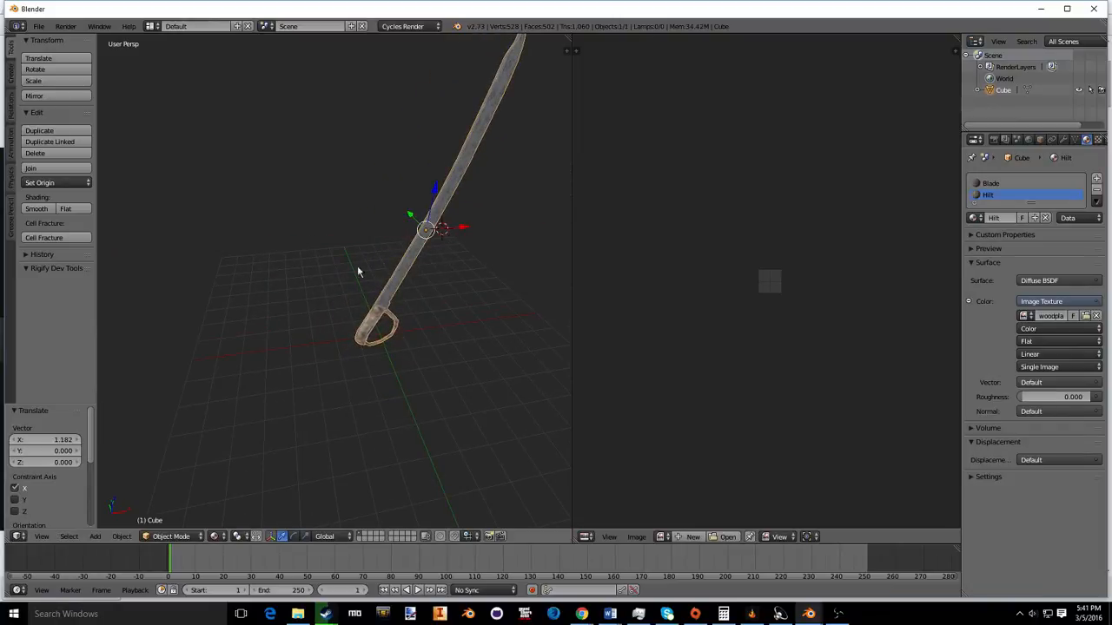
Step: Insert a Location keyframe for the sword at the current frame
scroll(283, 274, down, 2)
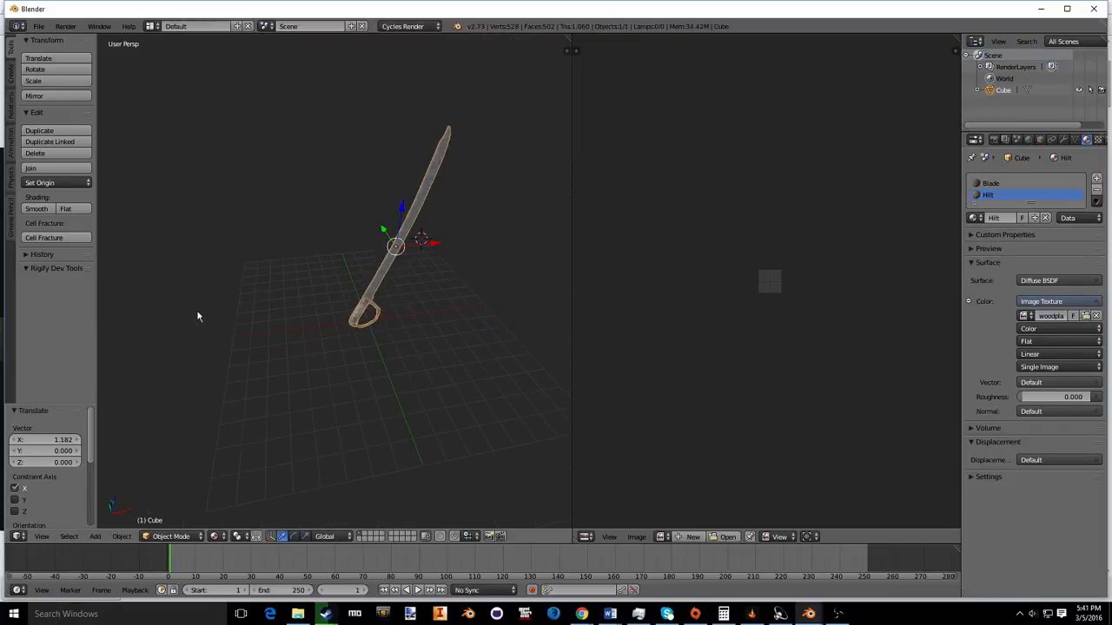
click(121, 536)
mouse_move(187, 420)
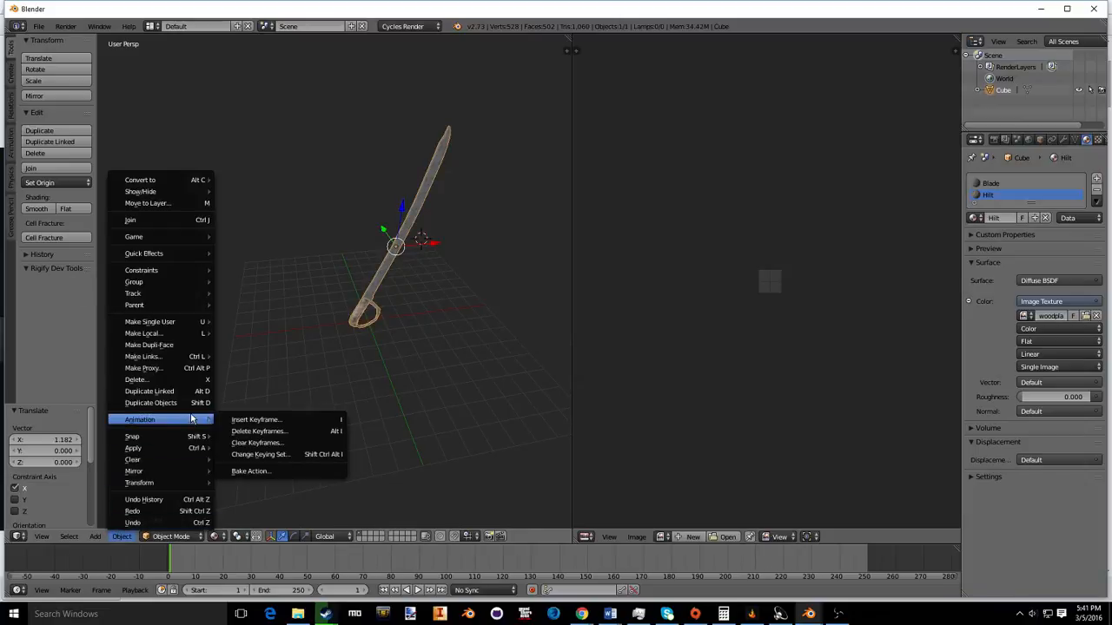
click(259, 422)
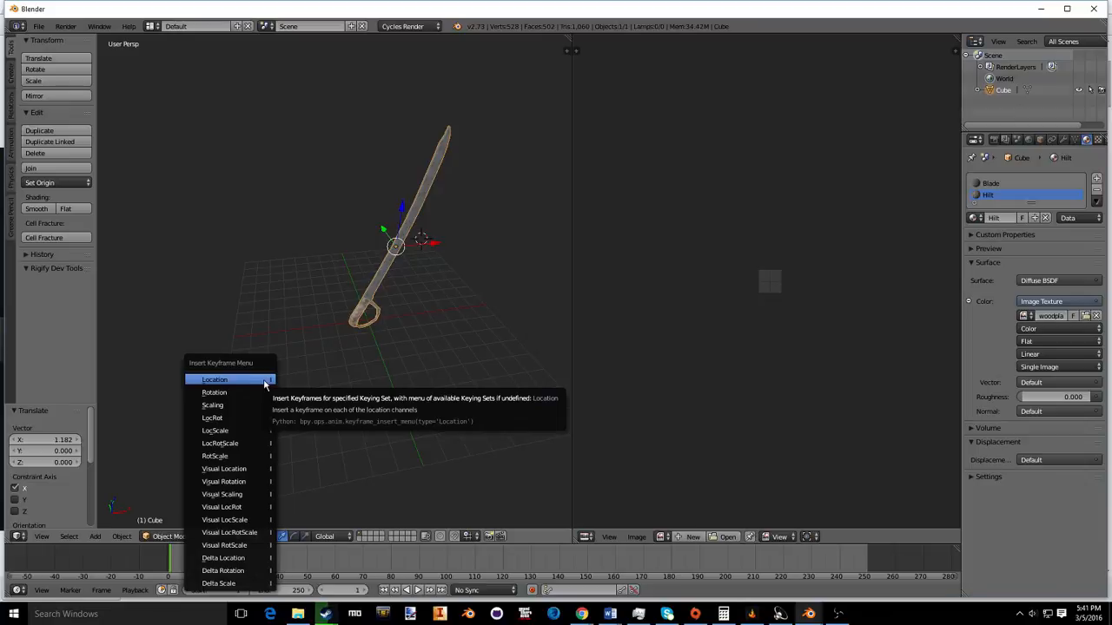
click(265, 382)
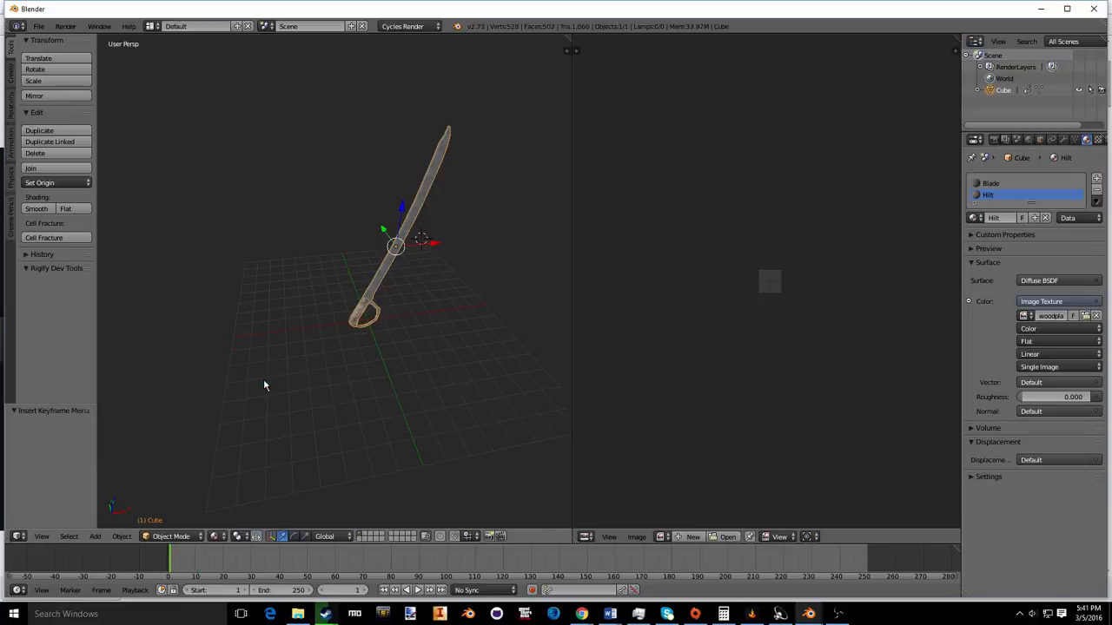
Step: Open the scene's render settings and look through the dimensions, frame range and output options
click(995, 139)
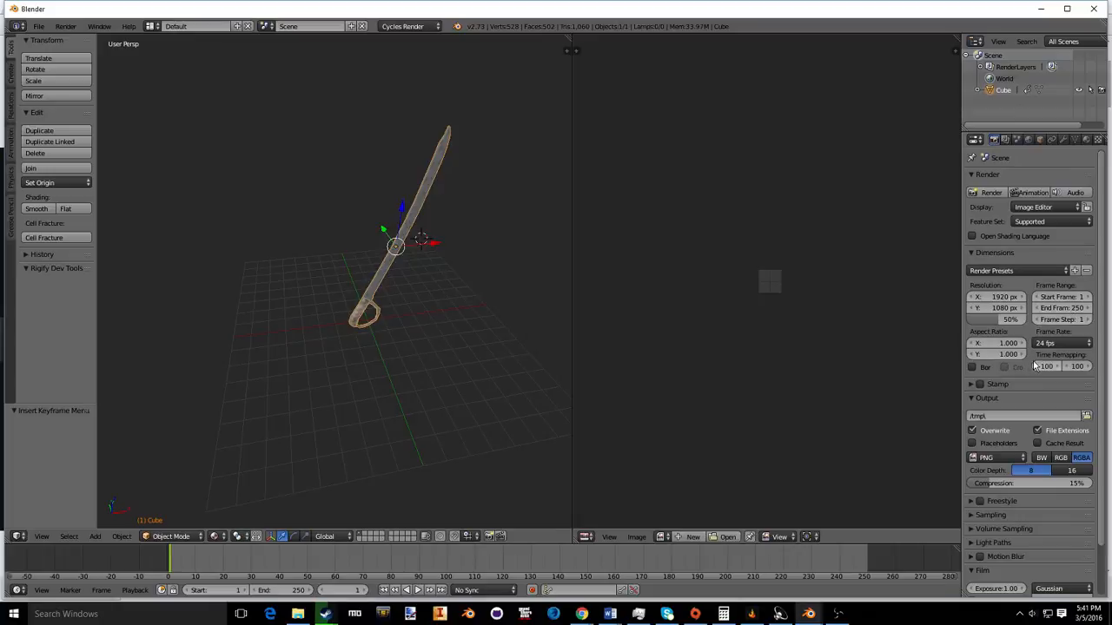
scroll(1035, 366, down, 2)
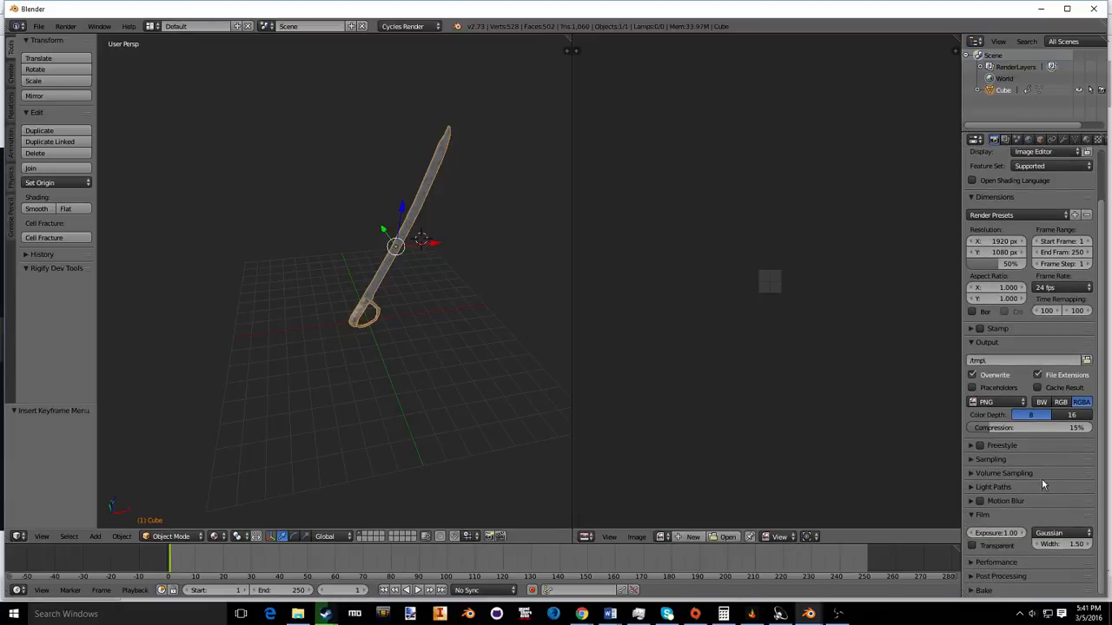
scroll(1043, 482, up, 2)
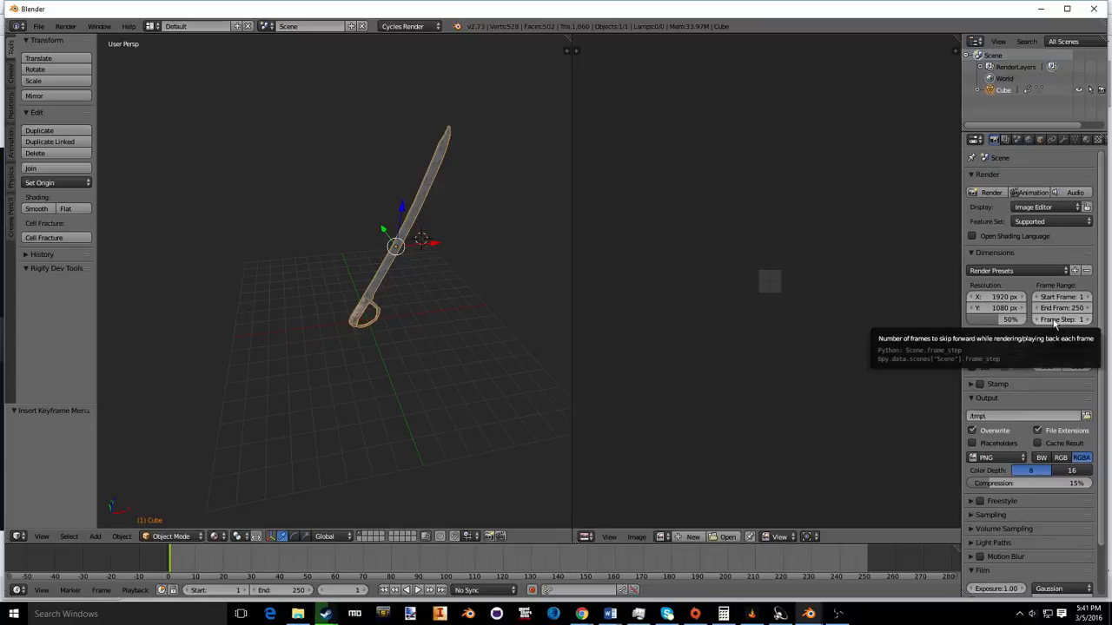
Step: Insert a Location keyframe for the sword at frame 31
scroll(411, 322, up, 2)
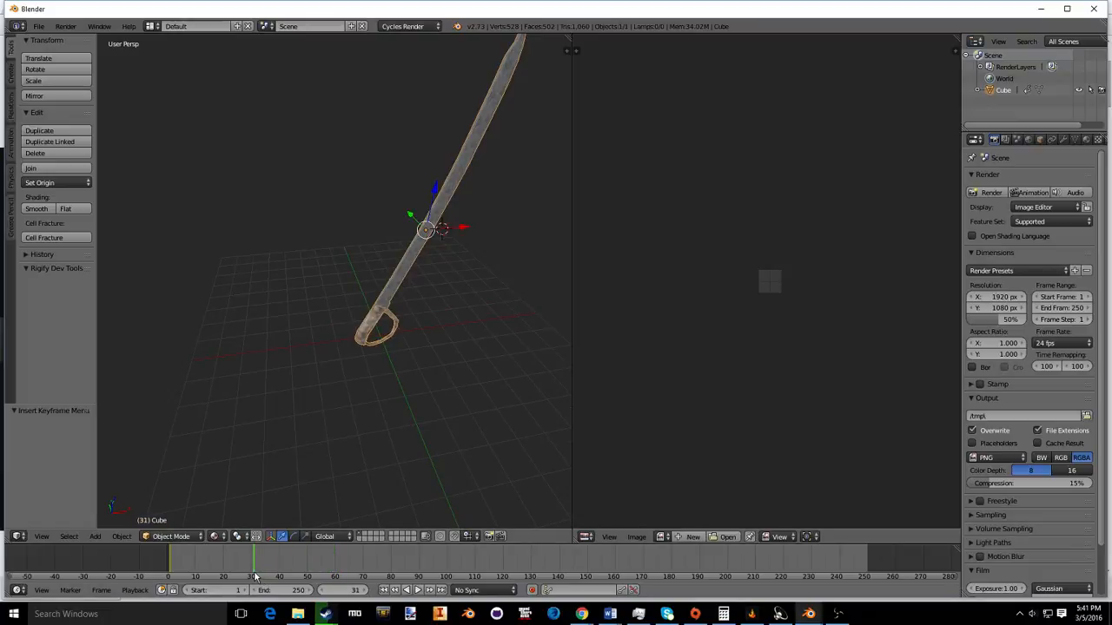
click(121, 536)
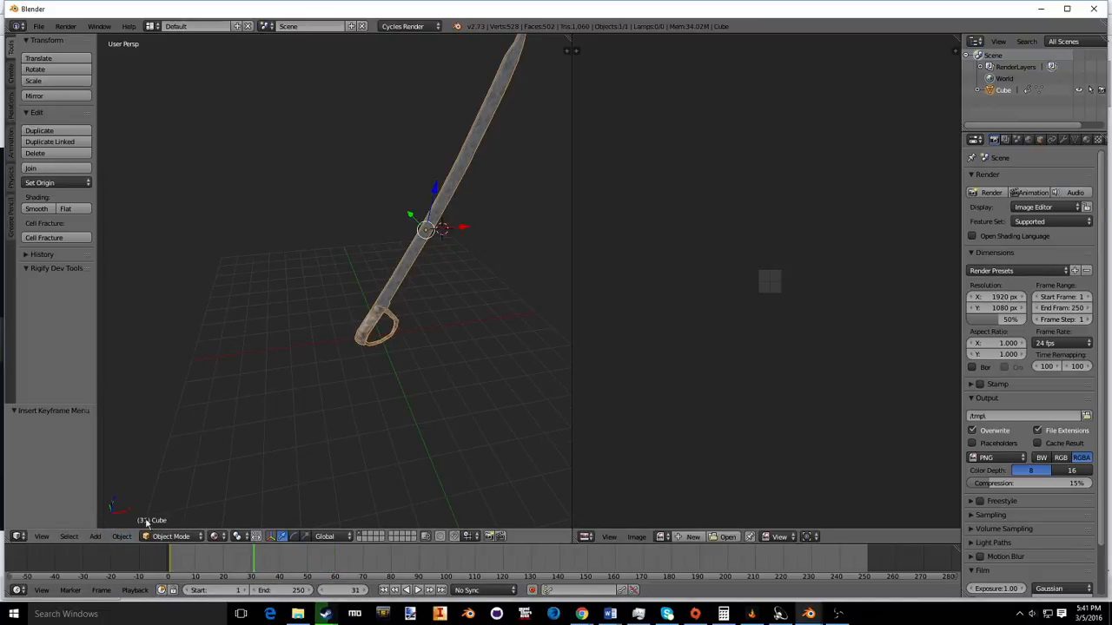
click(123, 536)
mouse_move(173, 421)
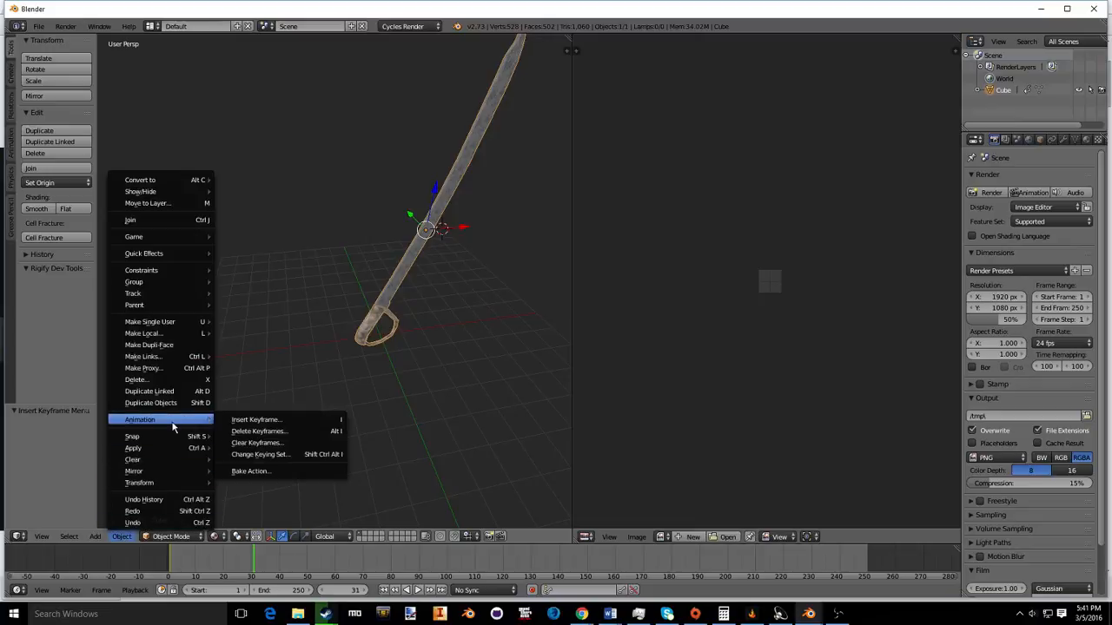
click(235, 421)
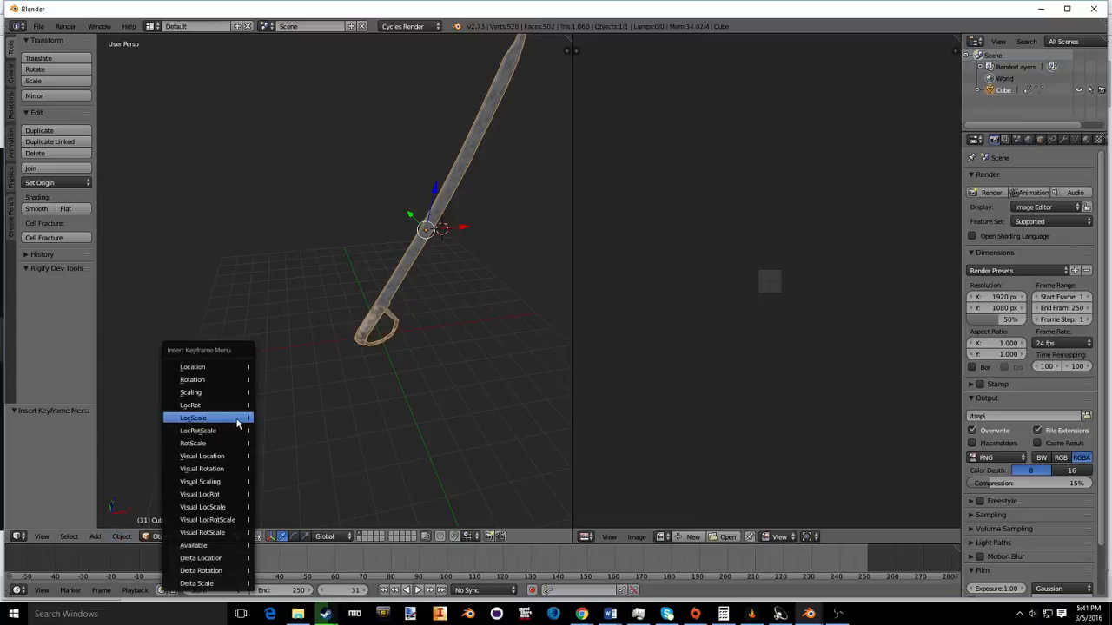
click(237, 368)
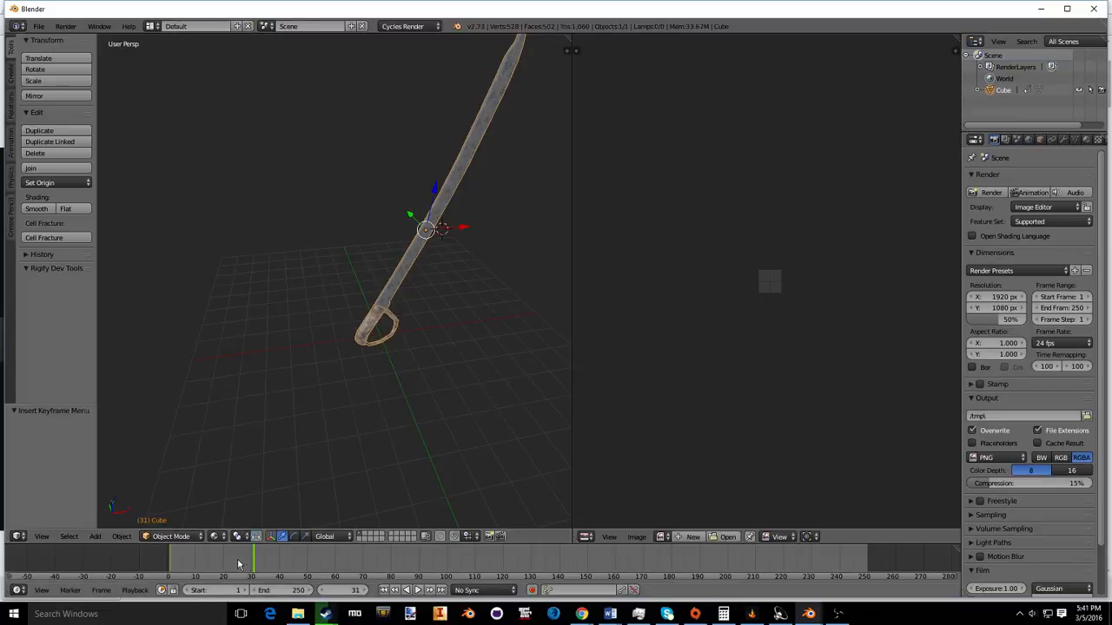
Step: At frame 12, shift the sword along the X axis and rotate it freely, ending with a turn of about -20.7°
scroll(373, 231, down, 5)
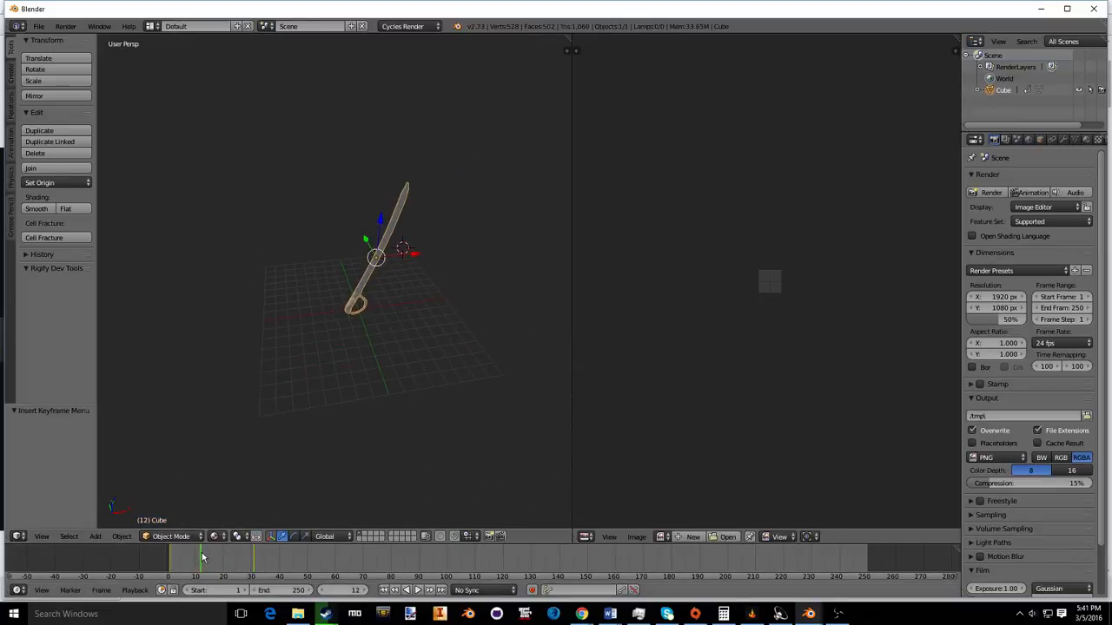
scroll(435, 264, up, 5)
shift+middle_drag(447, 308, 228, 217)
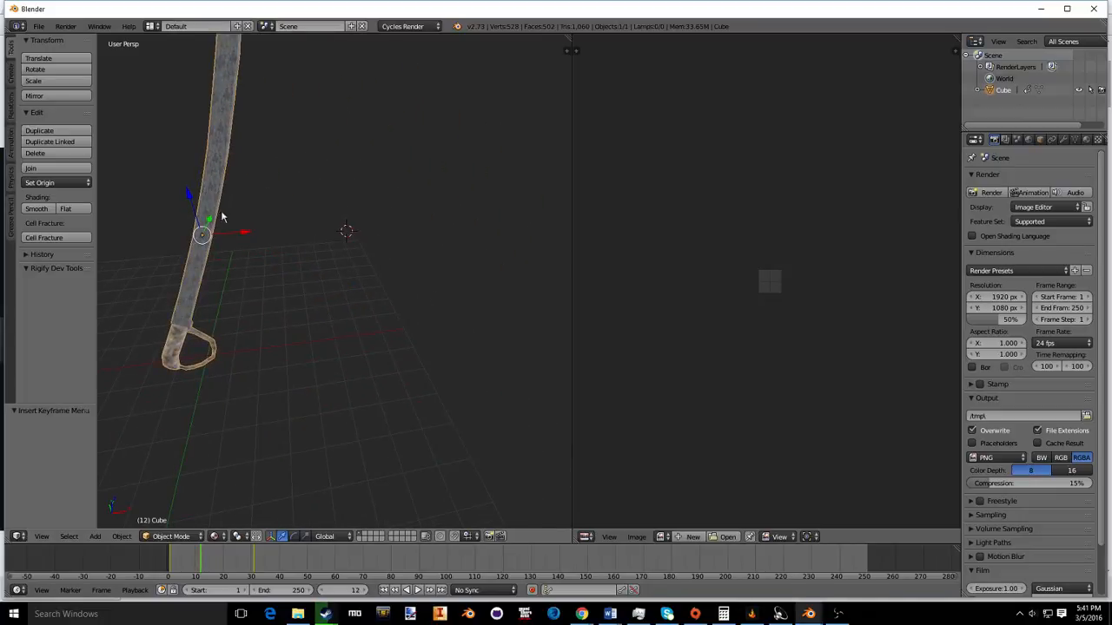
scroll(239, 237, down, 2)
drag(266, 254, 338, 251)
key(r)
click(345, 279)
middle_drag(338, 301, 469, 291)
key(r)
click(402, 252)
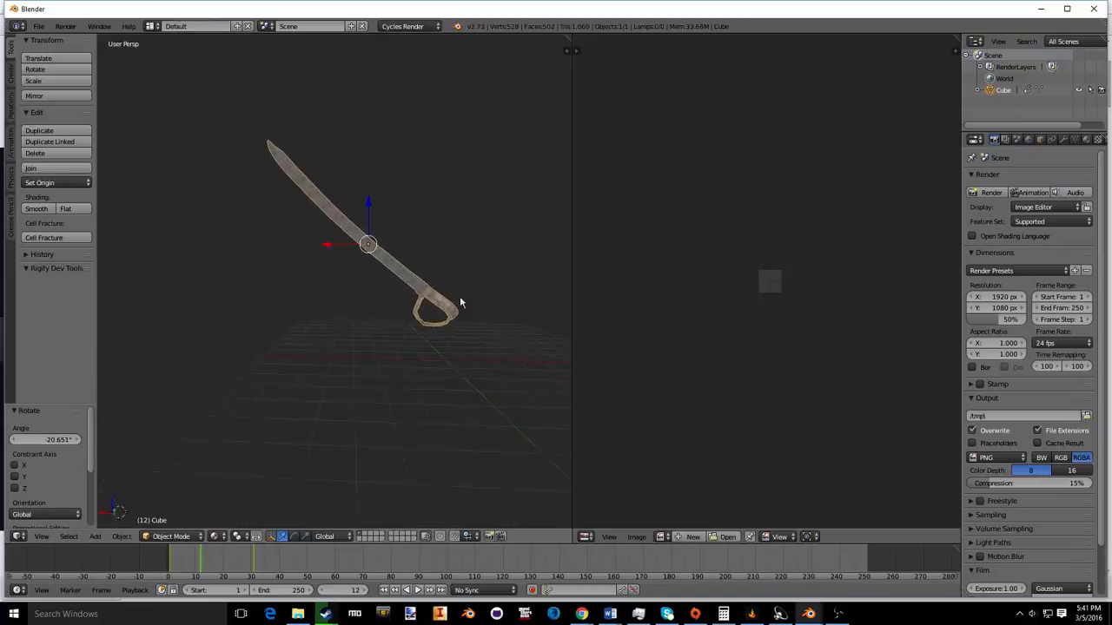
Step: Rotate the sword about 24° around the global Y axis at frame 12
key(r)
key(z)
key(x)
key(y)
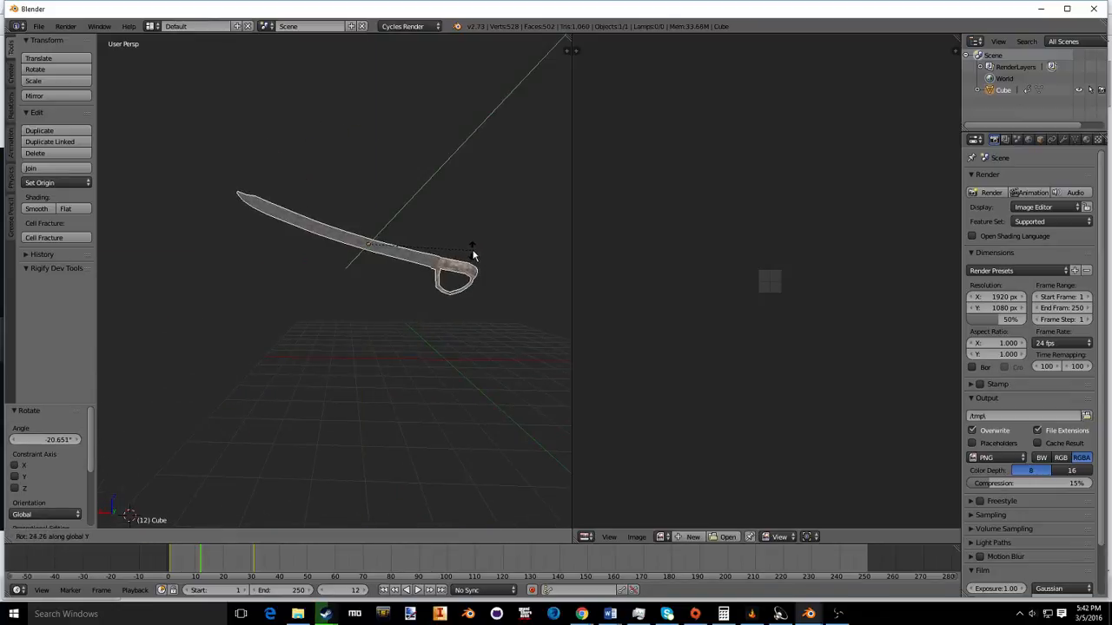
click(474, 249)
Step: Reposition the sword along the X axis, including about 0.63 units along Y and a final 1.25 units along X
middle_drag(474, 249, 268, 281)
key(g)
key(x)
click(327, 230)
drag(327, 223, 361, 243)
middle_drag(337, 298, 376, 286)
key(g)
key(y)
click(345, 258)
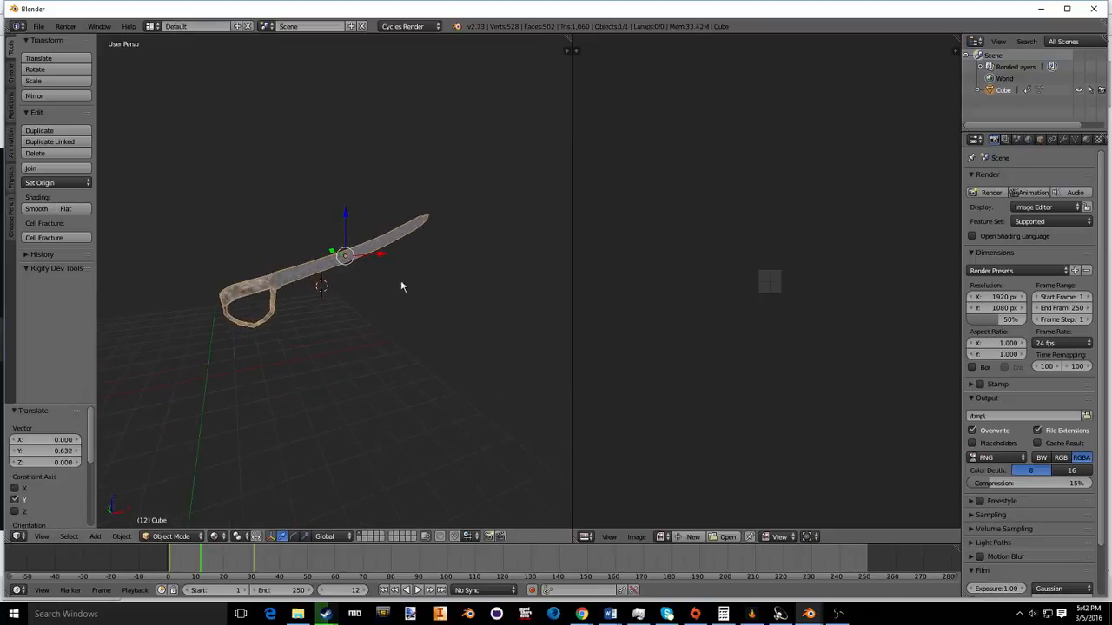
drag(369, 257, 393, 247)
middle_drag(318, 287, 218, 408)
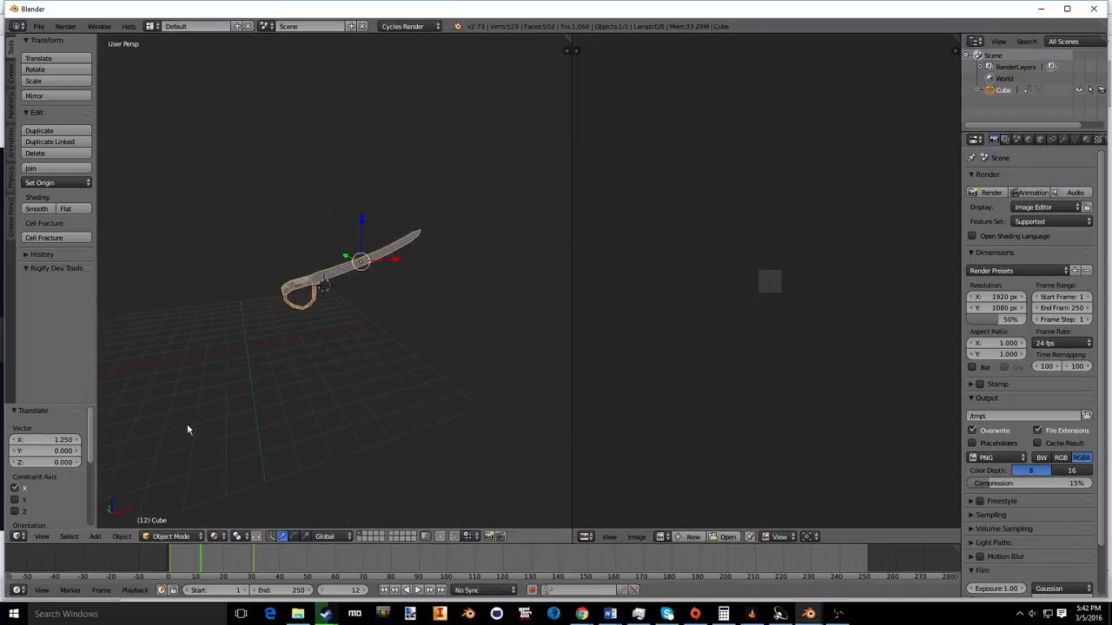
Step: Insert a Location keyframe for the sword at frame 12 and scrub the timeline to check the motion
click(125, 537)
mouse_move(178, 421)
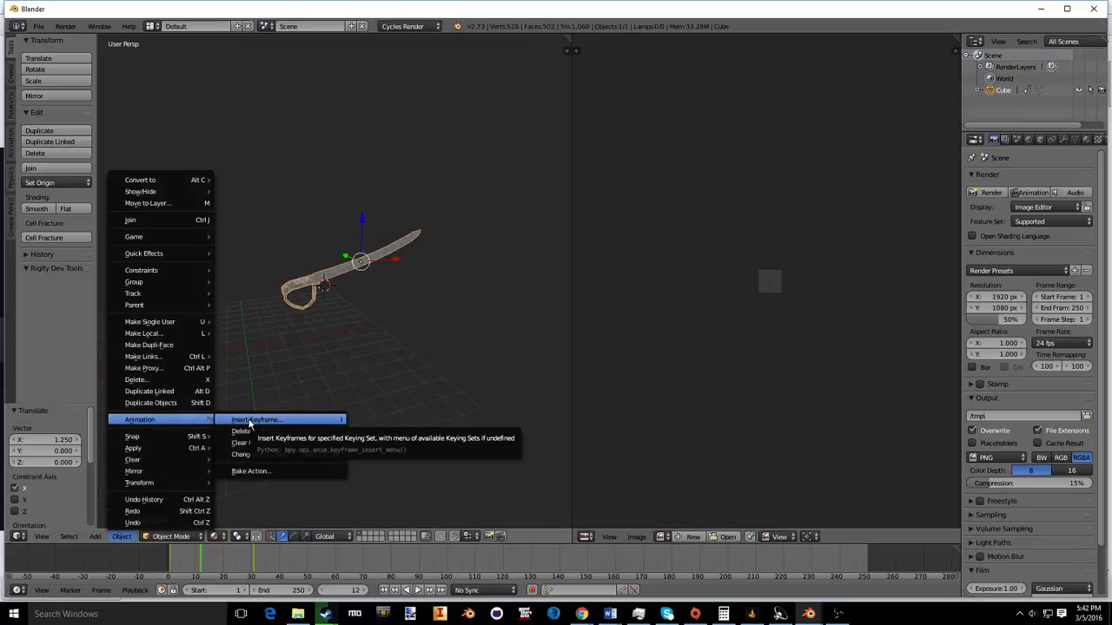
click(248, 421)
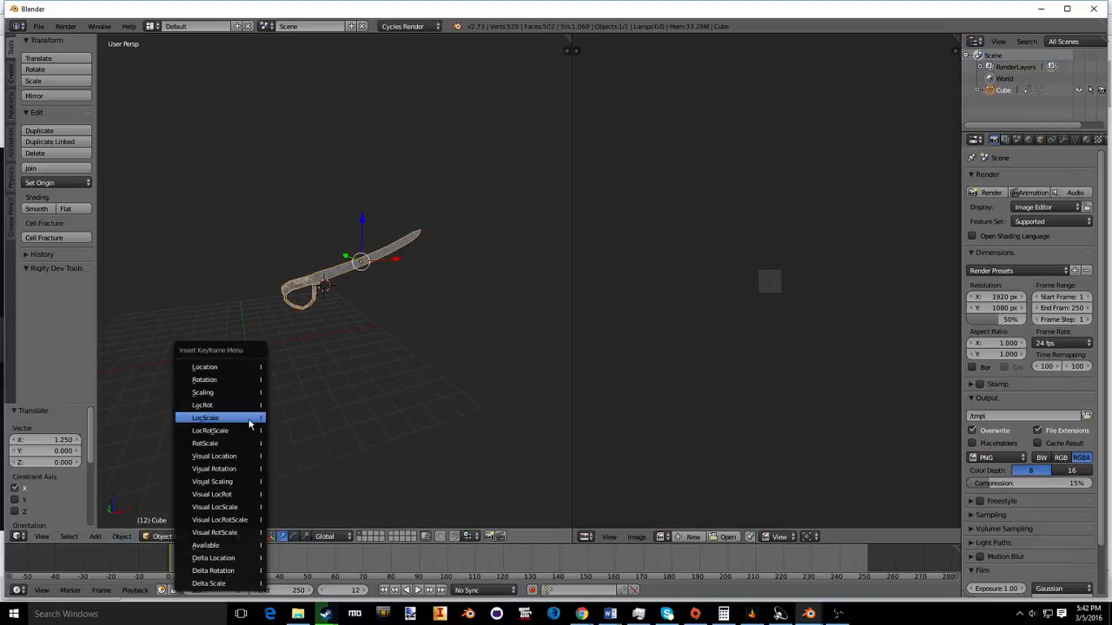
click(240, 372)
drag(213, 556, 278, 575)
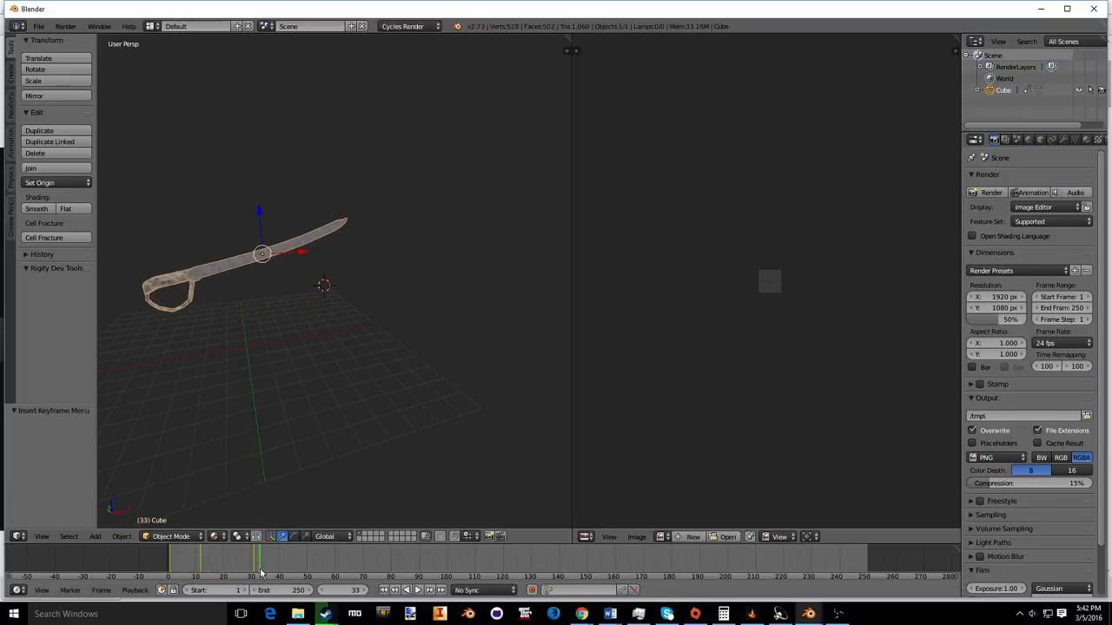
Step: Undo the keyframes at frames 12 and 31 and the sword's moves and rotations, back to frame 1
key(ctrl+z)
key(ctrl+z)
key(ctrl+z)
key(ctrl+z)
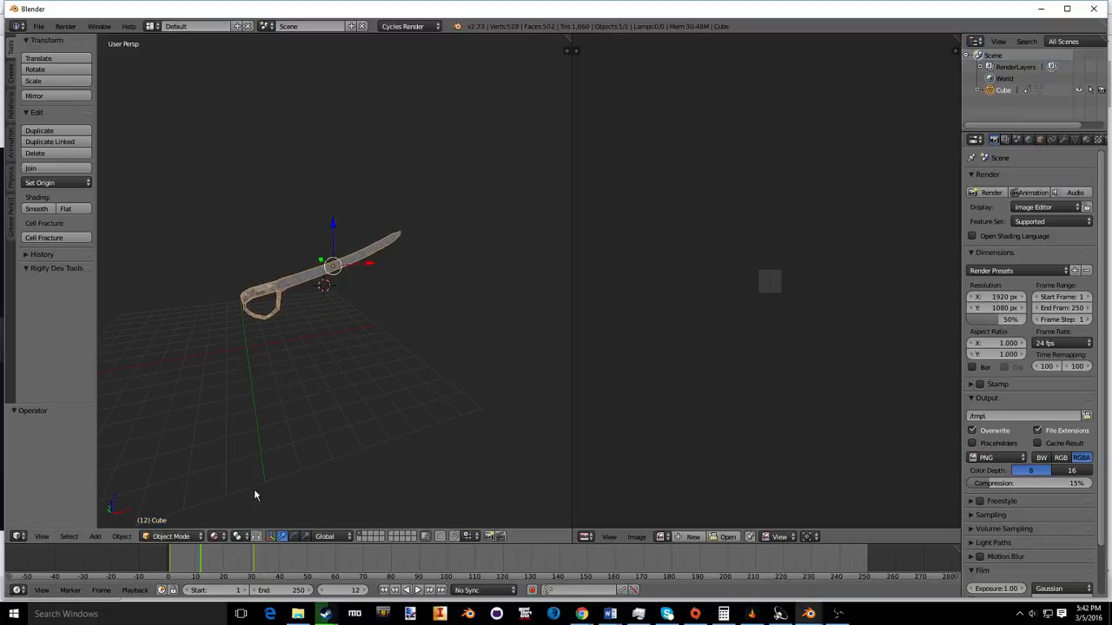
key(ctrl+z)
key(ctrl+z)
key(ctrl+z)
key(ctrl+z)
key(ctrl+z)
key(ctrl+z)
key(ctrl+z)
key(ctrl+z)
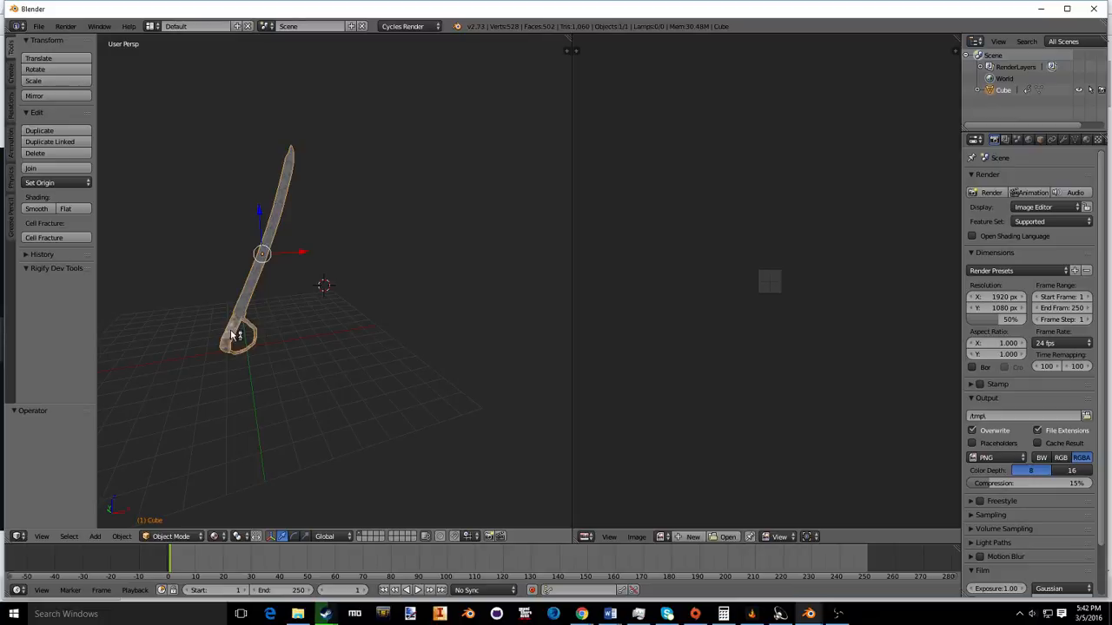
Step: Insert a LocRot keyframe for the sword at frame 1
click(129, 535)
mouse_move(165, 422)
click(260, 420)
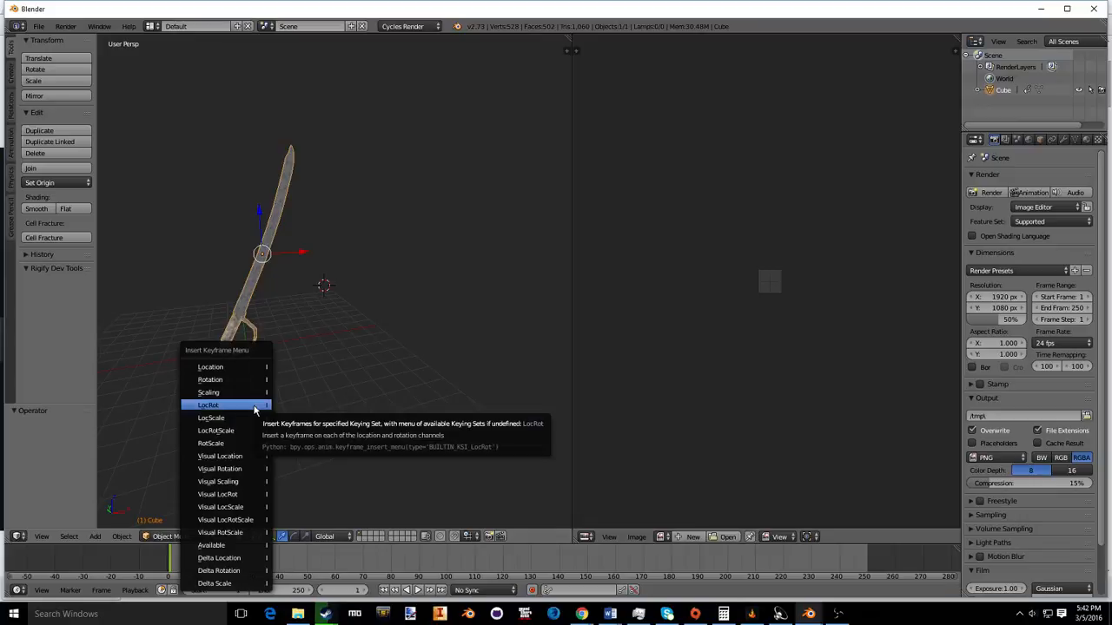
click(256, 406)
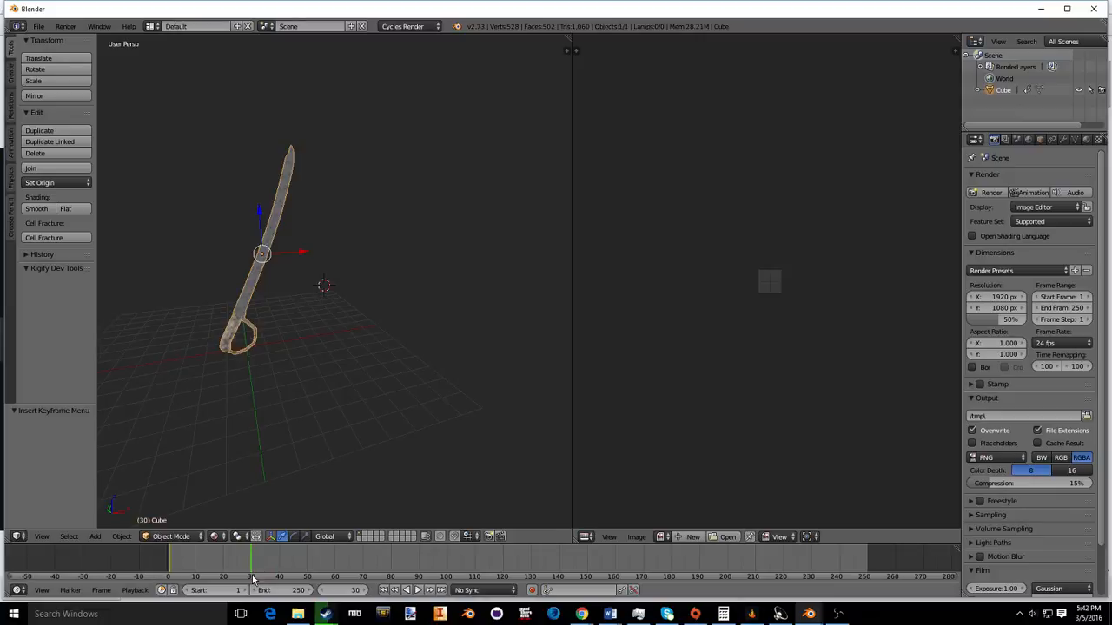
Step: Insert a LocRot keyframe for the sword at frame 30
click(121, 536)
mouse_move(173, 420)
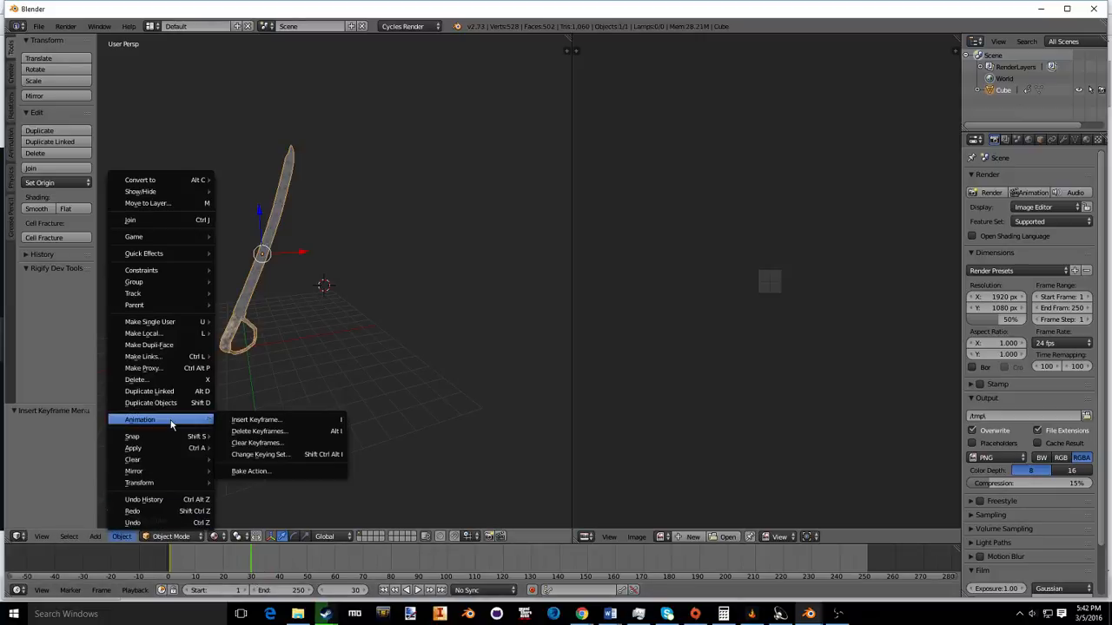
click(230, 420)
click(227, 408)
Step: Go to frame 15 and shift the sword about 5.76 units along the X axis
click(212, 552)
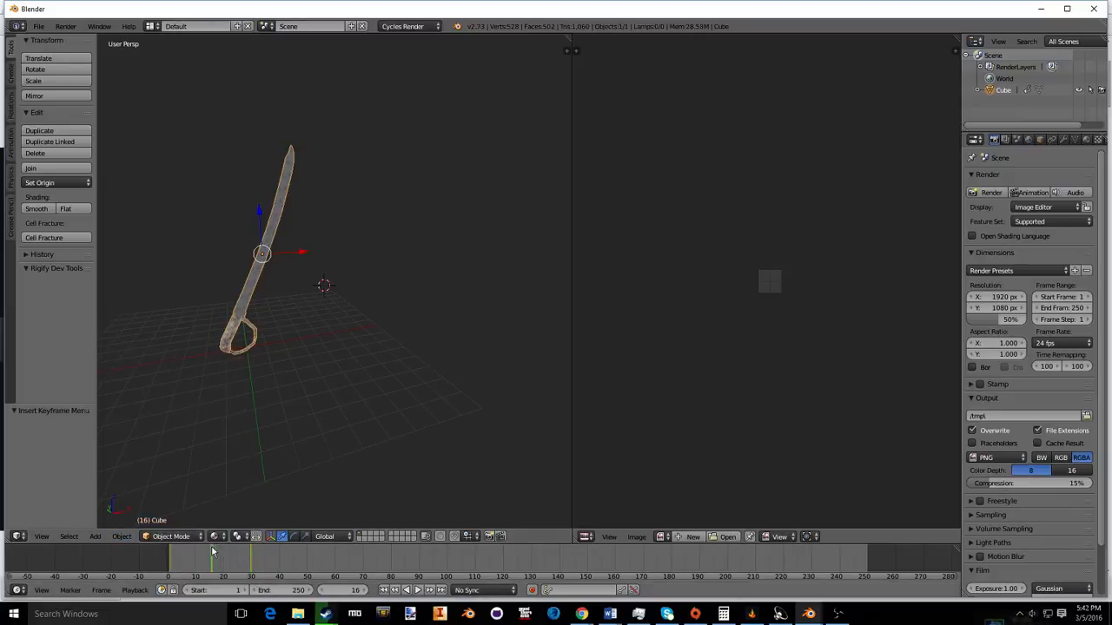
drag(212, 552, 209, 552)
scroll(310, 315, down, 2)
drag(329, 264, 399, 269)
middle_drag(303, 320, 375, 311)
Step: Rotate the sword about 11.8° around the global Z axis
key(r)
key(z)
key(x)
key(z)
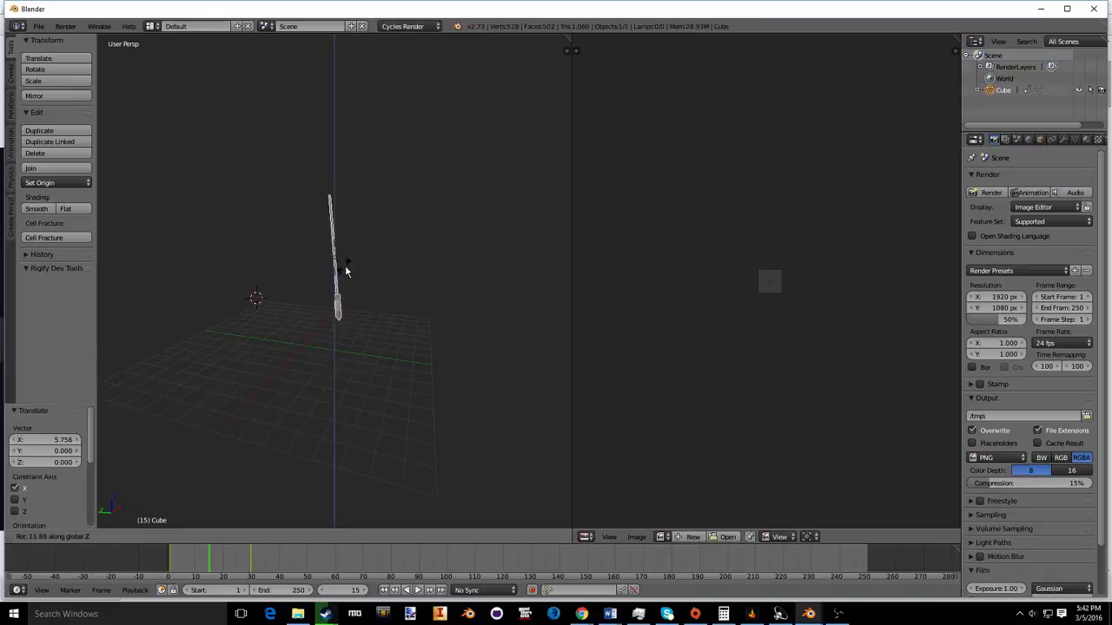
click(345, 269)
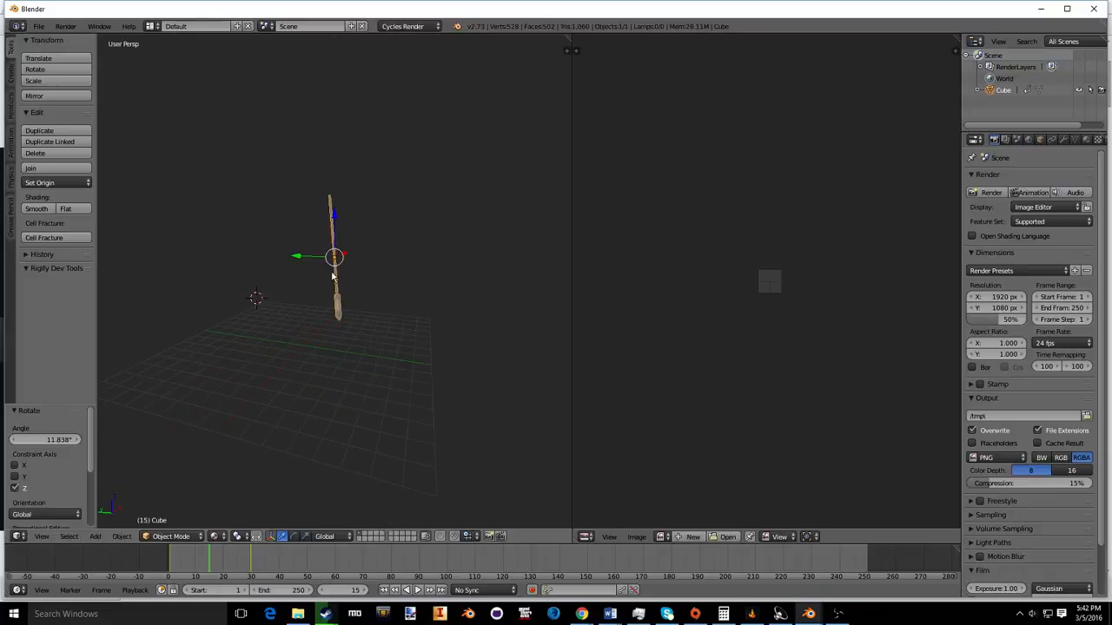
Step: Tilt the sword around the global Y axis in two rotations, the second about 31.7°
key(r)
key(y)
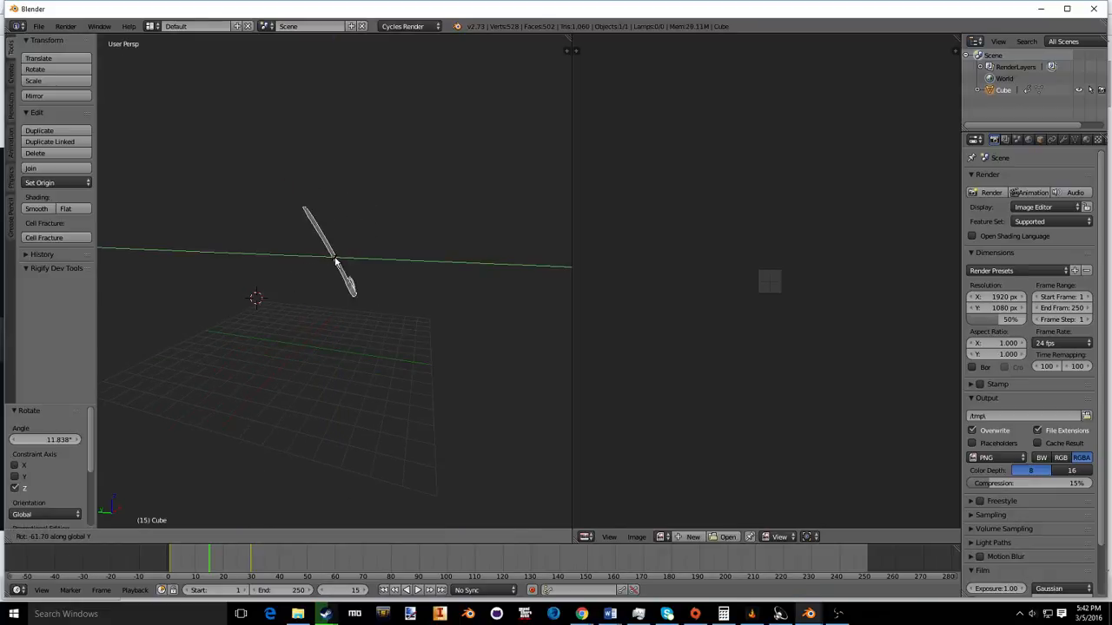
click(336, 261)
middle_drag(335, 261, 328, 357)
key(r)
key(y)
click(321, 237)
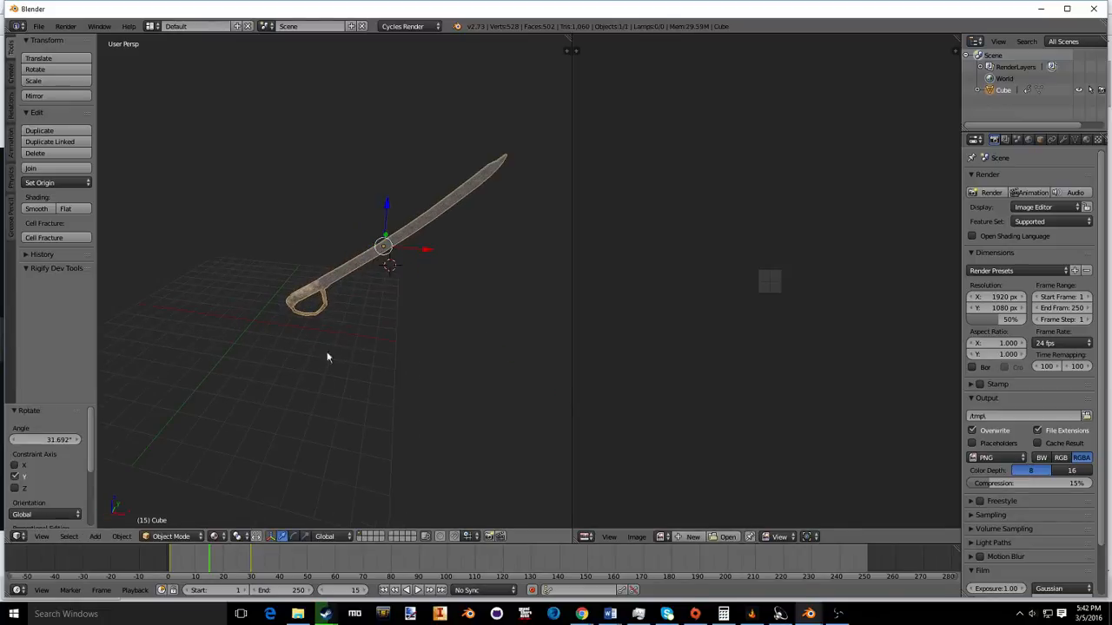
Step: Insert a LocRot keyframe for the sword's tilted pose at frame 15
click(121, 538)
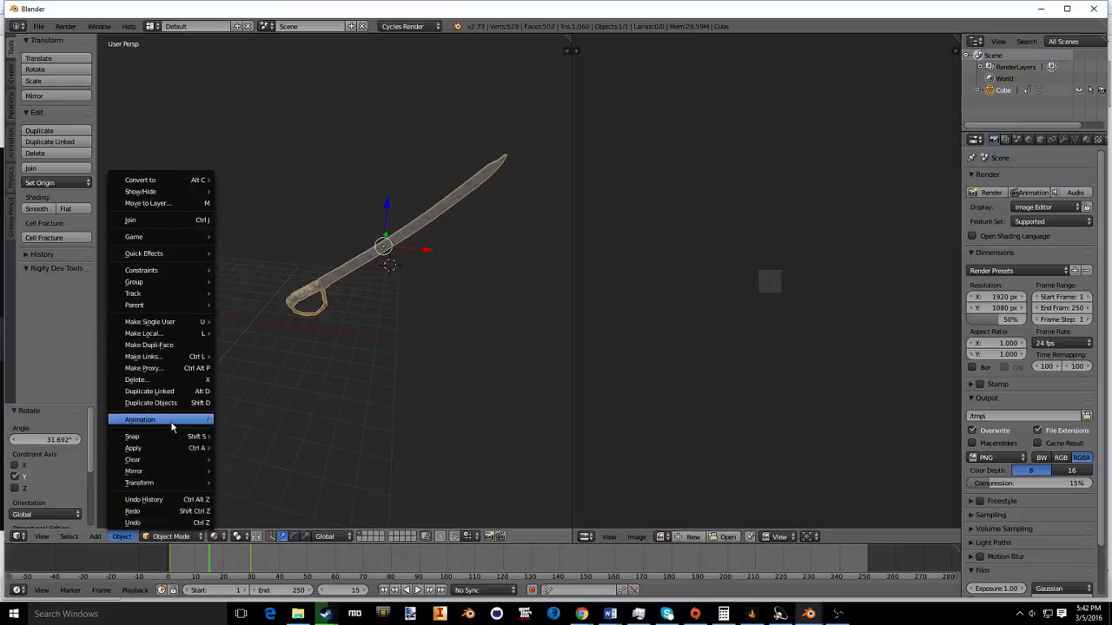
mouse_move(197, 423)
click(243, 421)
click(216, 423)
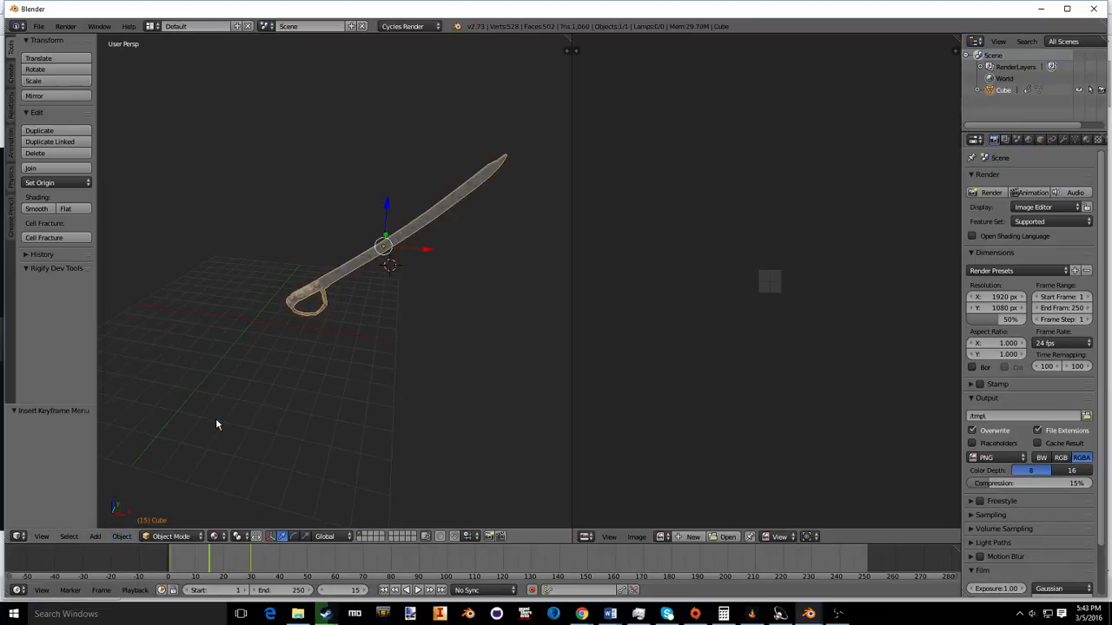
click(122, 536)
mouse_move(192, 421)
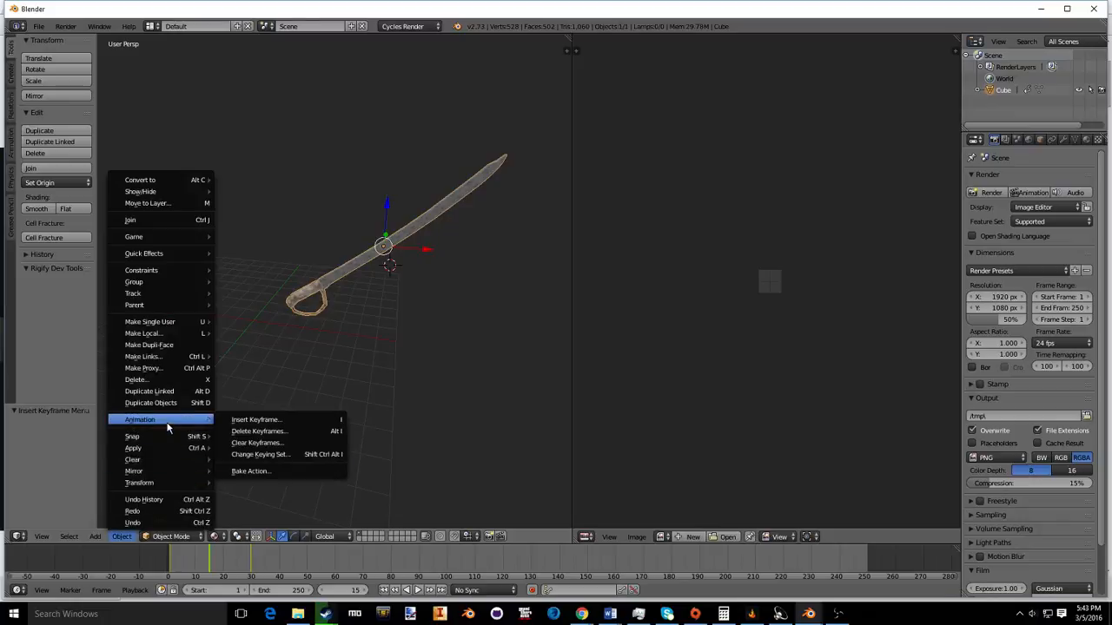
click(252, 423)
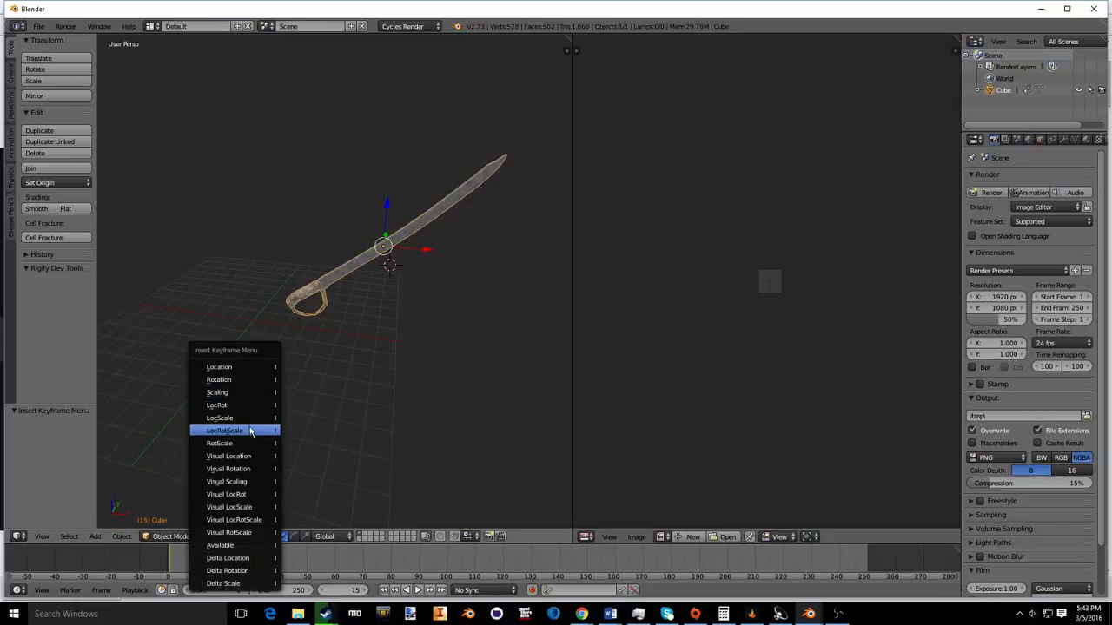
click(253, 406)
Step: Set the scene's end frame to 30 and play back the sword animation
drag(211, 565, 178, 569)
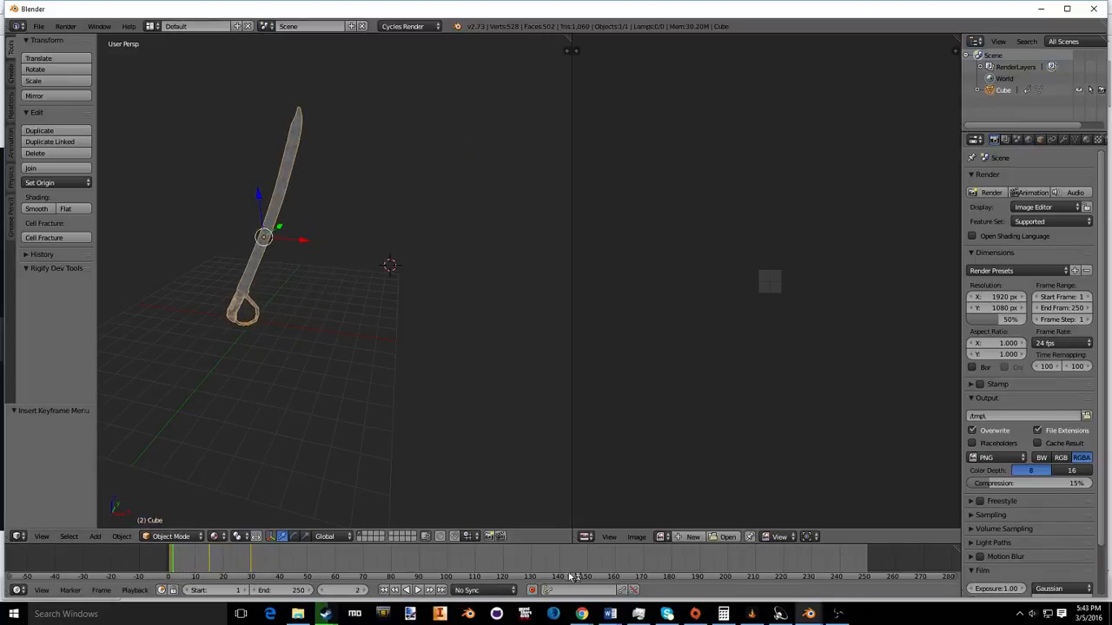
click(256, 568)
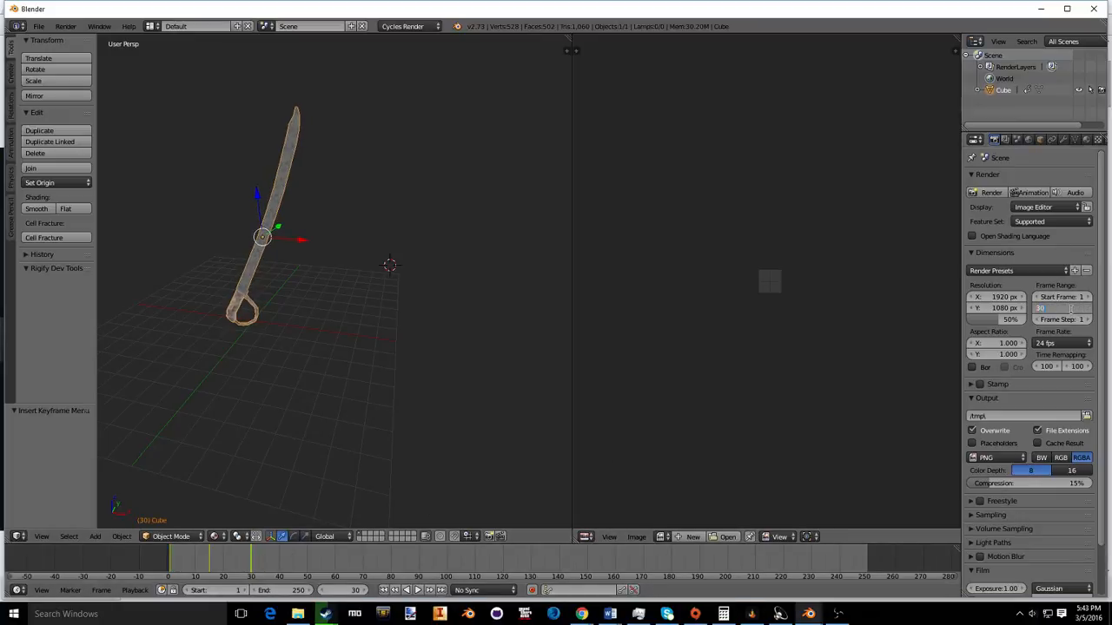
key(Return)
click(417, 590)
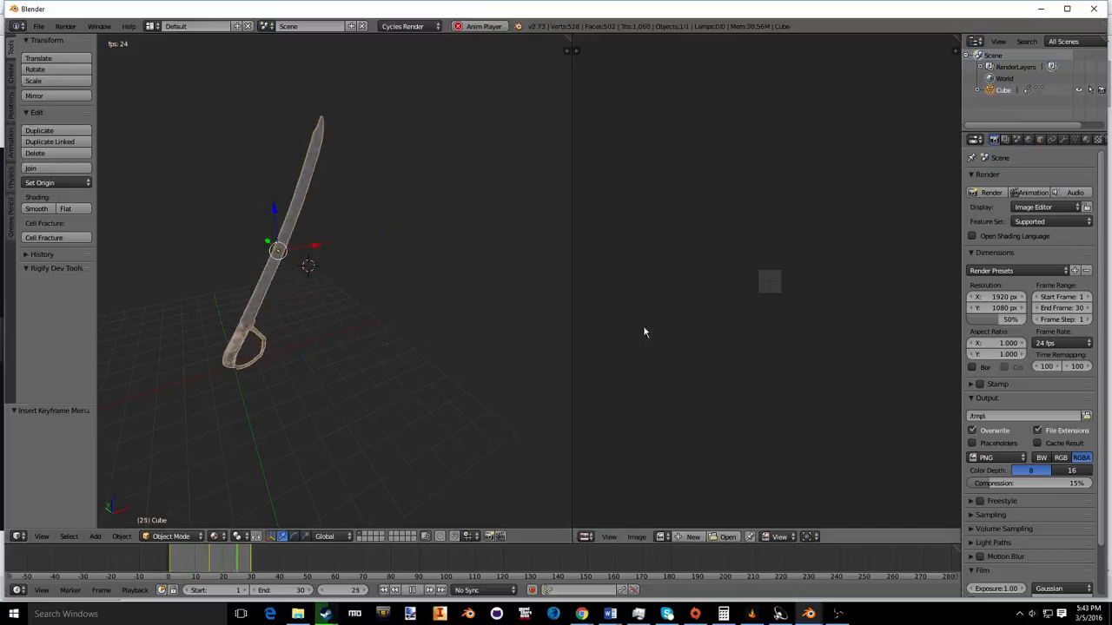
scroll(1039, 350, down, 1)
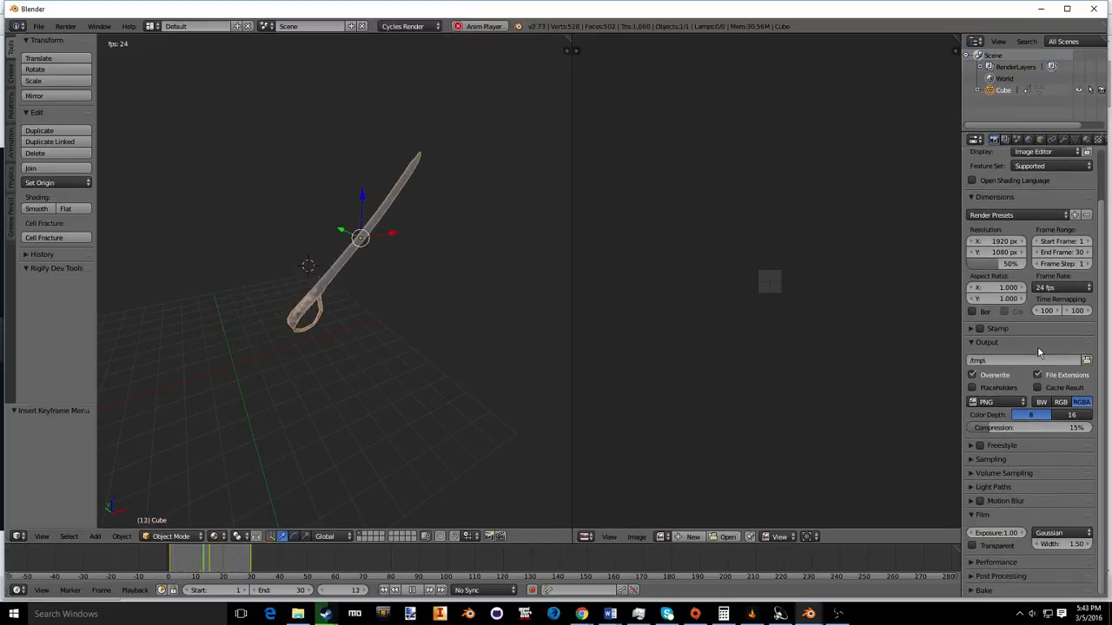
Step: Look through the scene's render settings, including sampling, light paths and stamp options, and the world settings for the frame rate control
scroll(1038, 348, up, 1)
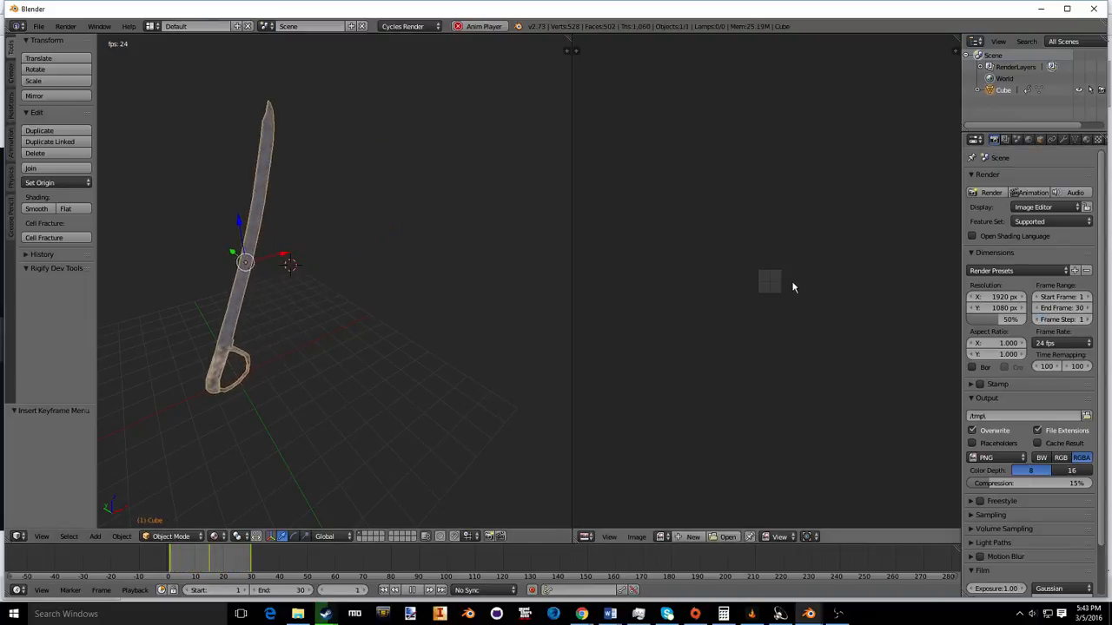
click(992, 514)
scroll(999, 512, down, 3)
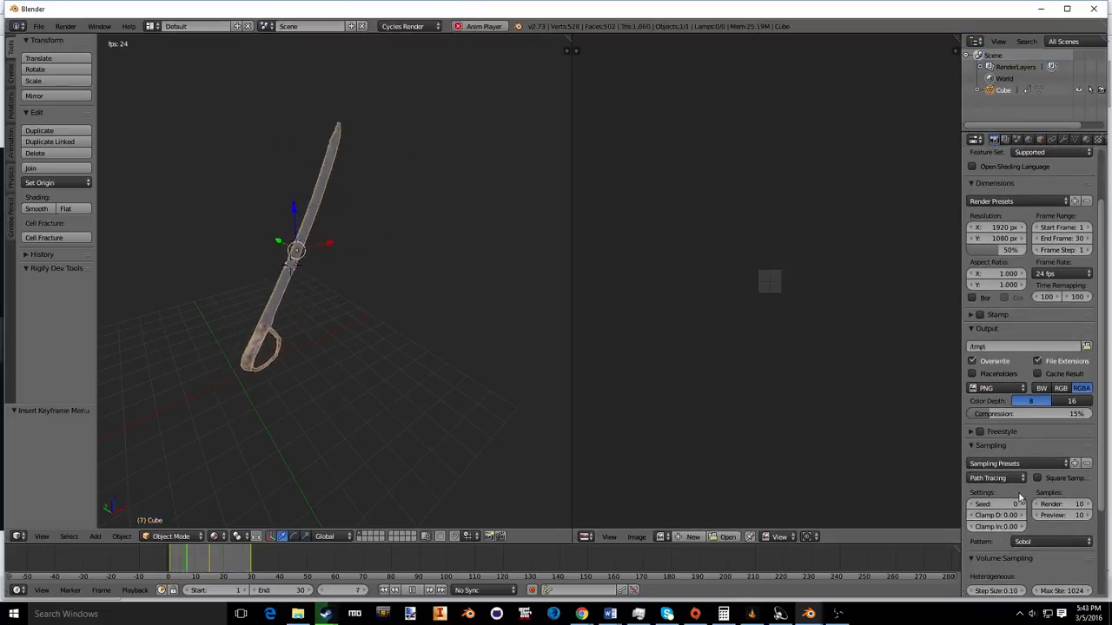
click(990, 422)
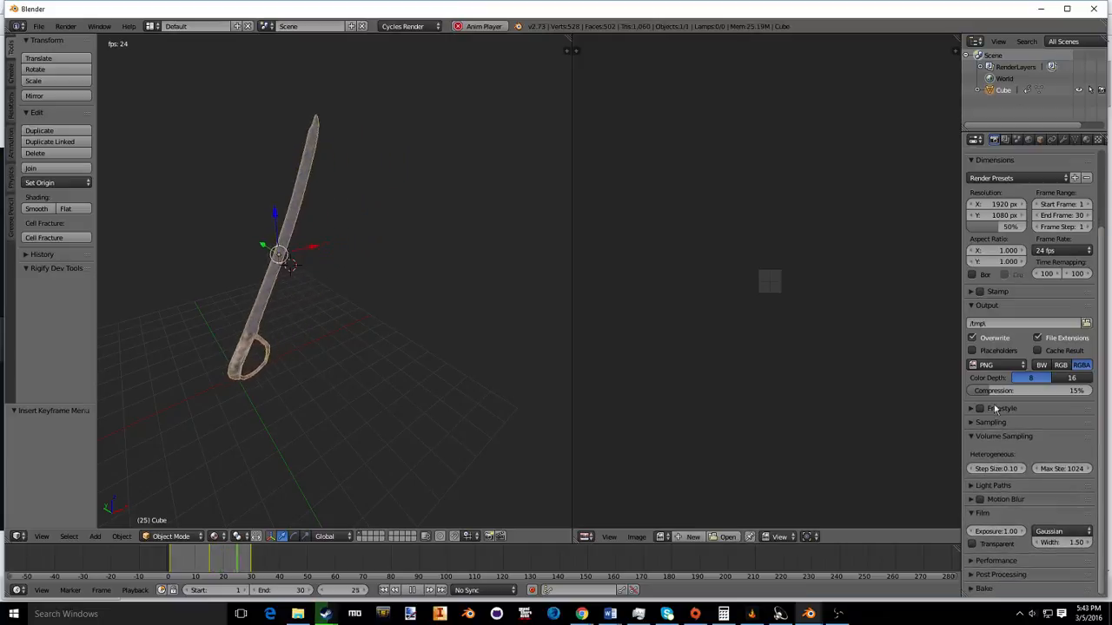
scroll(994, 329, up, 2)
scroll(994, 329, up, 1)
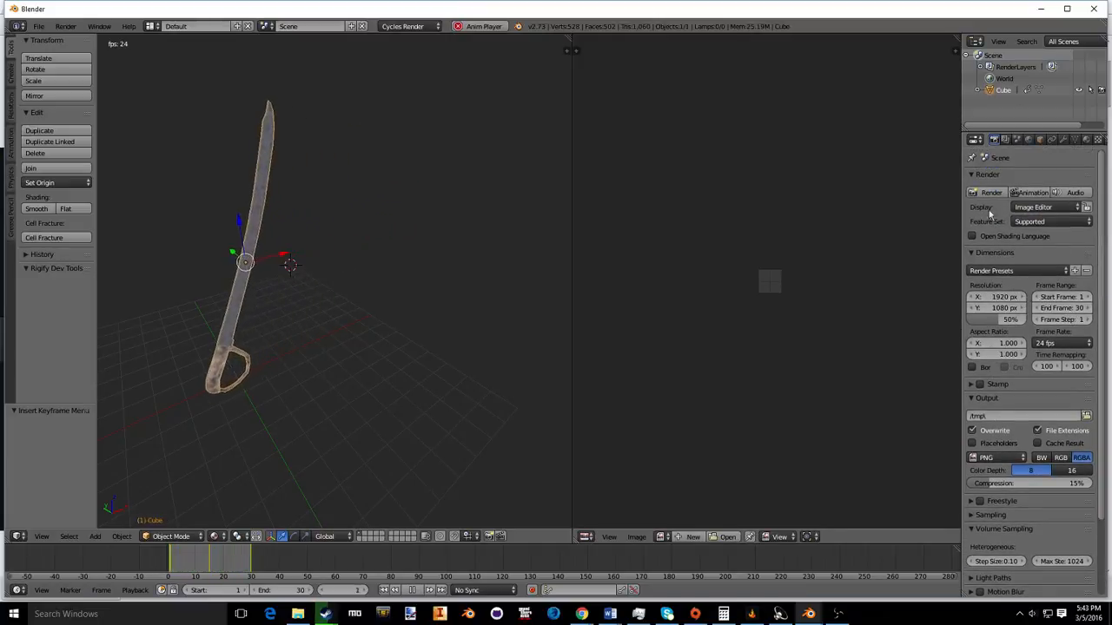
scroll(987, 261, down, 4)
click(998, 423)
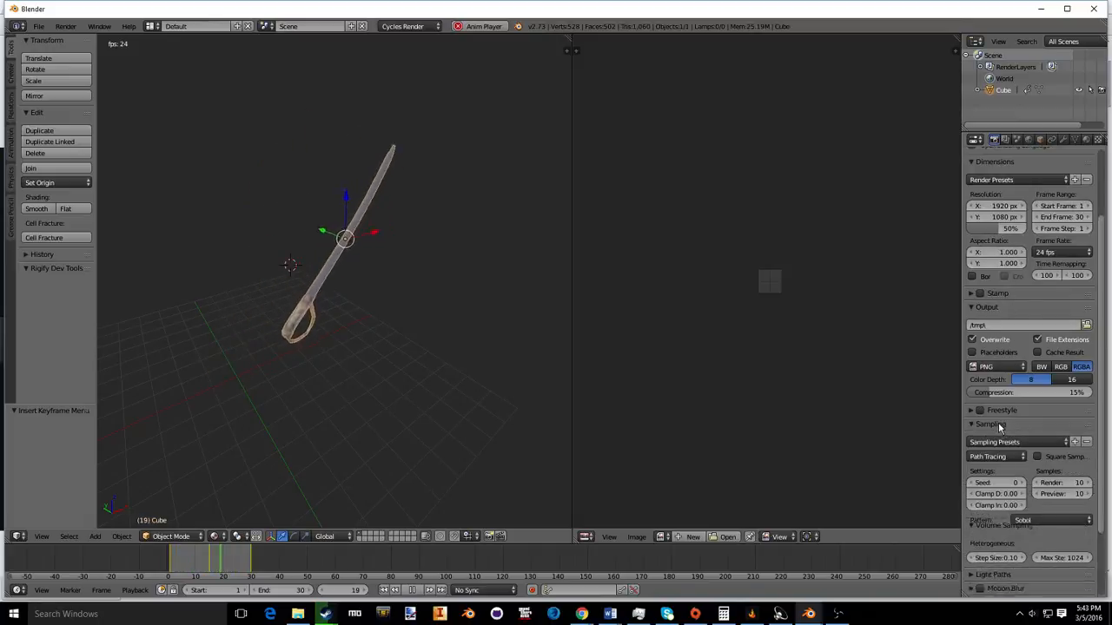
scroll(1011, 408, down, 4)
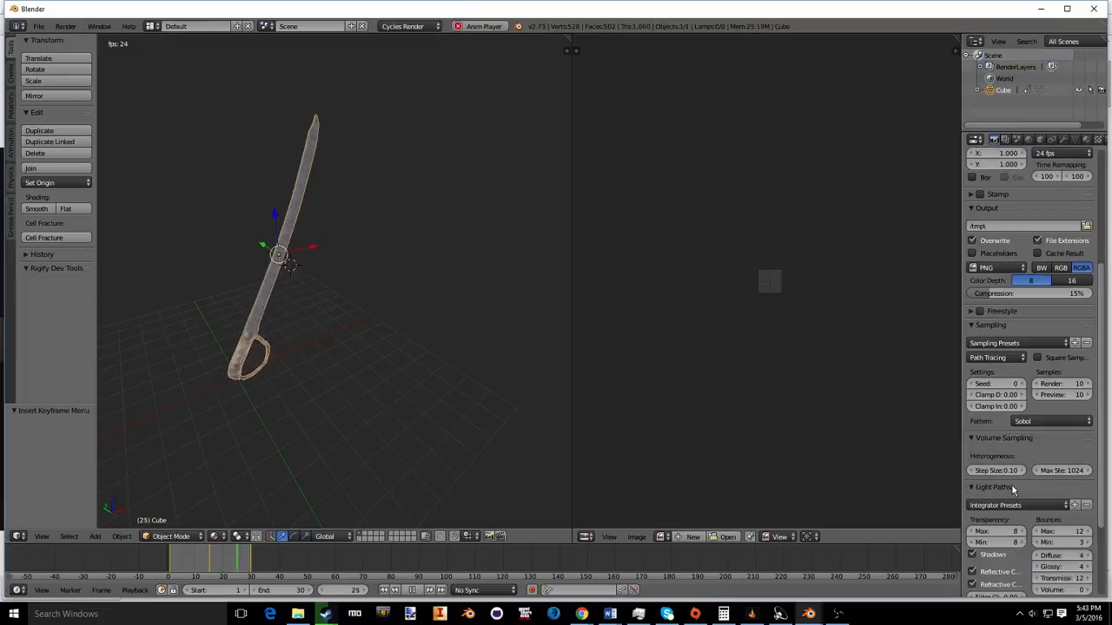
scroll(1012, 486, up, 6)
scroll(1015, 436, up, 2)
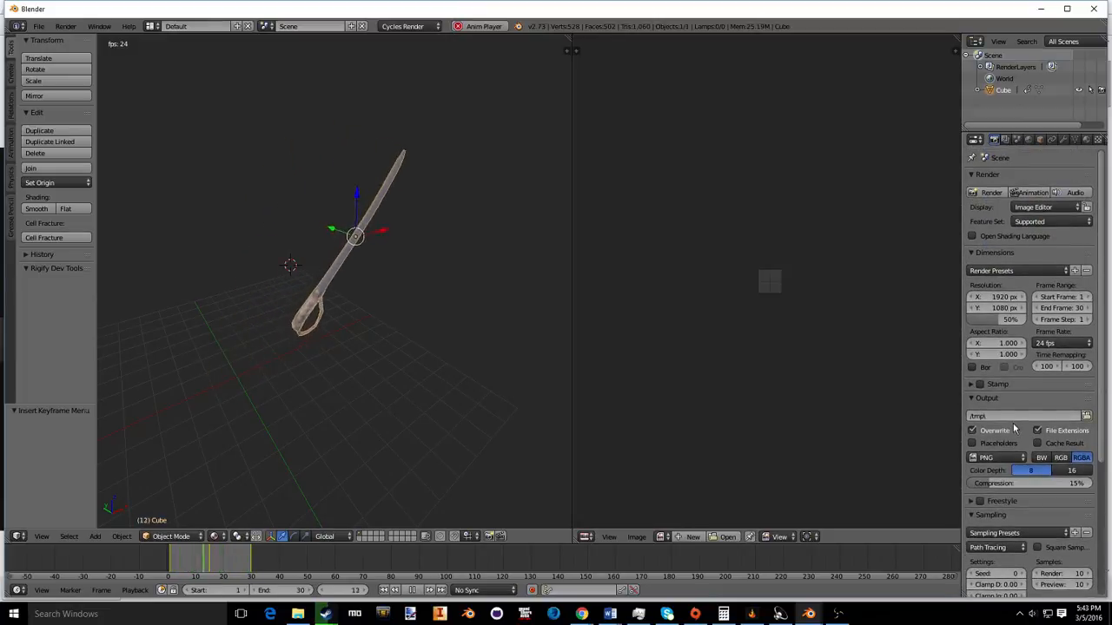
click(1028, 140)
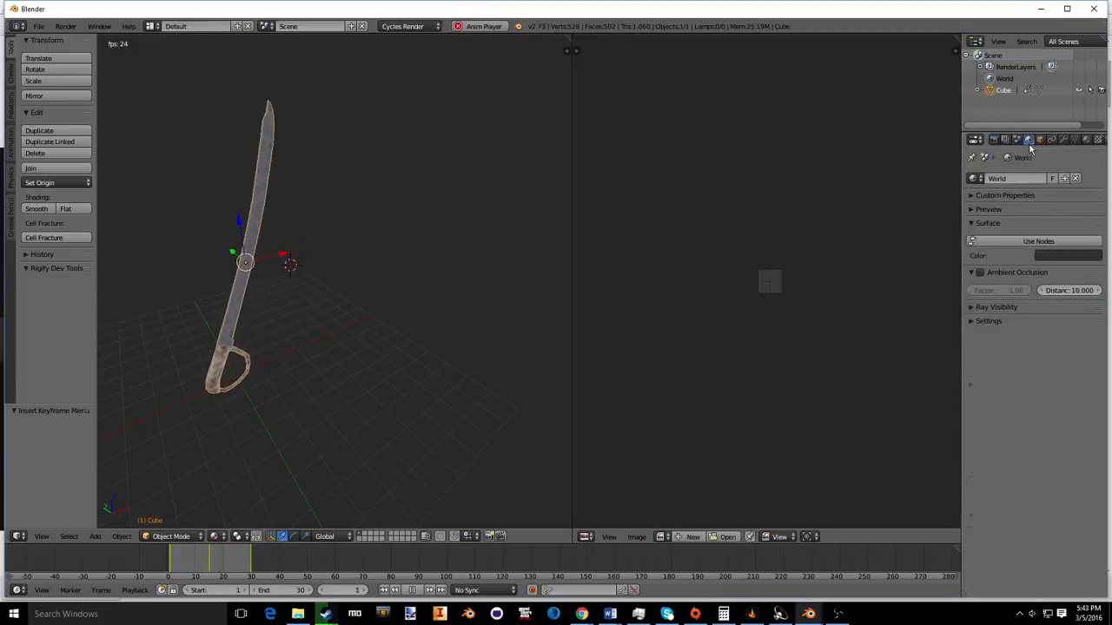
click(995, 141)
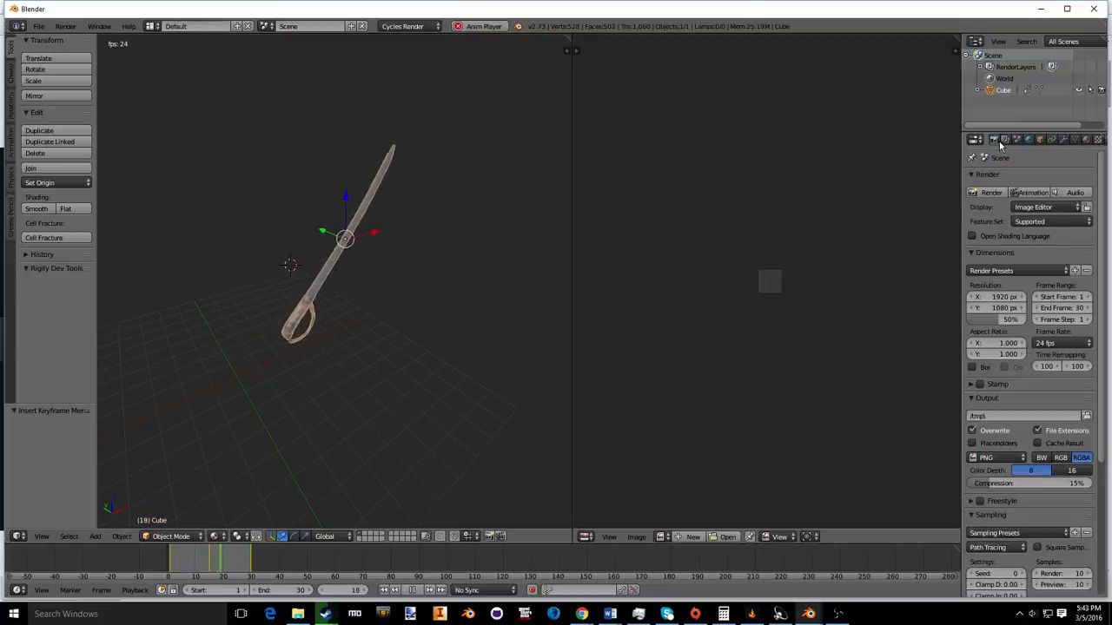
click(124, 538)
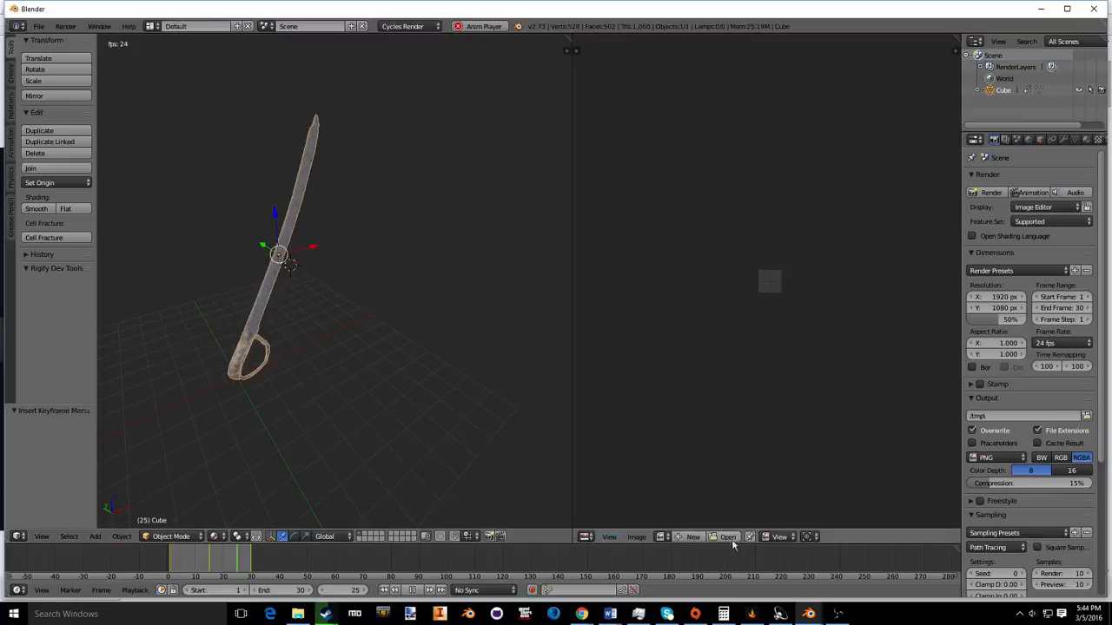
click(997, 384)
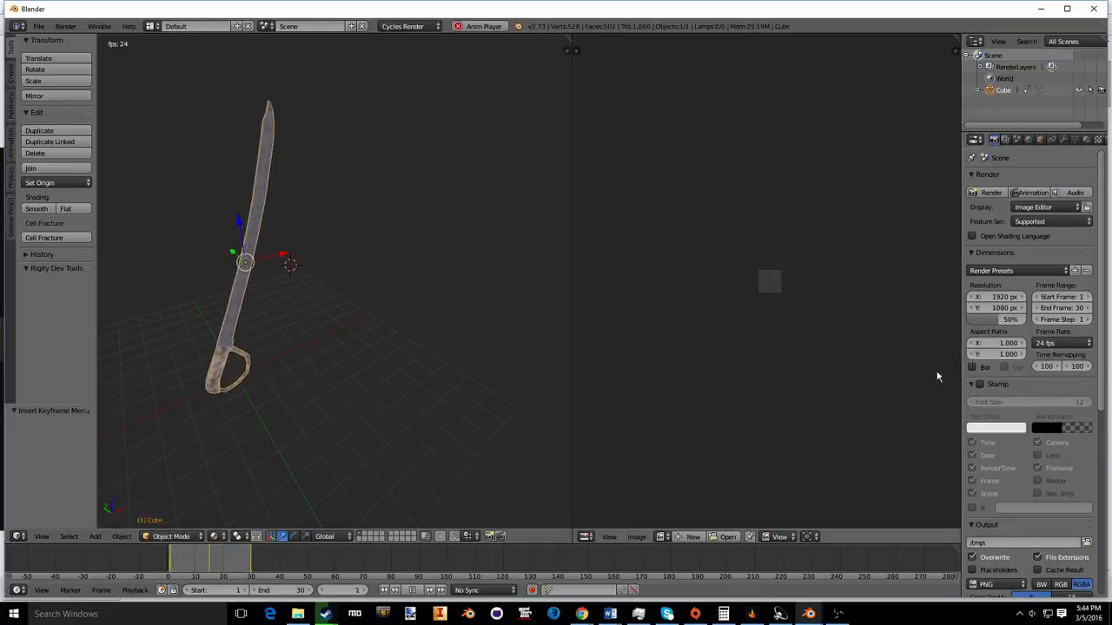
Step: Set the scene's frame rate to 60 fps and review the sword animation's playback from several angles
click(1061, 344)
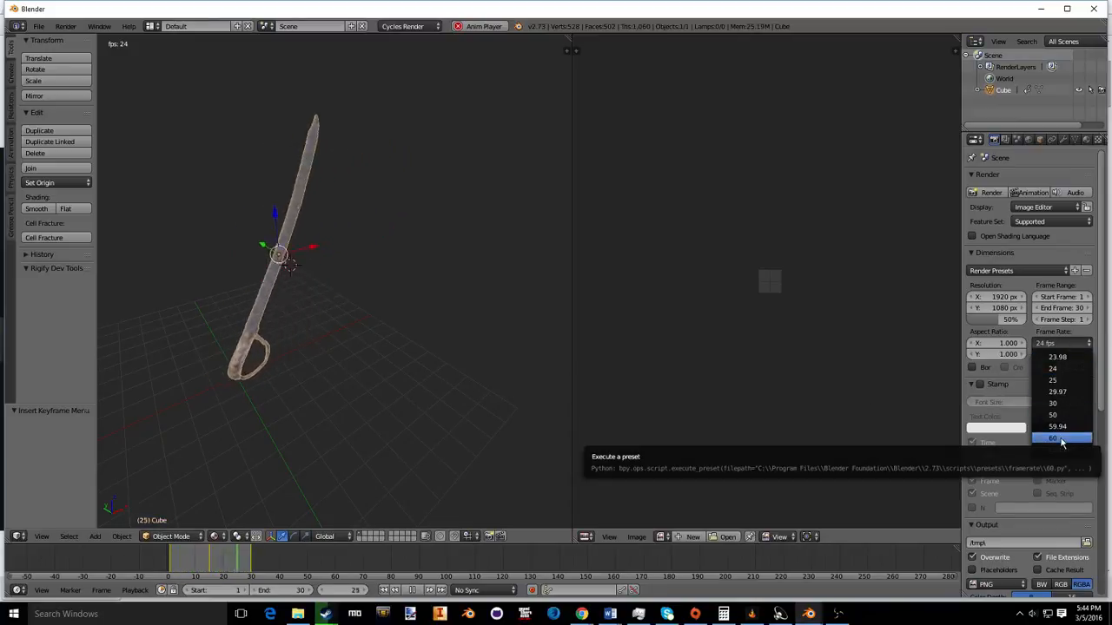
click(1061, 441)
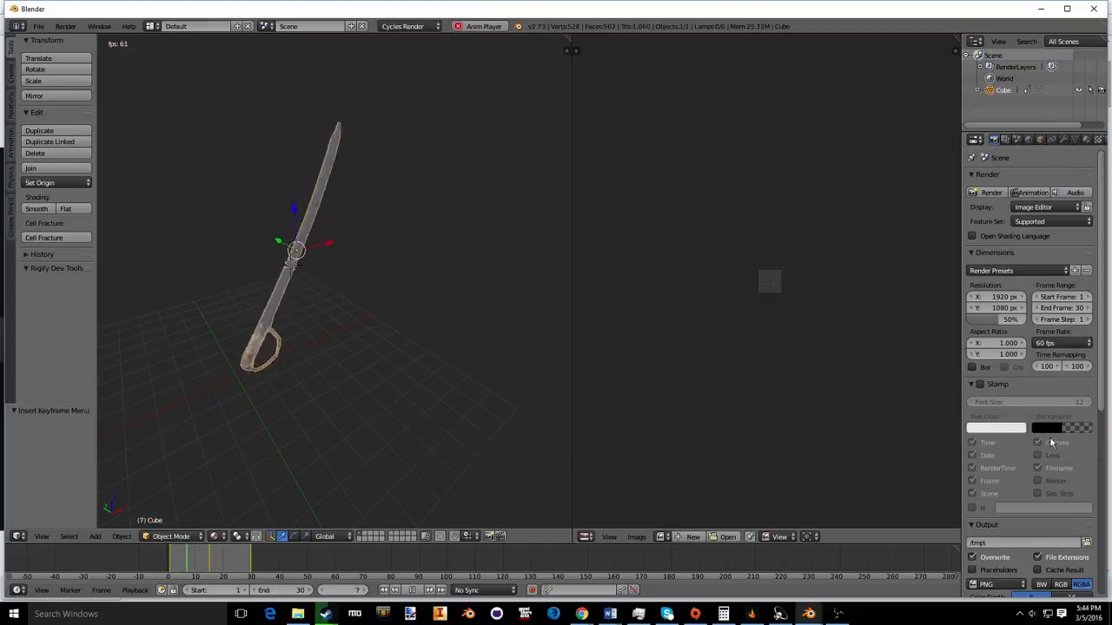
middle_drag(323, 384, 560, 348)
scroll(448, 328, down, 5)
middle_drag(286, 336, 478, 365)
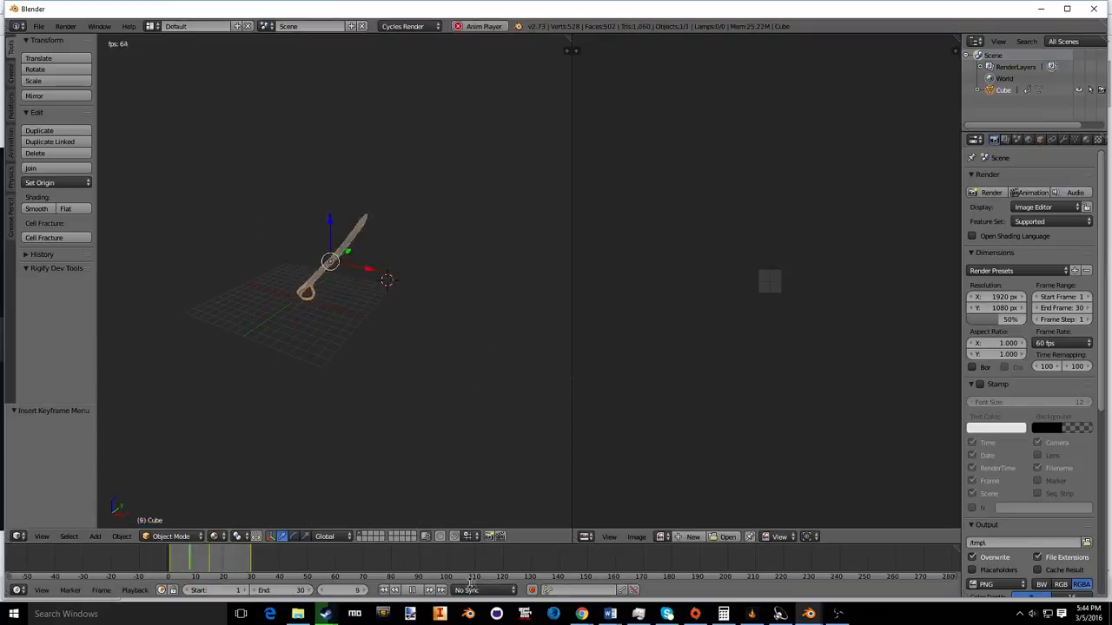
click(415, 591)
click(417, 592)
middle_drag(332, 347, 280, 282)
middle_drag(222, 330, 394, 329)
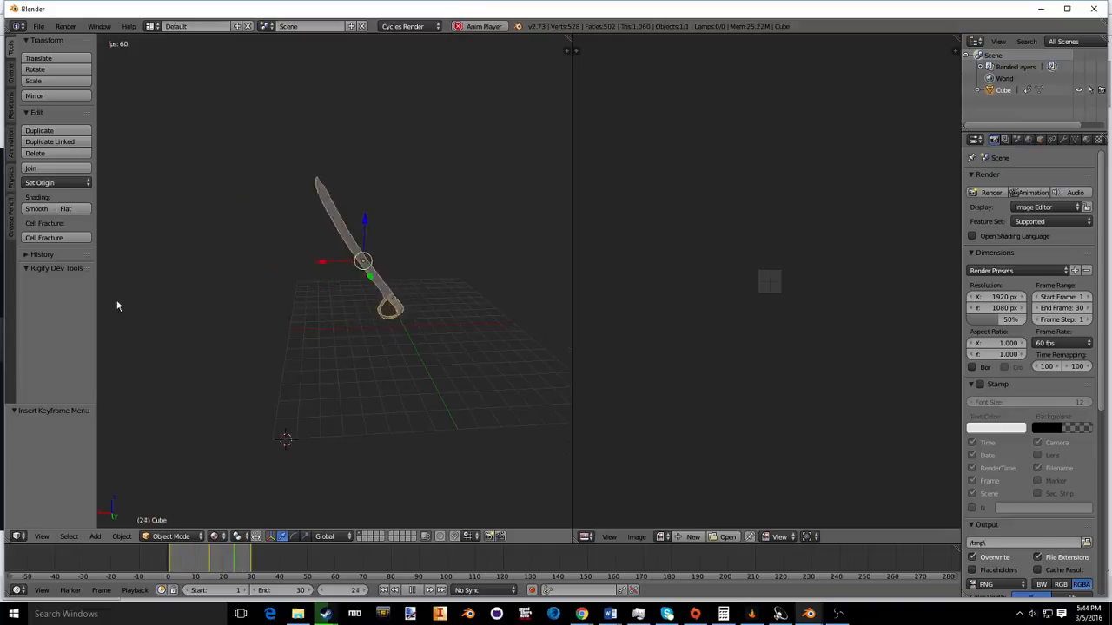
Step: Stop the playback, go to frame 15 and inspect the sword's tilted pose from different sides
click(412, 590)
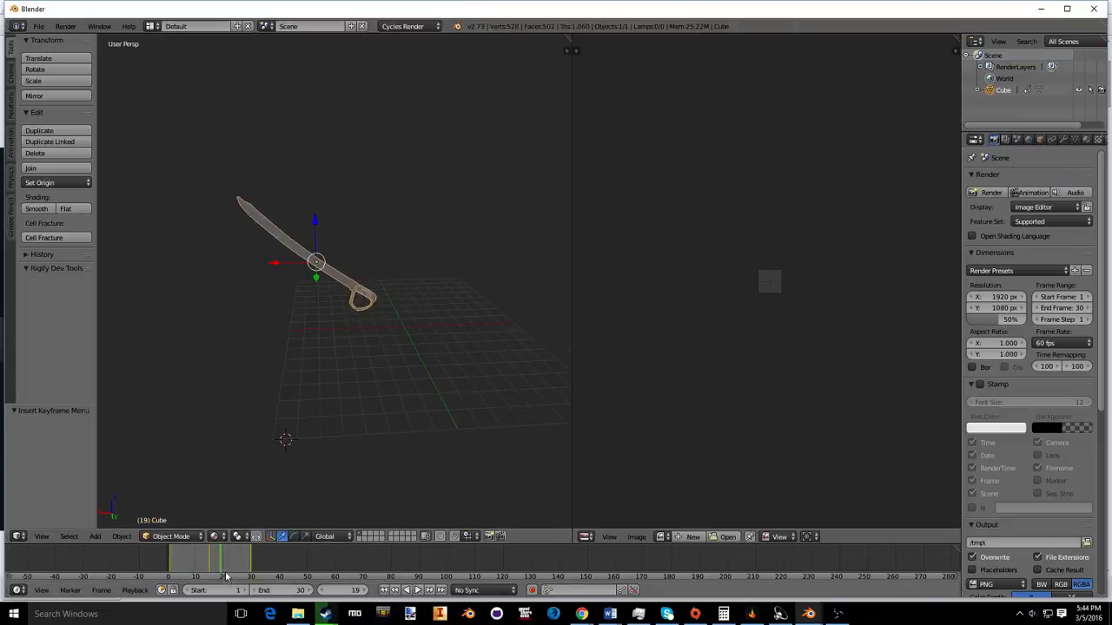
drag(222, 562, 208, 563)
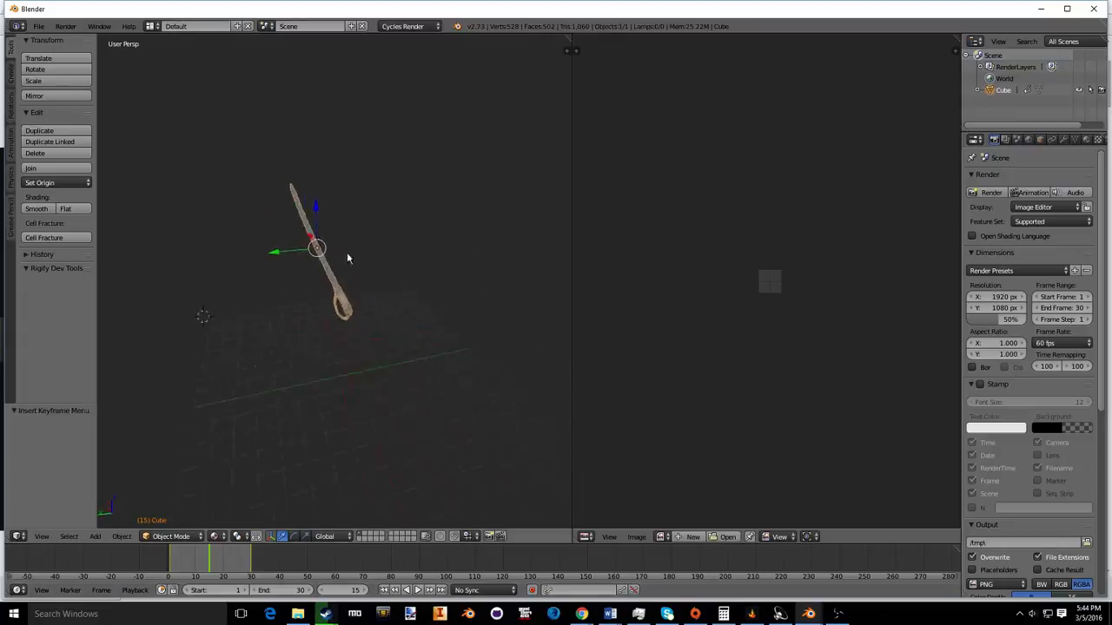
middle_drag(291, 230, 305, 209)
scroll(229, 209, up, 3)
middle_drag(427, 148, 278, 283)
scroll(277, 279, down, 3)
scroll(297, 302, up, 2)
middle_drag(259, 325, 519, 355)
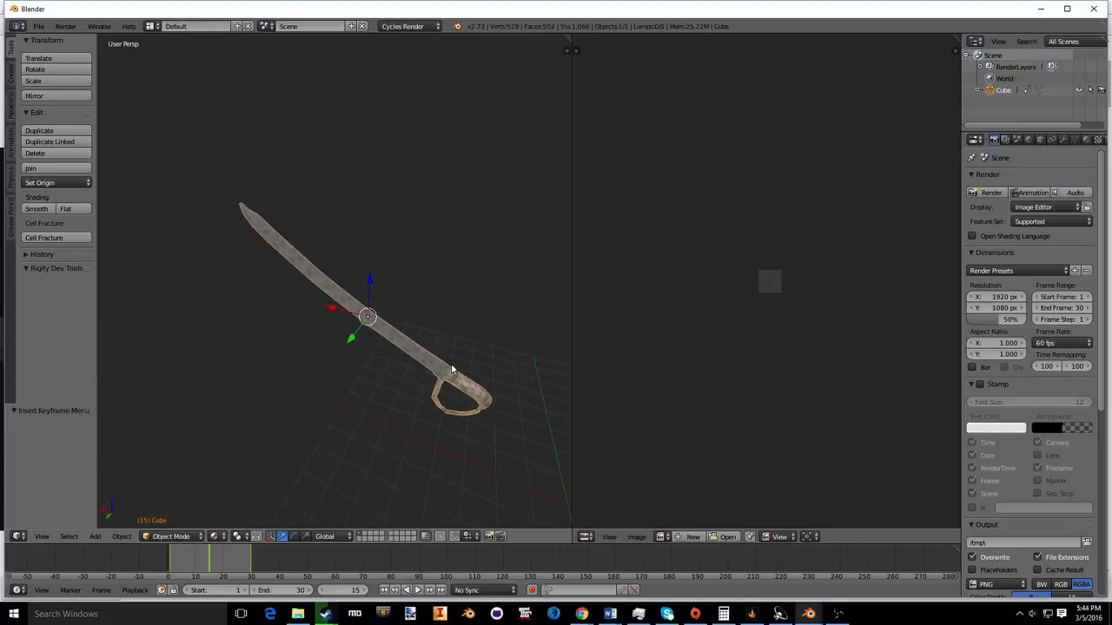
Step: Save the project in the Documents folder as a new file named cutlass.blend
click(38, 27)
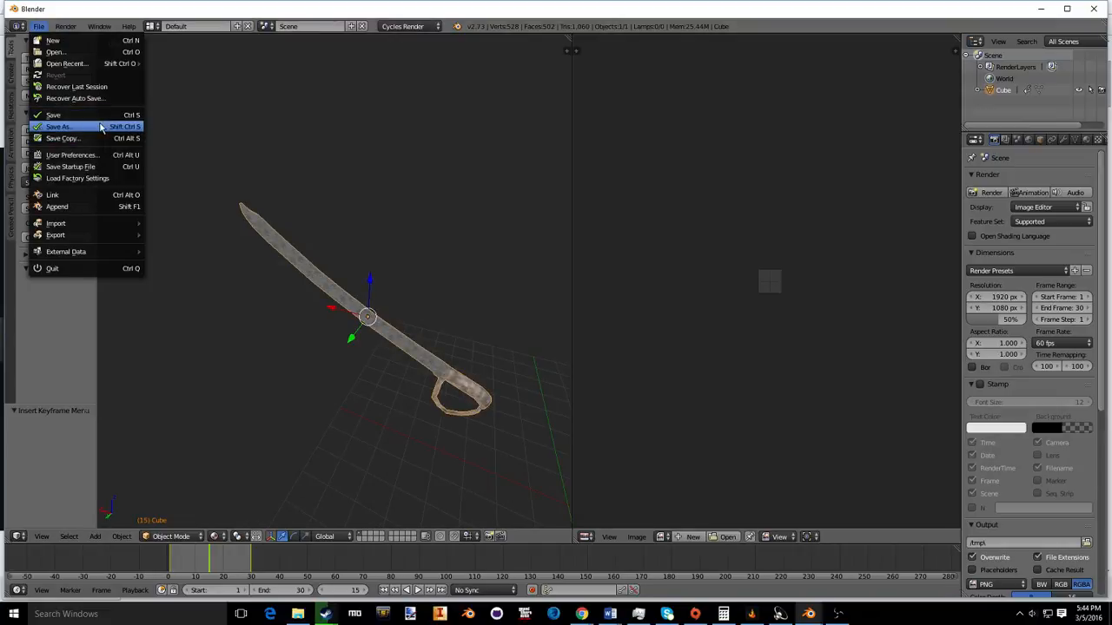
click(59, 127)
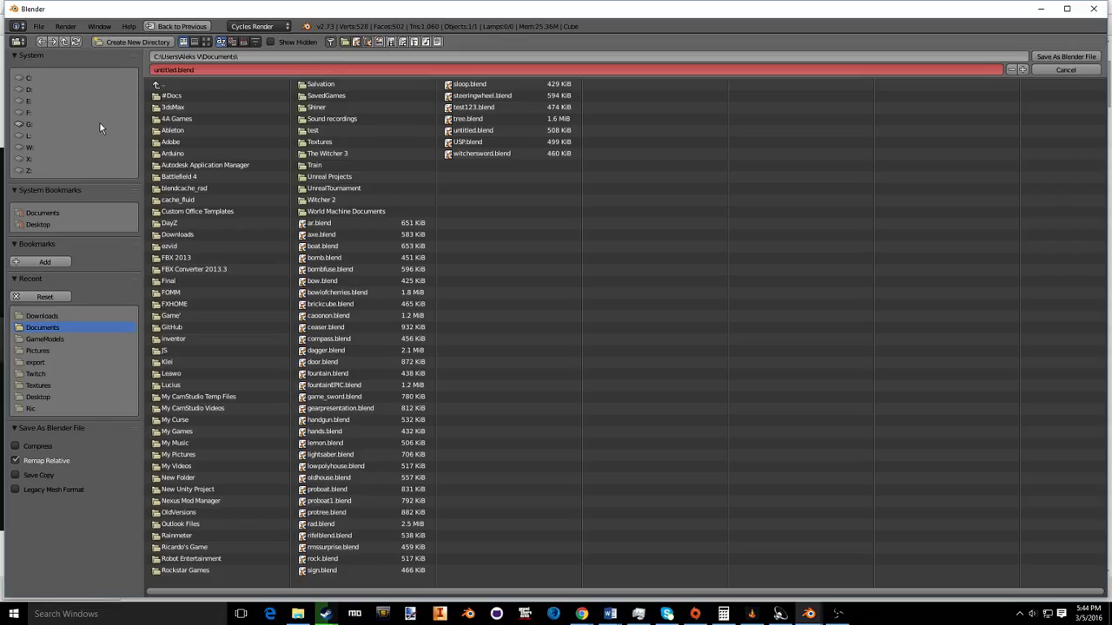
click(247, 66)
text(cutlass)
key(Return)
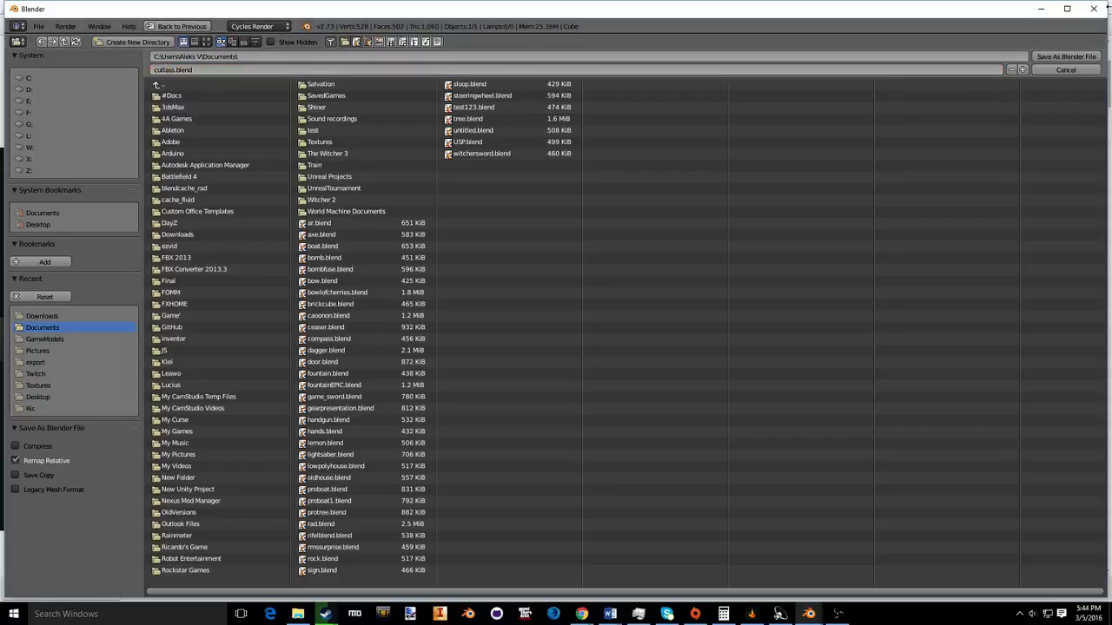
click(1068, 58)
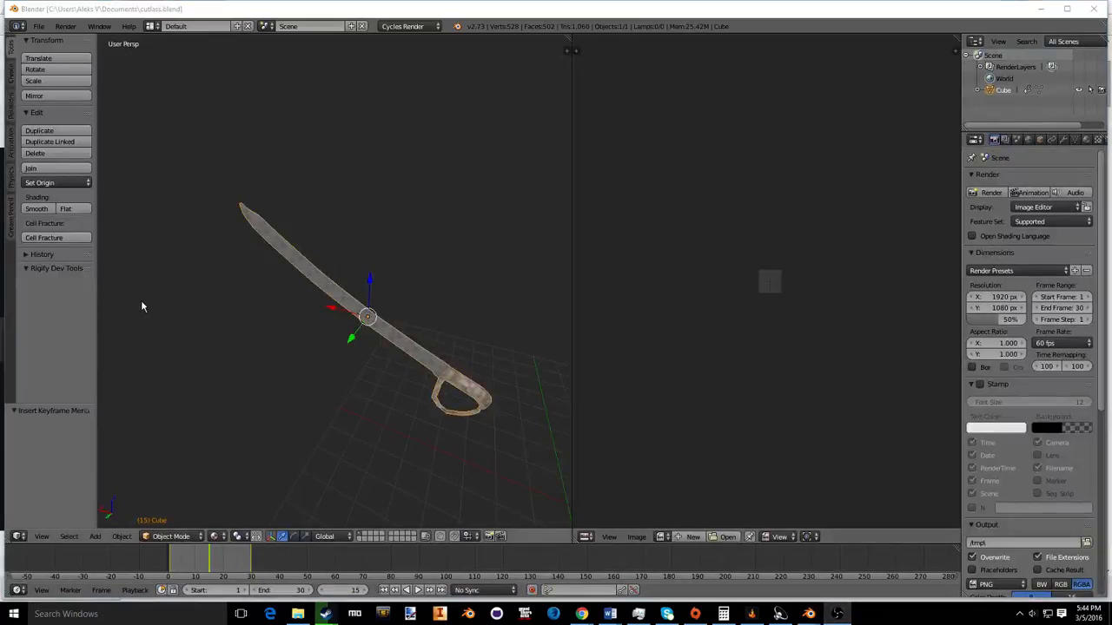